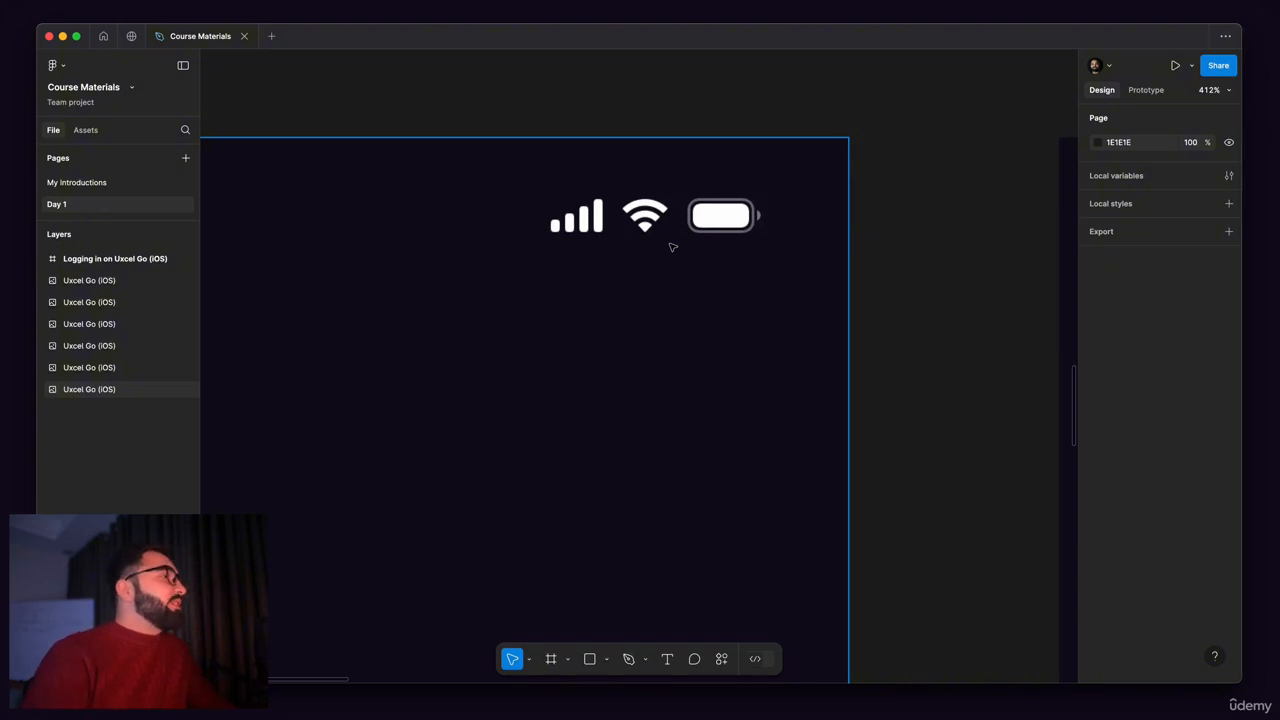
Step: Examine the row of Uxcel Go onboarding screens, from the splash screen to the login options screen
scroll(672, 247, "down", 10)
scroll(703, 217, "up", 2)
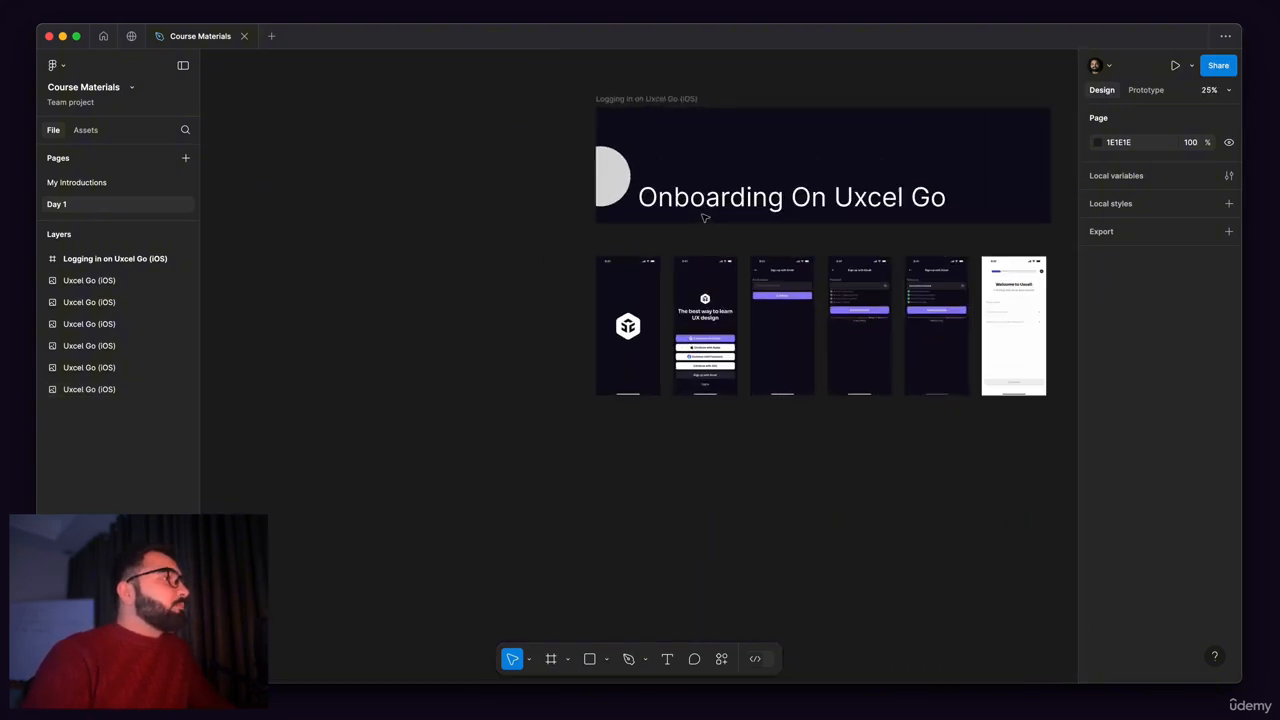
scroll(703, 217, "up", 2)
left_click_drag(527, 285, 401, 209)
left_click_drag(248, 128, 1034, 423)
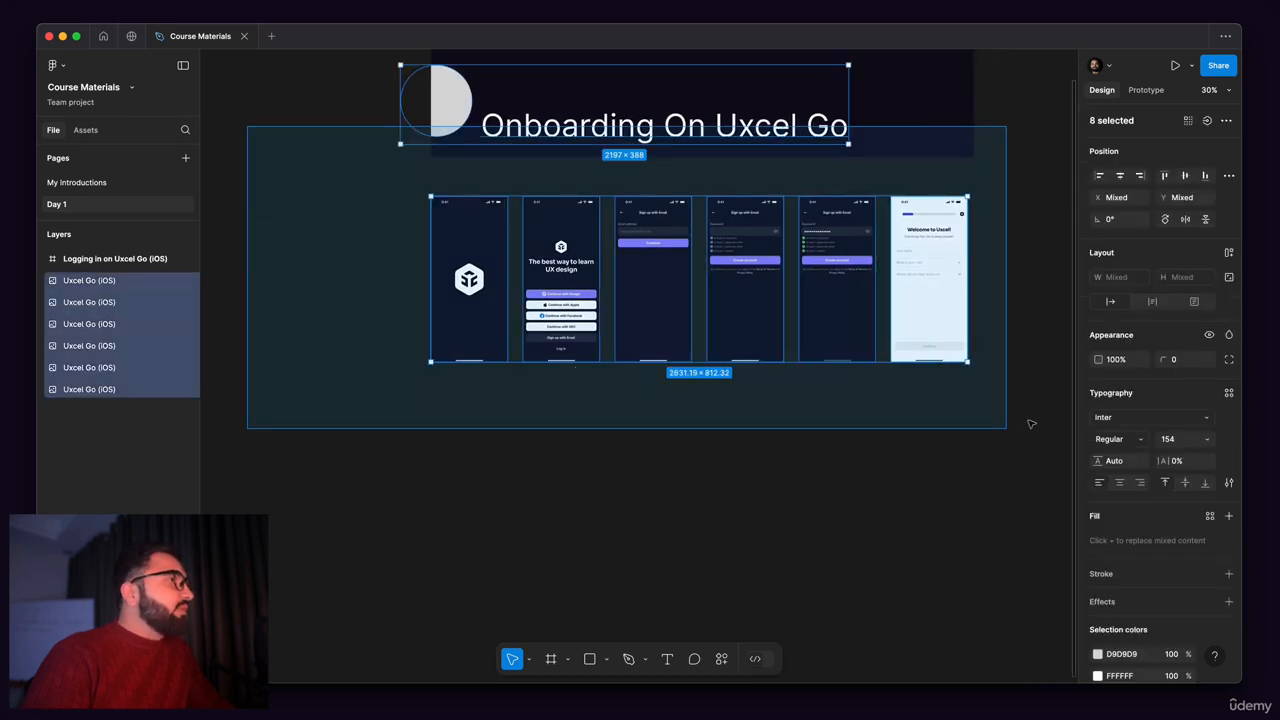
scroll(580, 266, "up", 3)
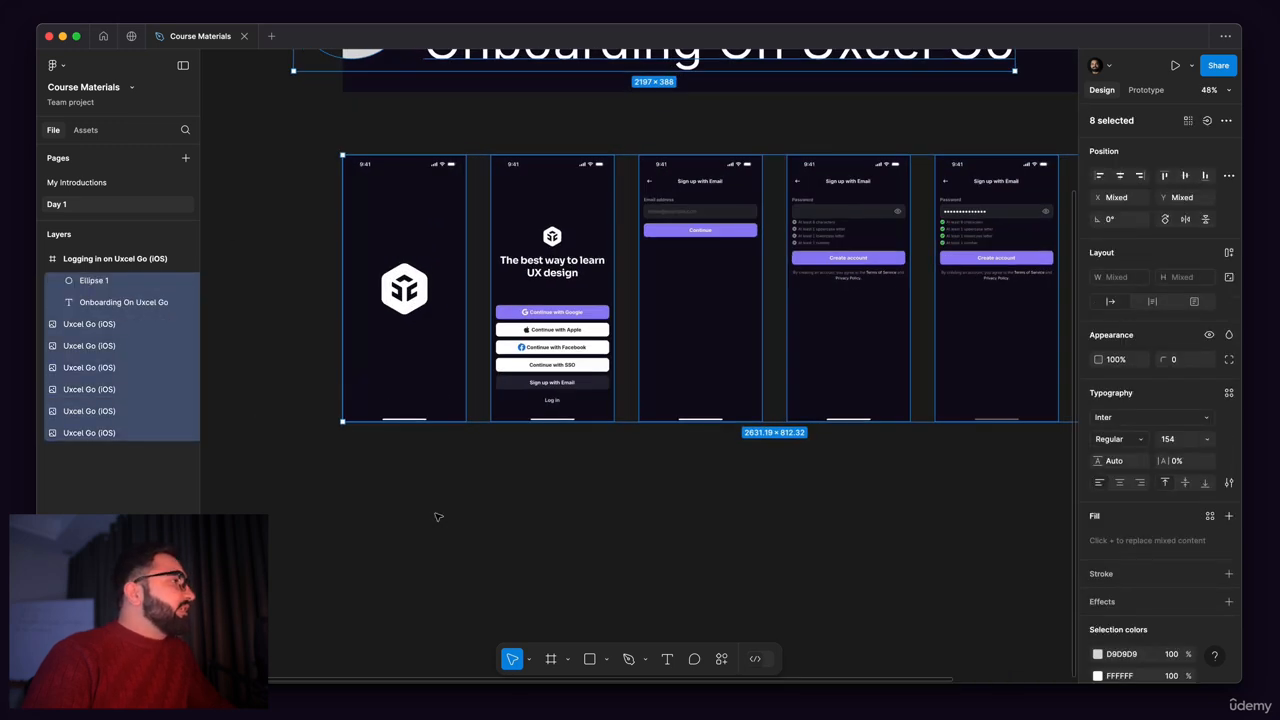
left_click_drag(286, 152, 468, 424)
left_click_drag(490, 116, 608, 436)
scroll(533, 327, "up", 5)
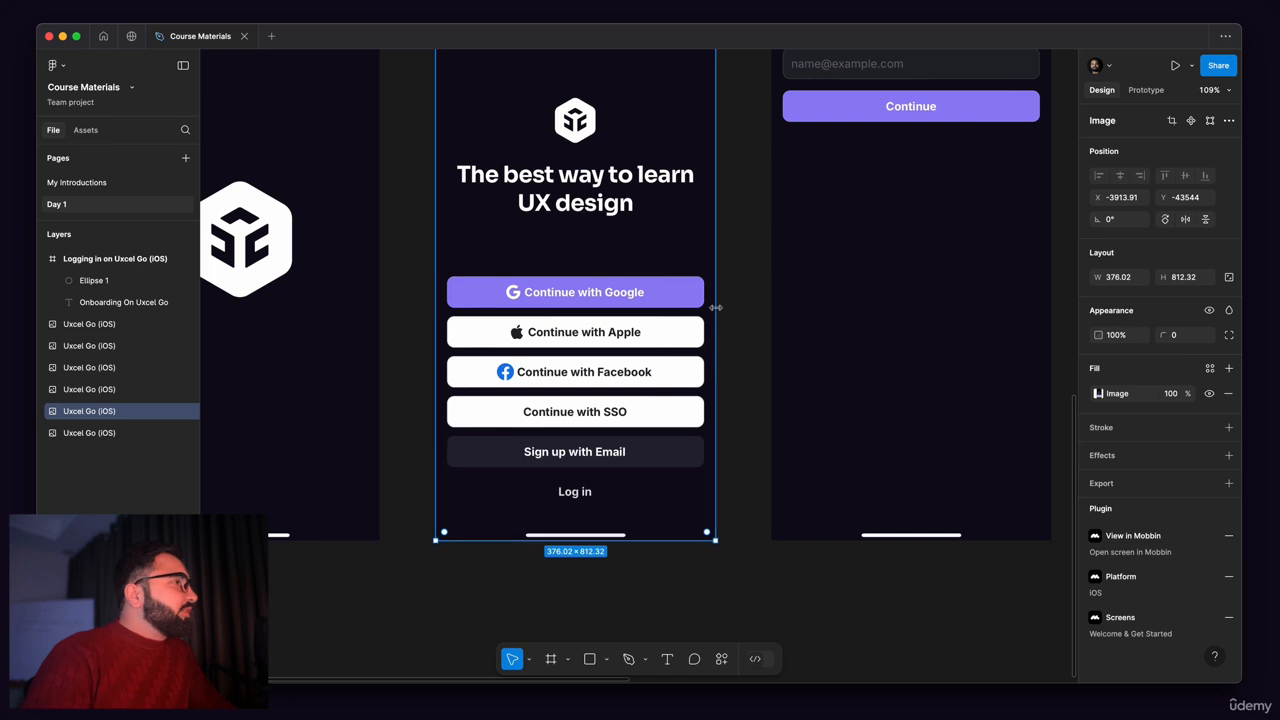
scroll(437, 340, "right", 5)
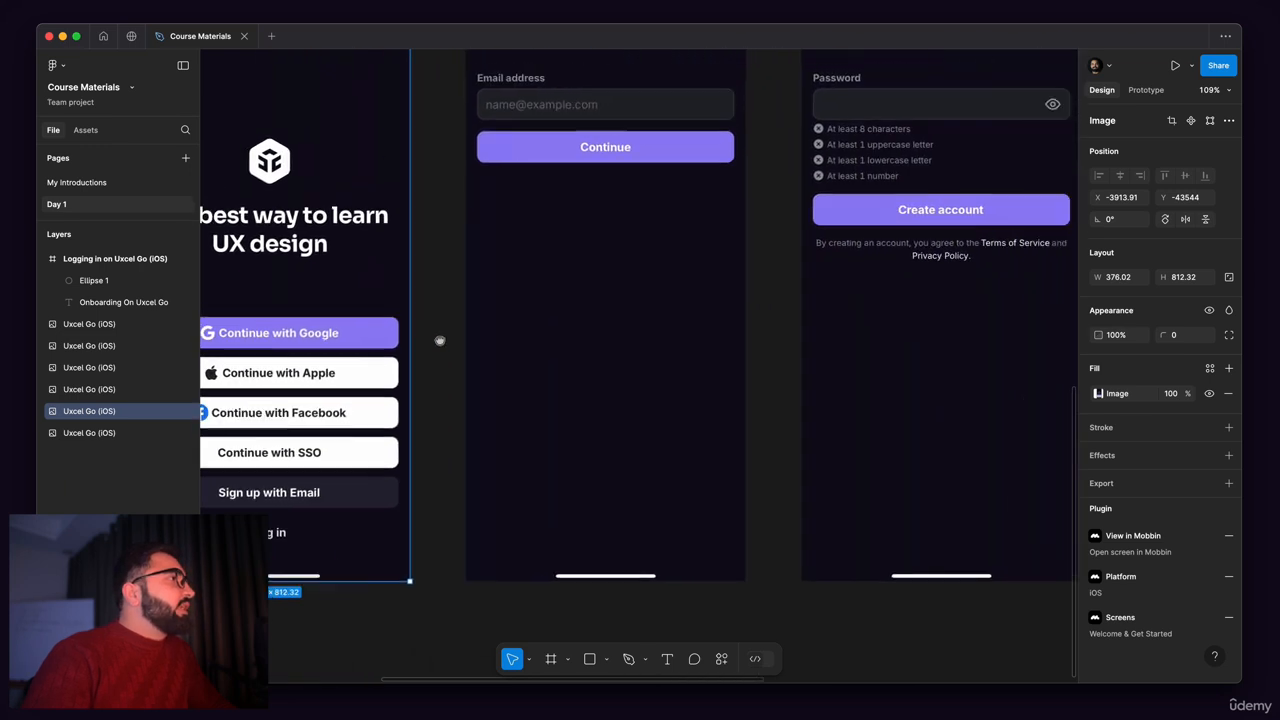
scroll(455, 280, "down", 5)
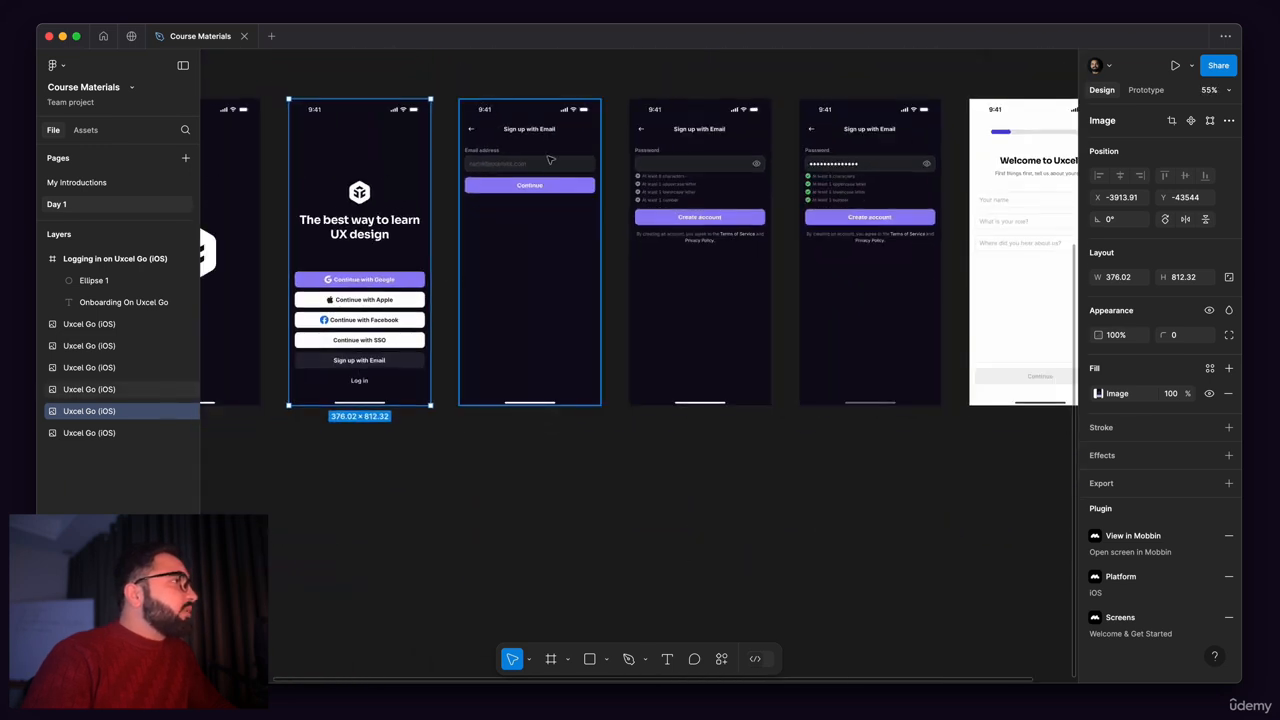
Step: Examine the Sign up with Email password screens and the Welcome to Uxcel! profile screen
scroll(520, 220, "right", 5)
scroll(520, 220, "up", 1)
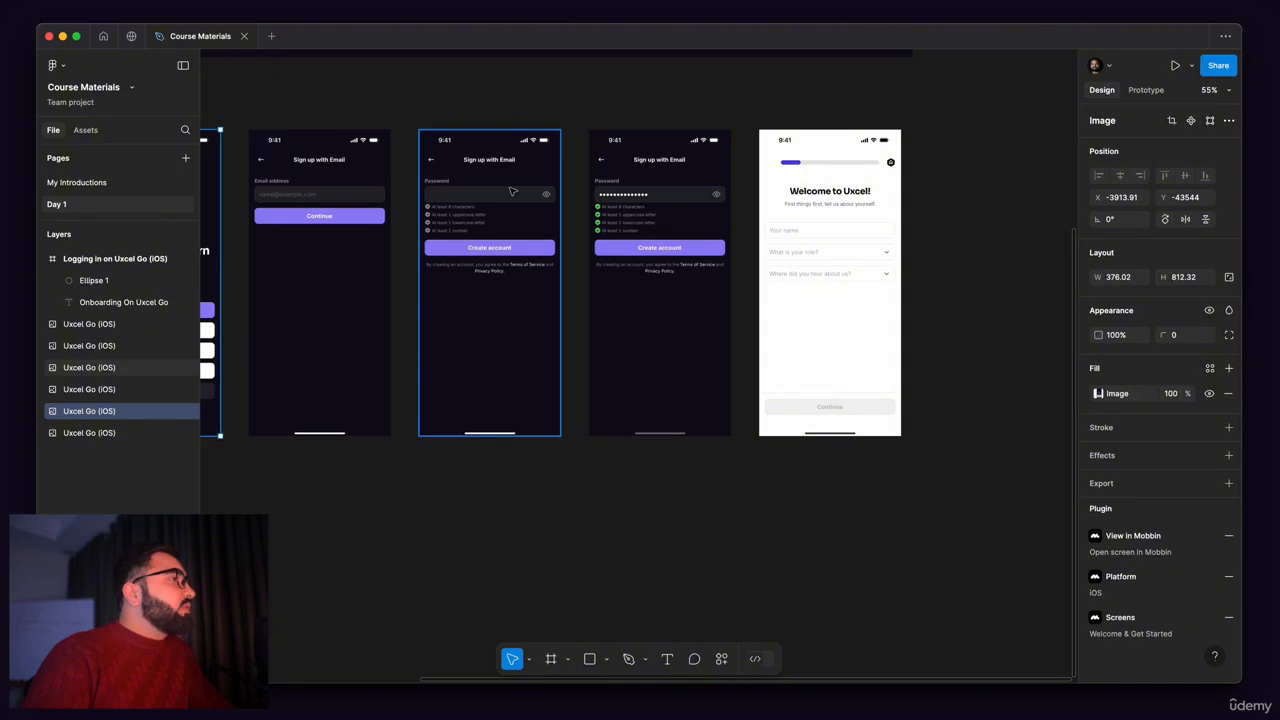
left_click_drag(430, 110, 560, 449)
scroll(500, 190, "up", 4)
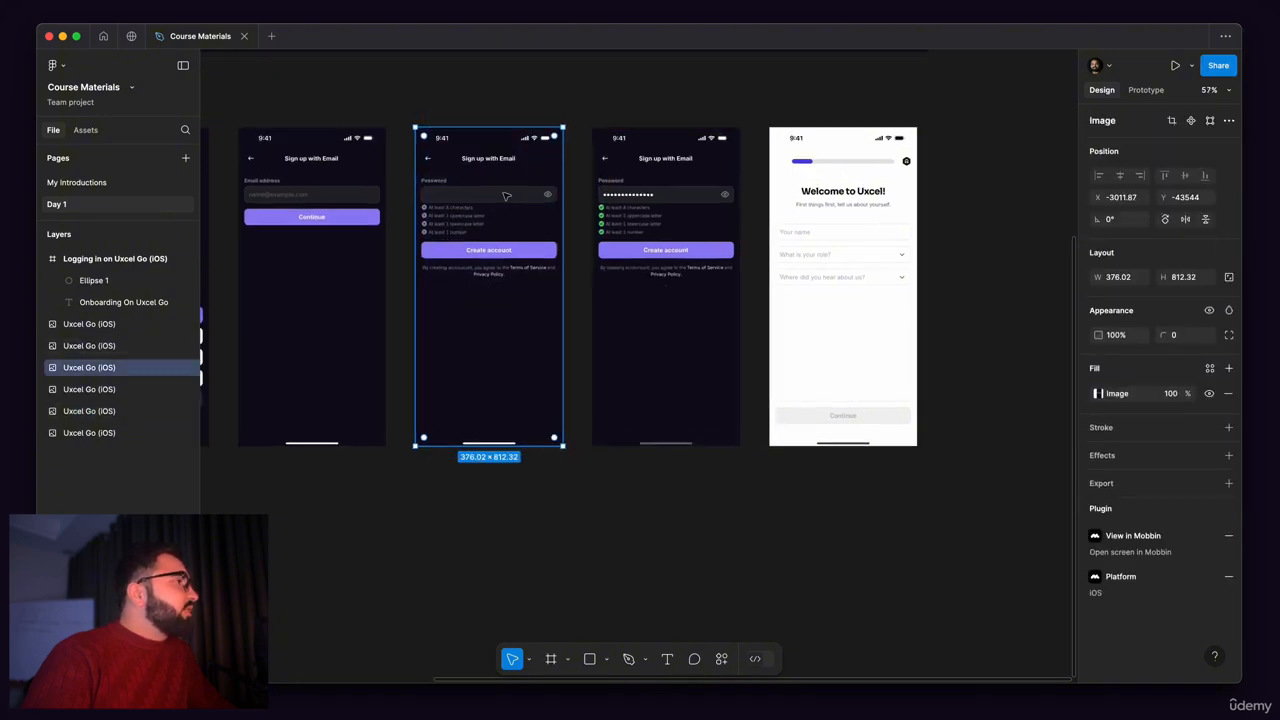
scroll(590, 225, "right", 5)
scroll(590, 225, "up", 1)
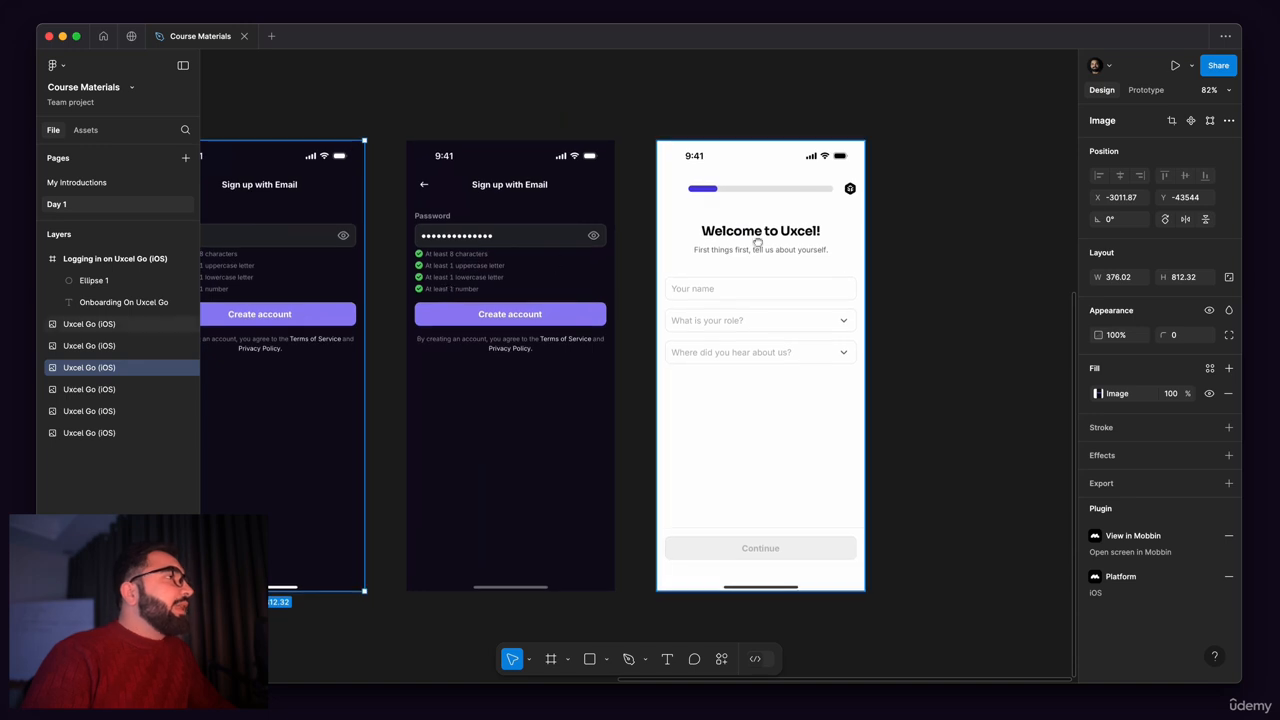
scroll(860, 266, "down", 2)
left_click_drag(897, 135, 688, 576)
left_click_drag(583, 525, 827, 466)
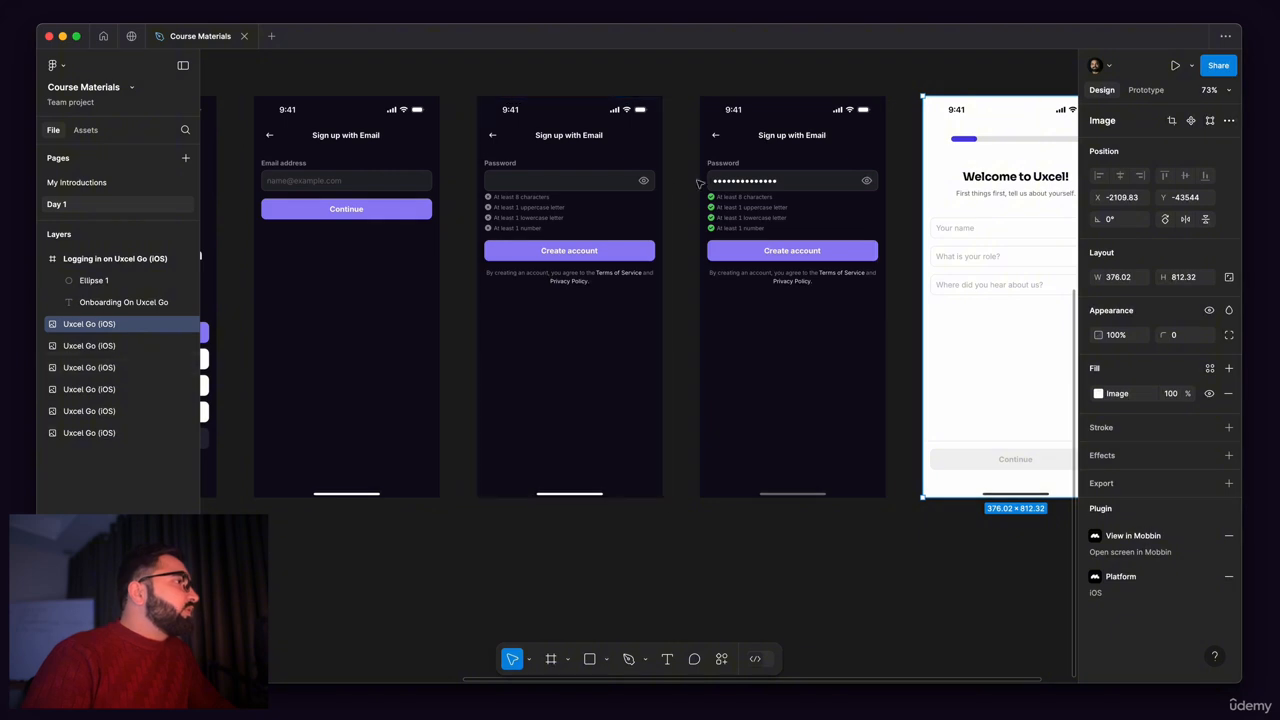
left_click_drag(952, 316, 695, 351)
left_click_drag(935, 118, 681, 534)
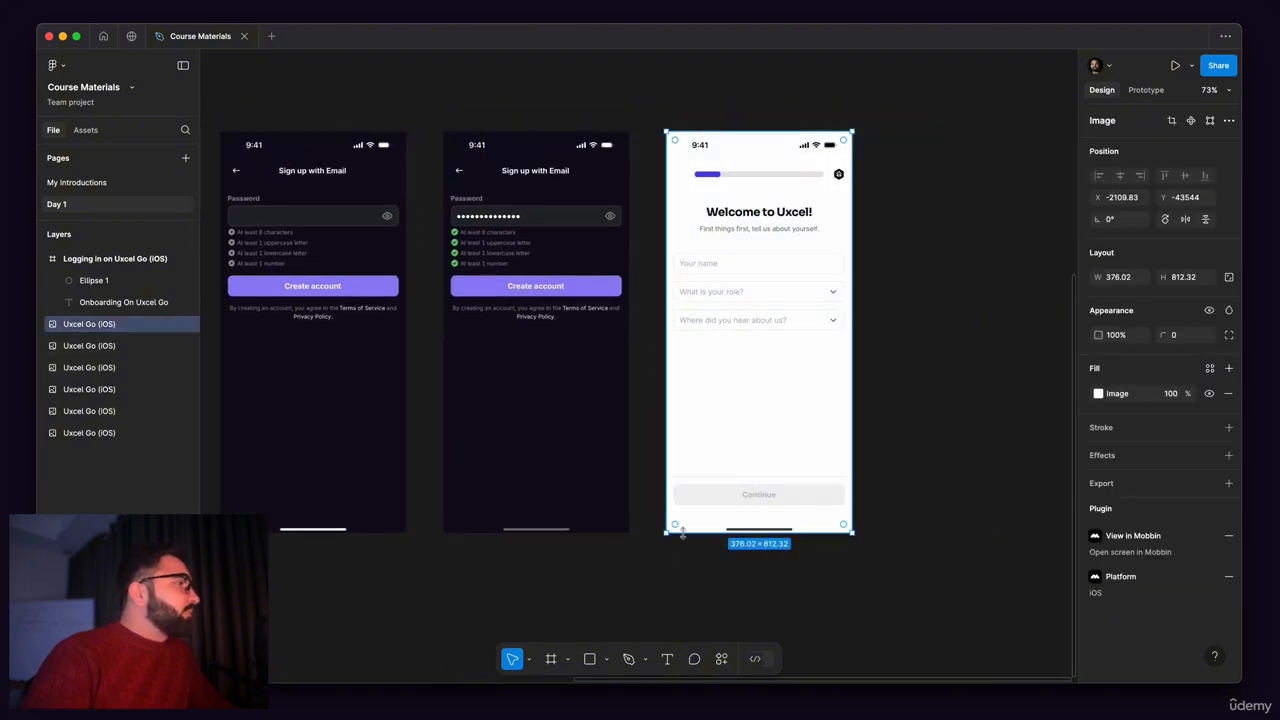
Step: Examine the splash screen's status bar closely, including the battery icon's fill, outline and cap
scroll(729, 391, "left", 10)
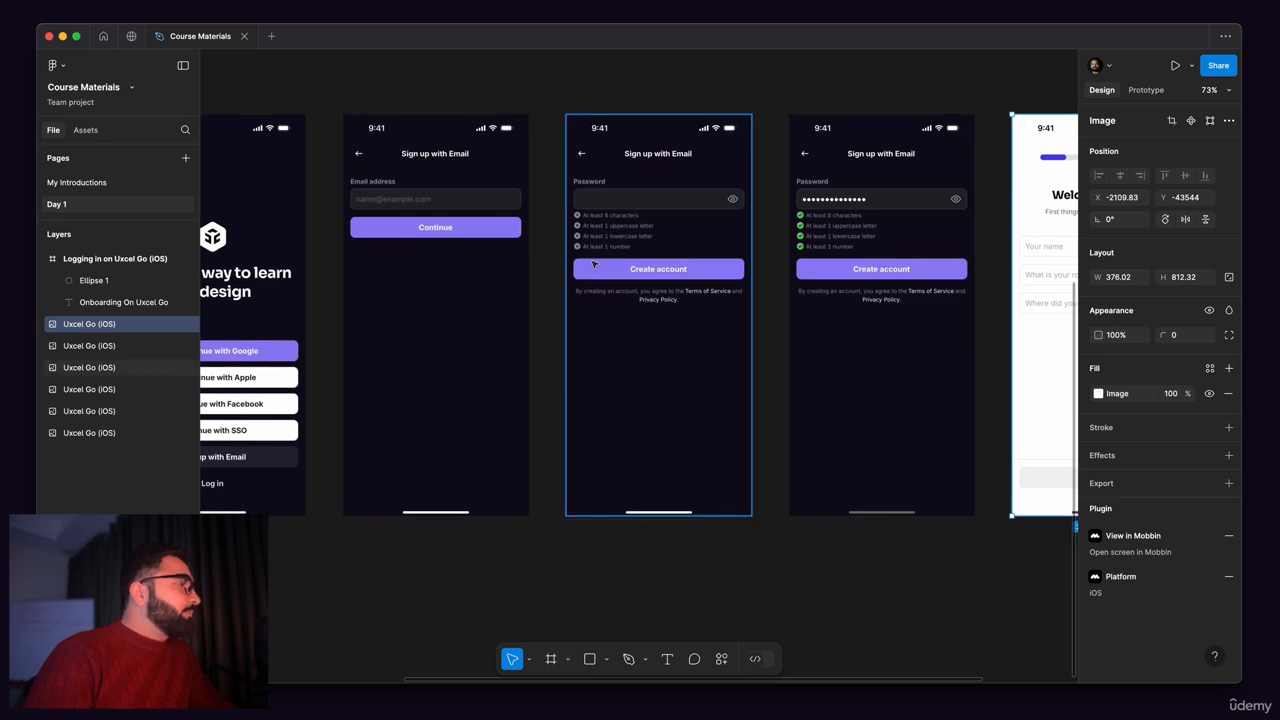
scroll(594, 265, "down", 3)
left_click_drag(391, 397, 817, 397)
scroll(560, 237, "up", 5)
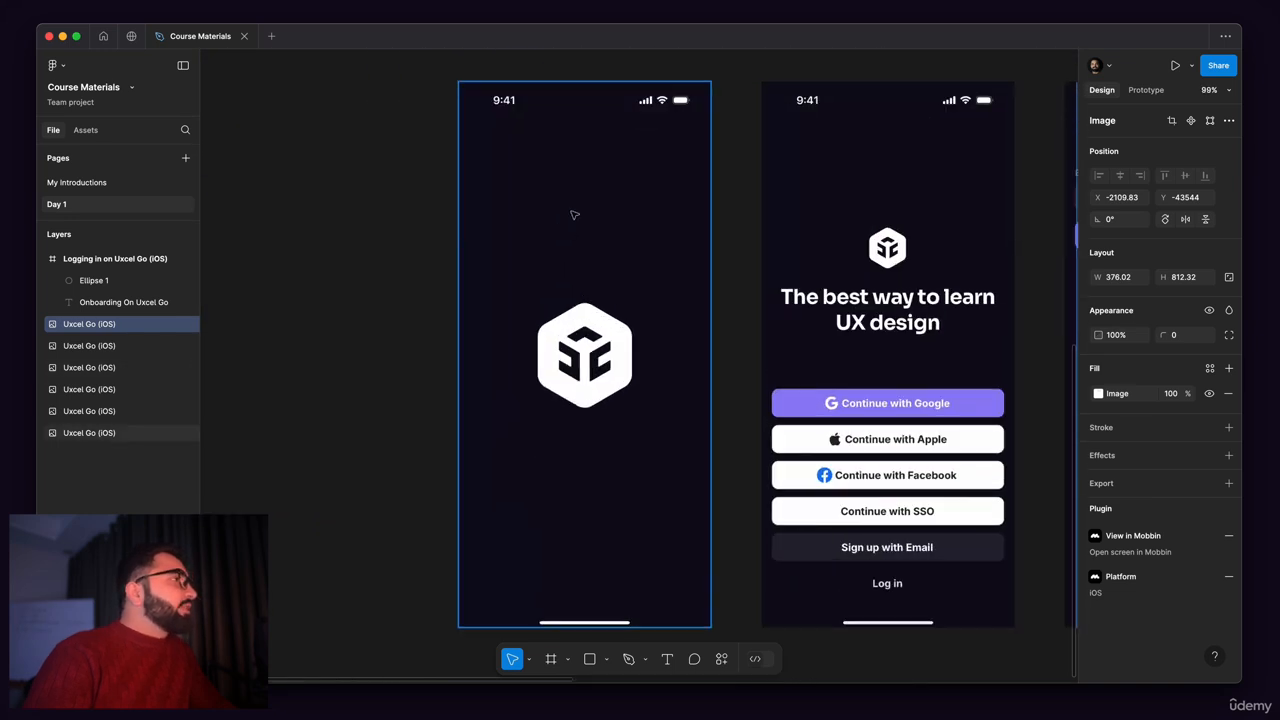
scroll(507, 188, "up", 1)
left_click_drag(566, 190, 555, 260)
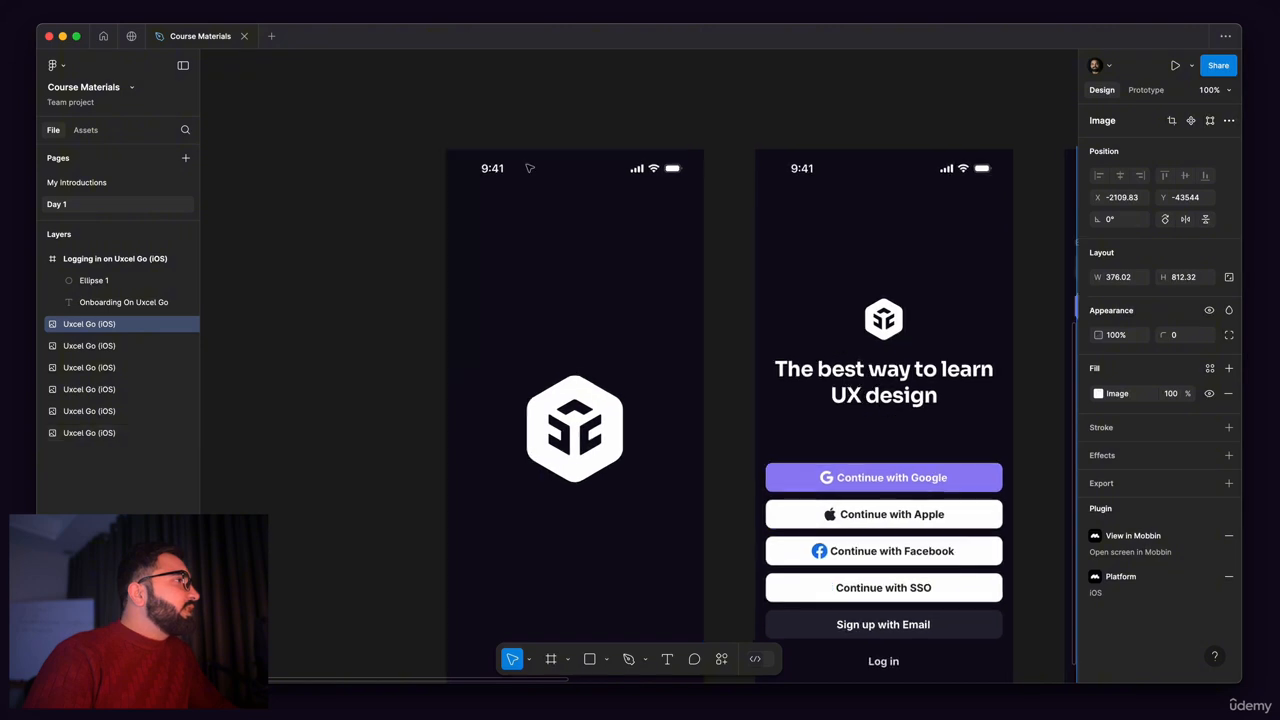
scroll(528, 168, "up", 4)
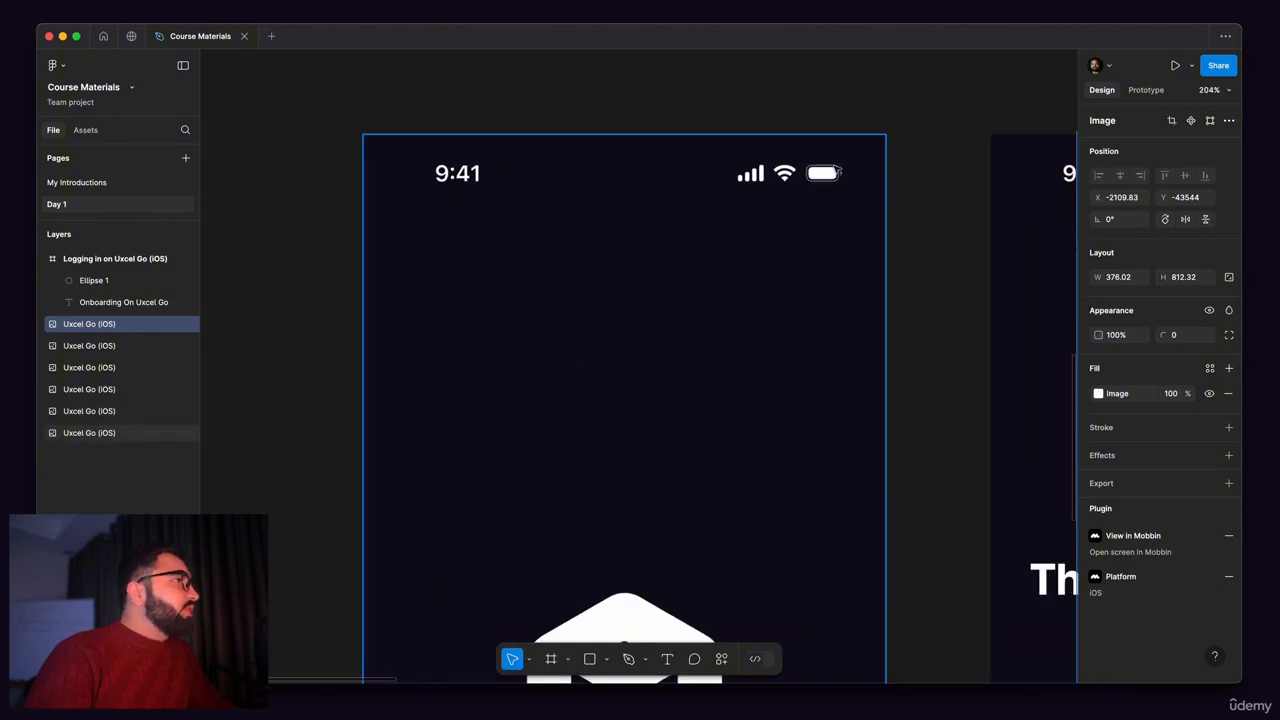
scroll(838, 172, "up", 5)
scroll(712, 335, "down", 2)
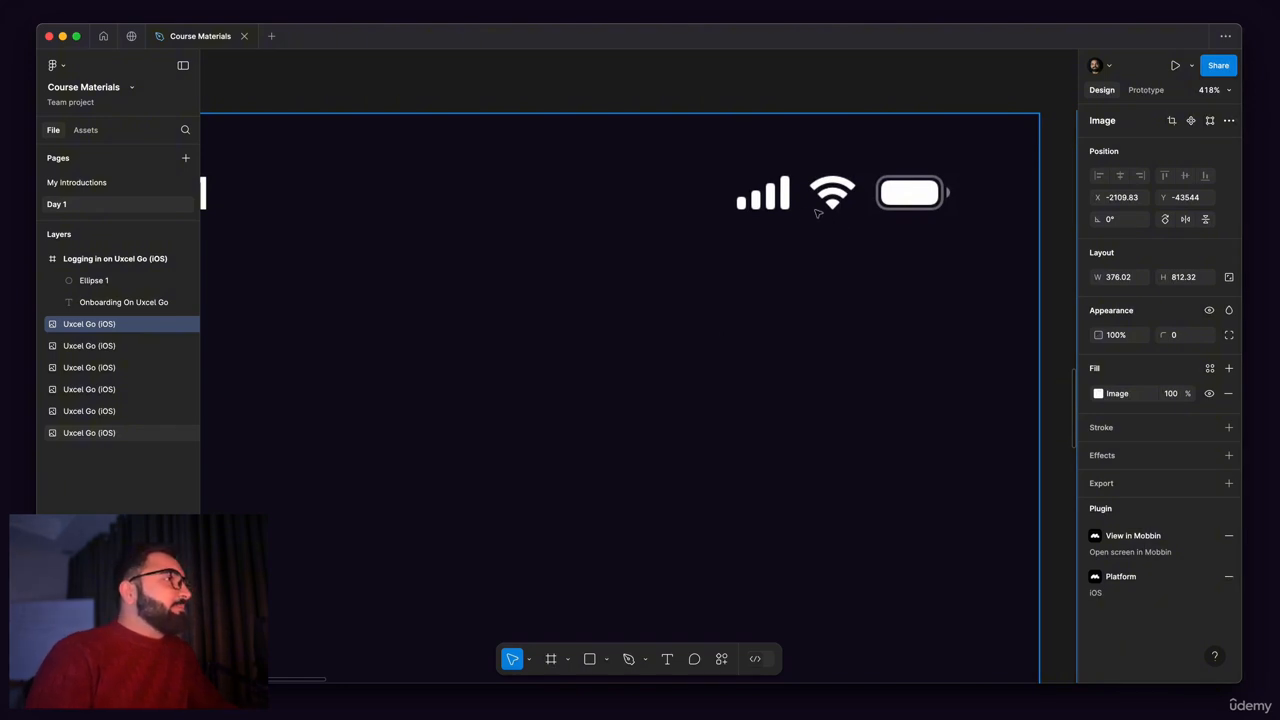
scroll(980, 180, "up", 10)
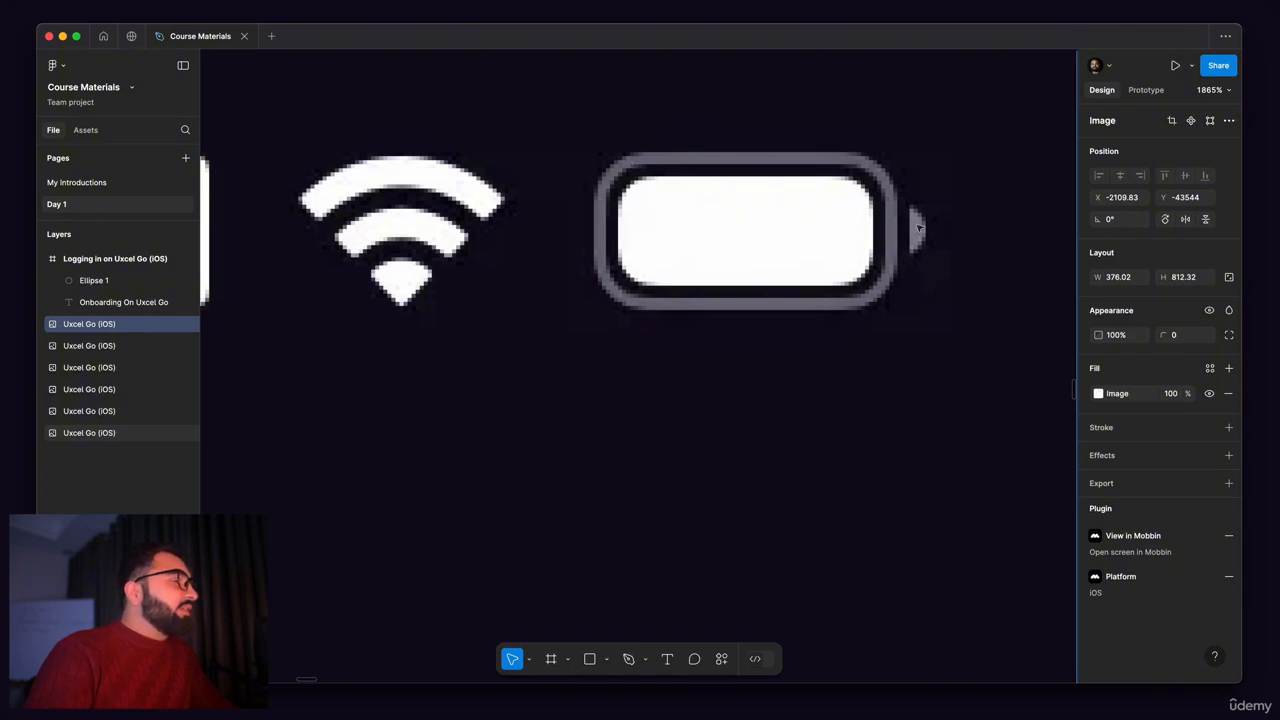
scroll(918, 228, "up", 5)
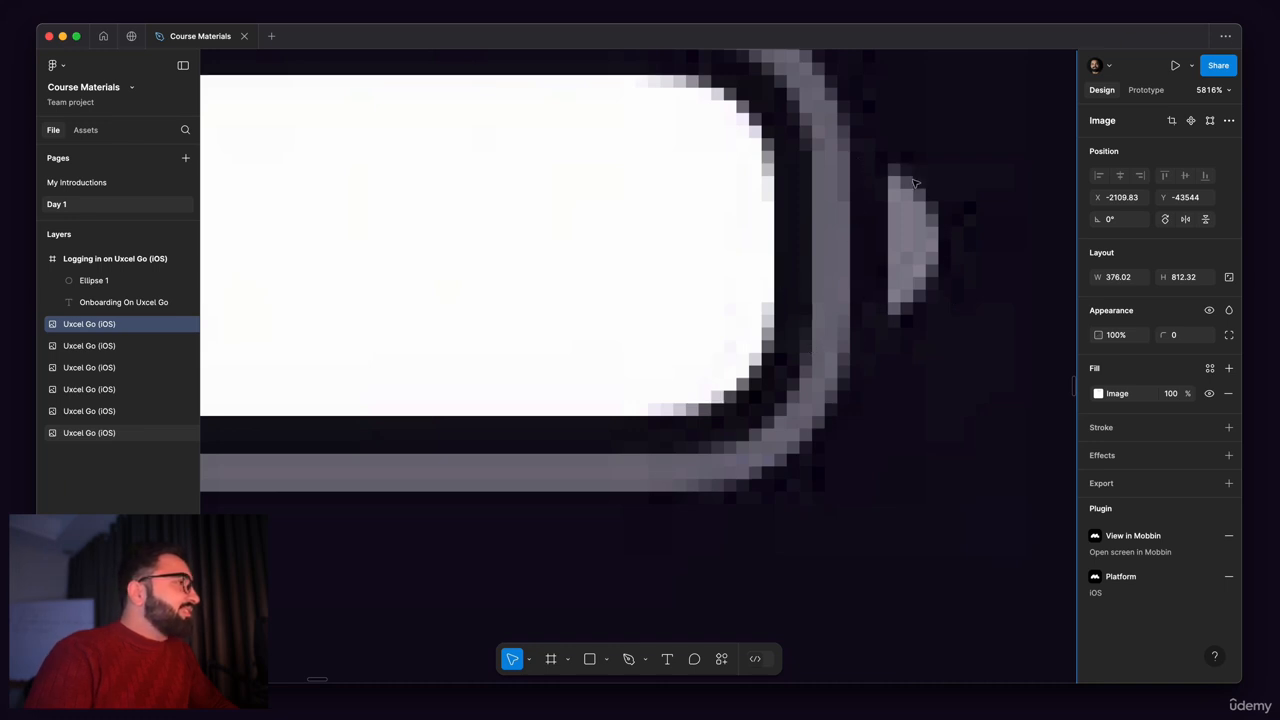
scroll(862, 203, "down", 5)
left_click_drag(725, 322, 572, 473)
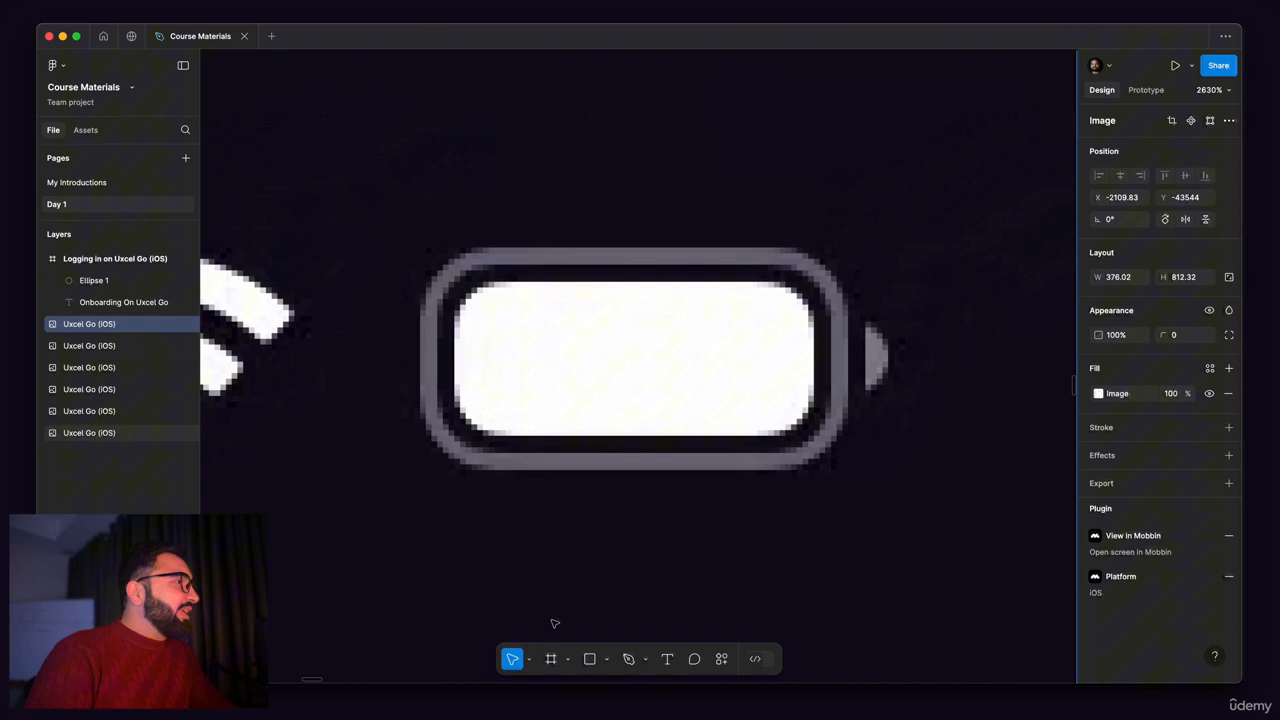
Step: Draw a rectangle of about 20 × 8 over the white fill of the battery icon
left_click(589, 660)
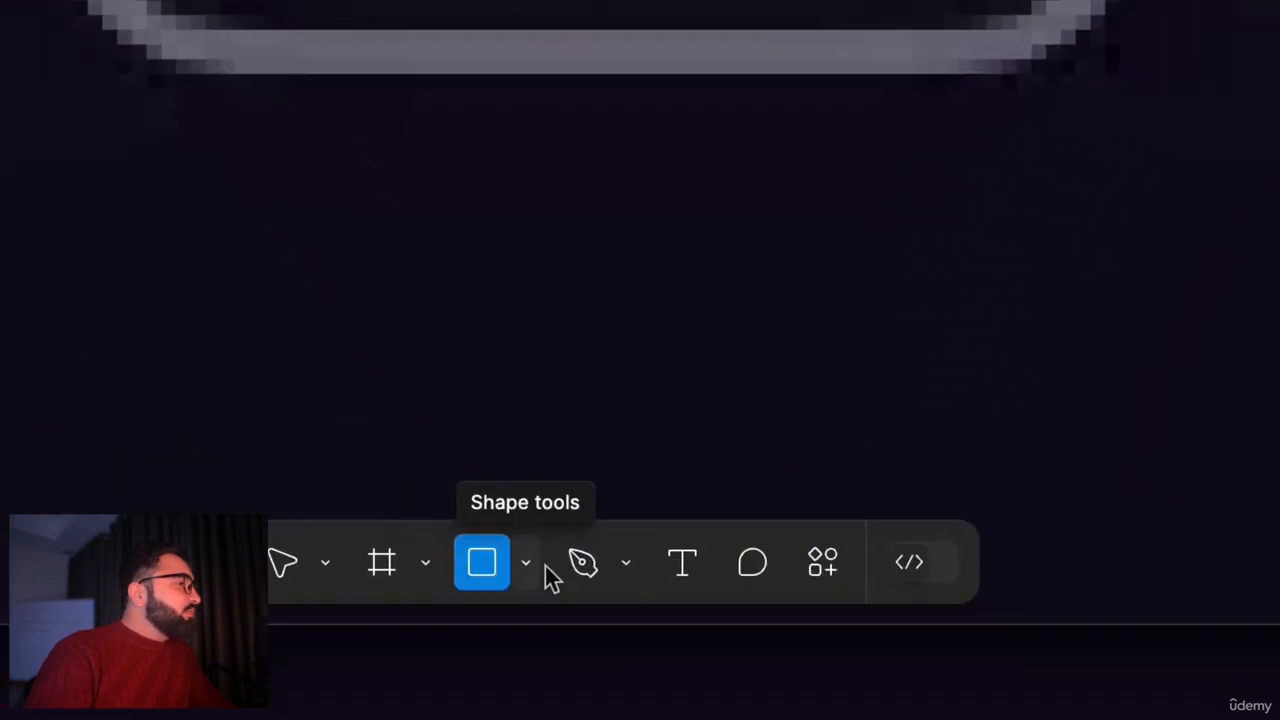
left_click(526, 568)
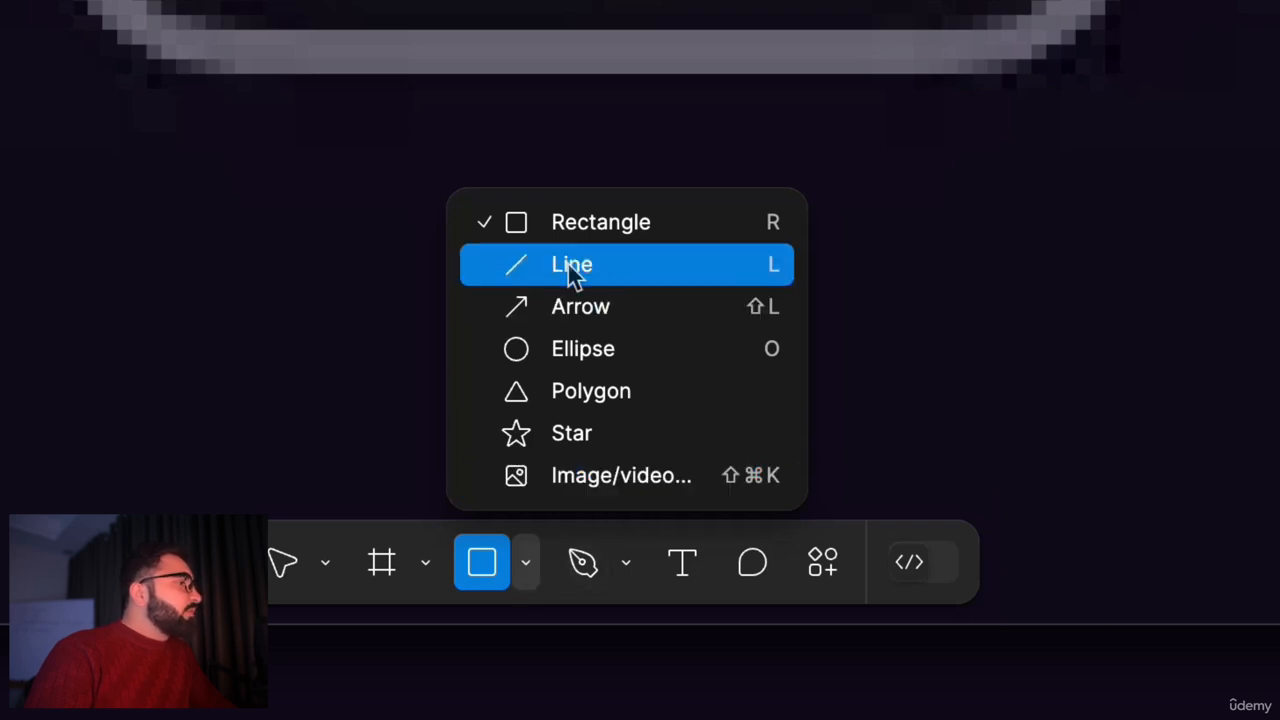
left_click(581, 237)
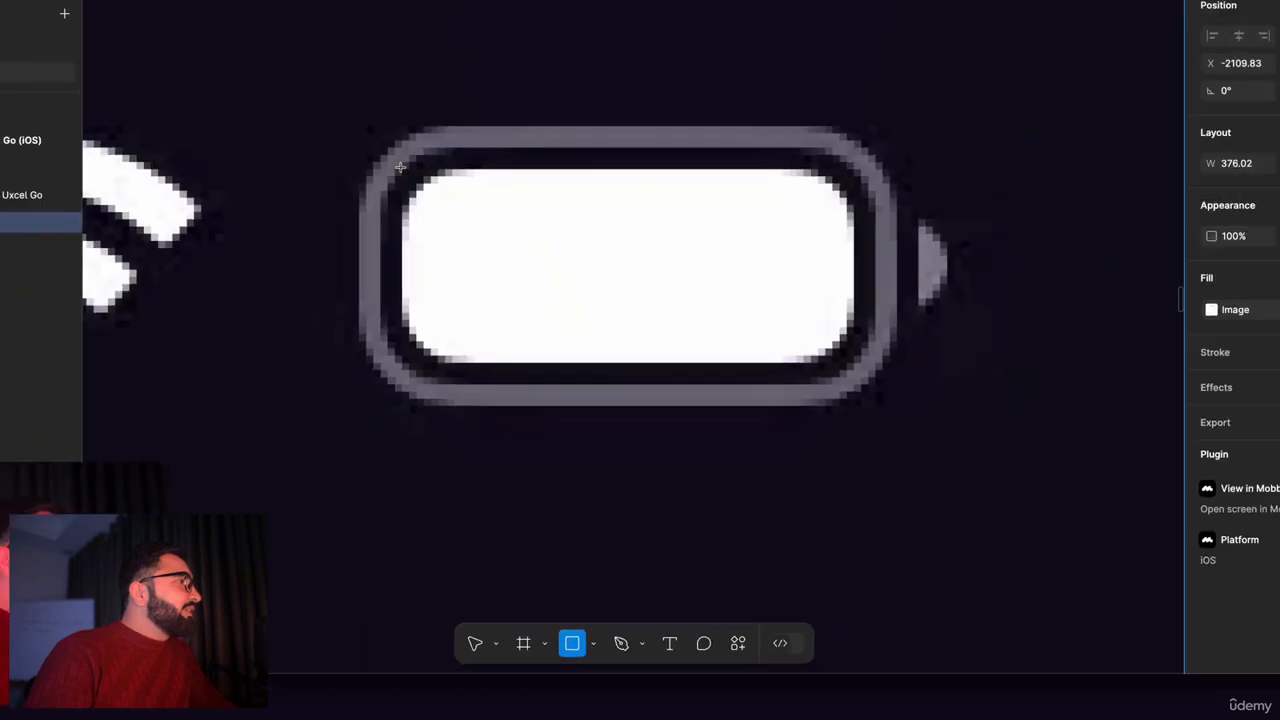
mouse_move(448, 289)
left_mouse_down()
mouse_move(753, 393)
mouse_move(807, 433)
left_mouse_up()
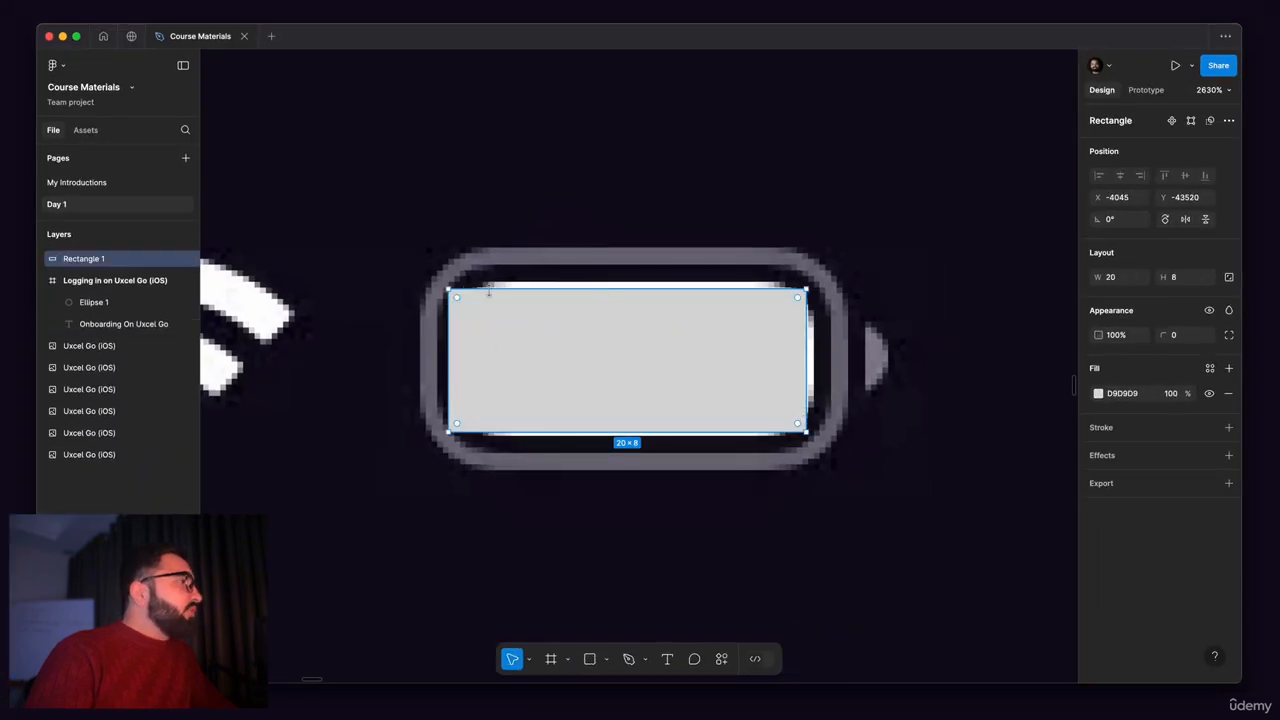
Step: Round all corners of the battery rectangle to a radius of 2
scroll(490, 290, "up", 5)
scroll(494, 295, "down", 2)
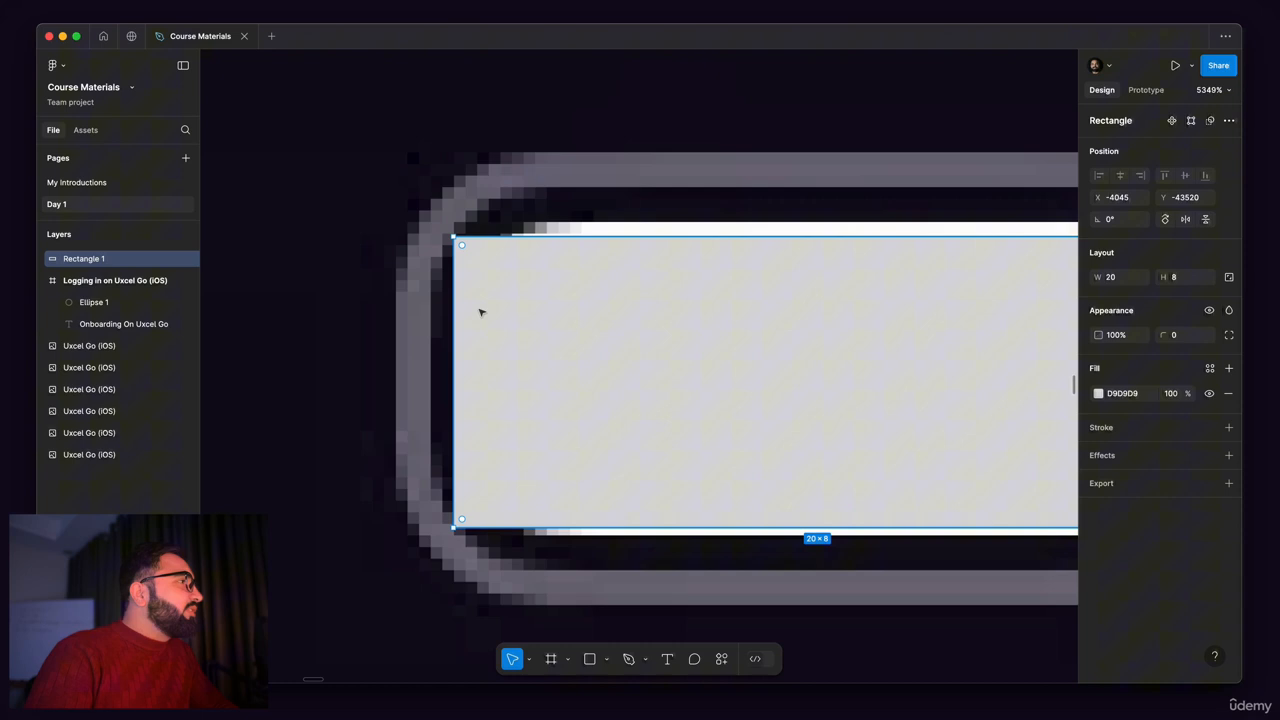
scroll(481, 312, "down", 5)
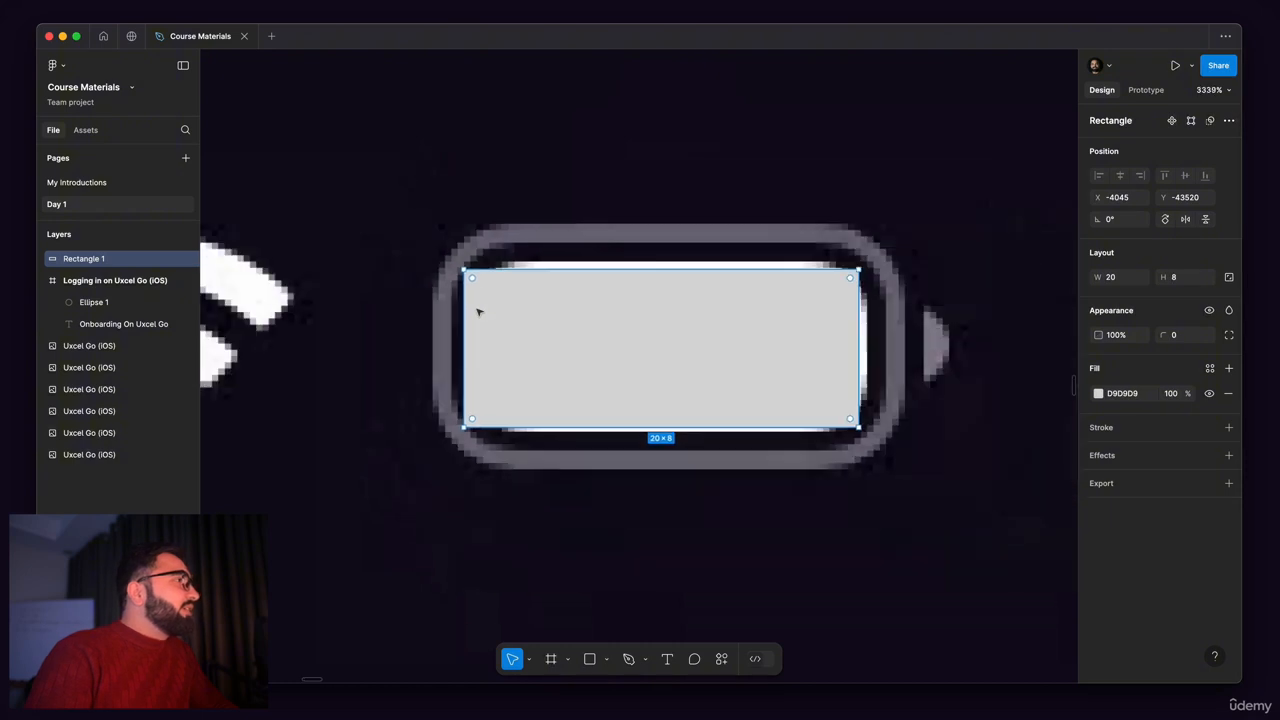
scroll(468, 281, "up", 5)
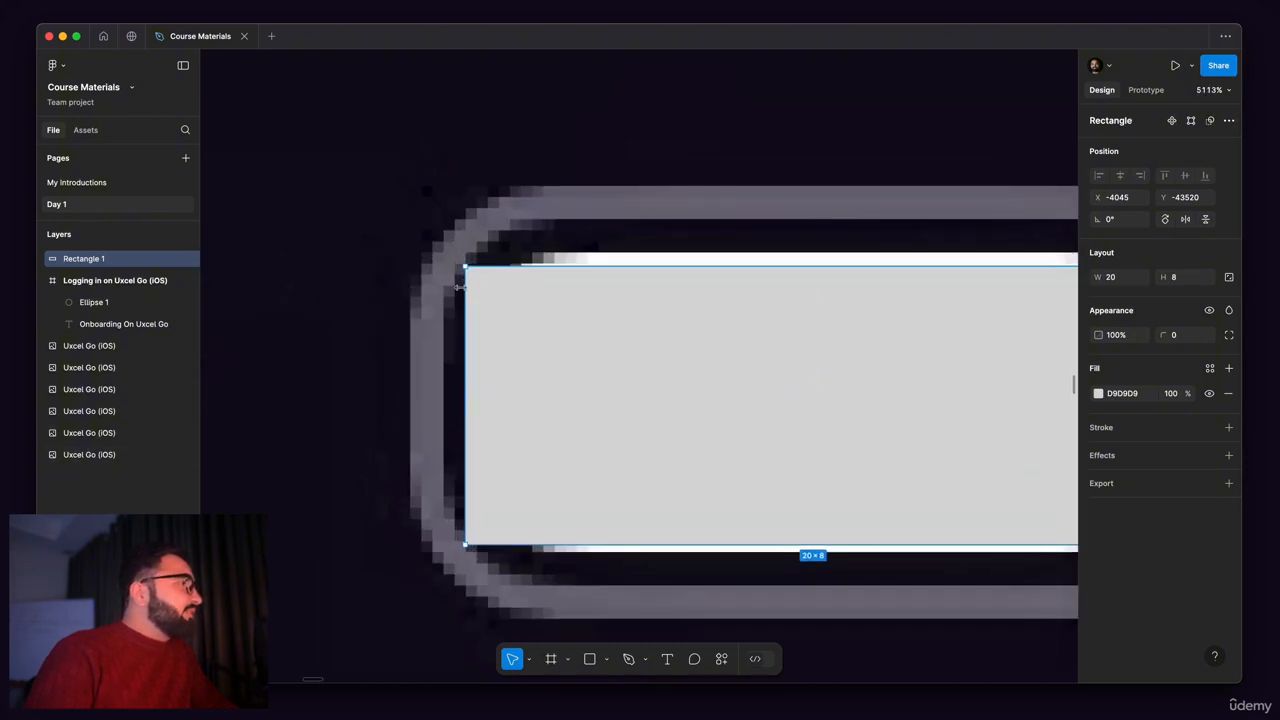
scroll(455, 303, "down", 3)
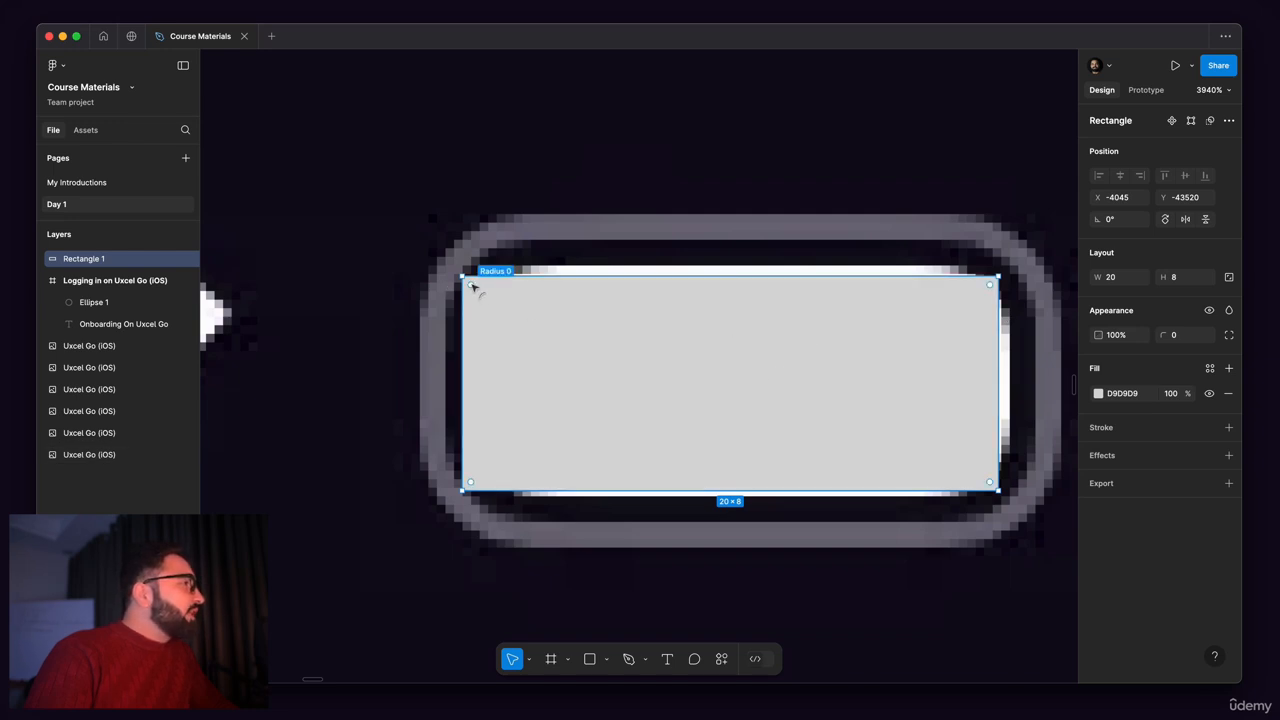
left_click_drag(473, 286, 508, 328)
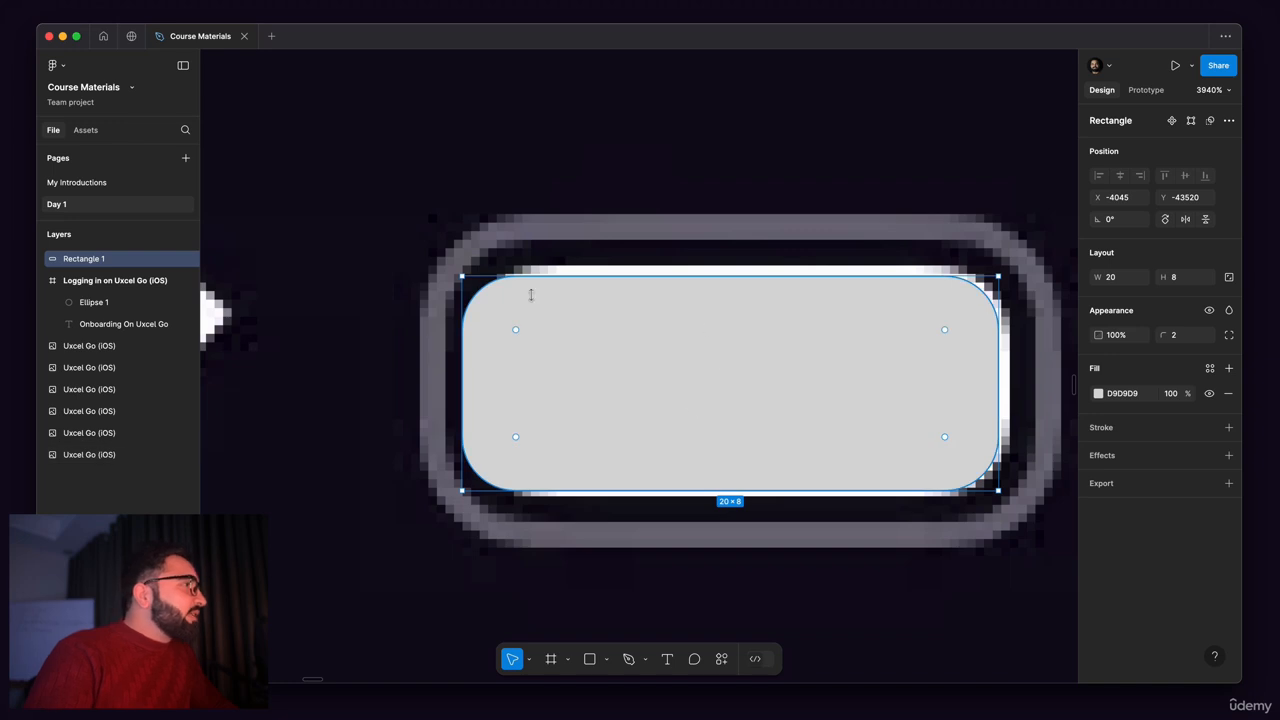
Step: Try a corner radius of 9 on the battery rectangle and return it to 2
left_click(1177, 340)
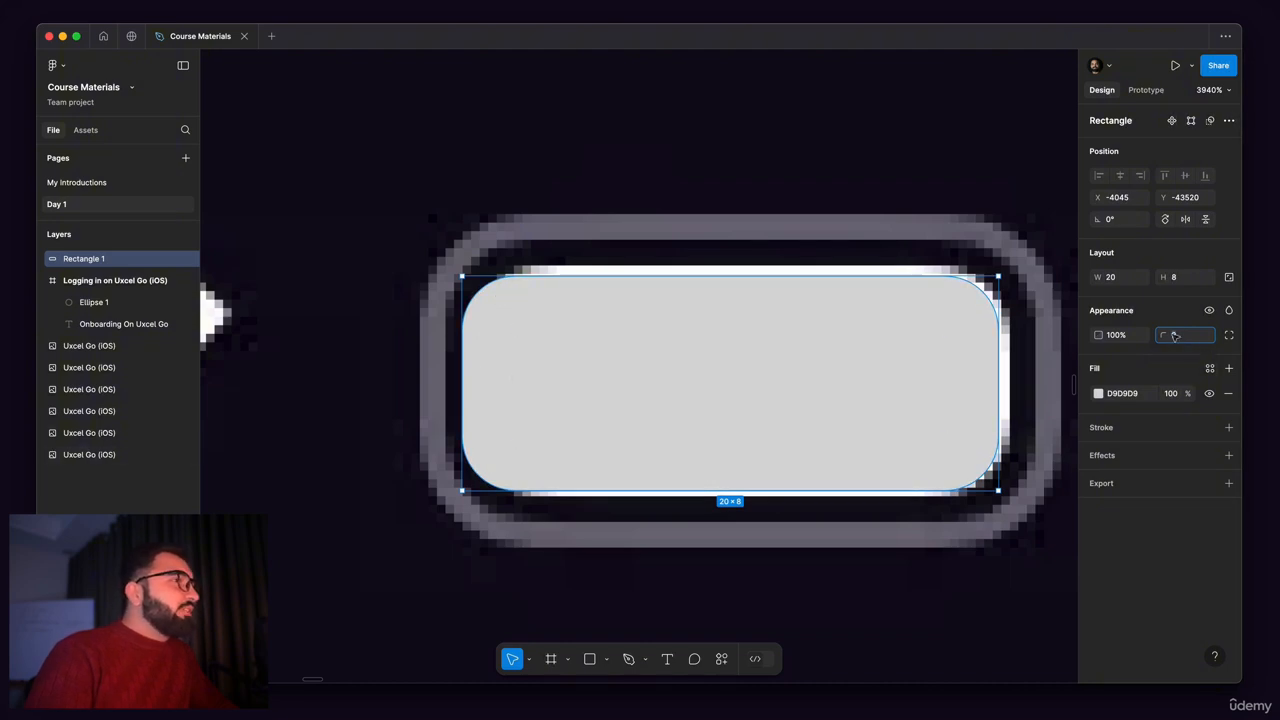
left_click_drag(1177, 342, 1131, 342)
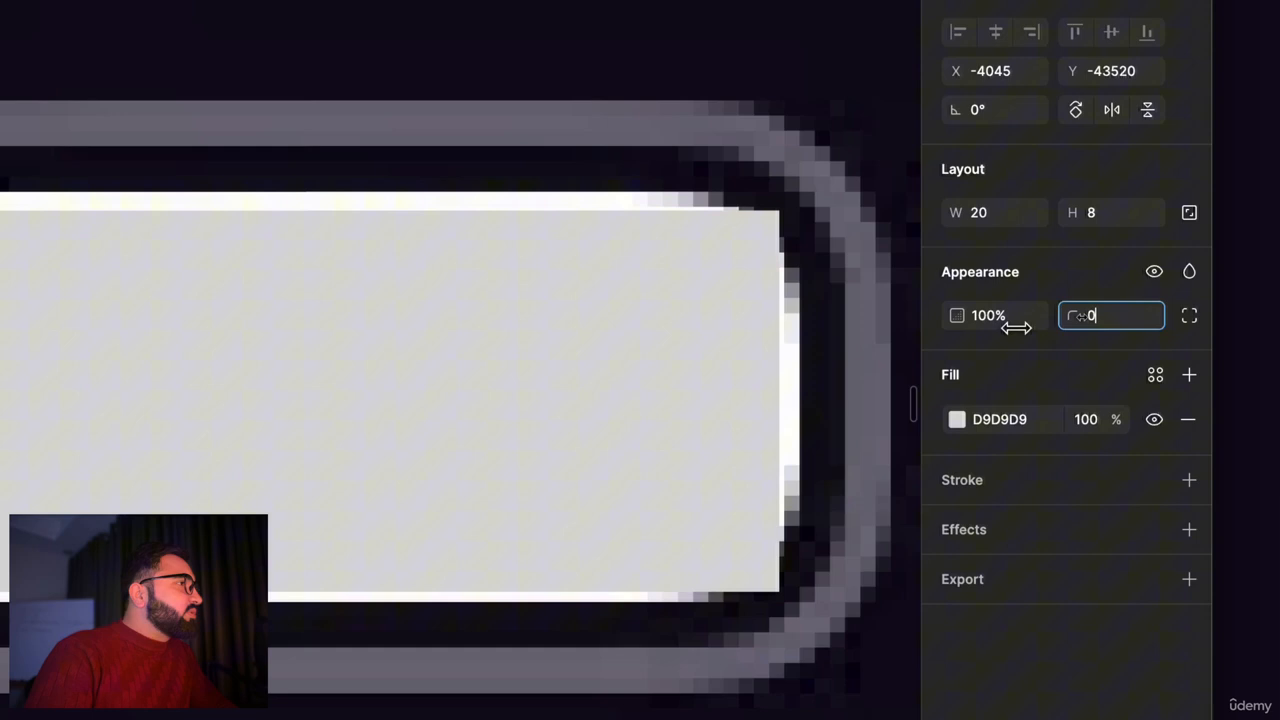
left_click_drag(1016, 328, 569, 320)
left_click_drag(479, 315, 164, 344)
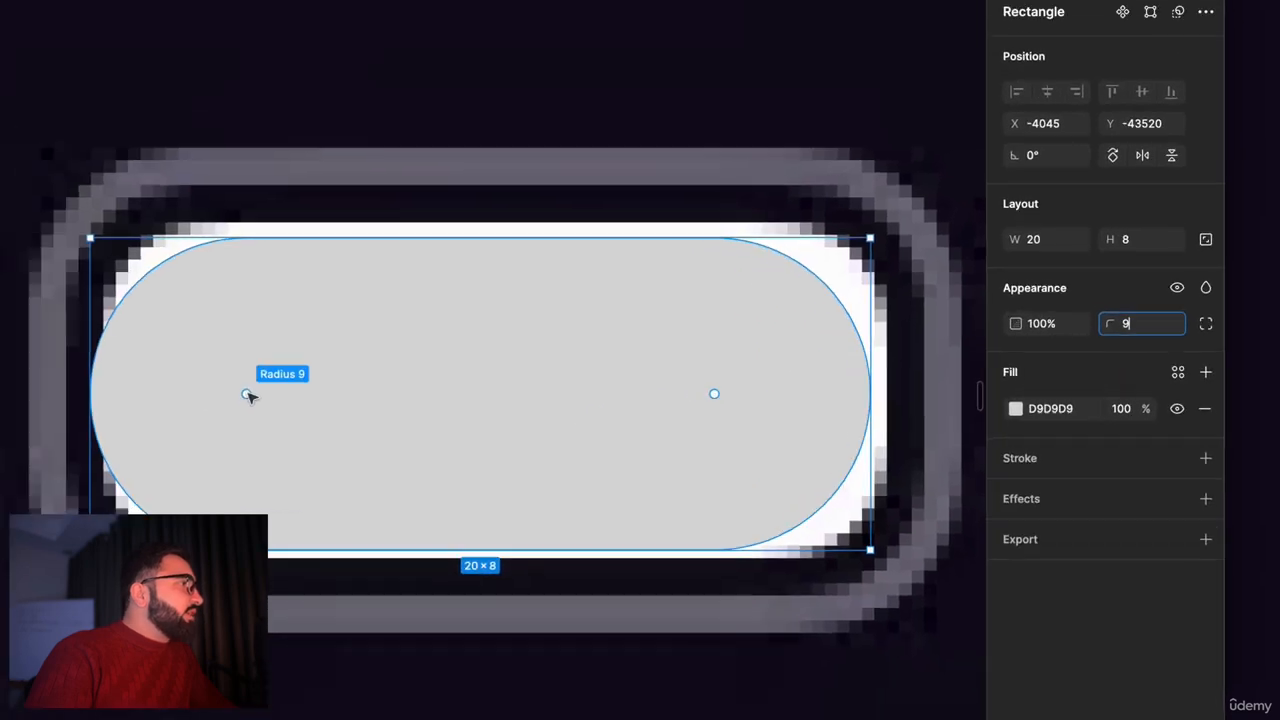
left_click_drag(247, 393, 521, 342)
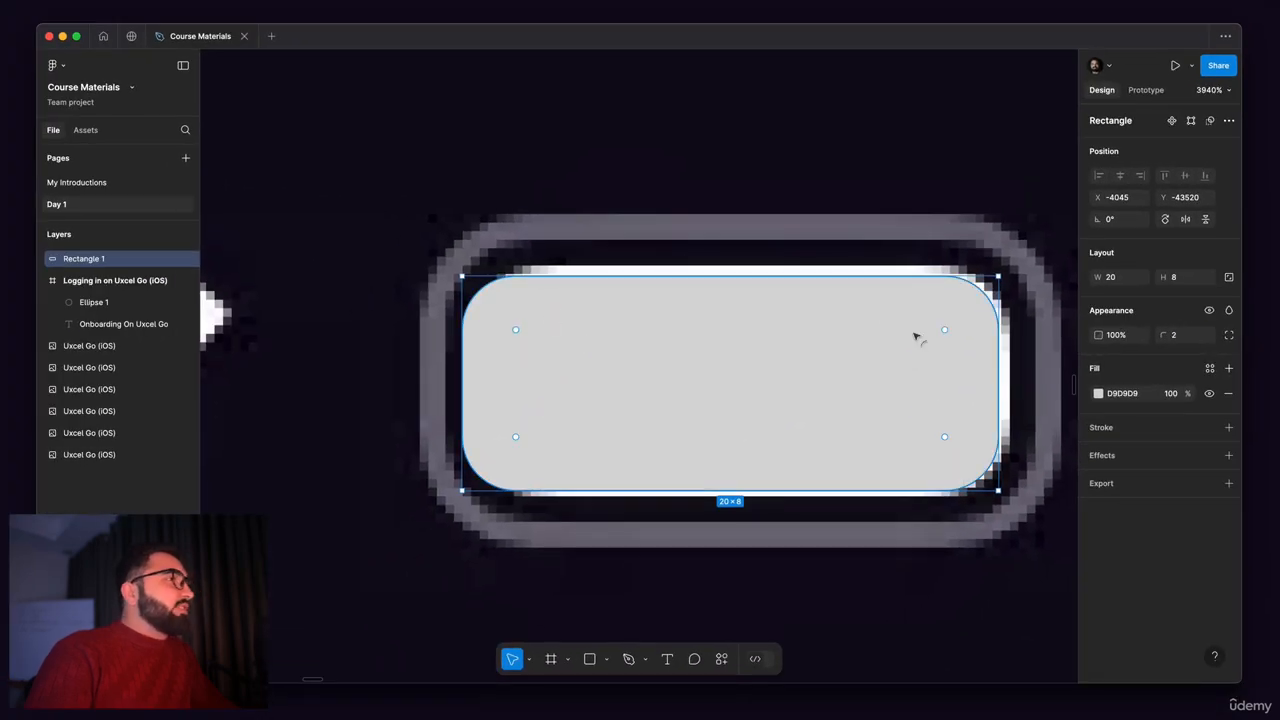
Step: Nudge the battery rectangle down by 1 px to Y -43519
scroll(843, 286, "up", 5)
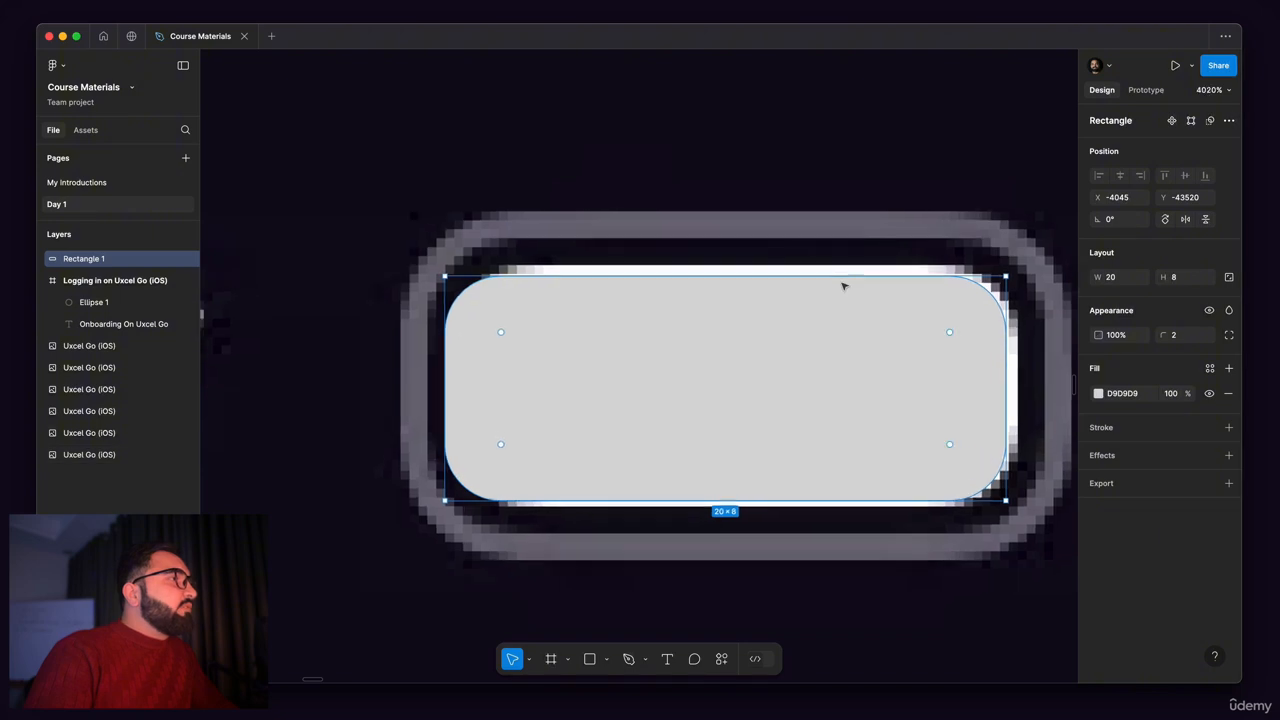
scroll(742, 300, "down", 4)
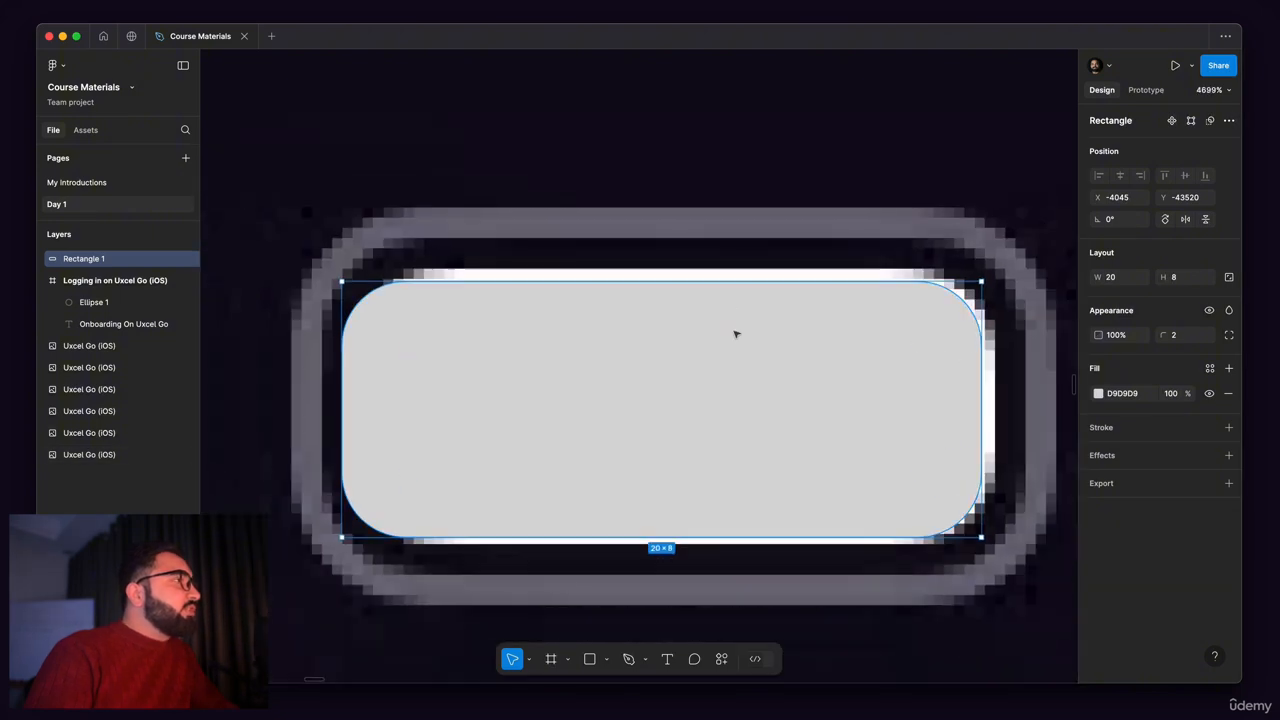
key("Down")
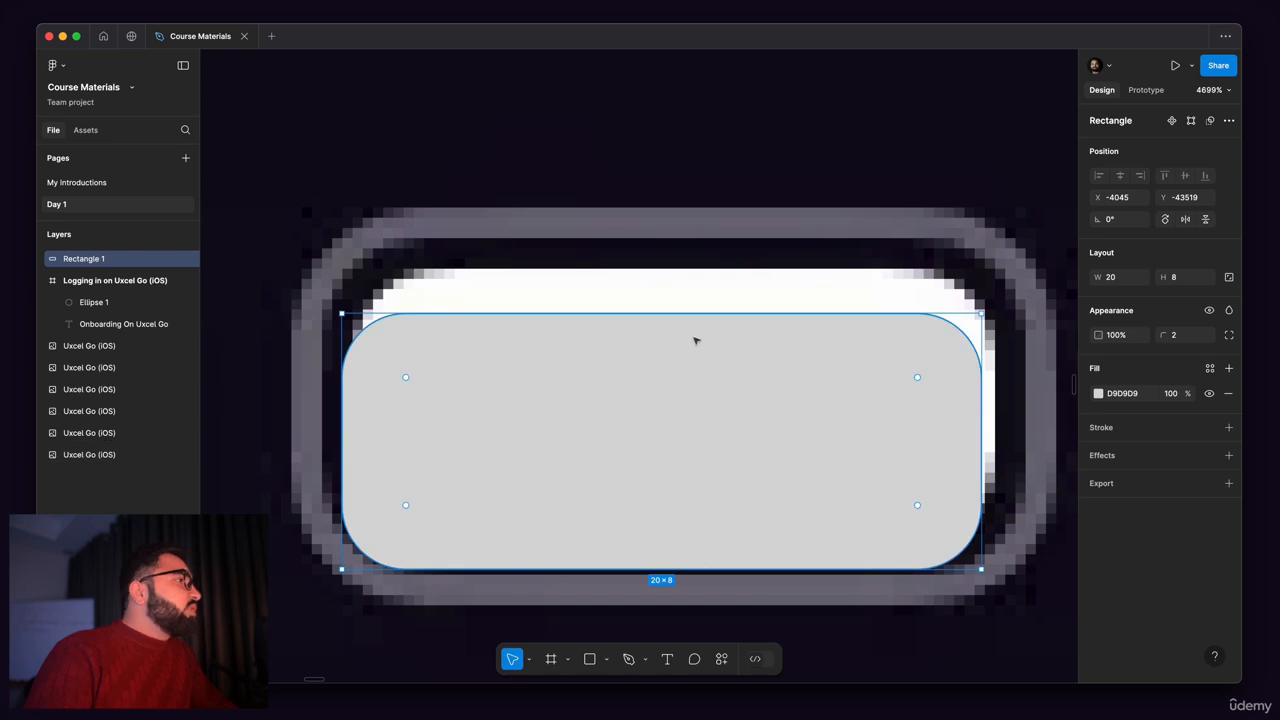
Step: Fill the 20 × 8 rectangle with FFFDFD sampled from the original battery's white area and move it up to Y -43520
left_click(1098, 394)
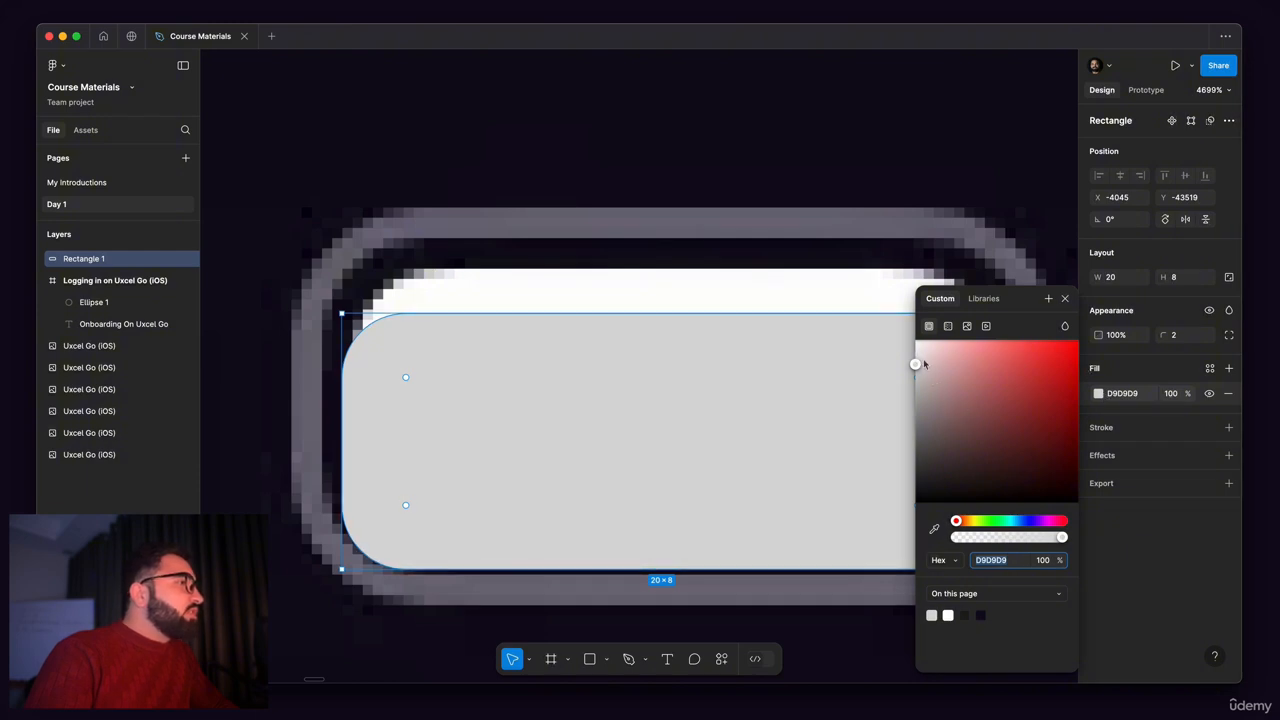
left_click(918, 358)
left_click_drag(918, 362, 838, 297)
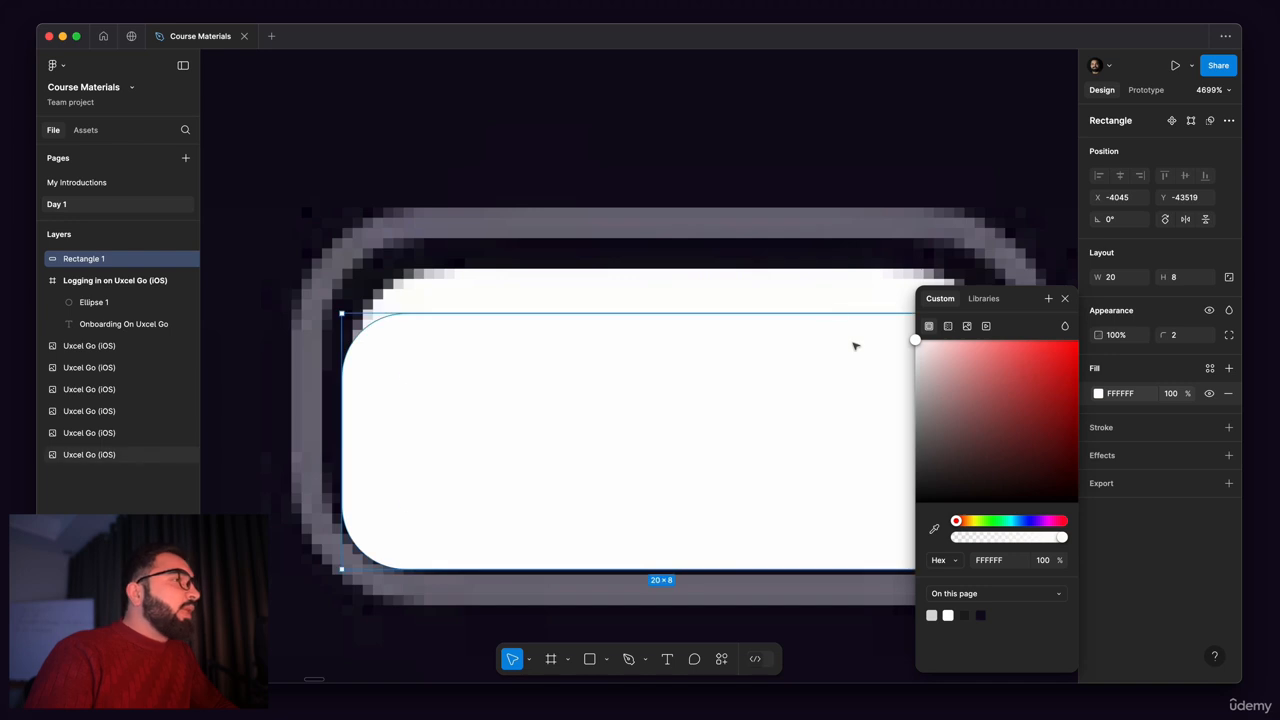
left_click(934, 530)
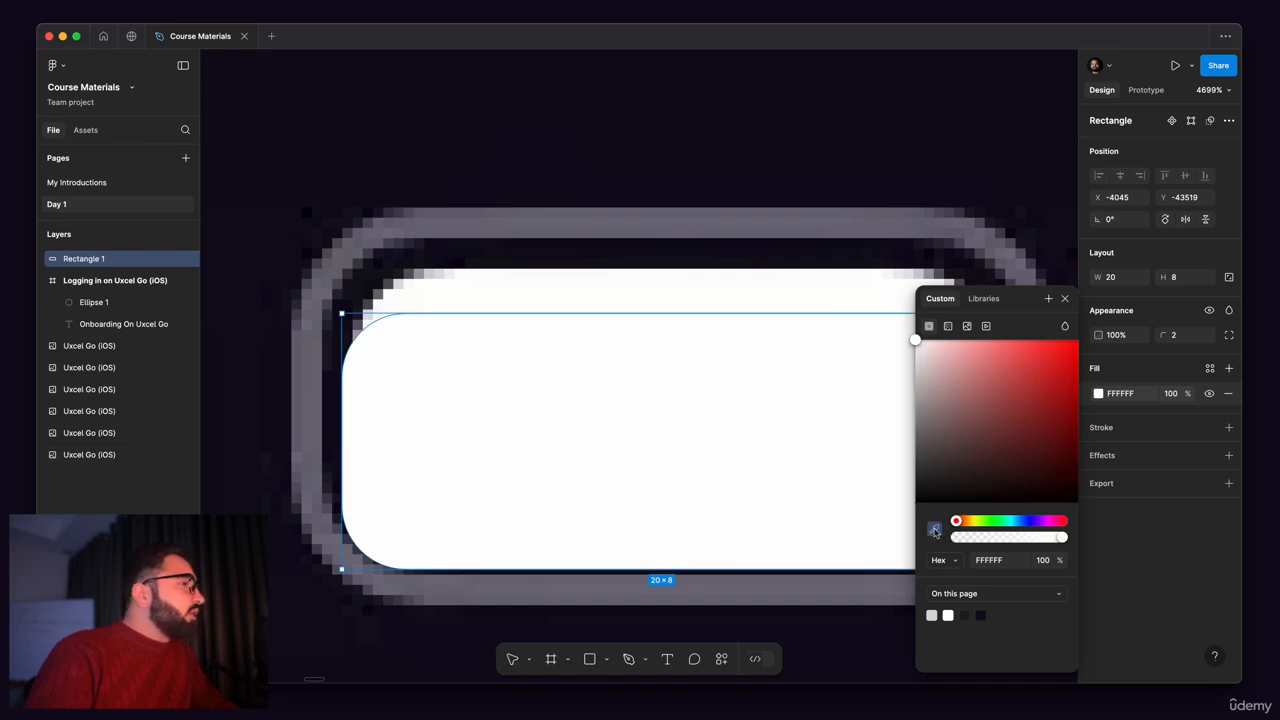
left_click(768, 283)
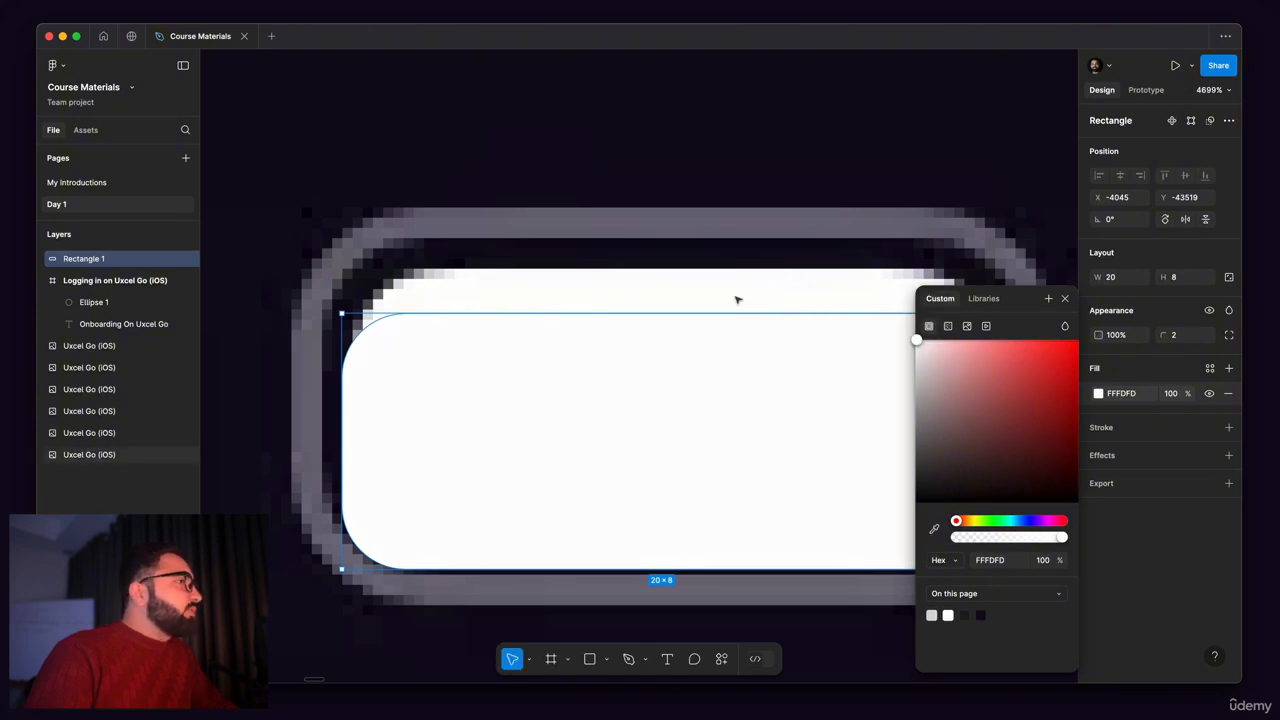
left_click(1064, 300)
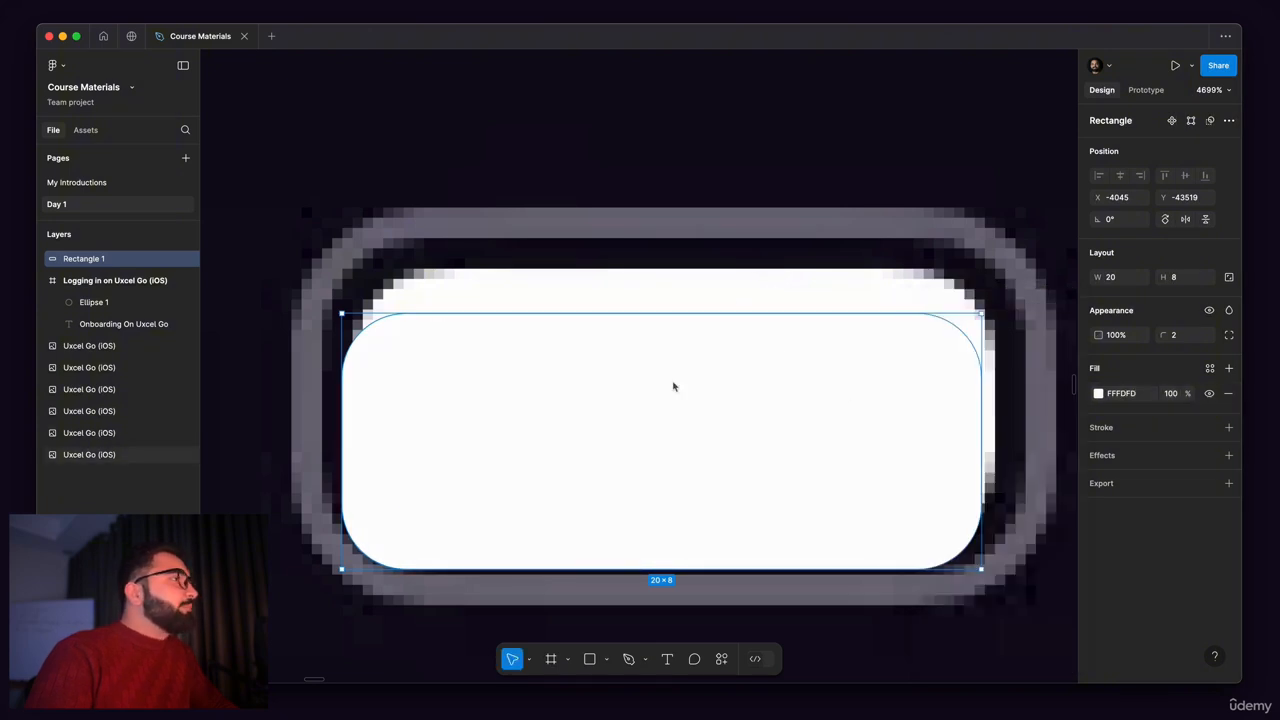
left_click_drag(583, 463, 590, 418)
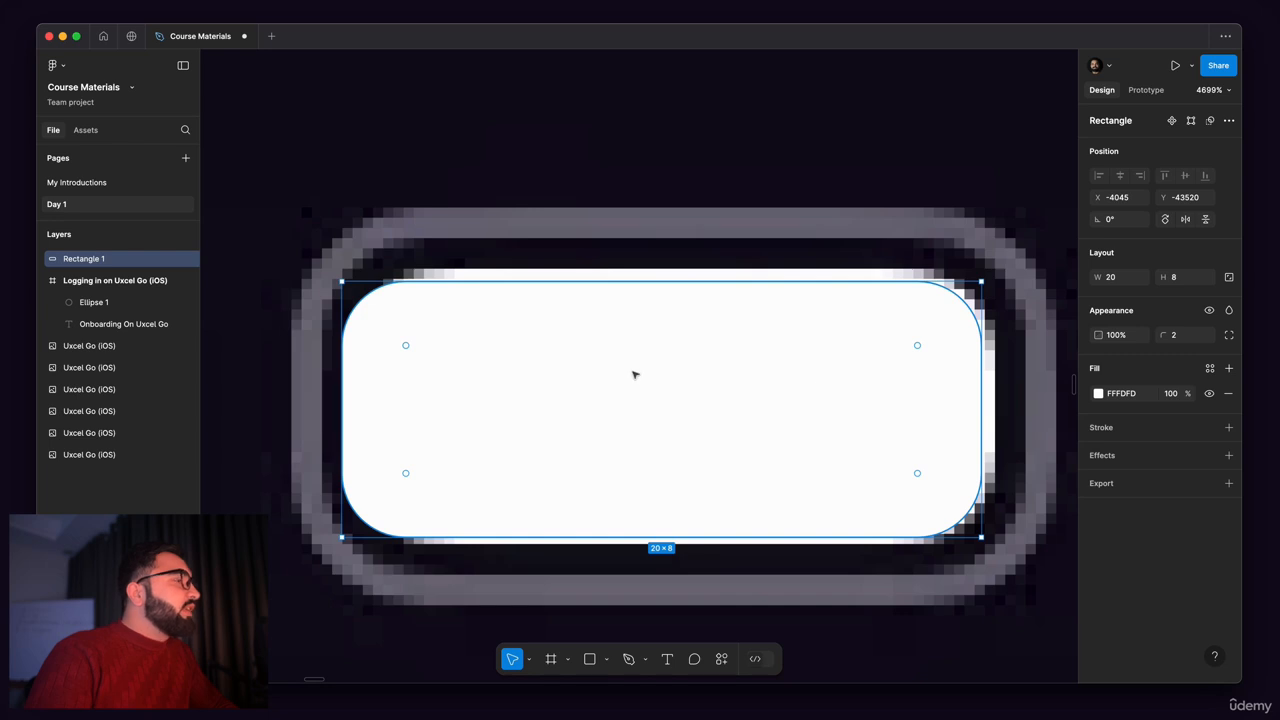
Step: Draw a second rectangle of about 24 × 12 over the battery's outer outline
scroll(633, 375, "down", 5)
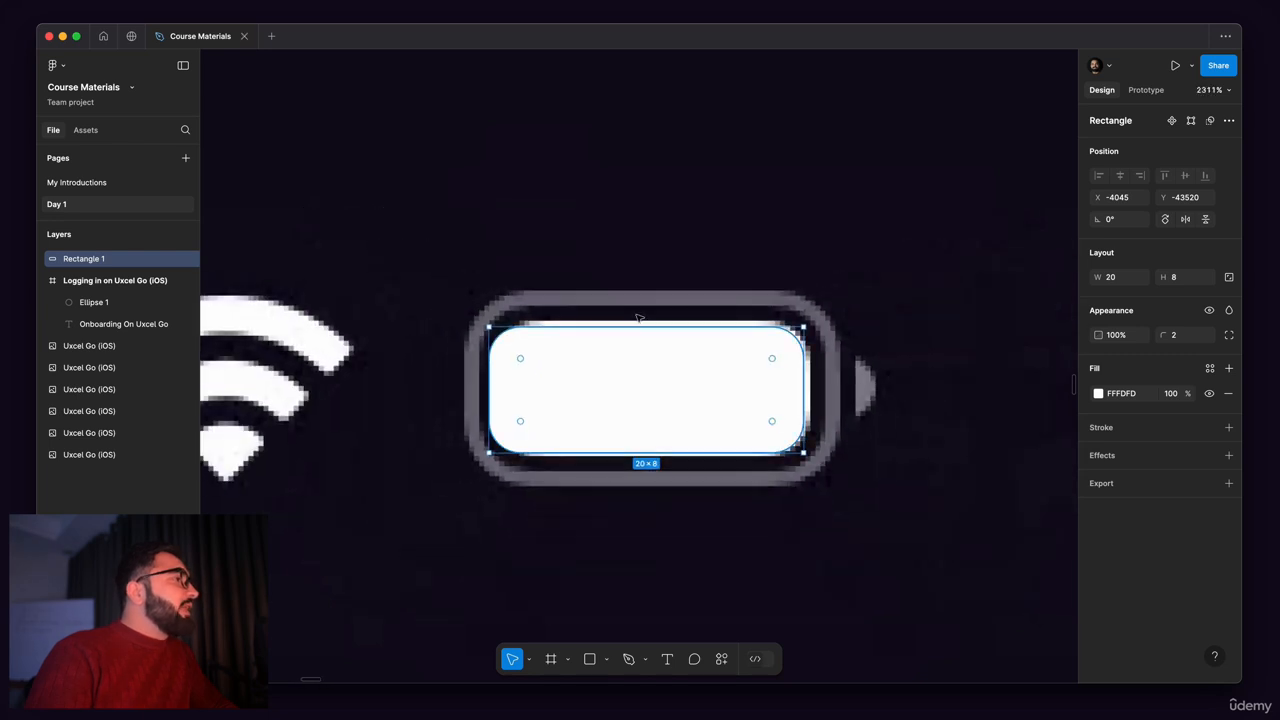
left_click(591, 660)
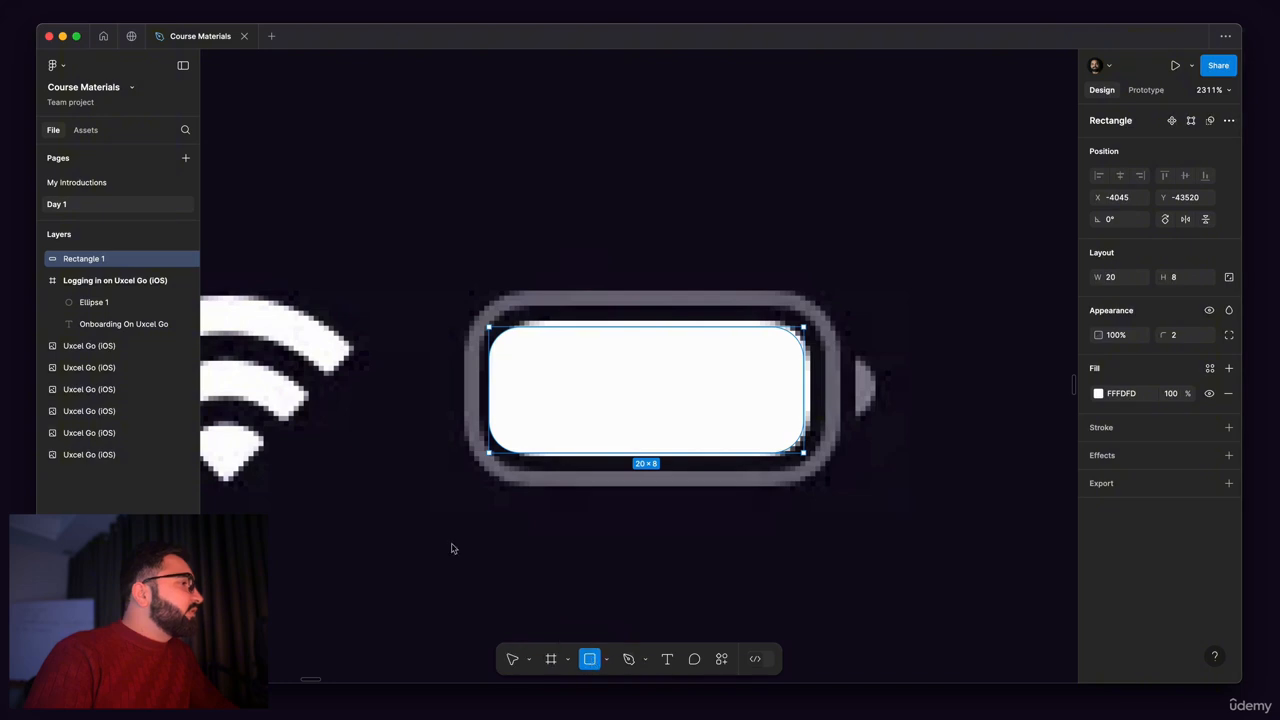
left_click_drag(458, 295, 836, 485)
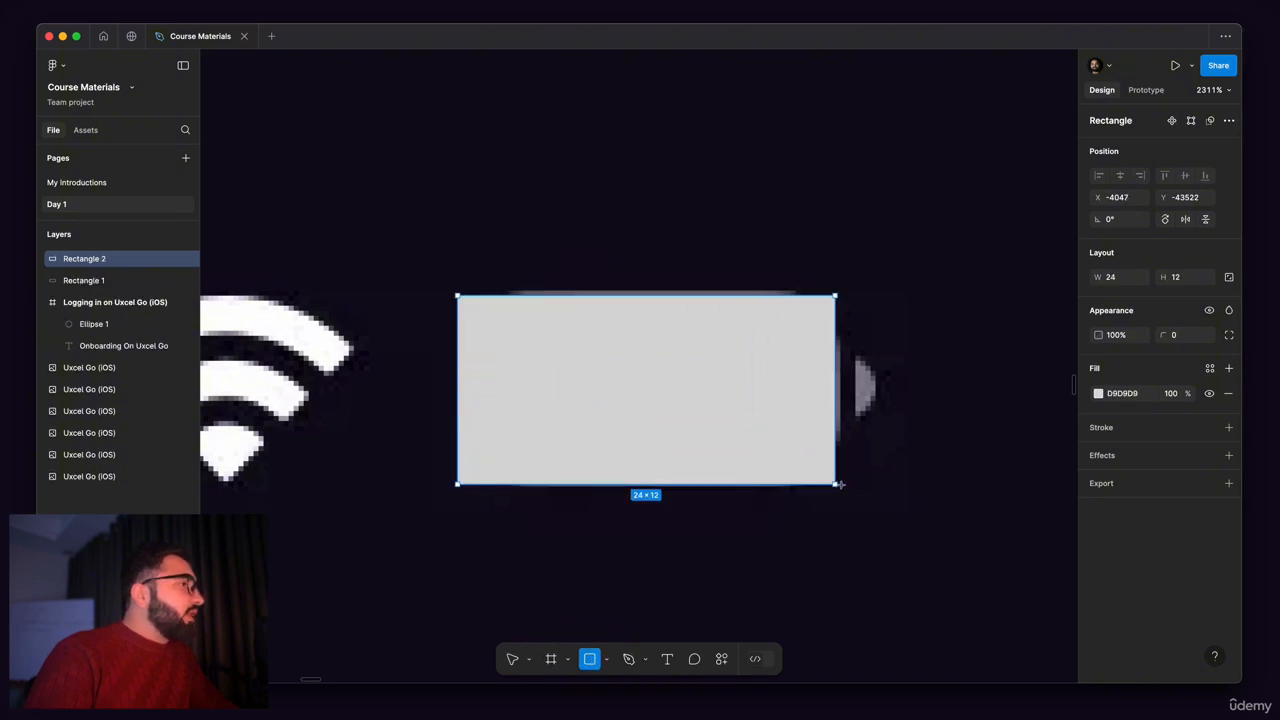
scroll(736, 332, "up", 5)
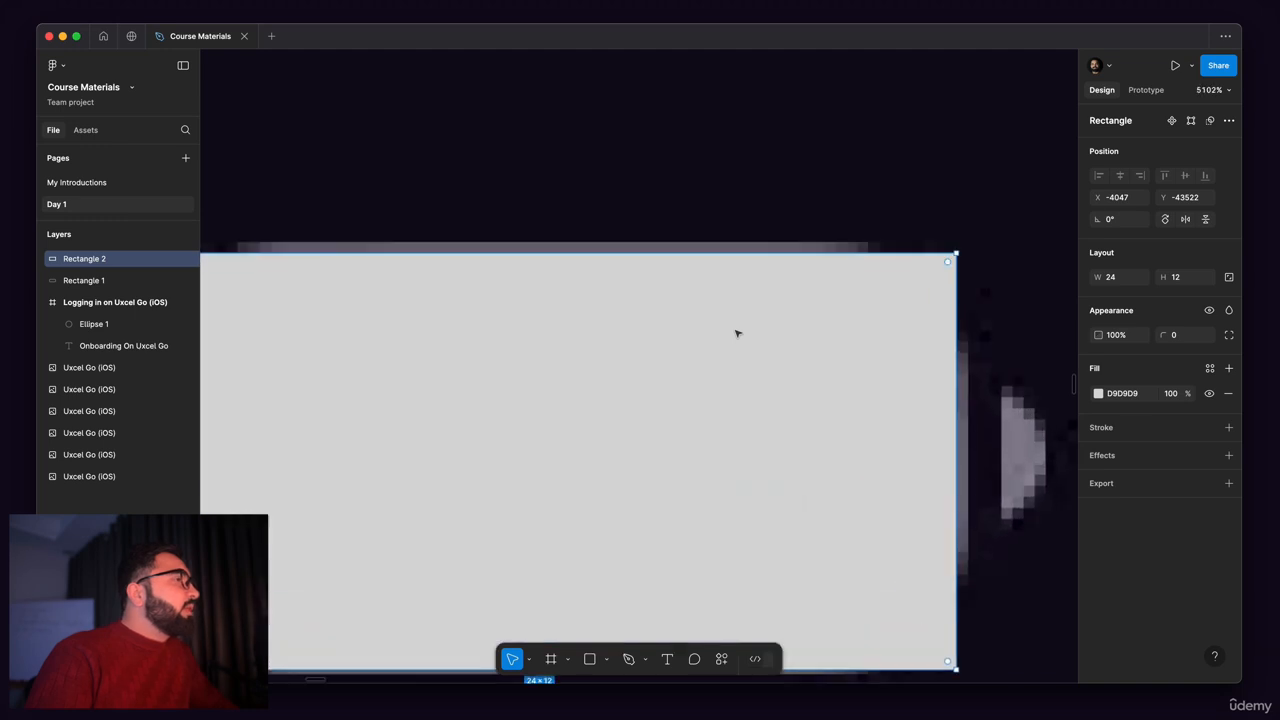
scroll(736, 332, "down", 5)
scroll(637, 266, "up", 4)
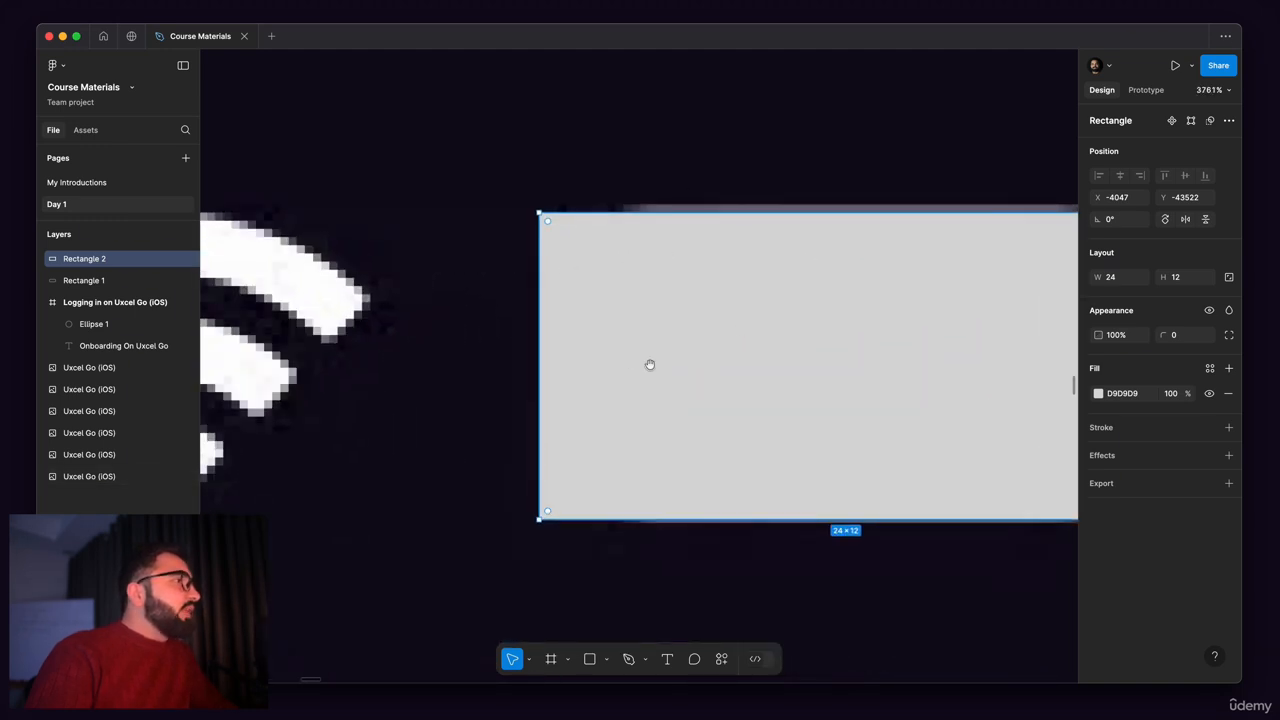
left_click_drag(650, 364, 609, 349)
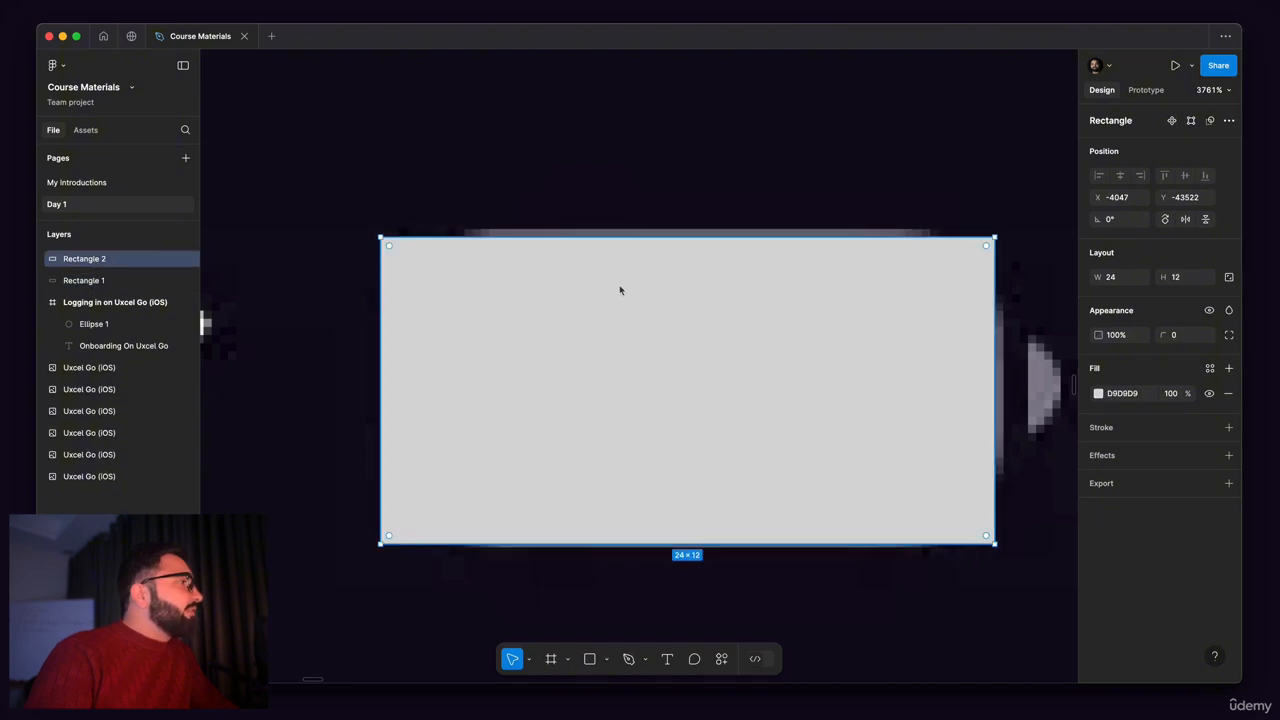
Step: Bring the white 20 × 8 rectangle in front of the grey 24 × 12 rectangle in the layer order
left_click(90, 283)
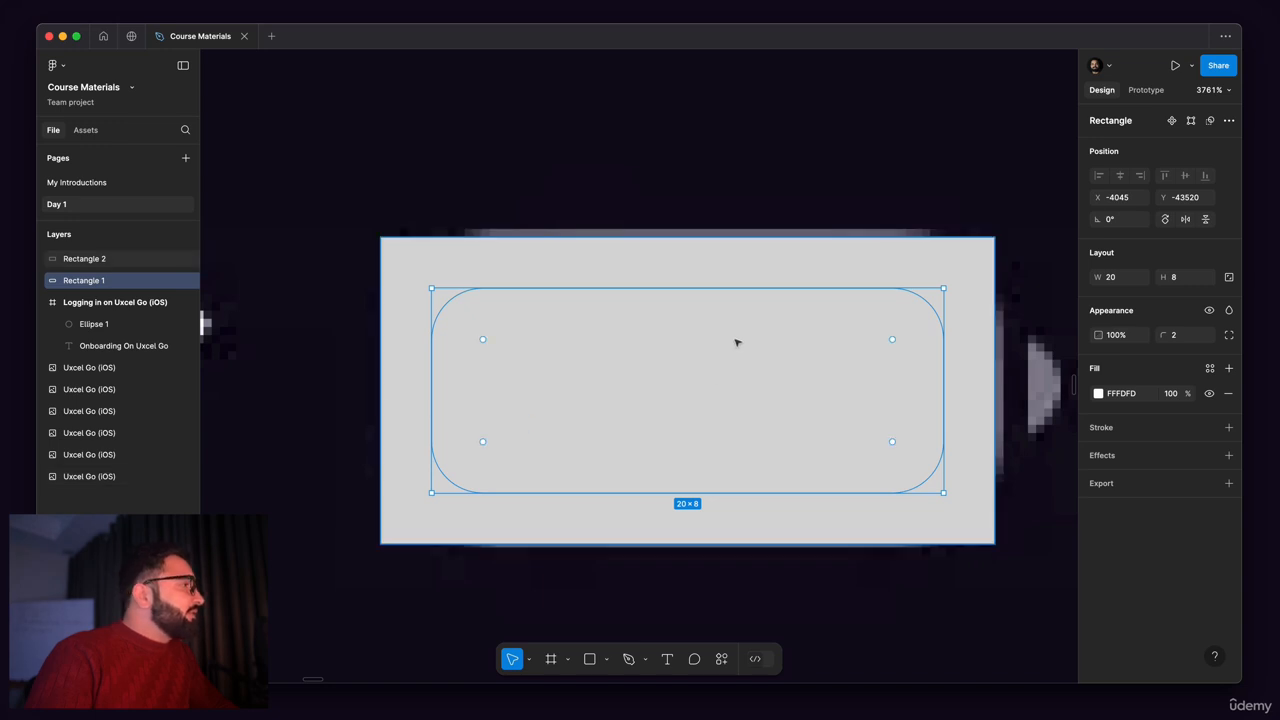
left_click(83, 262)
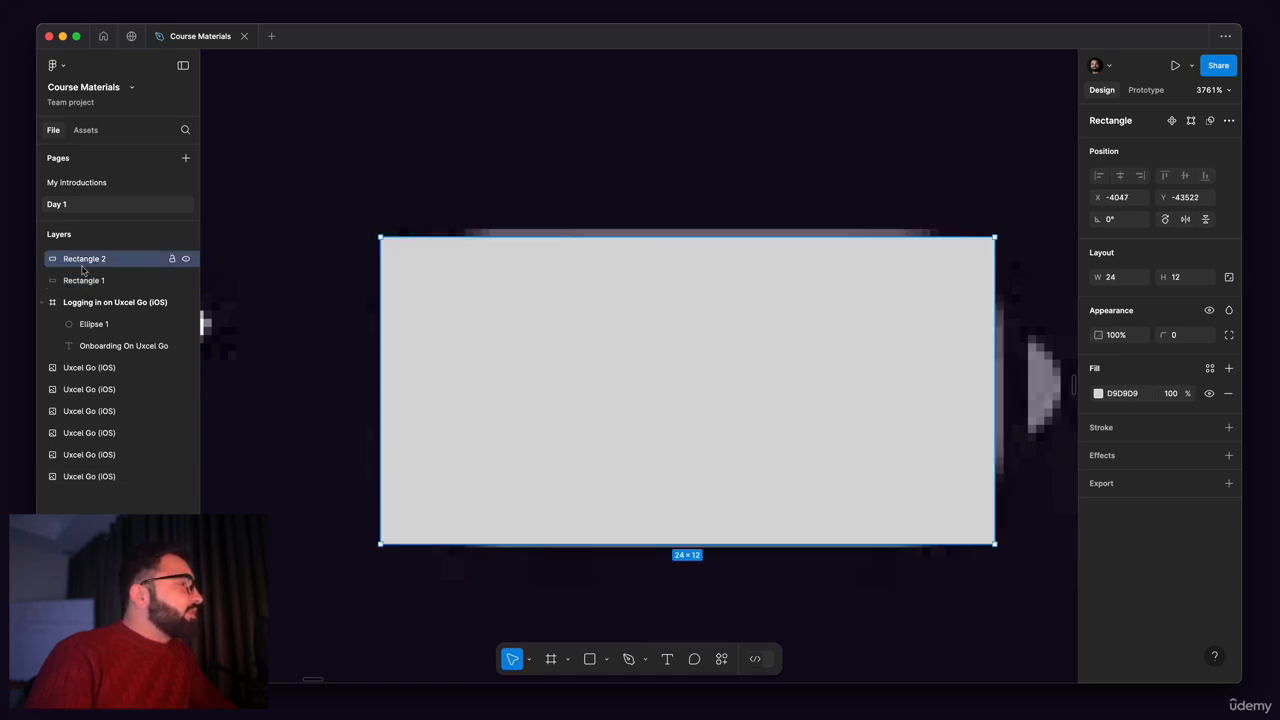
scroll(526, 306, "down", 3)
mouse_move(580, 391)
left_mouse_down()
mouse_move(590, 203)
mouse_move(590, 370)
left_mouse_up()
left_click(609, 340)
left_click(594, 209)
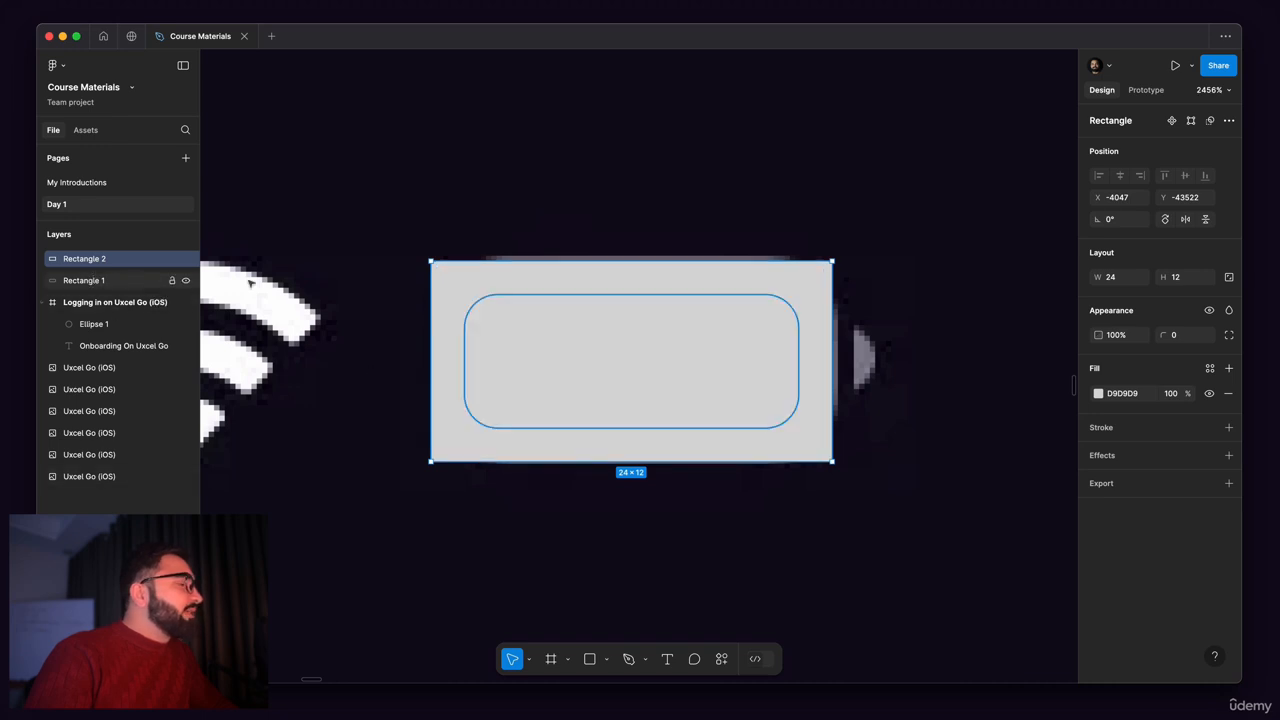
left_click(104, 282)
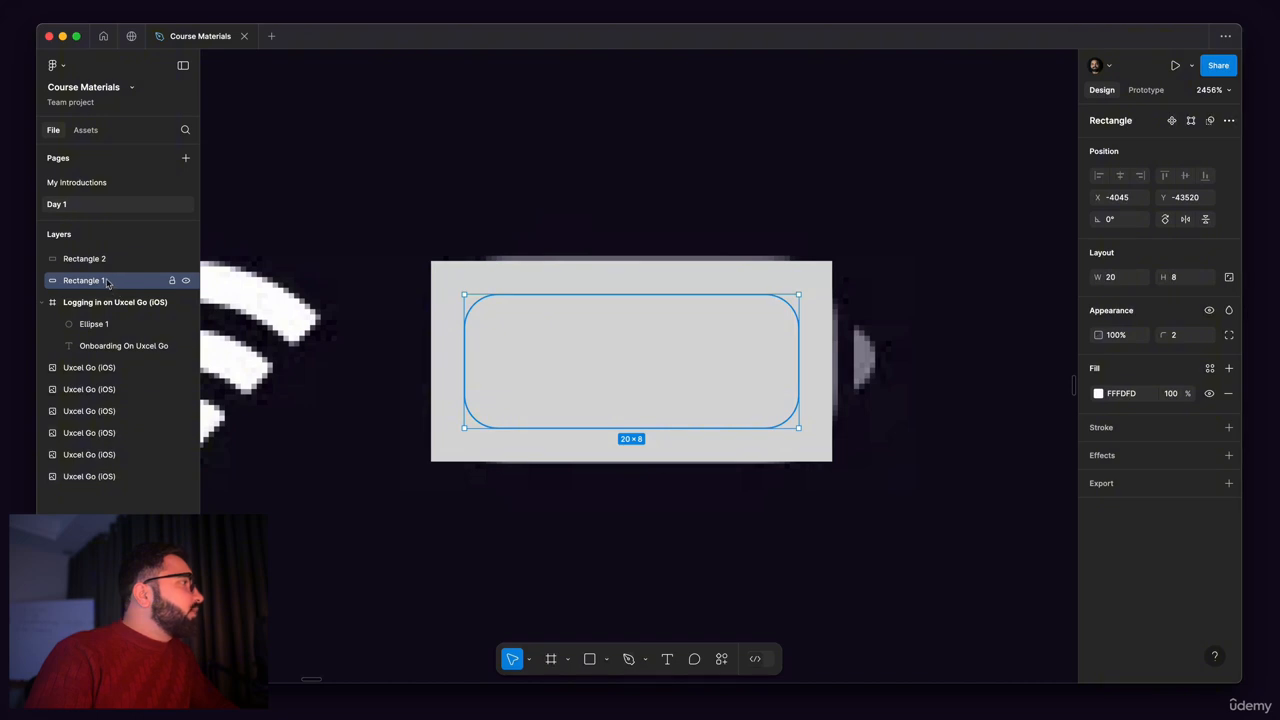
left_click_drag(107, 283, 104, 256)
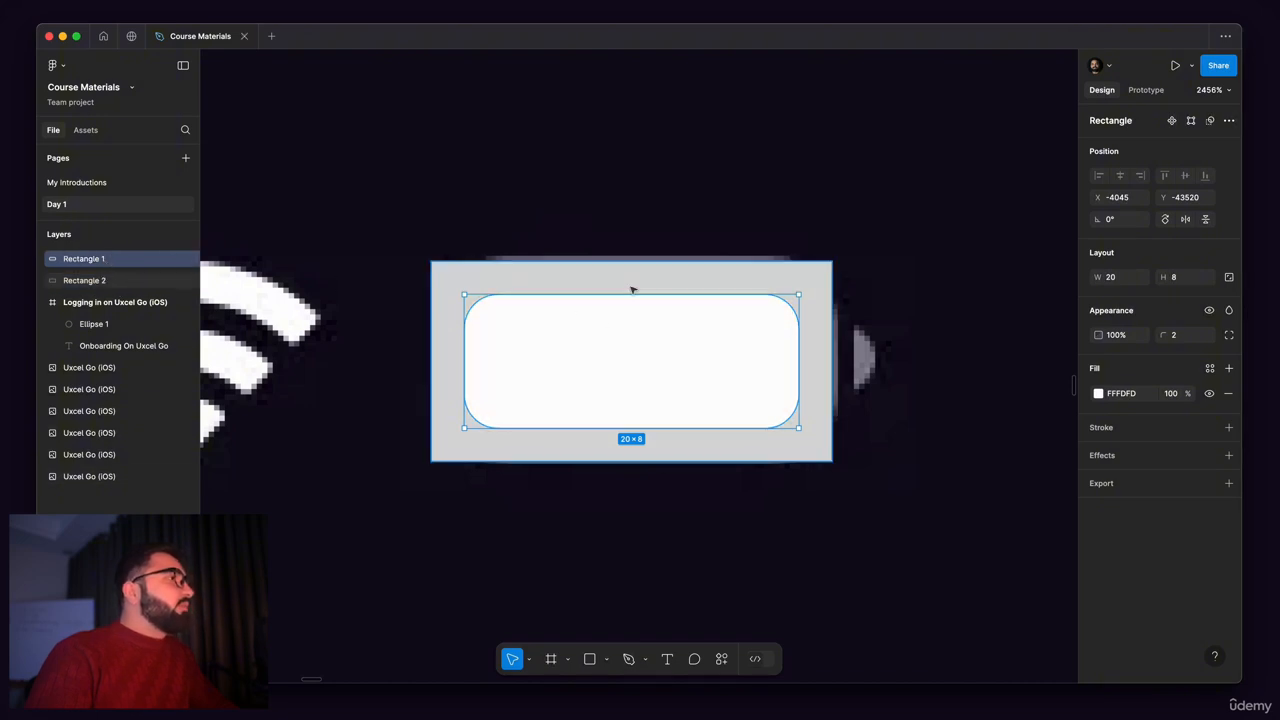
Step: Round all corners of the grey 24 × 12 rectangle to a radius of 3
scroll(635, 287, "down", 5)
left_click(746, 200)
scroll(776, 289, "up", 6)
left_click_drag(733, 294, 1012, 284)
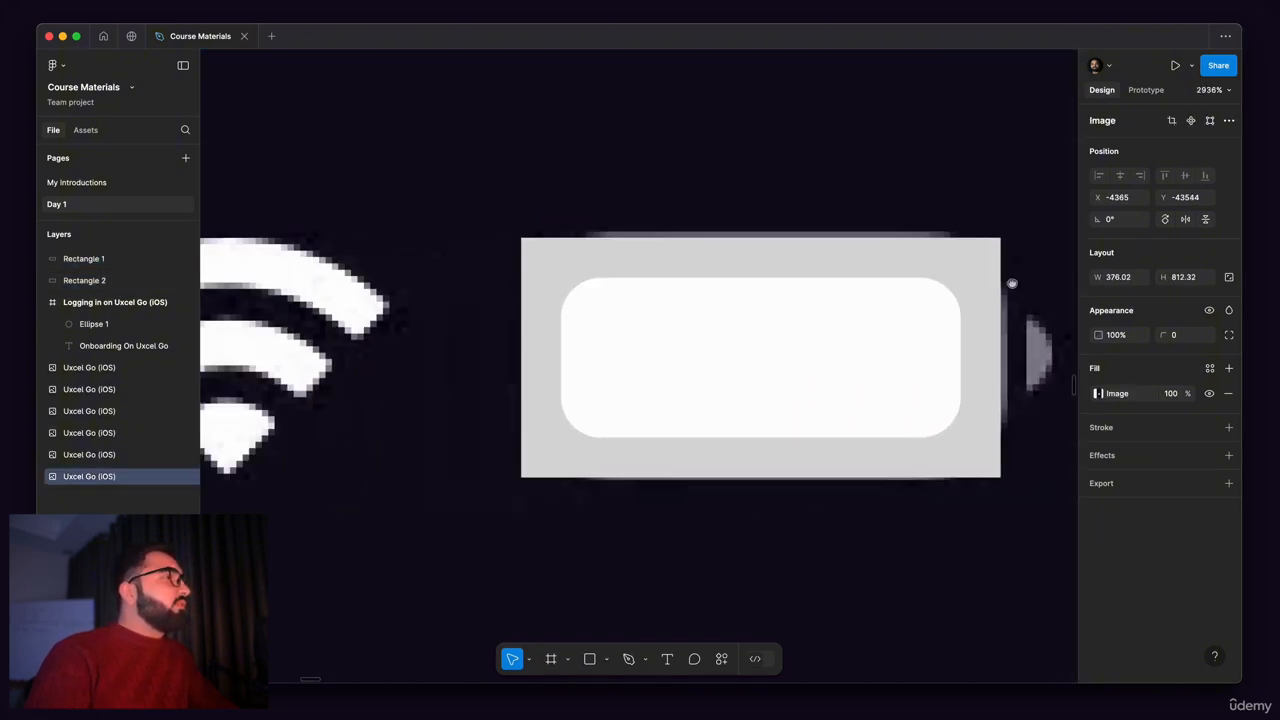
scroll(1012, 284, "right", 3)
left_click(840, 269)
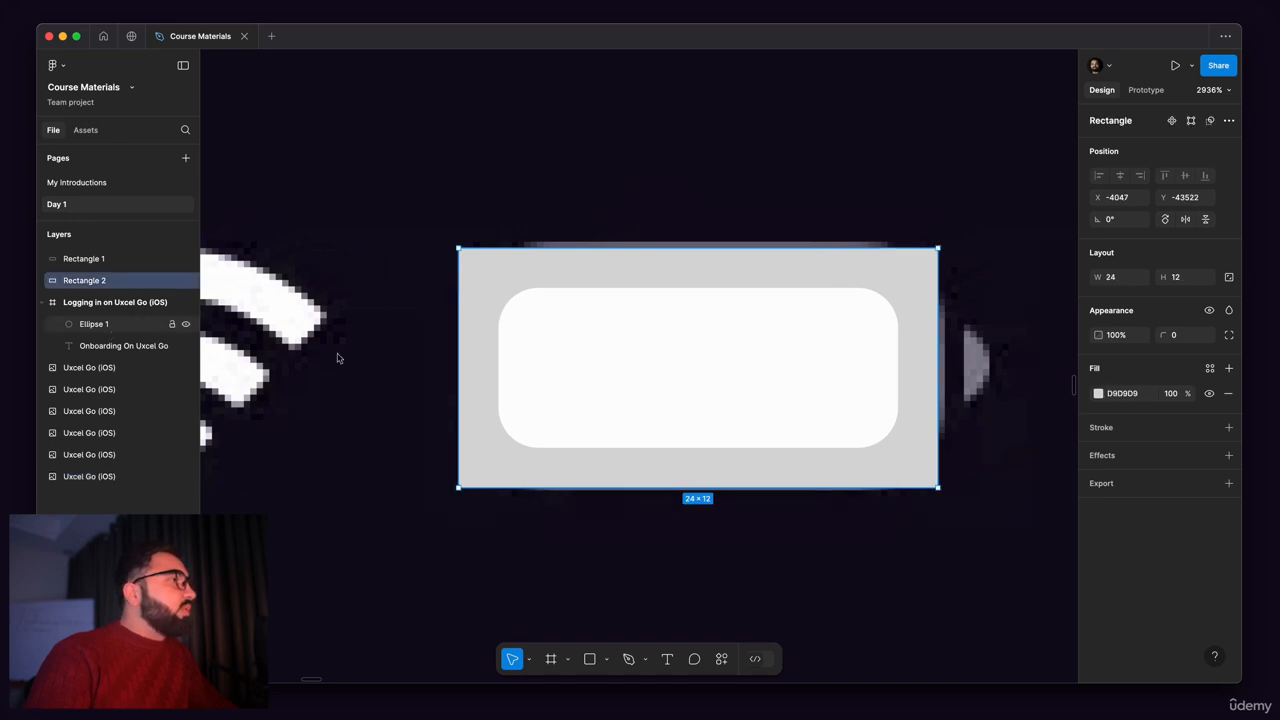
scroll(751, 363, "right", 3)
scroll(751, 363, "up", 1)
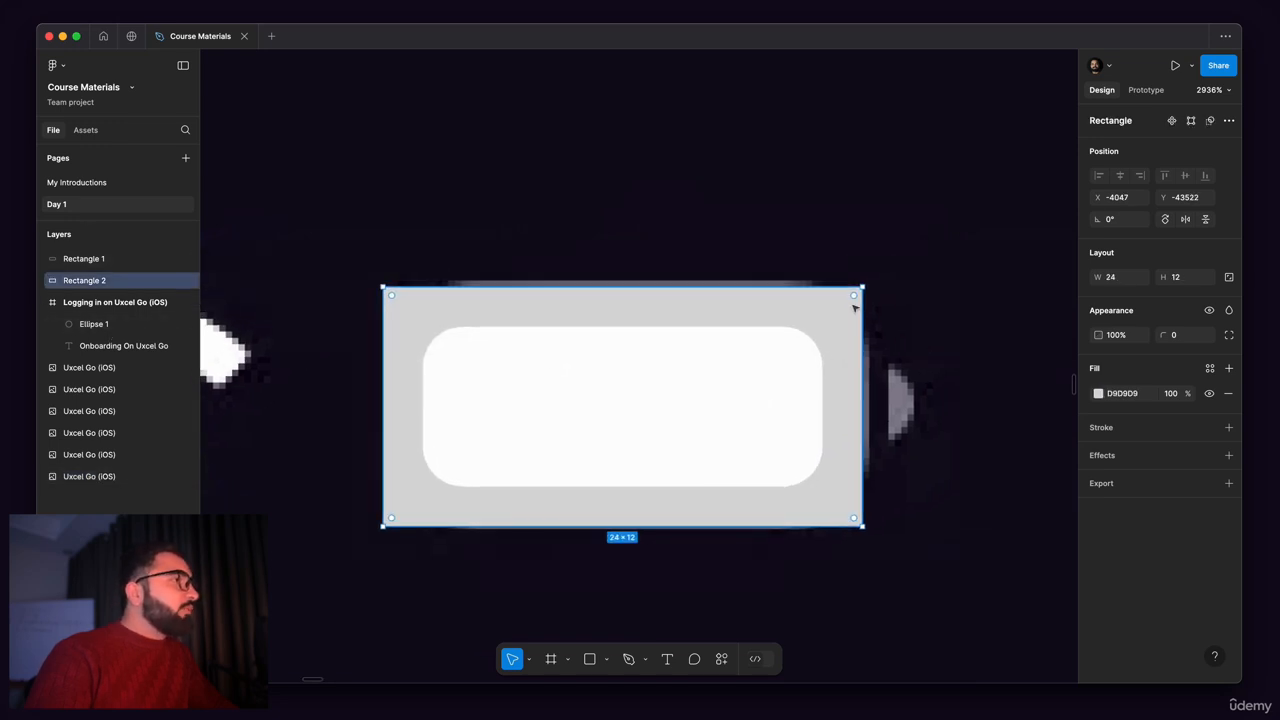
left_click_drag(853, 298, 797, 333)
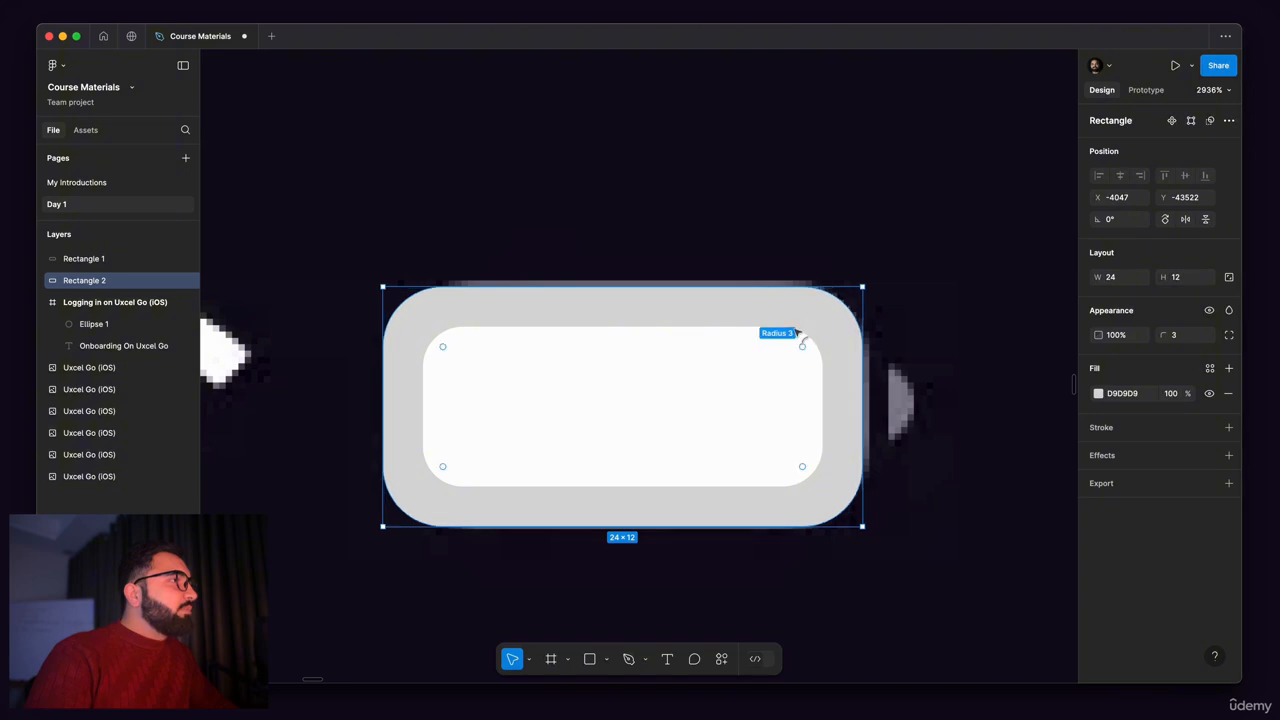
Step: Move the grey rectangle down to Y -43513 to examine the original battery outline, and return it over the icon at Y -43523
scroll(389, 306, "up", 5)
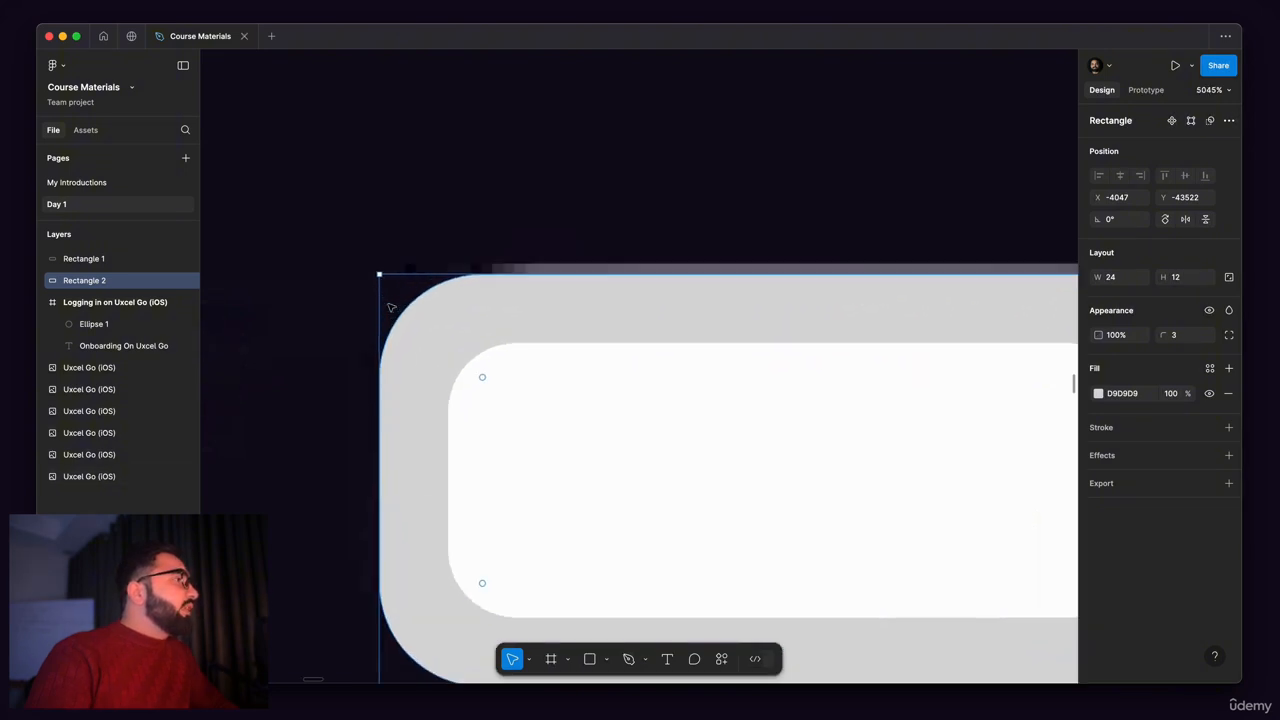
scroll(514, 270, "down", 5)
scroll(514, 270, "down", 3)
left_click_drag(563, 289, 560, 371)
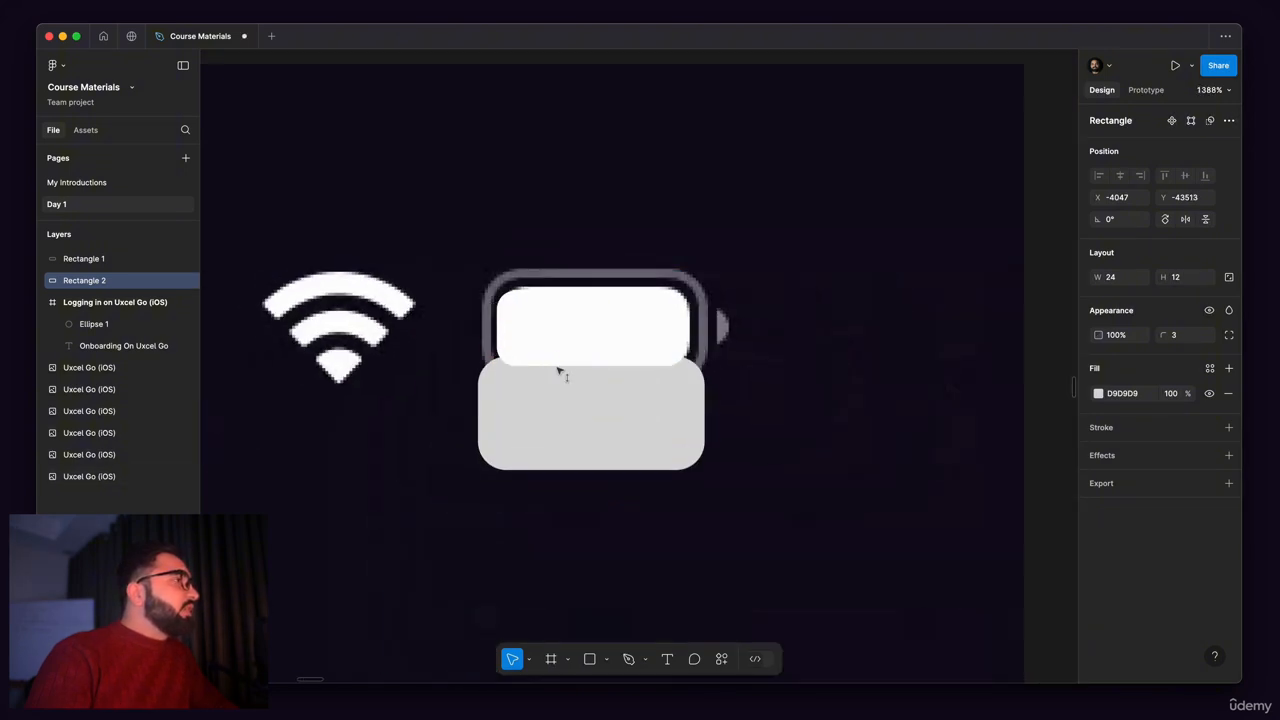
scroll(481, 282, "up", 2)
scroll(481, 282, "up", 3)
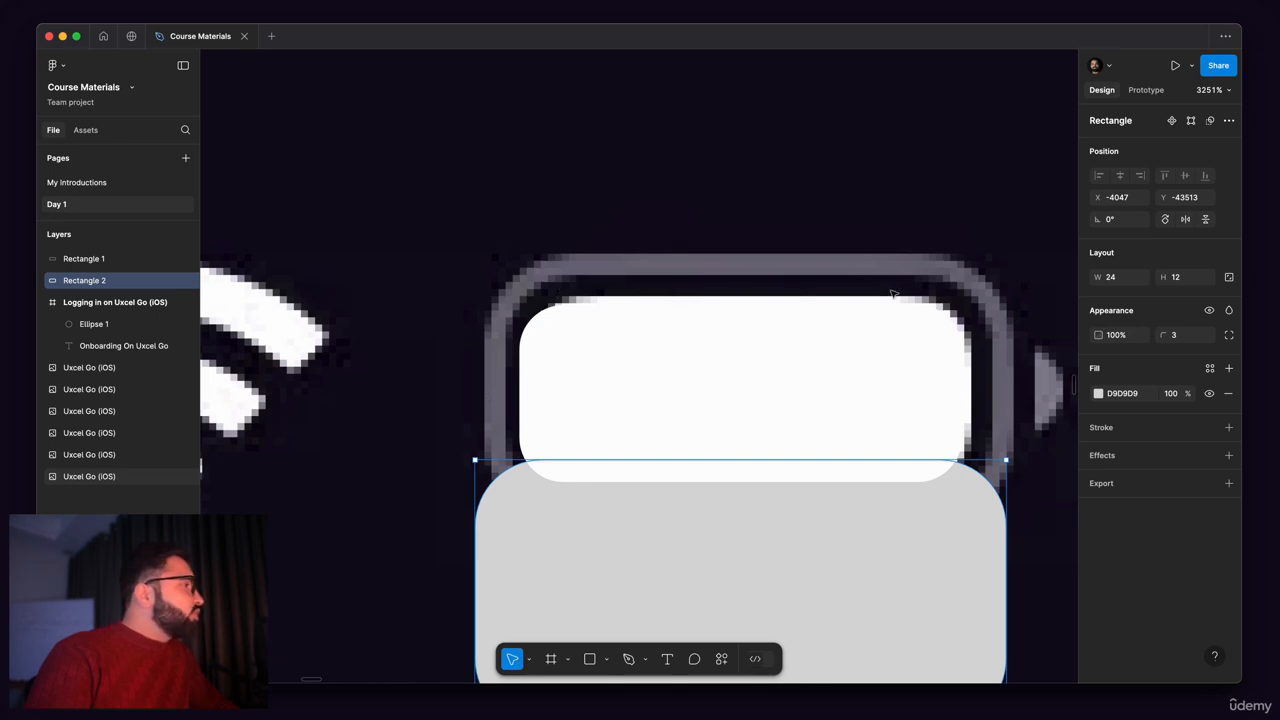
scroll(677, 320, "down", 3)
scroll(677, 346, "up", 3)
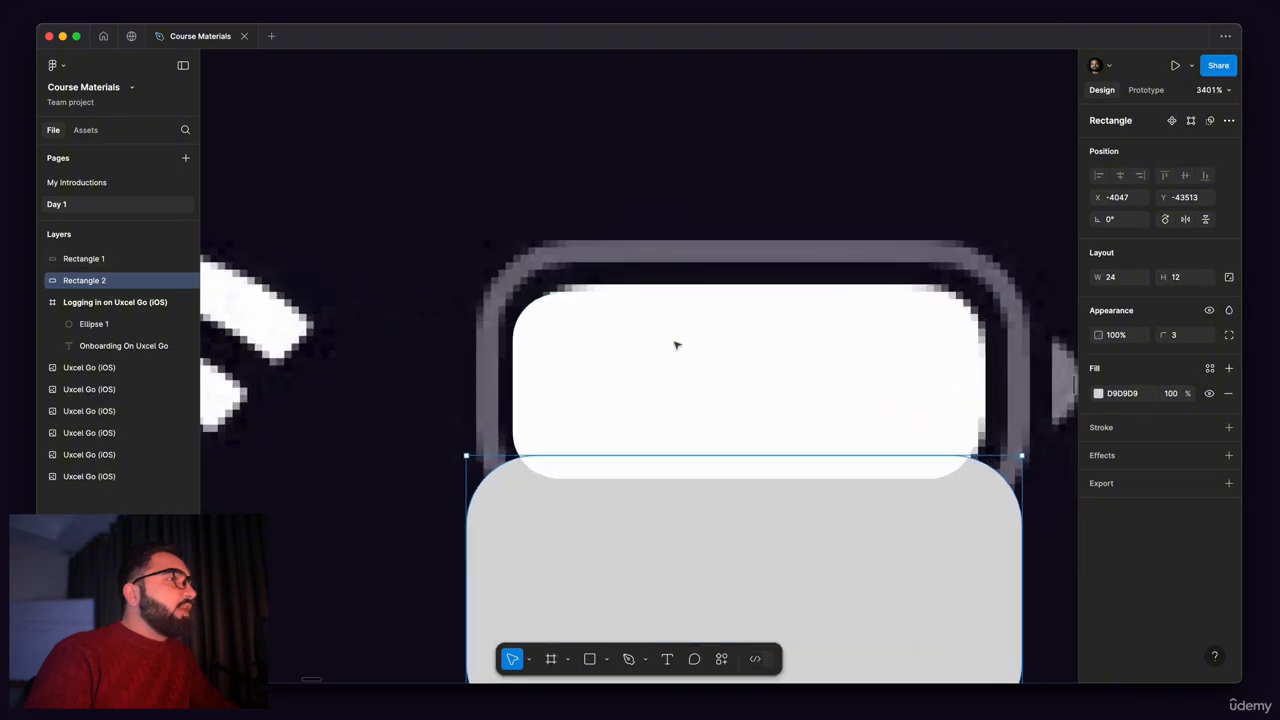
scroll(696, 353, "down", 3)
left_click_drag(674, 517, 680, 378)
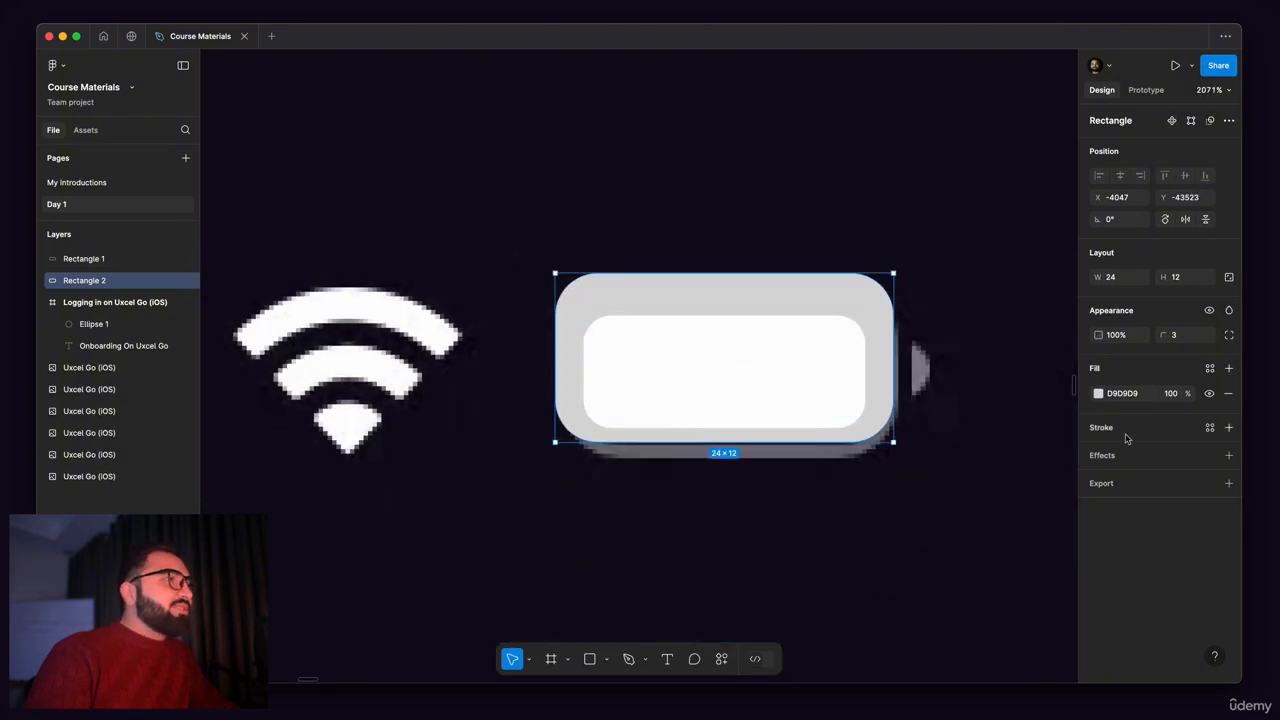
Step: Add an inside stroke of width 1 to the grey rectangle and shift it down to Y -43521 to uncover the original outline
left_click(1227, 428)
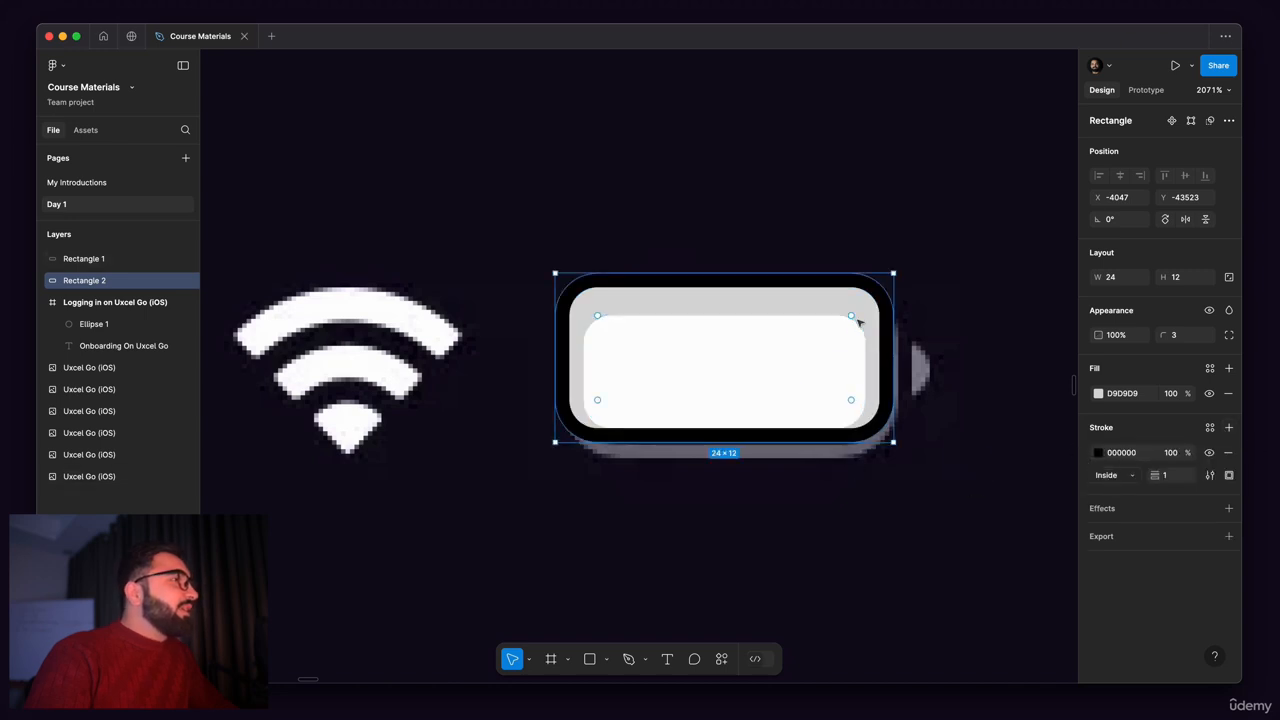
scroll(863, 320, "up", 5)
left_click_drag(928, 311, 934, 337)
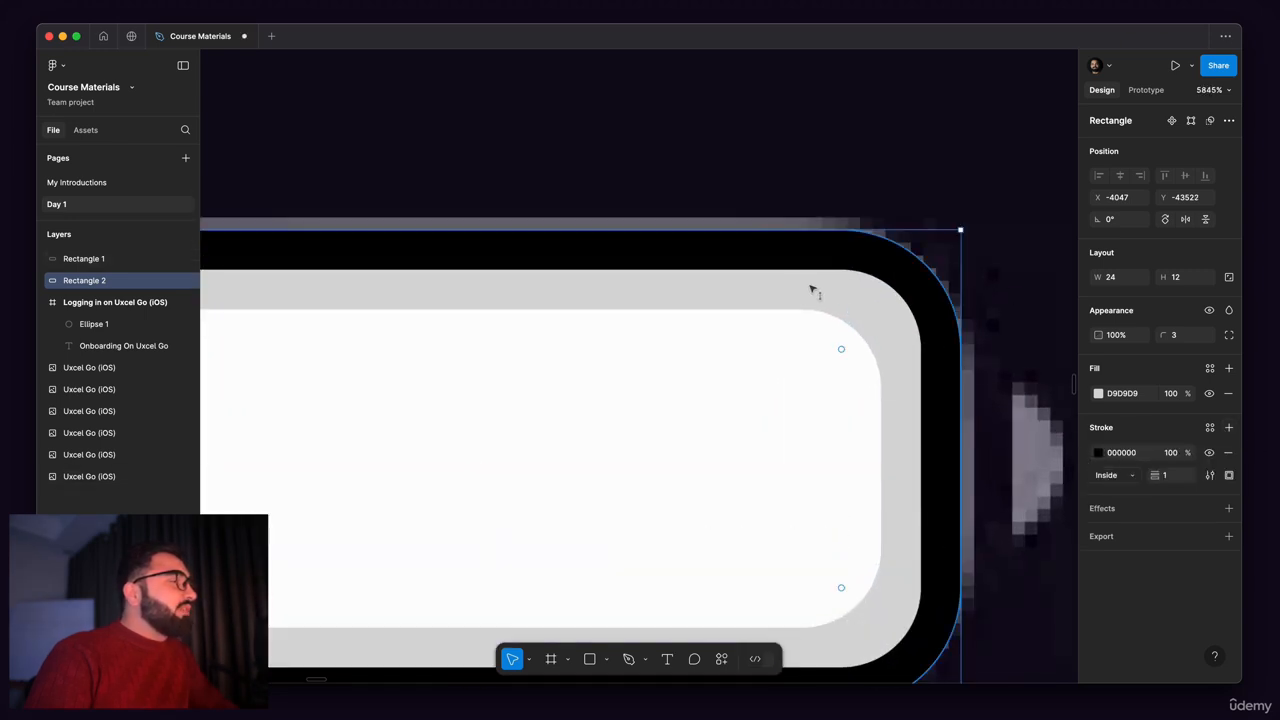
scroll(814, 286, "down", 3)
scroll(729, 273, "up", 3)
left_click_drag(729, 271, 734, 294)
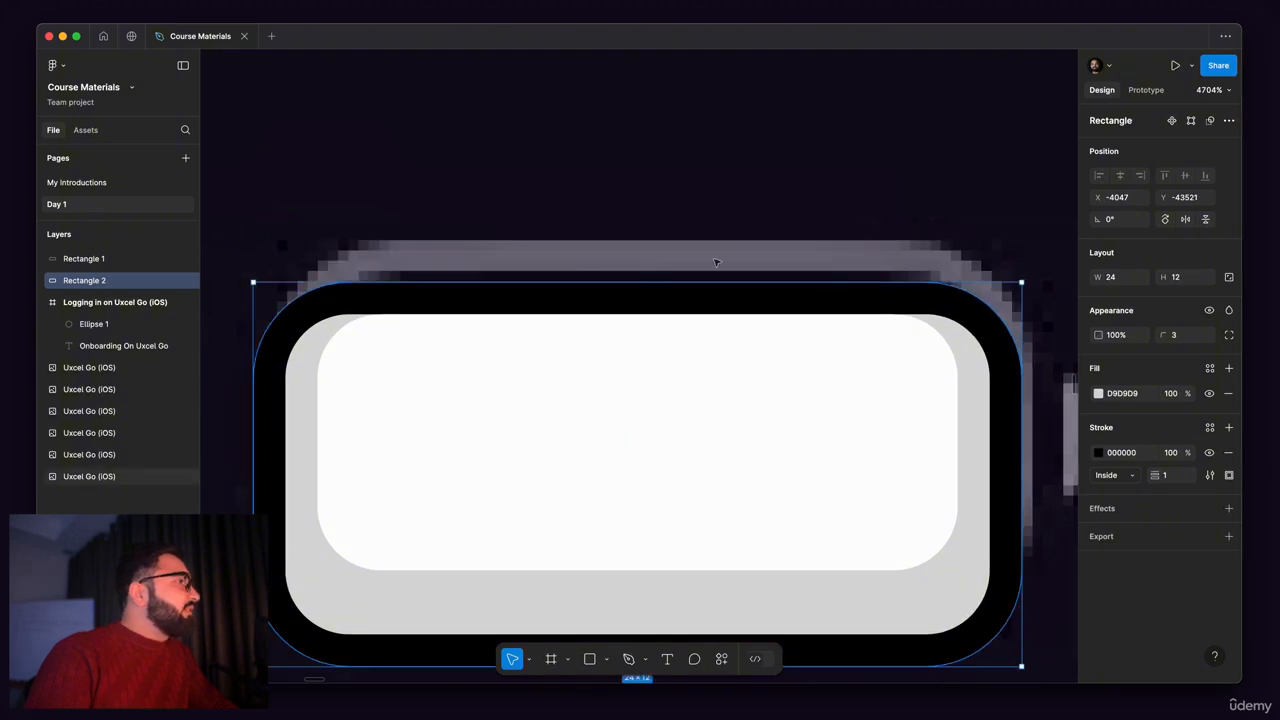
Step: Set the outer rectangle's stroke colour to 736D7F sampled from the original outline and move the rectangle up to Y -43522
left_click(1098, 452)
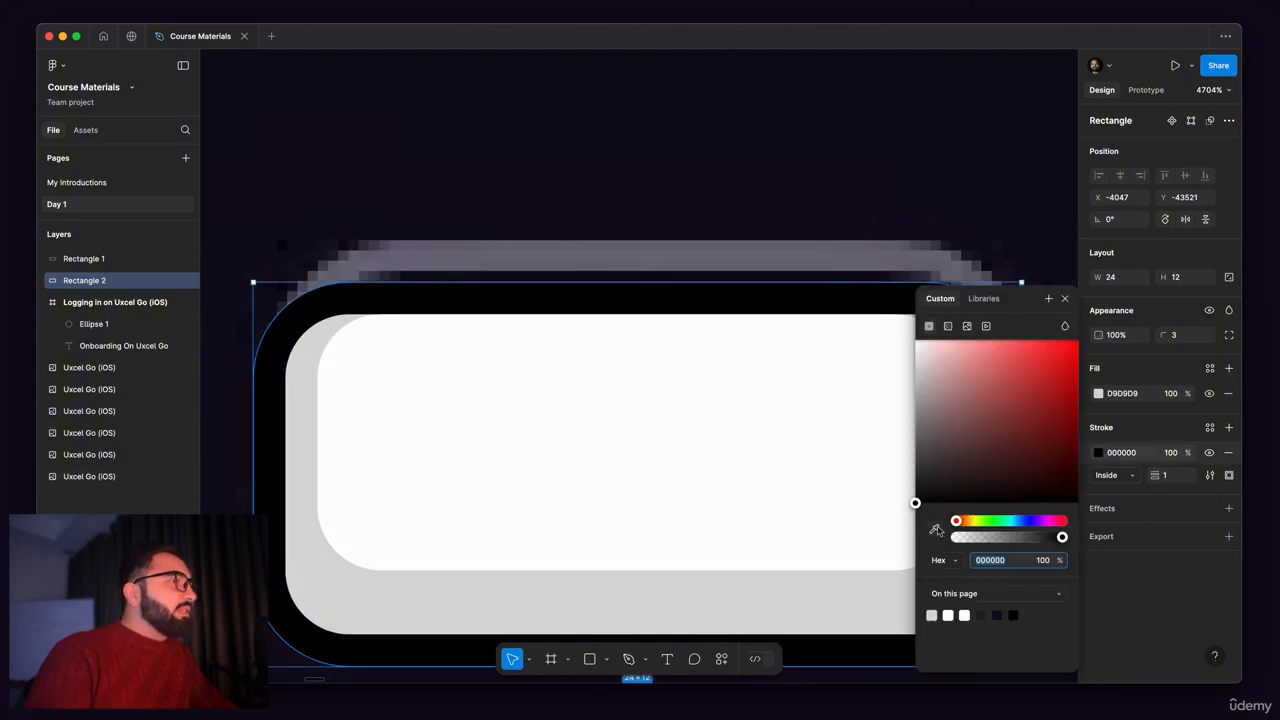
left_click(935, 530)
left_click(750, 262)
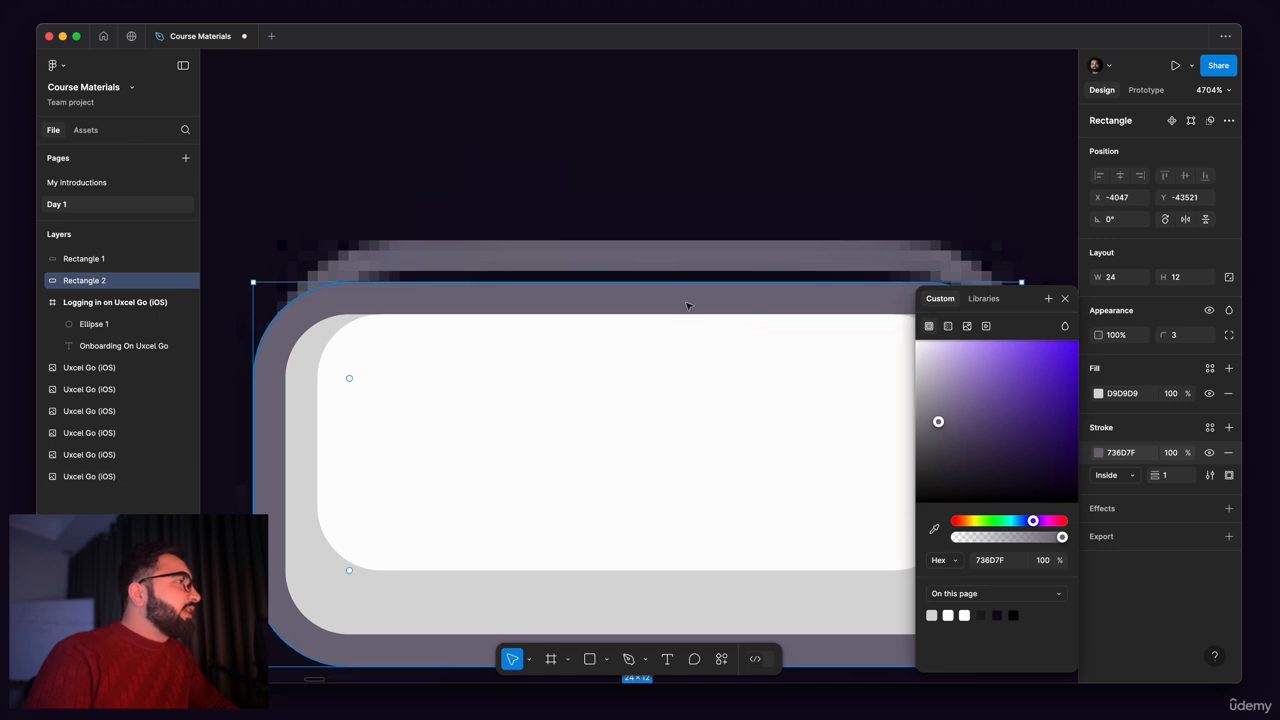
left_click_drag(687, 305, 694, 266)
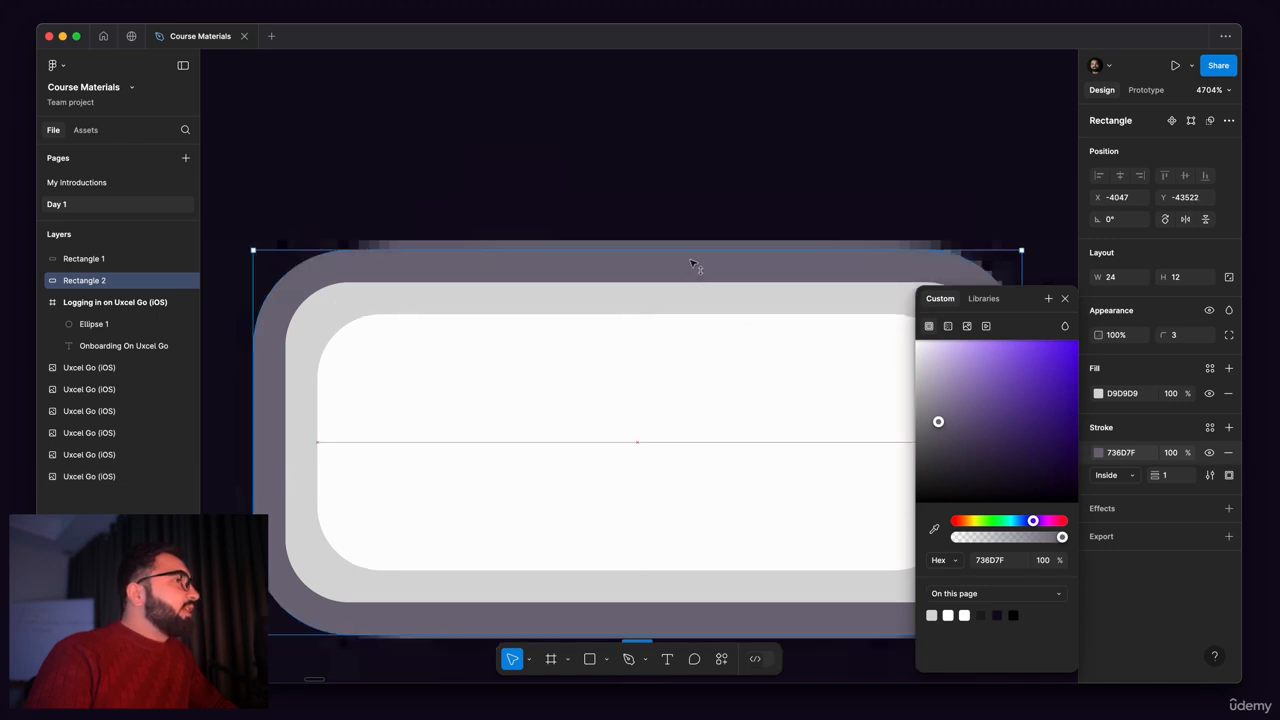
Step: Hide the D9D9D9 fill of the outer battery rectangle
scroll(694, 266, "down", 5)
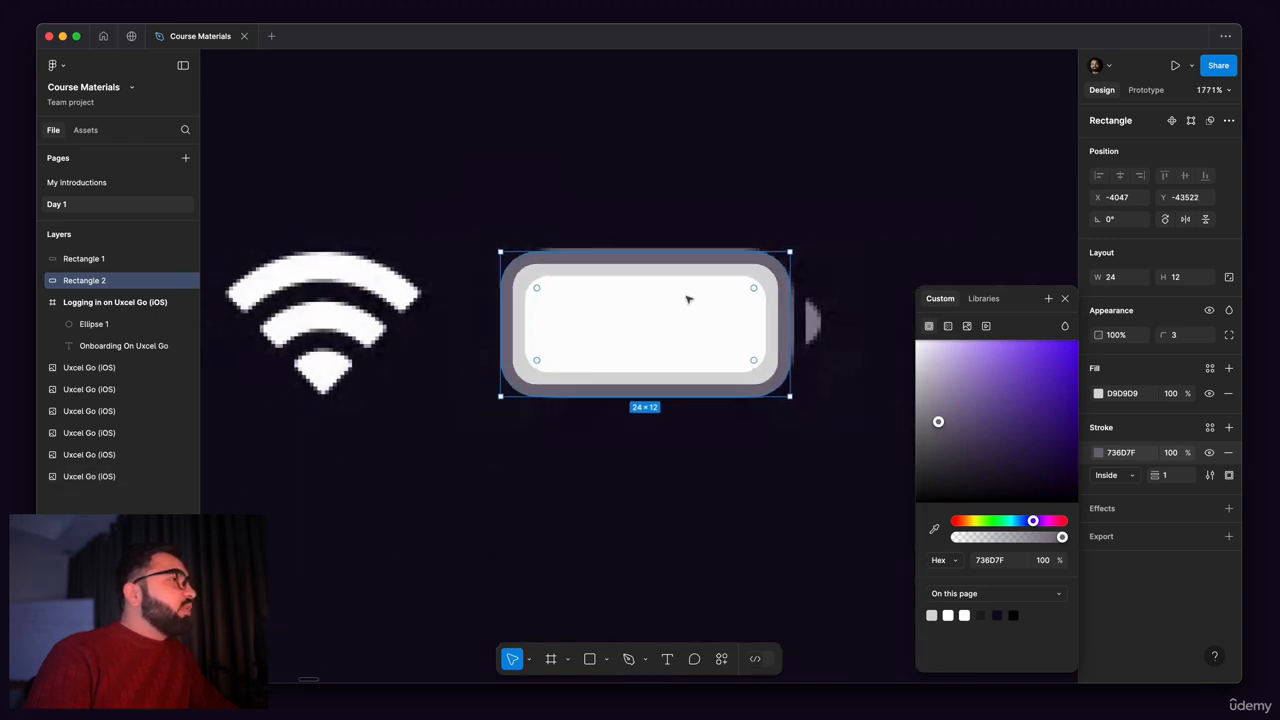
scroll(540, 323, "up", 3)
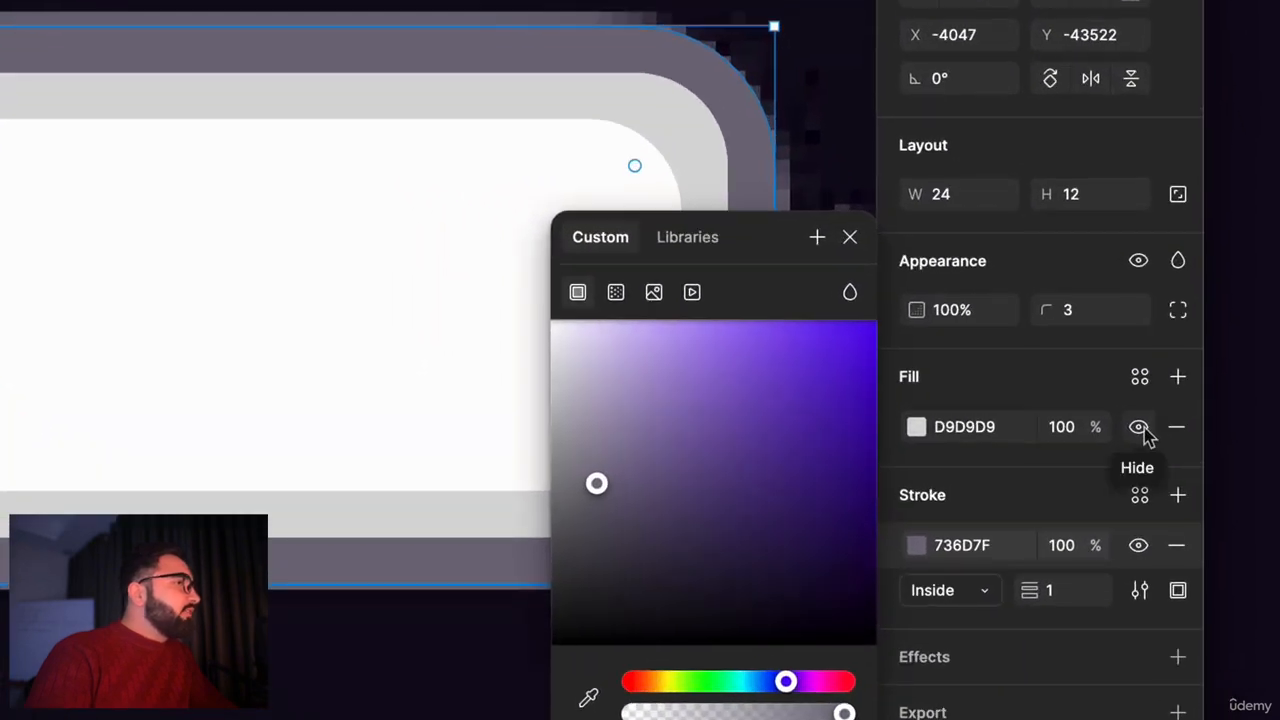
left_click(1141, 428)
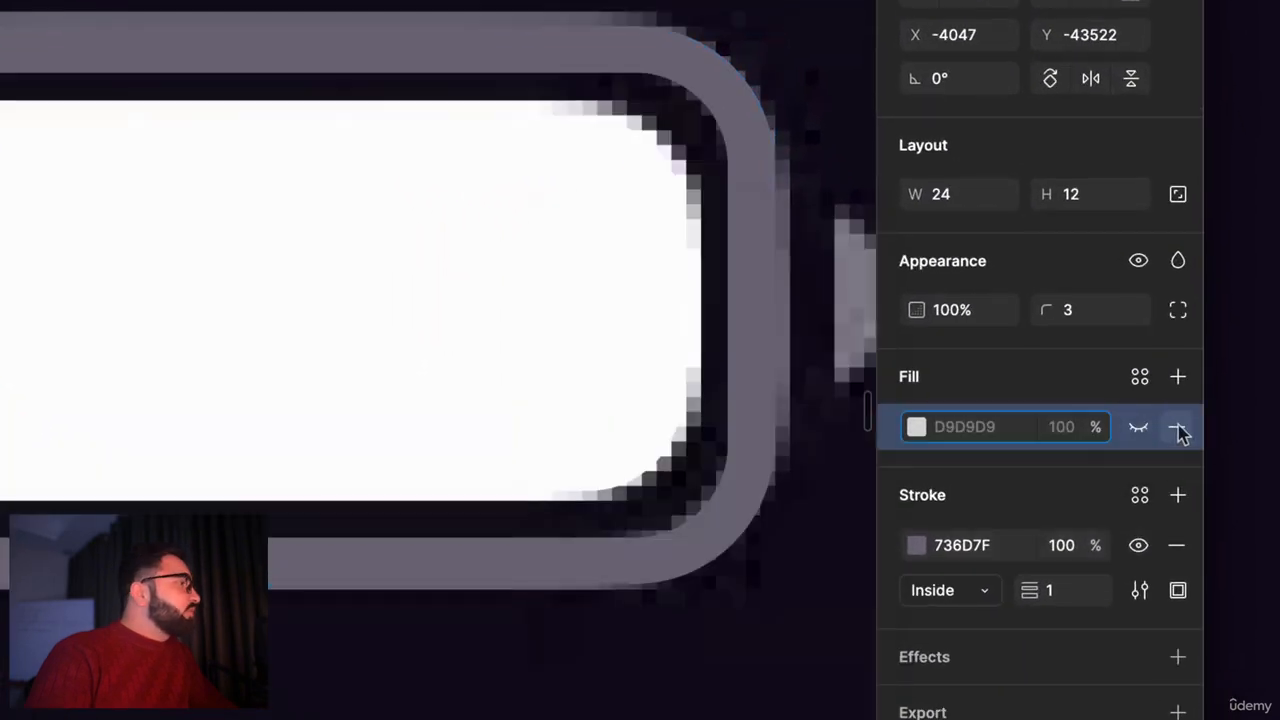
Step: Remove the hidden D9D9D9 fill from the outer battery rectangle
left_click(1179, 430)
scroll(486, 203, "down", 5)
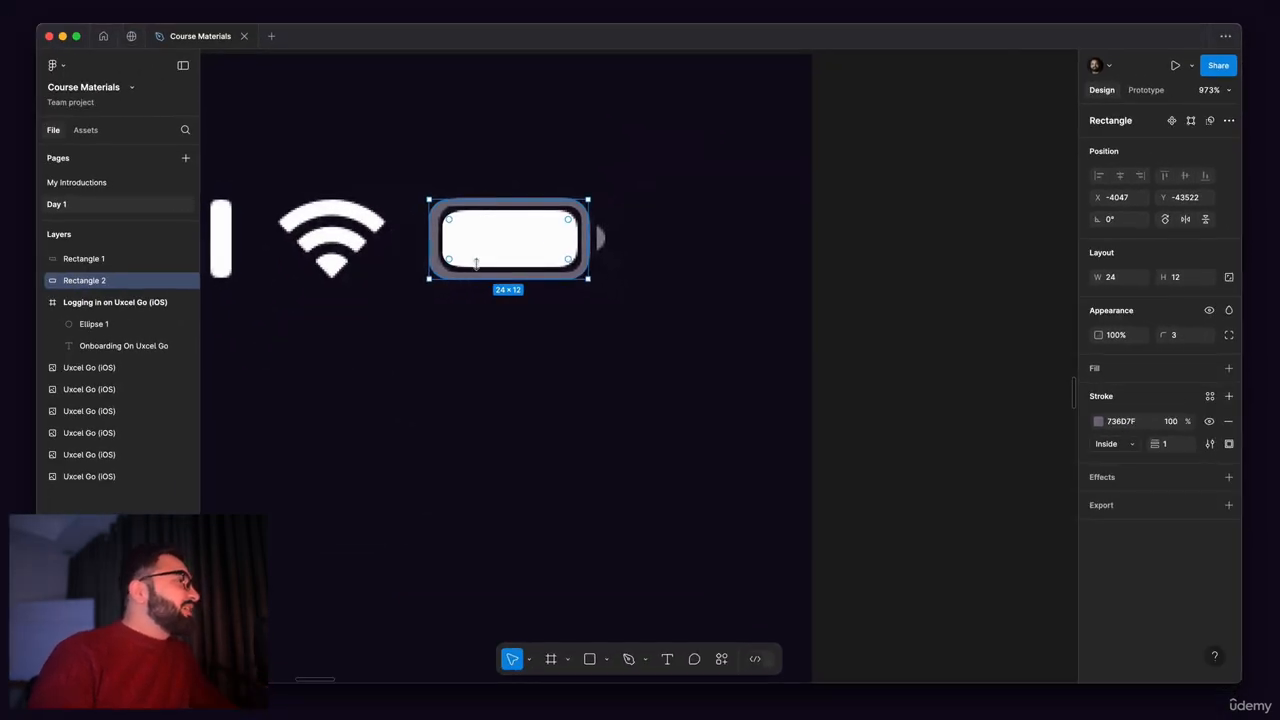
scroll(476, 262, "up", 5)
left_click_drag(517, 269, 512, 333)
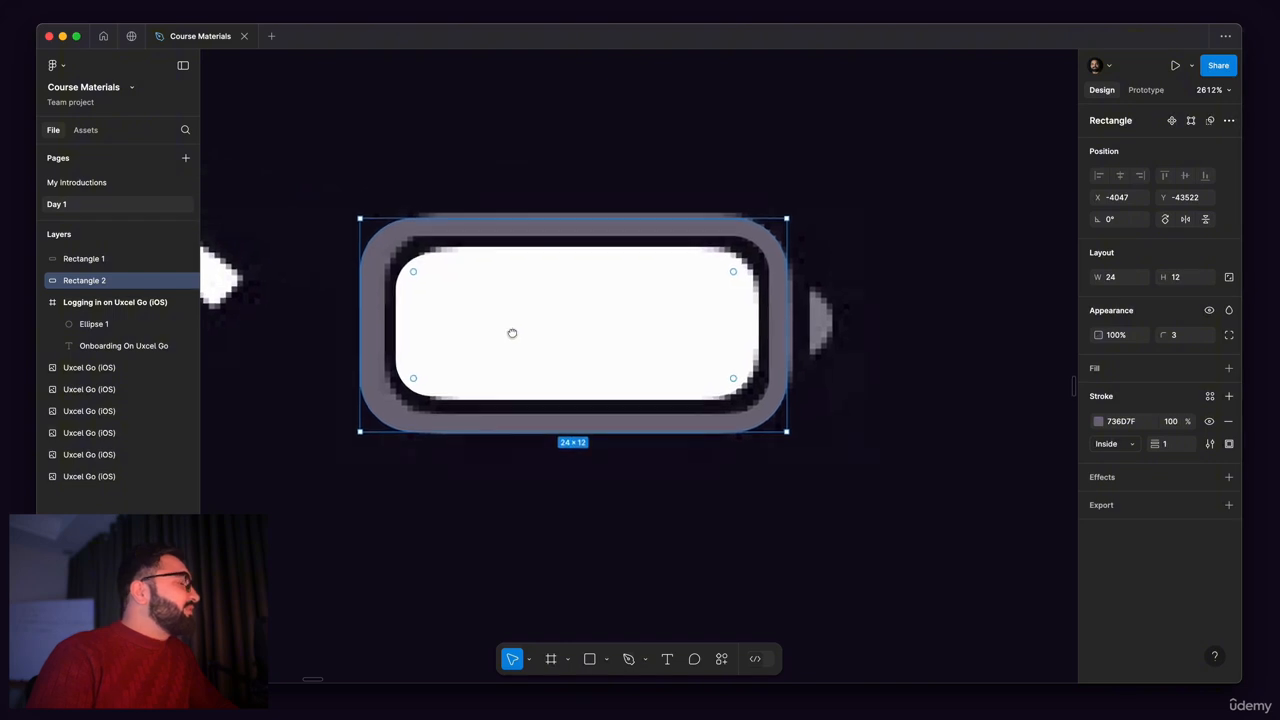
scroll(738, 258, "up", 3)
scroll(745, 265, "down", 5)
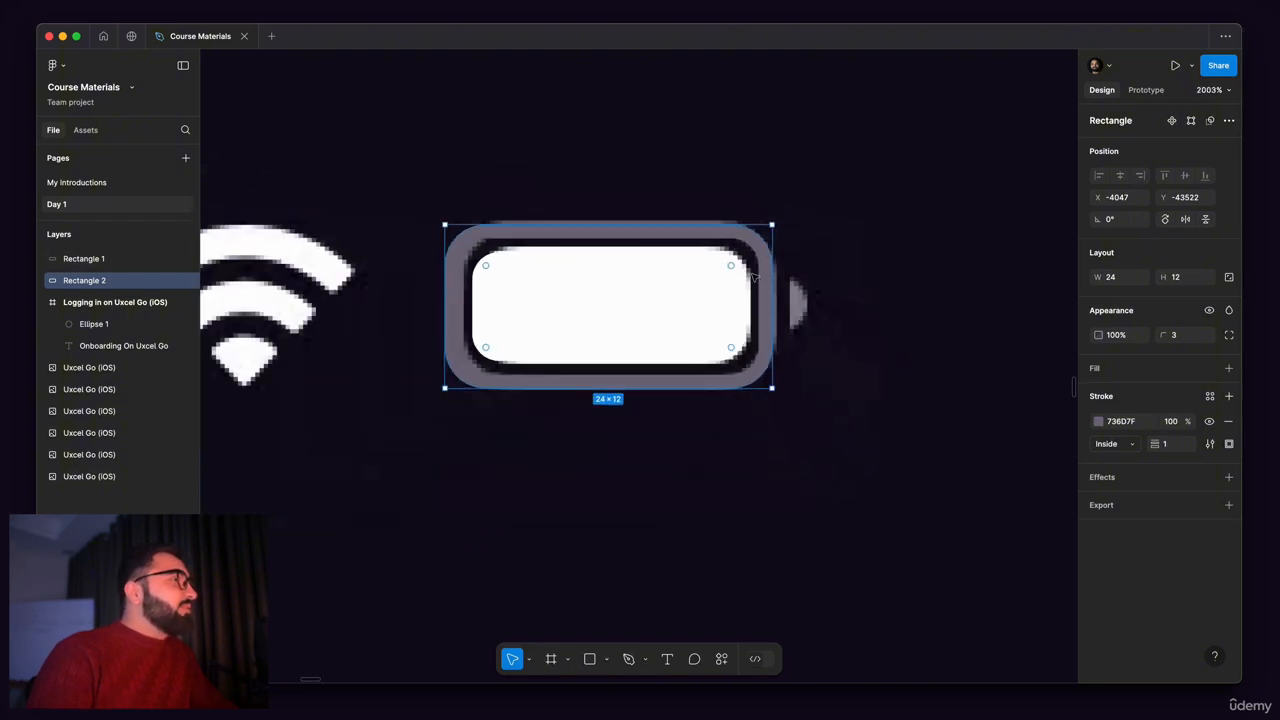
scroll(755, 278, "up", 4)
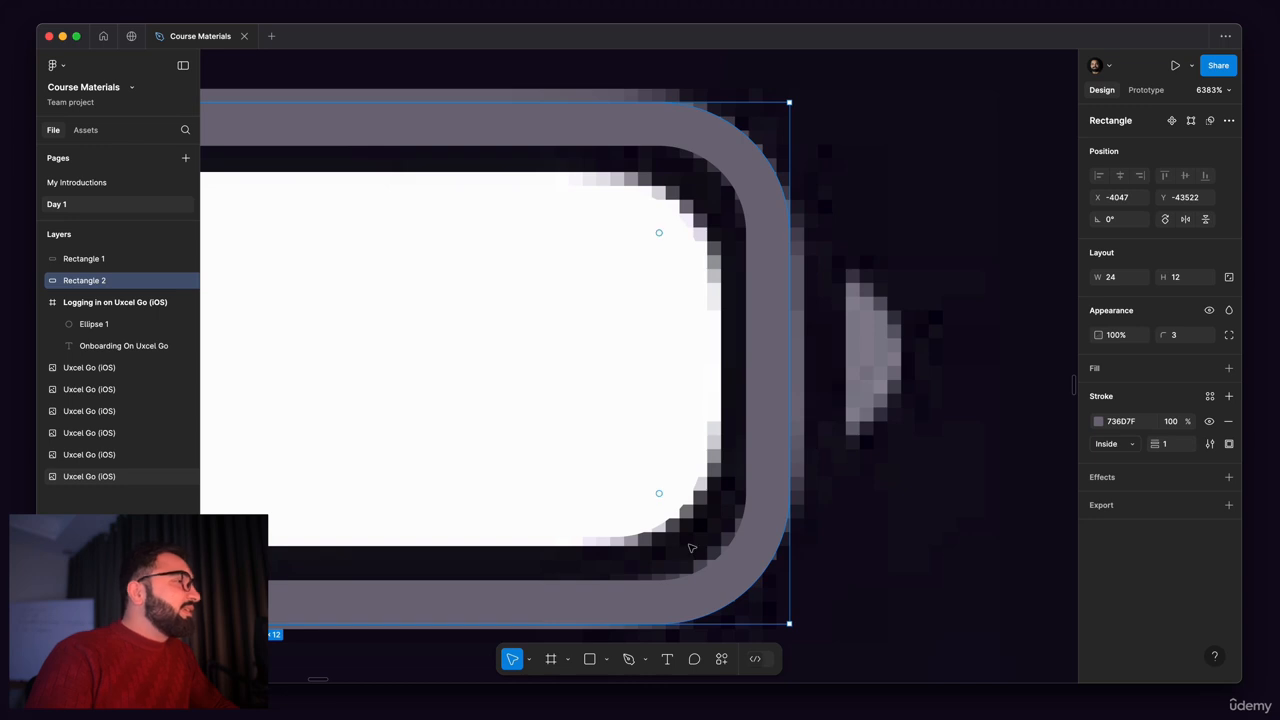
Step: Draw a circle about 4 by 4 with the Ellipse tool beside the battery's small tip
left_click(608, 662)
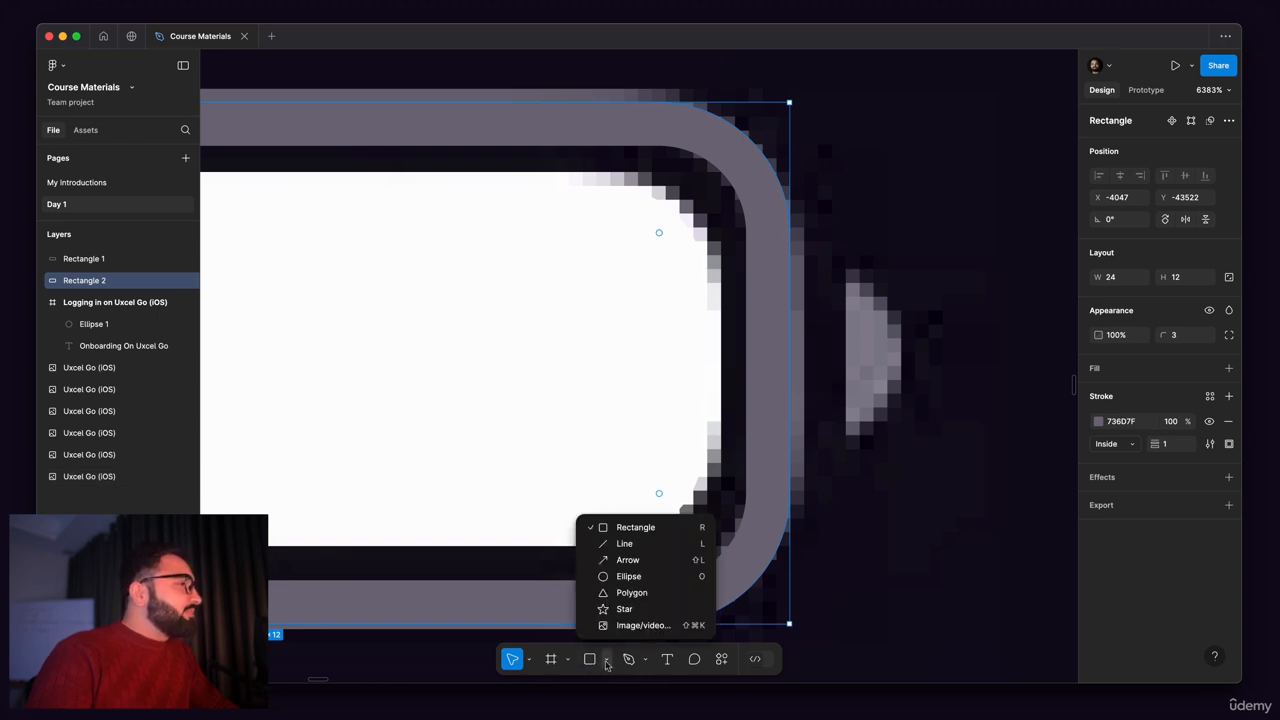
left_click(629, 577)
scroll(752, 228, "down", 2)
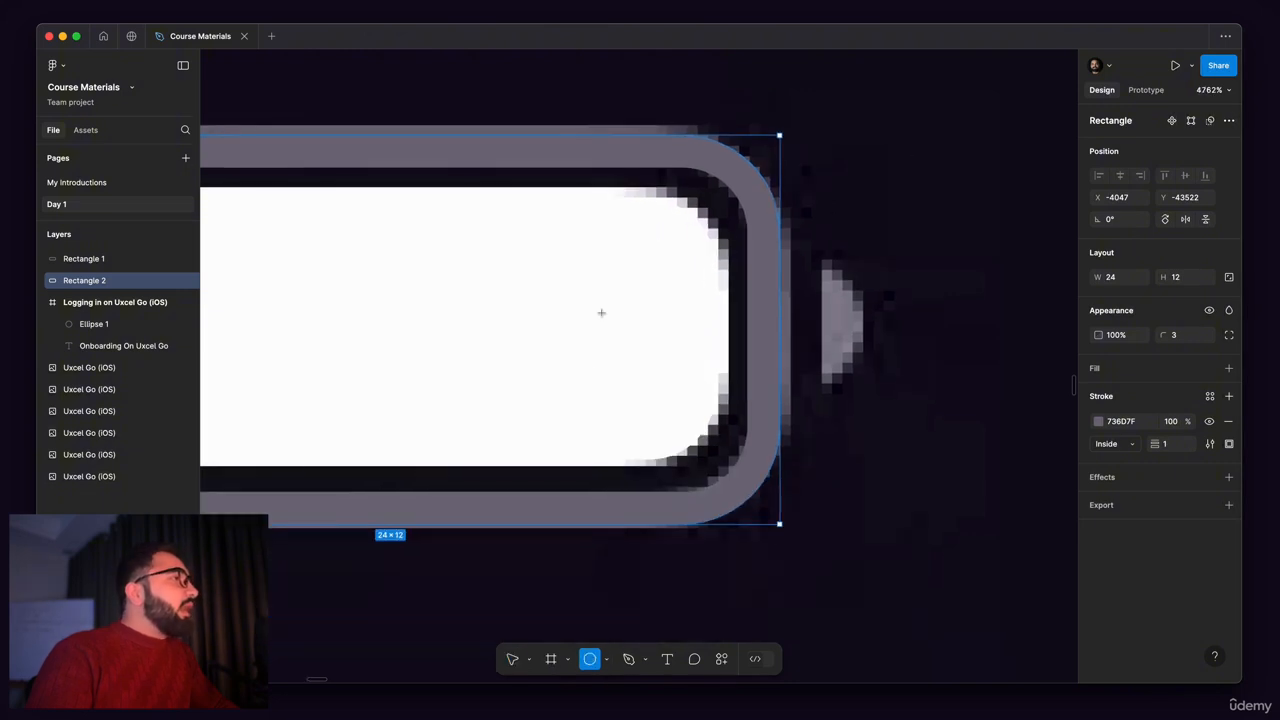
scroll(889, 273, "down", 2)
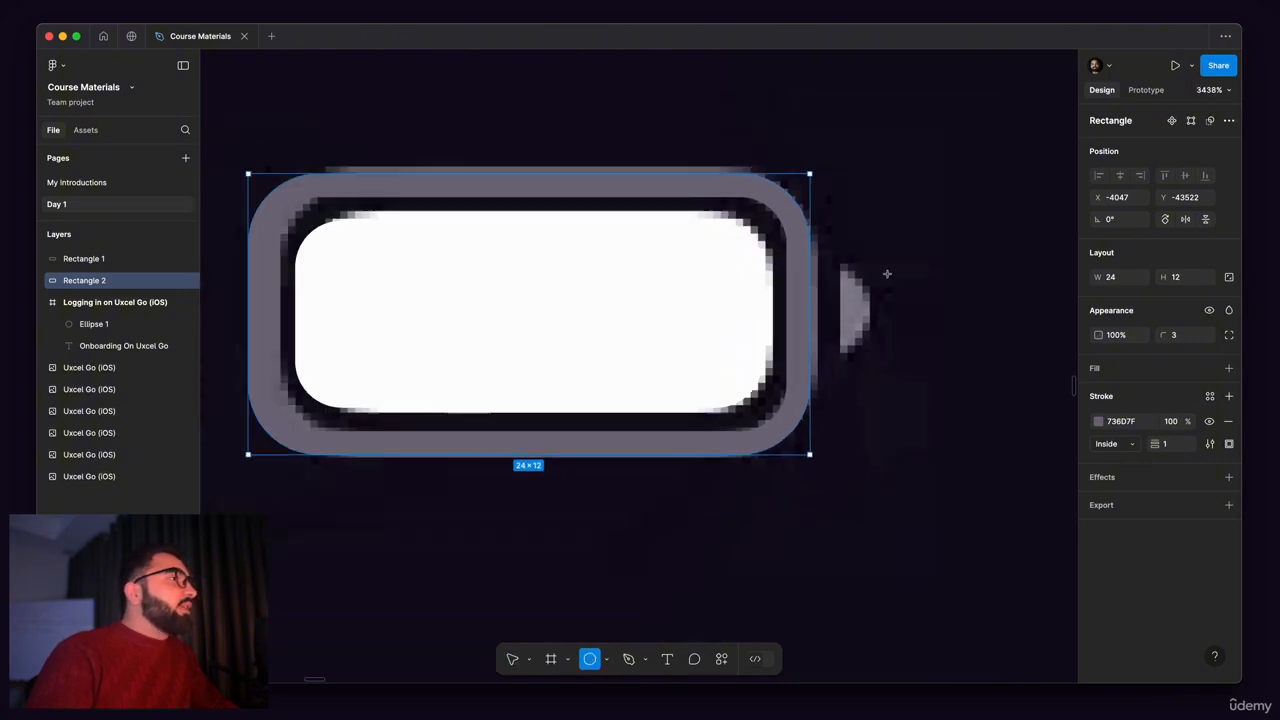
left_click_drag(878, 244, 962, 340)
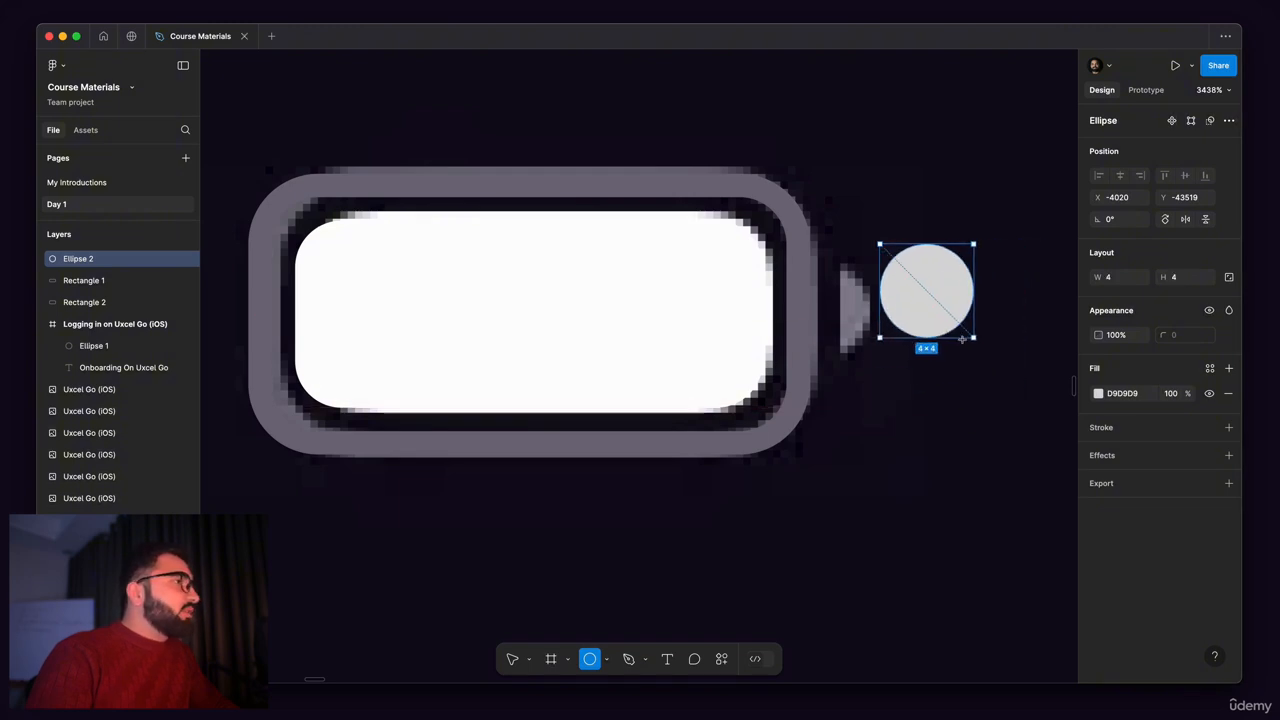
left_click_drag(958, 334, 958, 335)
Step: Move the circle over the battery tip at X -4024, Y -43518 and cut it to a half circle with a -50% sweep
scroll(926, 292, "up", 5)
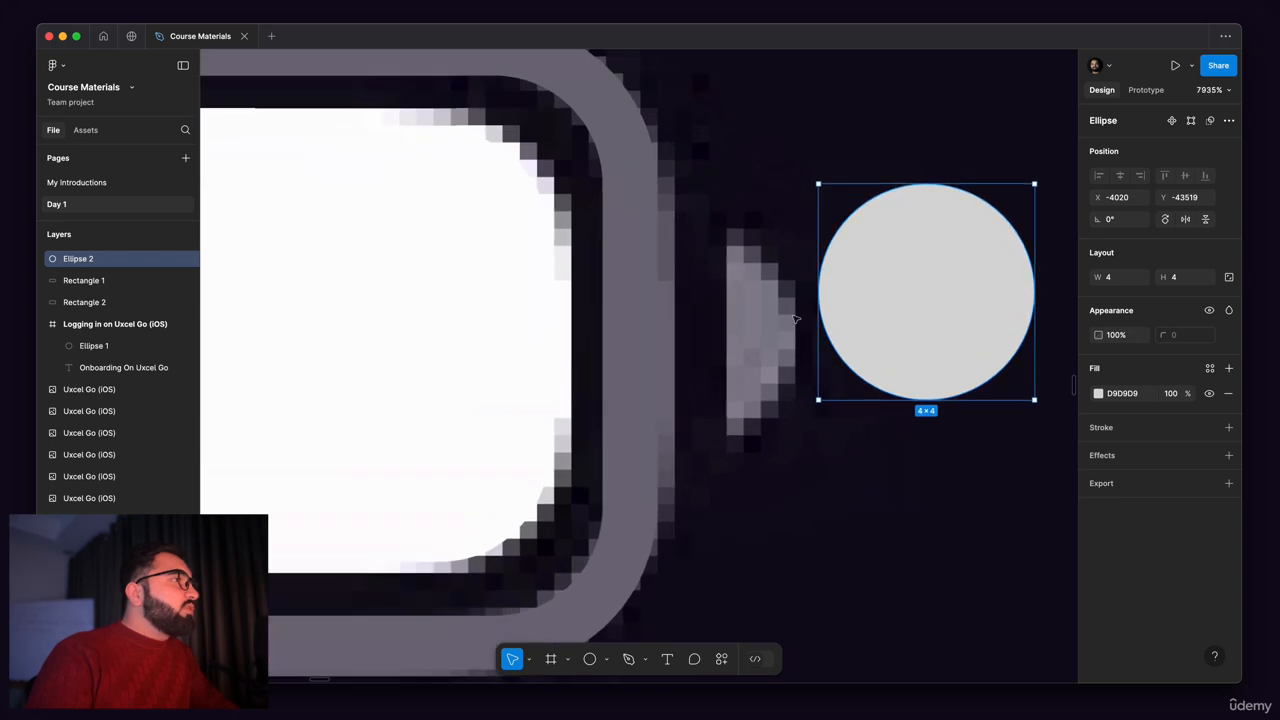
left_click_drag(926, 270, 710, 312)
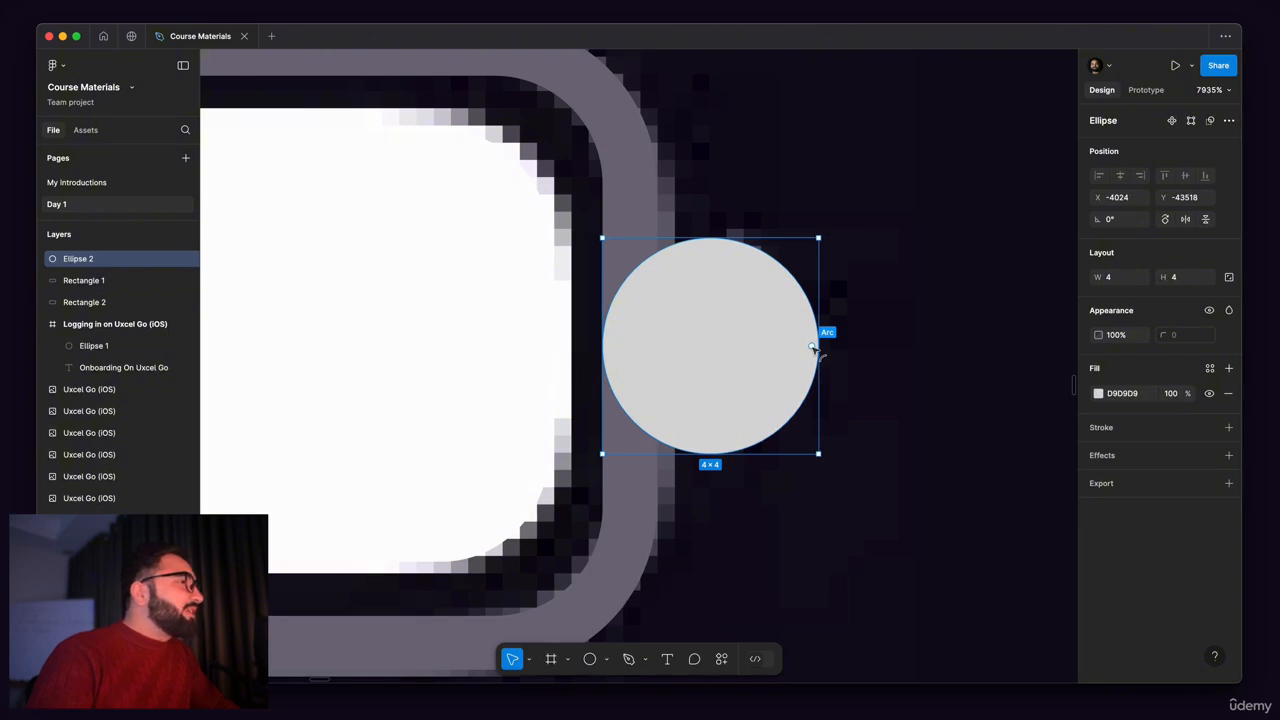
left_click_drag(812, 347, 588, 350)
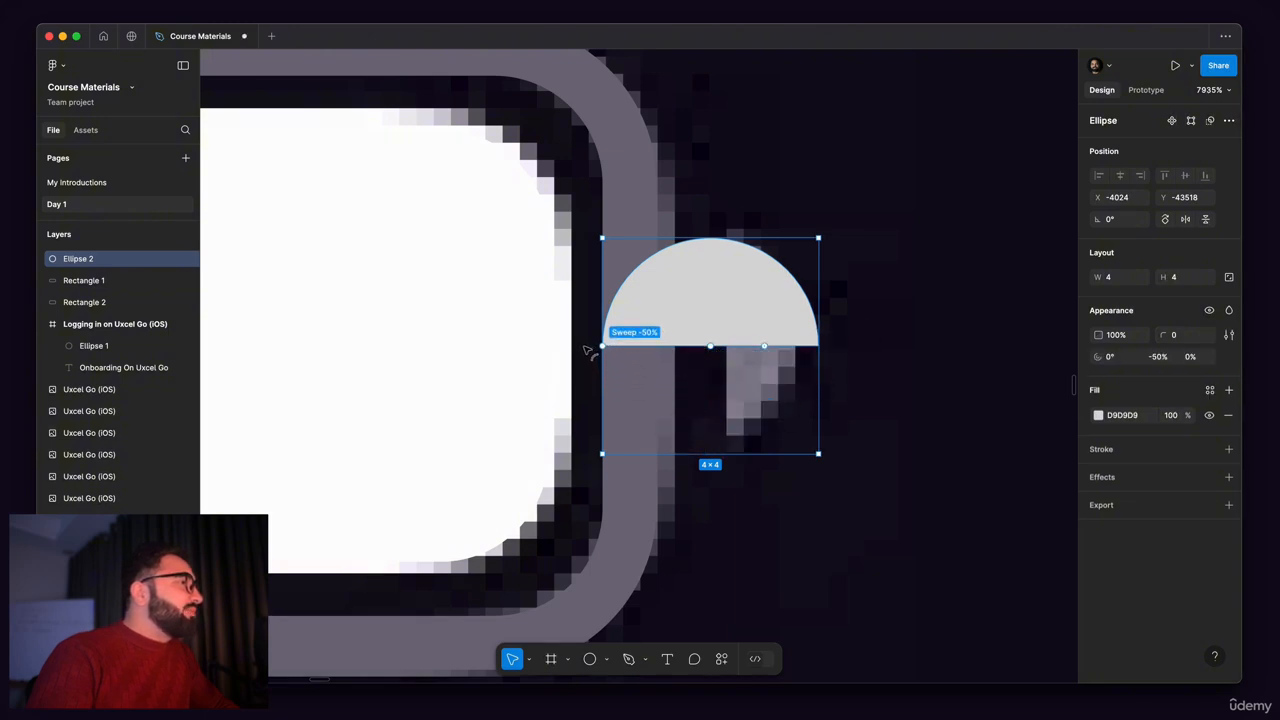
Step: Rotate the half circle to -90° so its rounded side faces away from the battery outline
scroll(791, 277, "down", 5)
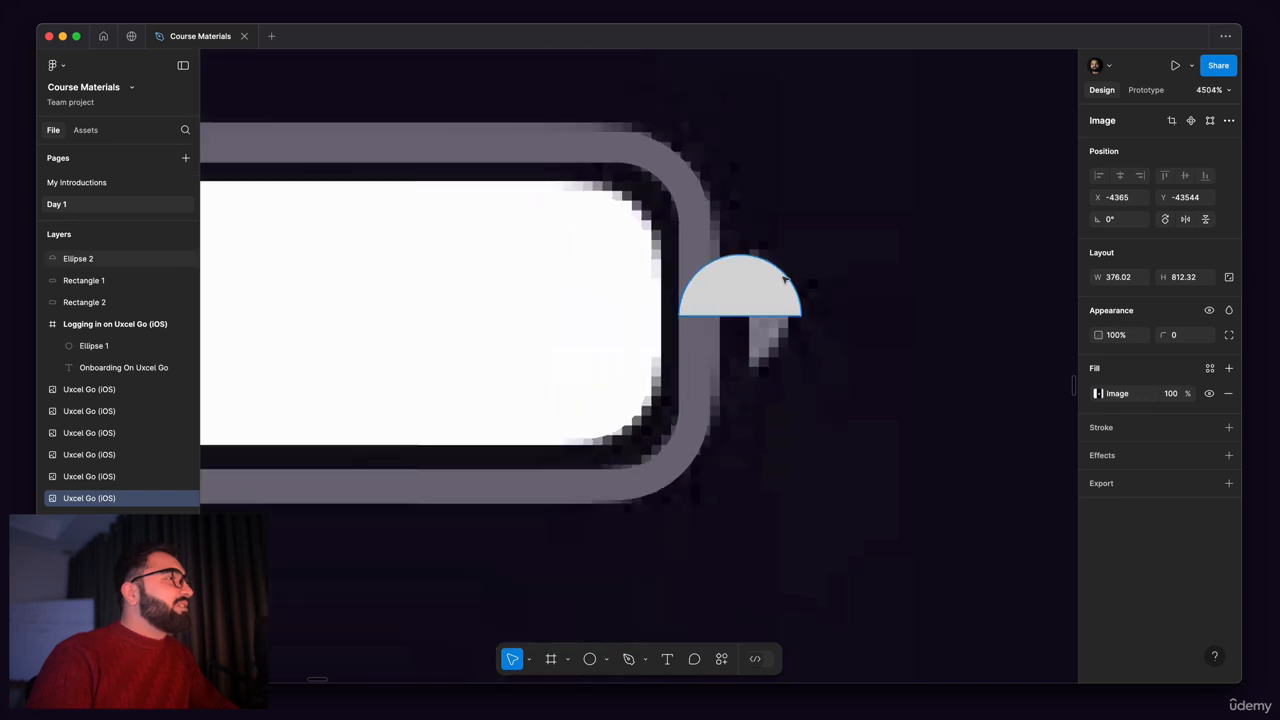
scroll(808, 251, "up", 1)
left_click_drag(803, 251, 820, 406)
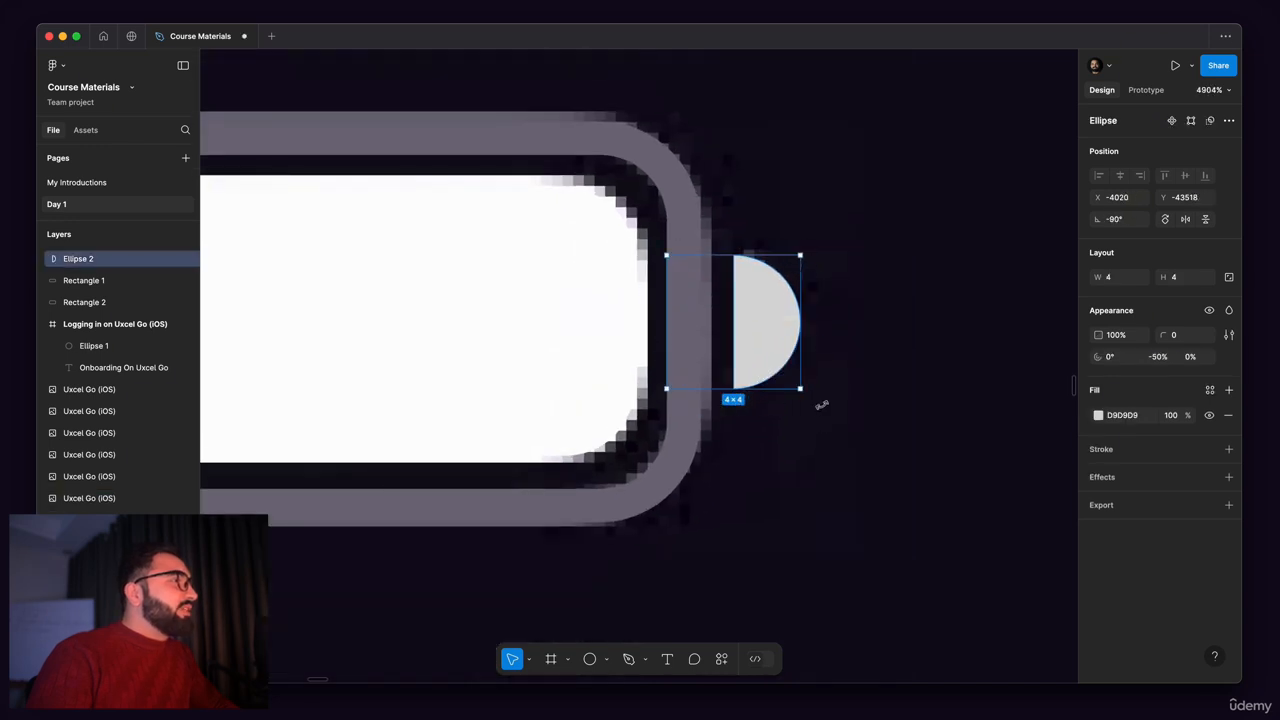
scroll(772, 333, "up", 8)
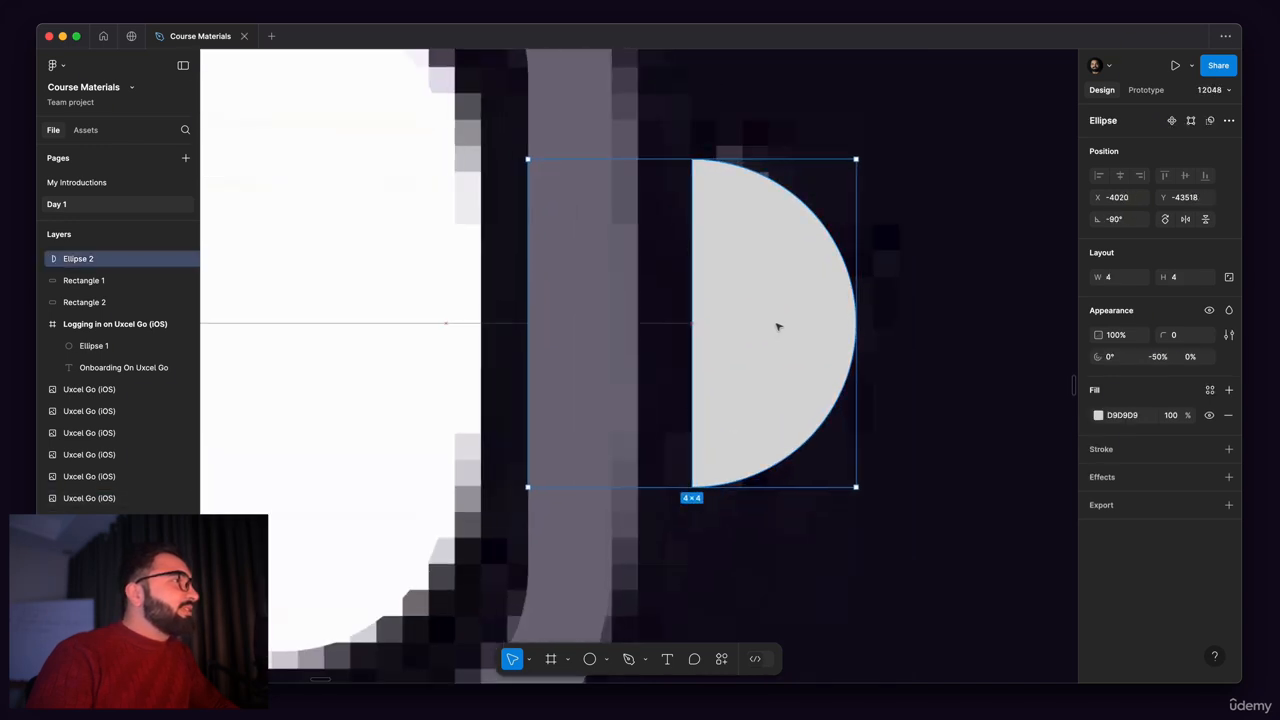
scroll(784, 325, "down", 10)
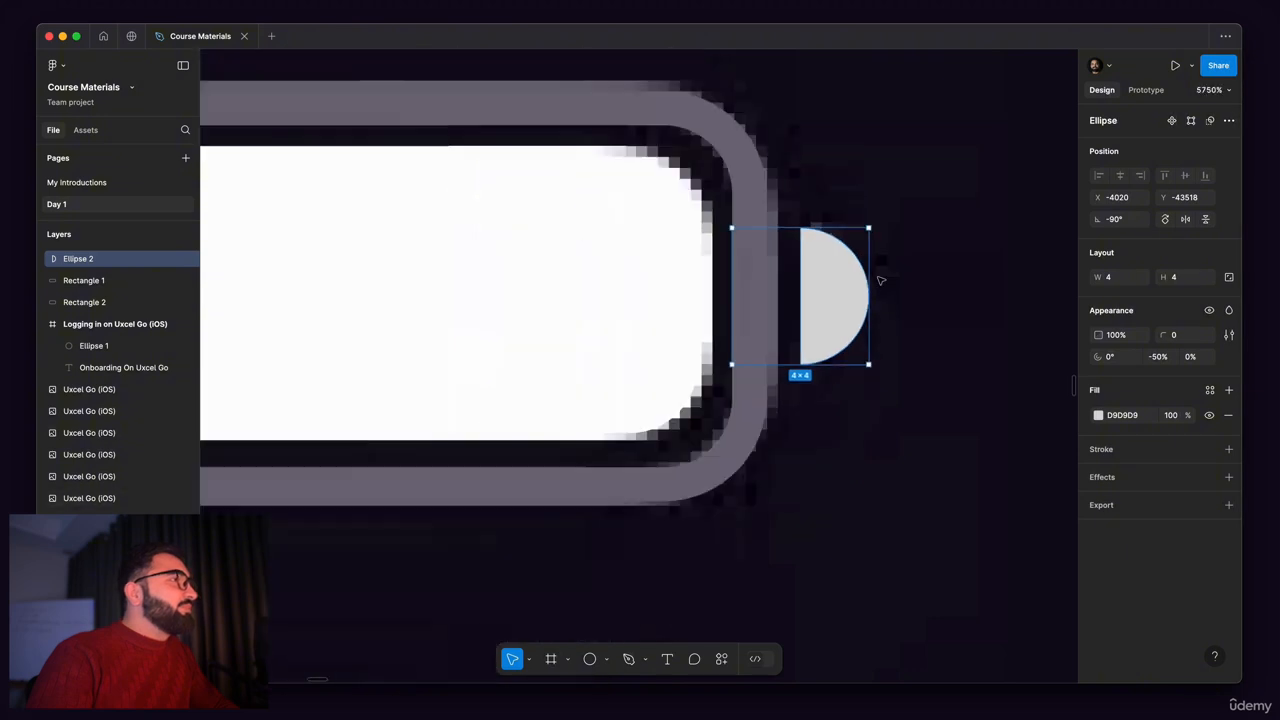
Step: Fill the half circle with 898495 sampled from the original battery tip and return it over the tip
scroll(854, 286, "up", 4)
left_click_drag(846, 330, 846, 372)
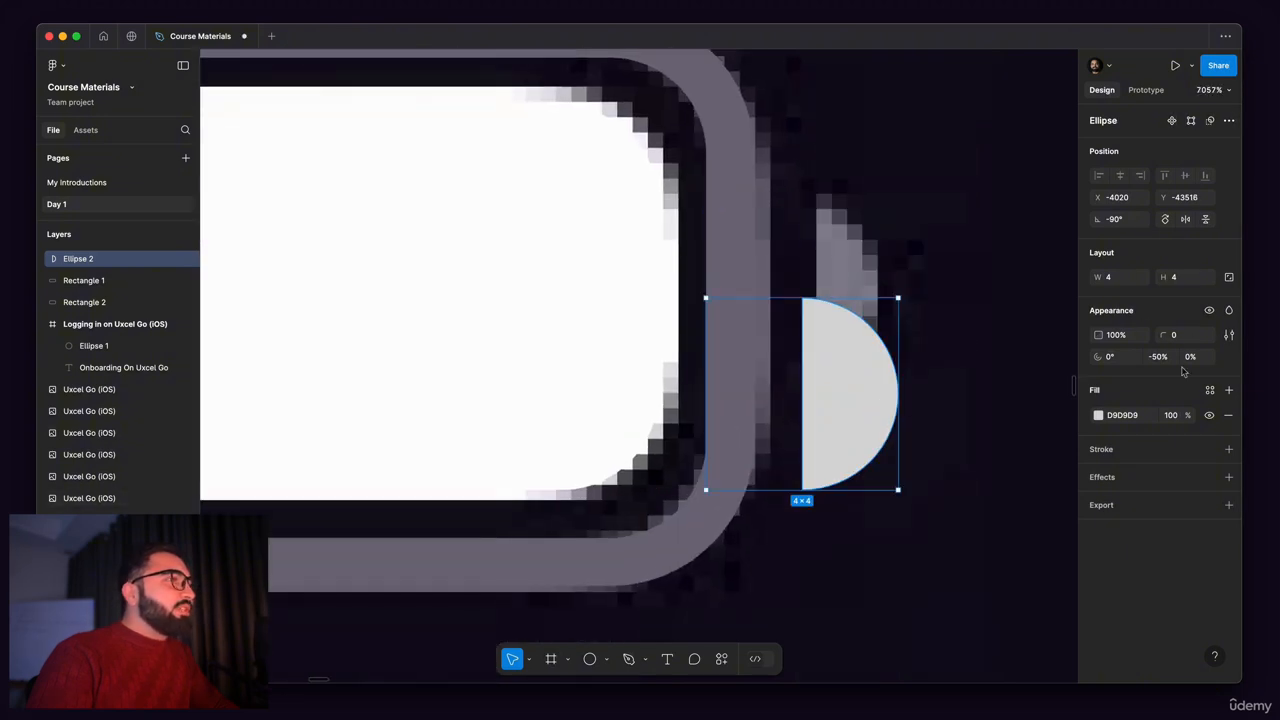
left_click(1099, 416)
left_click(934, 529)
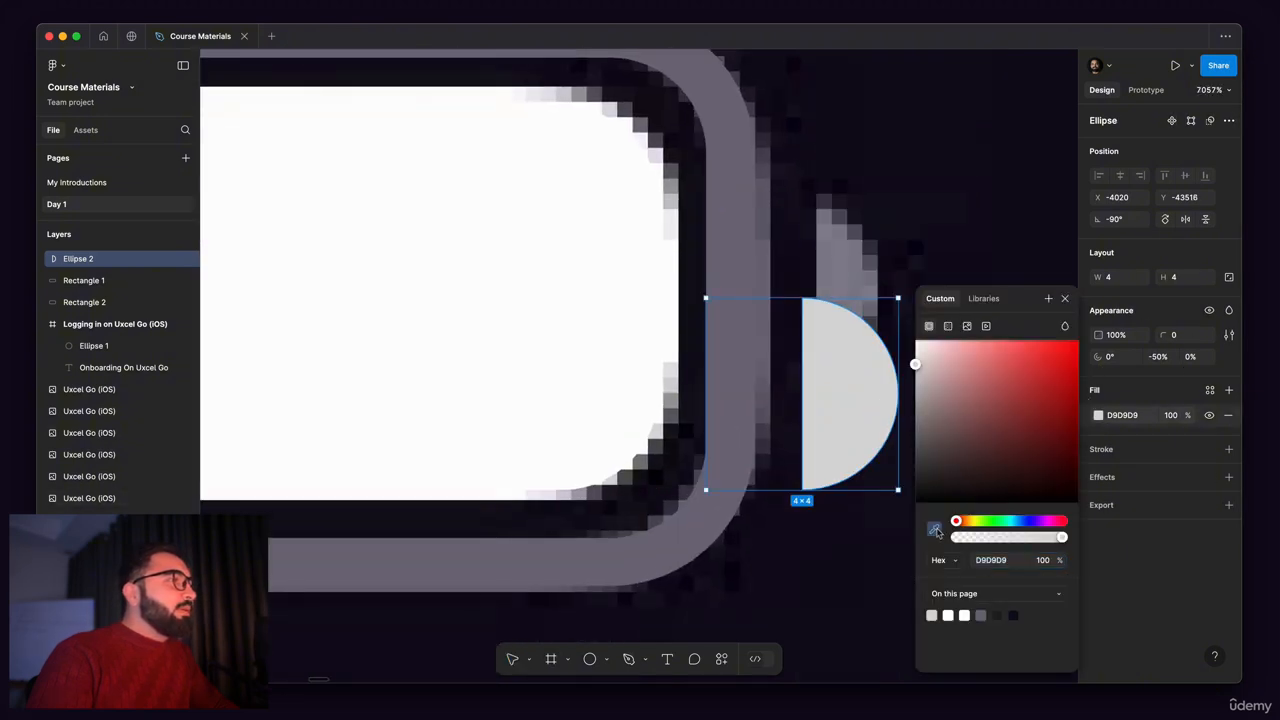
left_click(845, 262)
left_click_drag(840, 398, 845, 320)
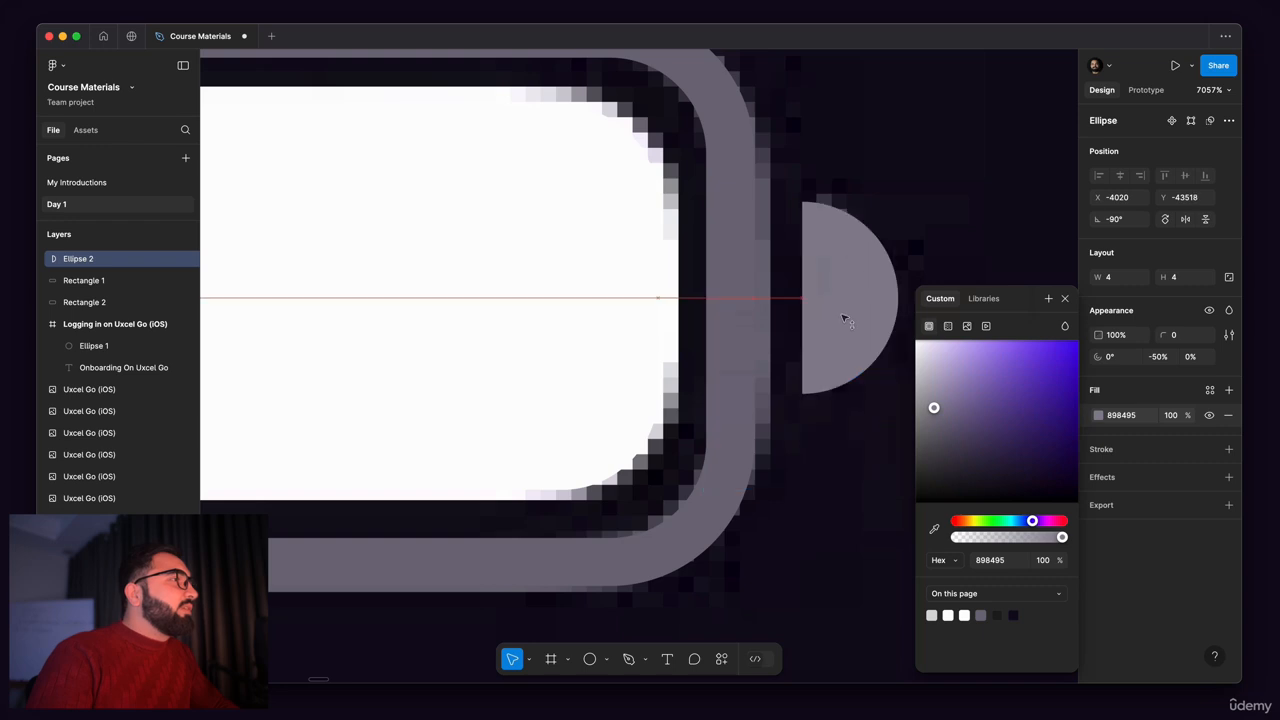
scroll(840, 360, "down", 5)
left_click(835, 345)
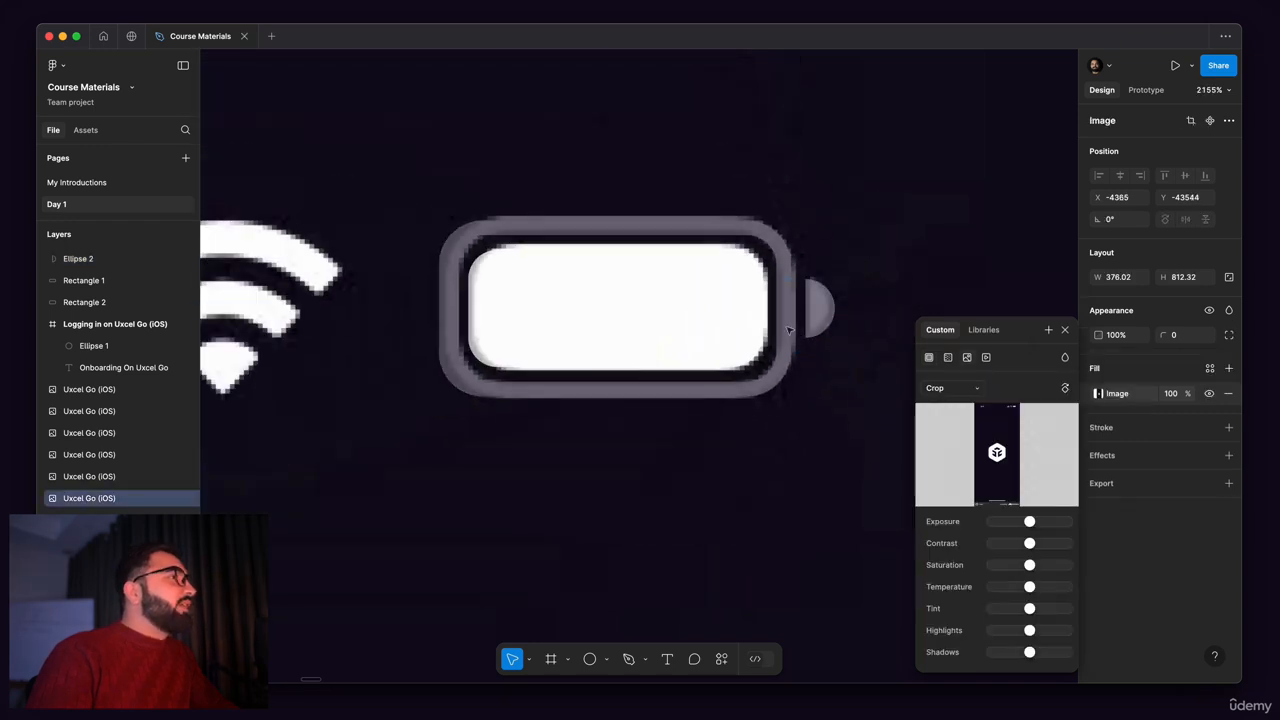
scroll(787, 313, "down", 5)
left_click(785, 123)
scroll(686, 285, "up", 5)
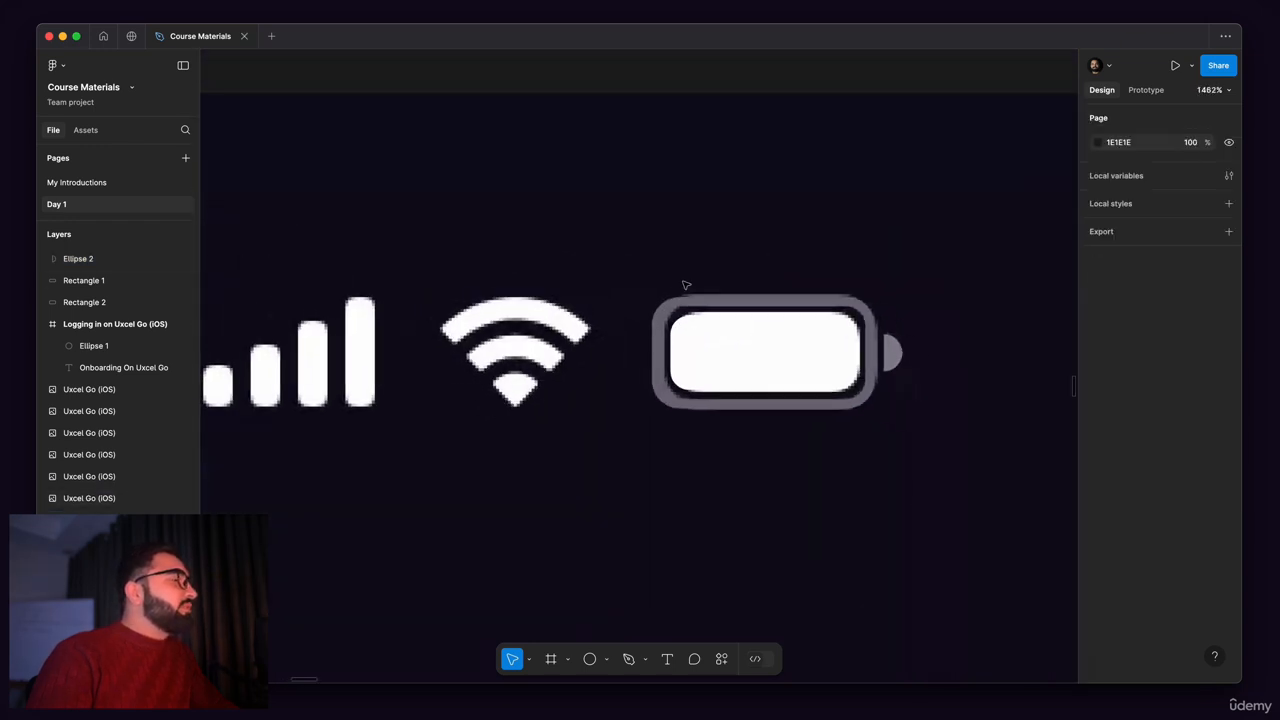
scroll(686, 285, "down", 5)
left_click_drag(674, 155, 797, 337)
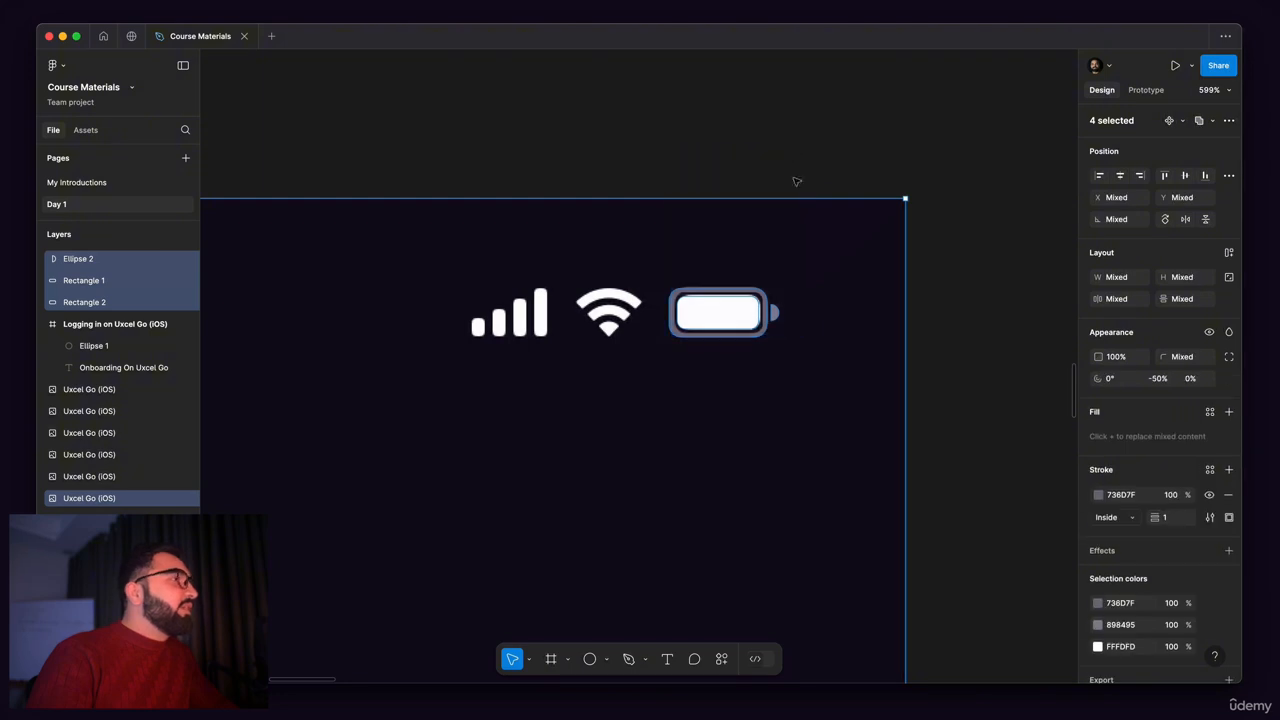
left_click(831, 331)
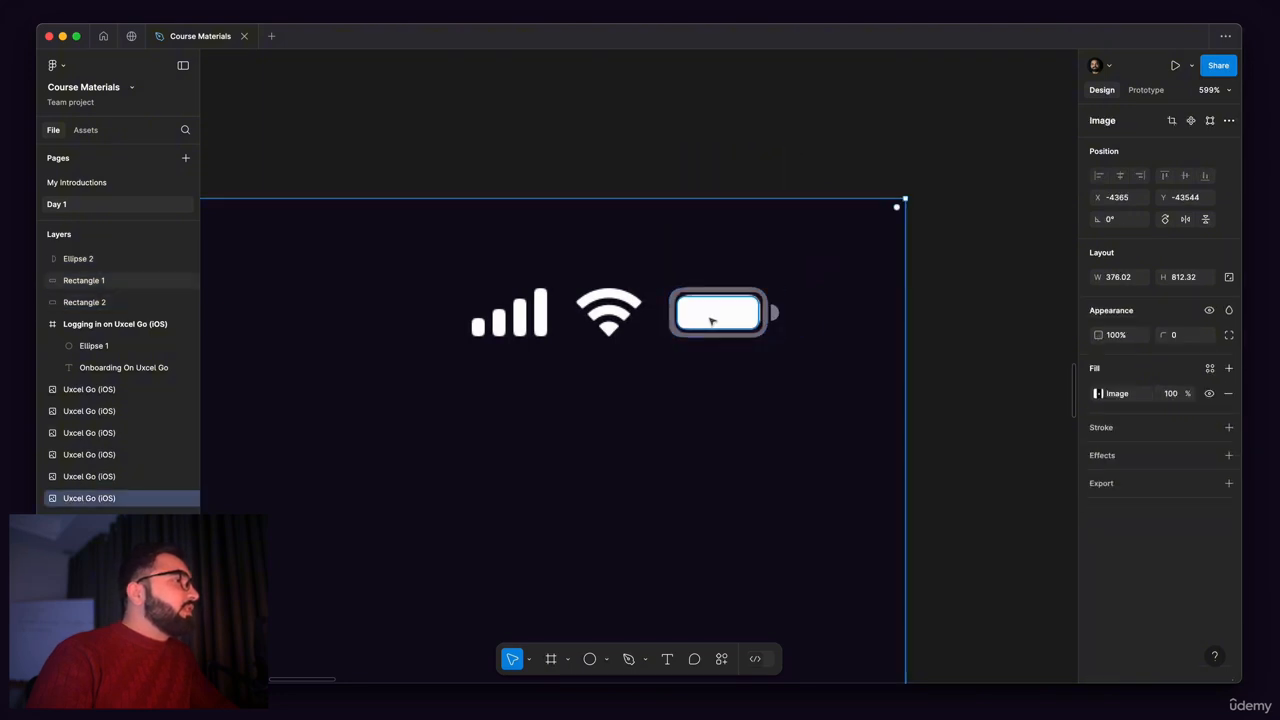
Step: Group the inner battery rectangle, the outer outline and the half-circle tip
scroll(711, 319, "up", 5)
left_click(712, 318)
left_click(758, 233, "shift")
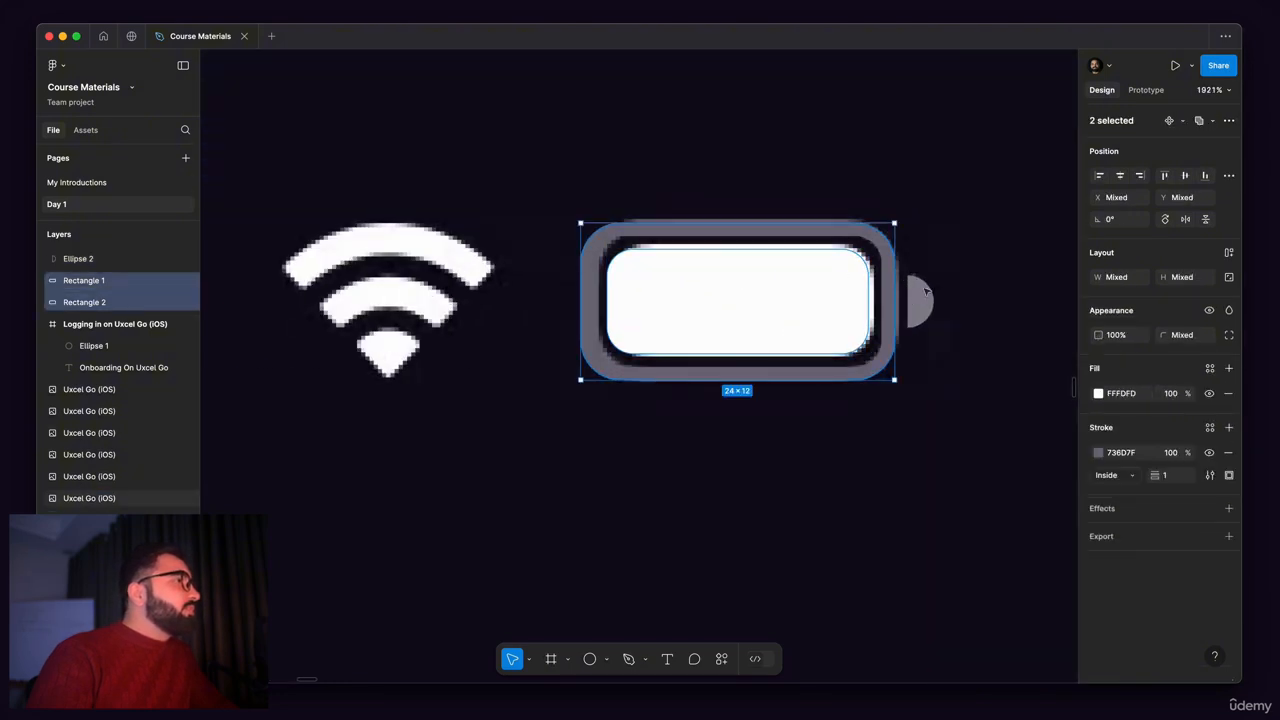
left_click(924, 297, "shift")
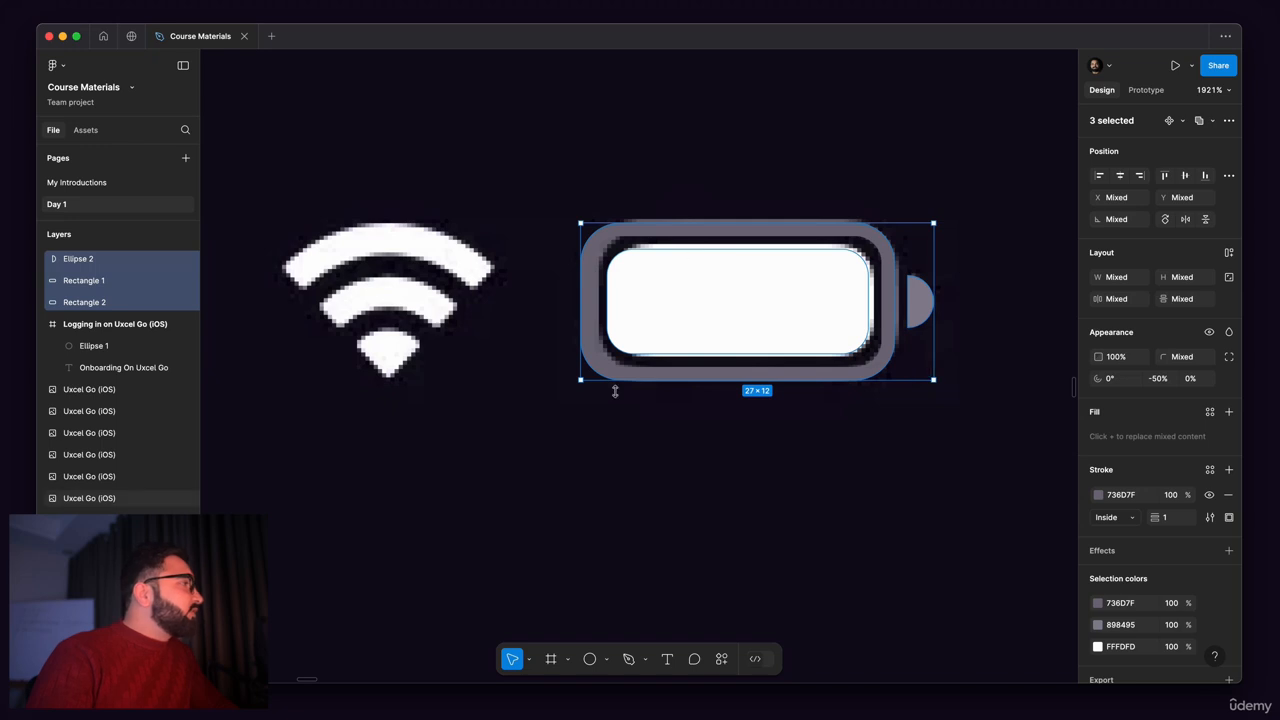
key("super+g")
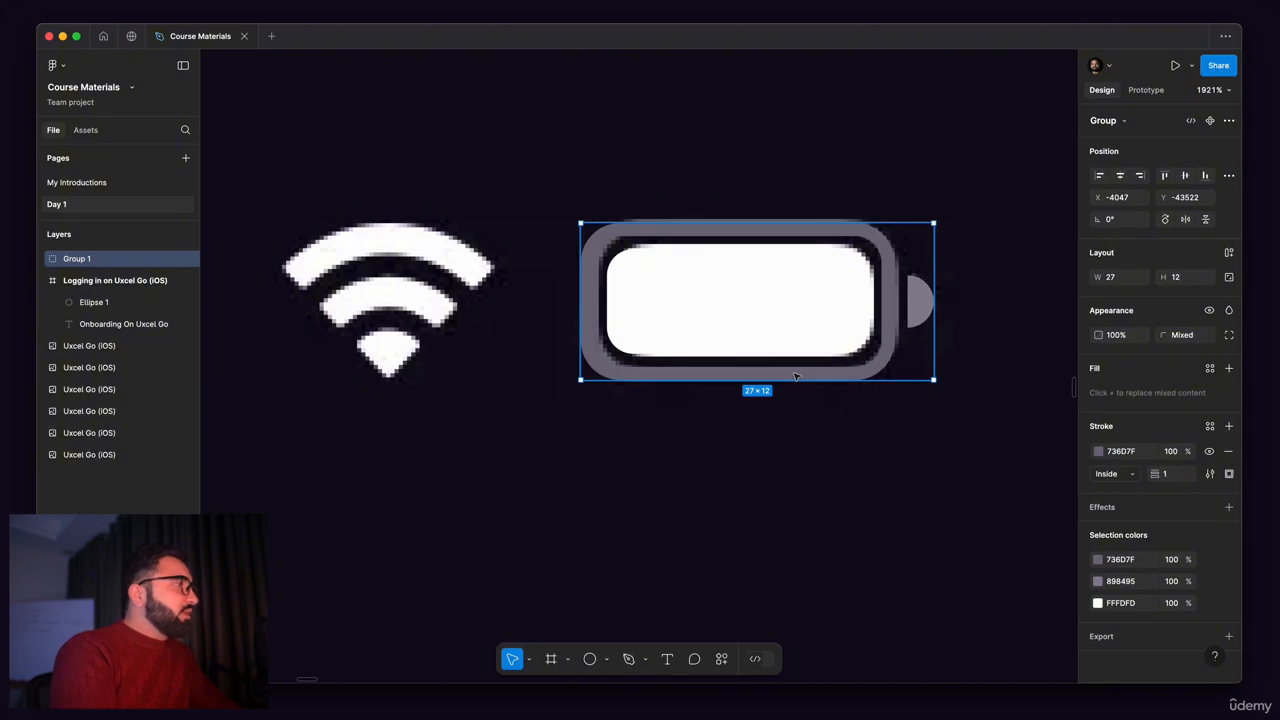
Step: Rename the new group of battery shapes as Battery
key("t")
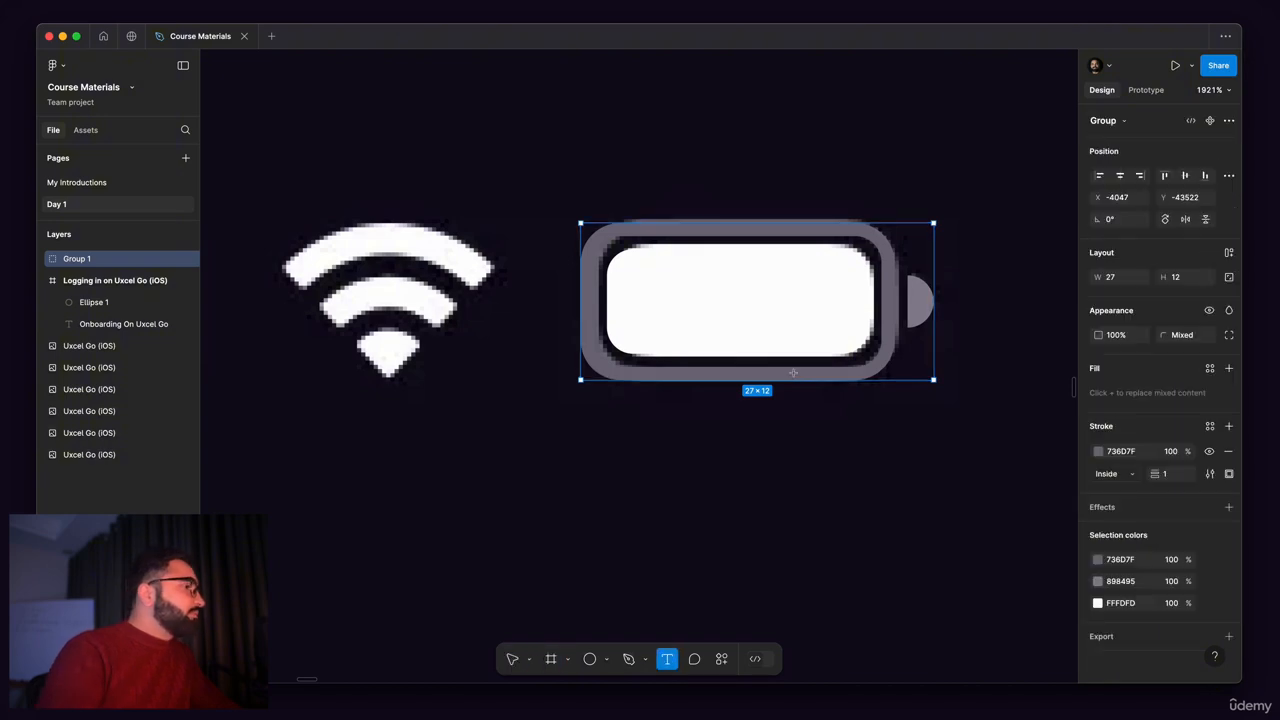
double_click(82, 261)
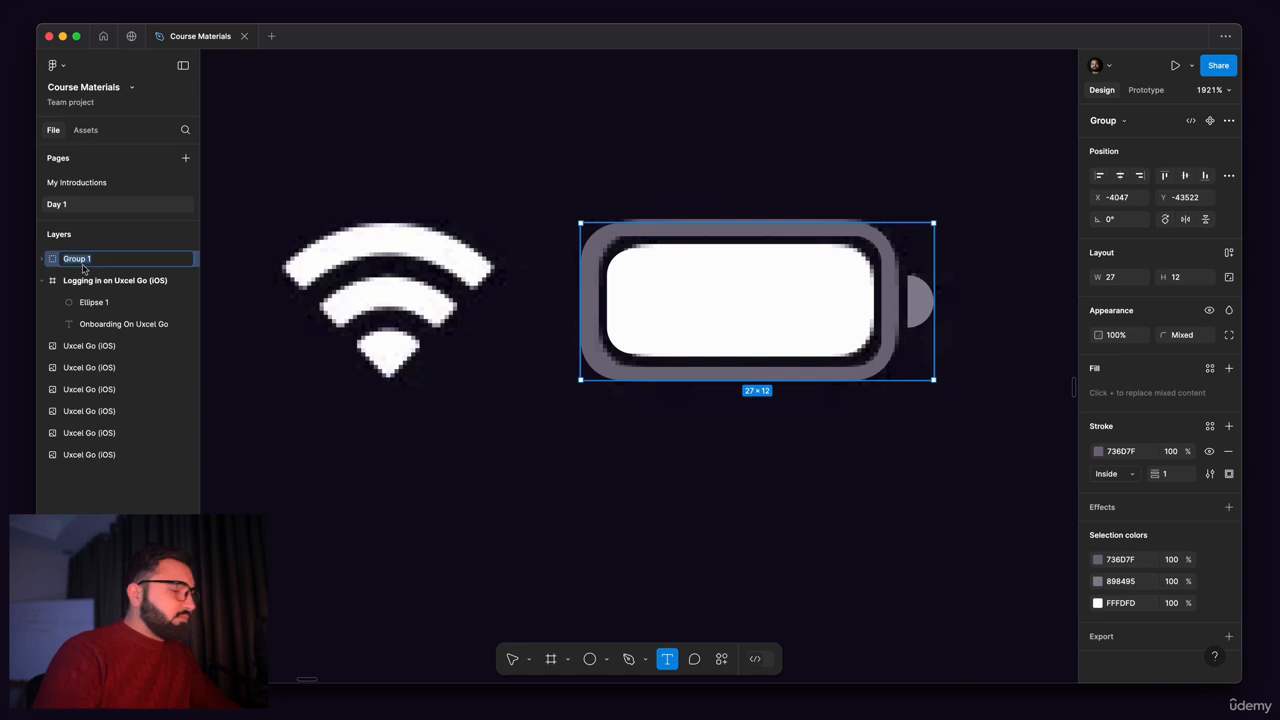
type("Battery")
key("Return")
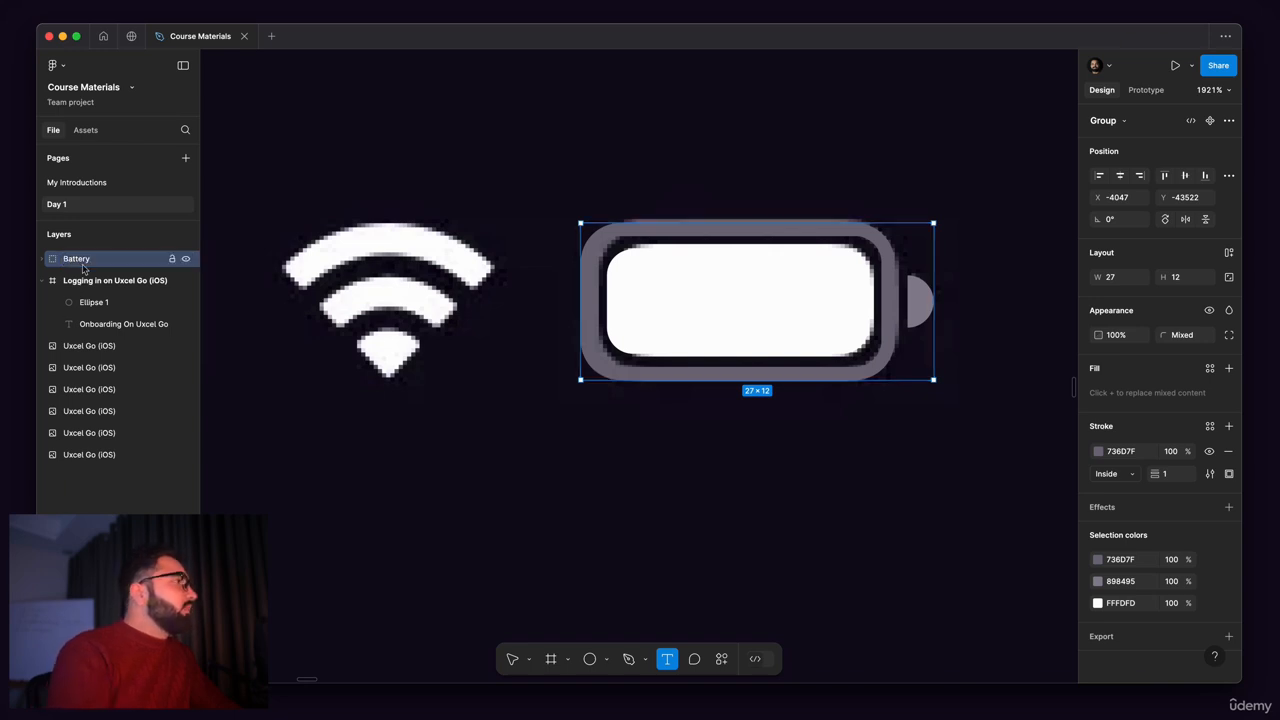
Step: Draw a circle about 10 by 10 and place it beneath the Wi-Fi icon's two arcs at X -4067, Y -43514
scroll(642, 308, "down", 5)
left_click_drag(556, 400, 661, 361)
scroll(795, 338, "up", 8)
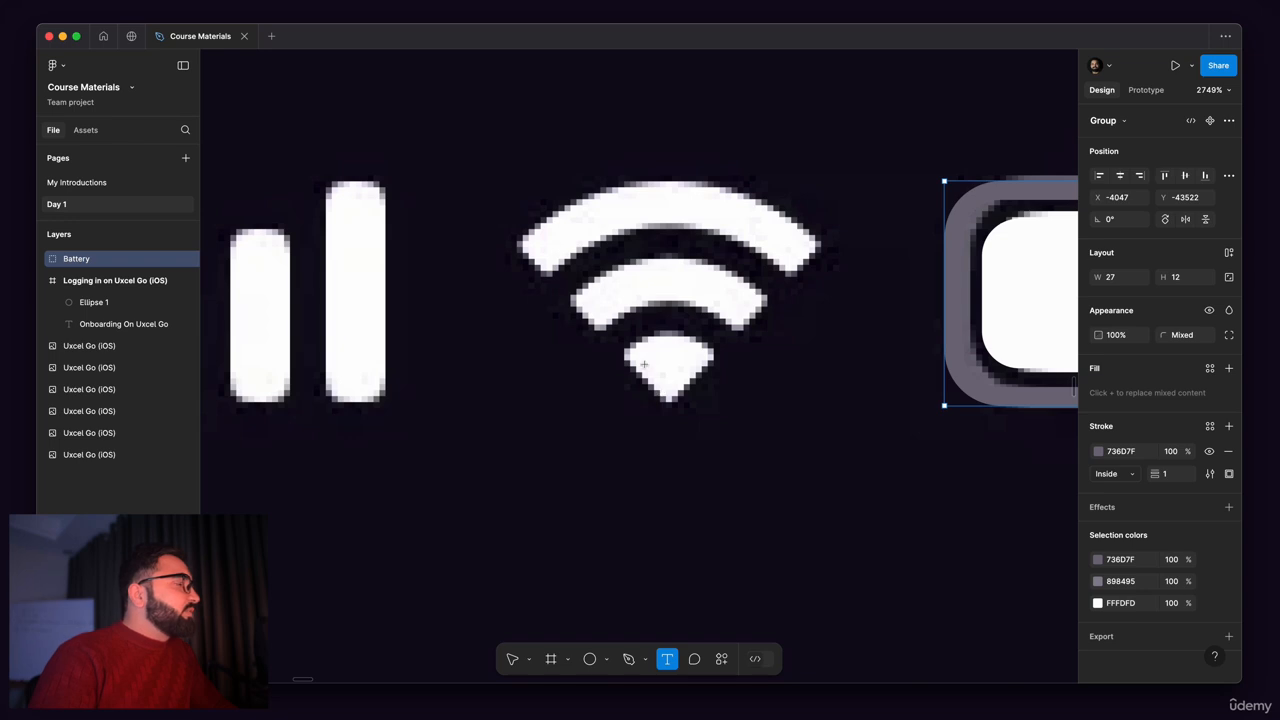
left_click(590, 659)
scroll(667, 412, "down", 3)
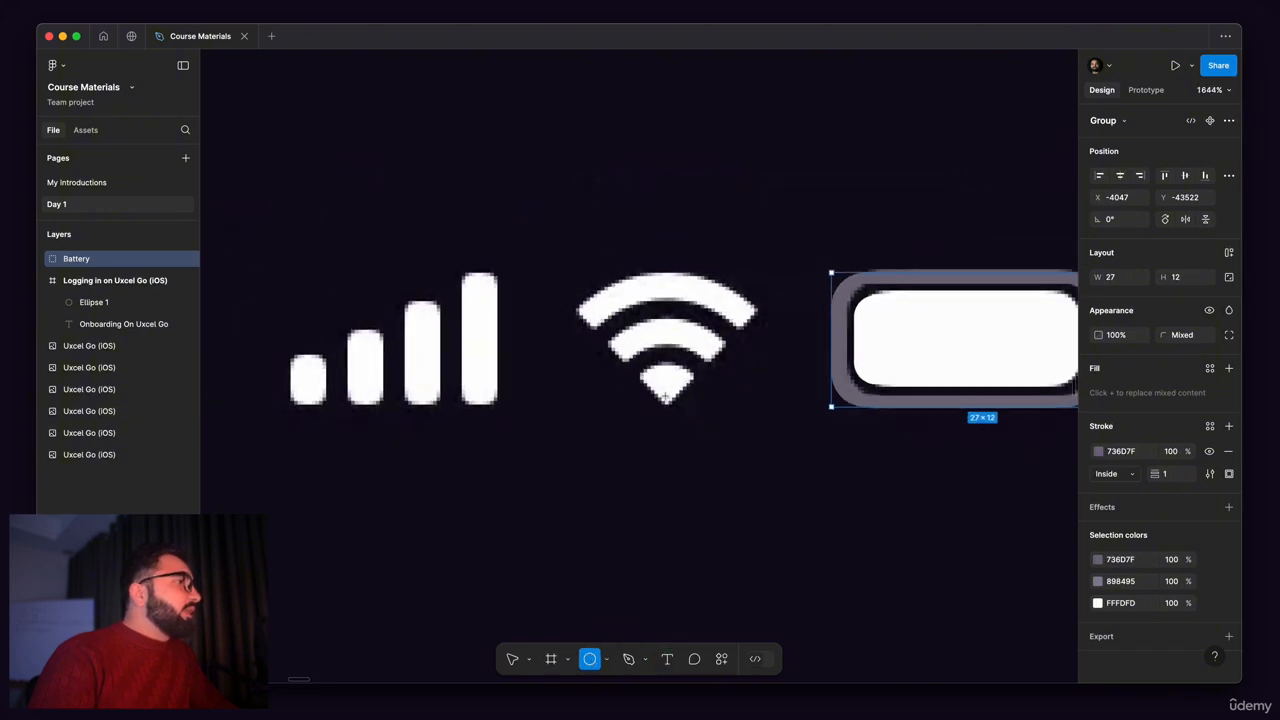
scroll(665, 400, "up", 4)
left_click_drag(663, 396, 756, 505)
mouse_move(682, 352)
left_mouse_down()
mouse_move(706, 437)
mouse_move(697, 399)
mouse_move(660, 410)
left_mouse_up()
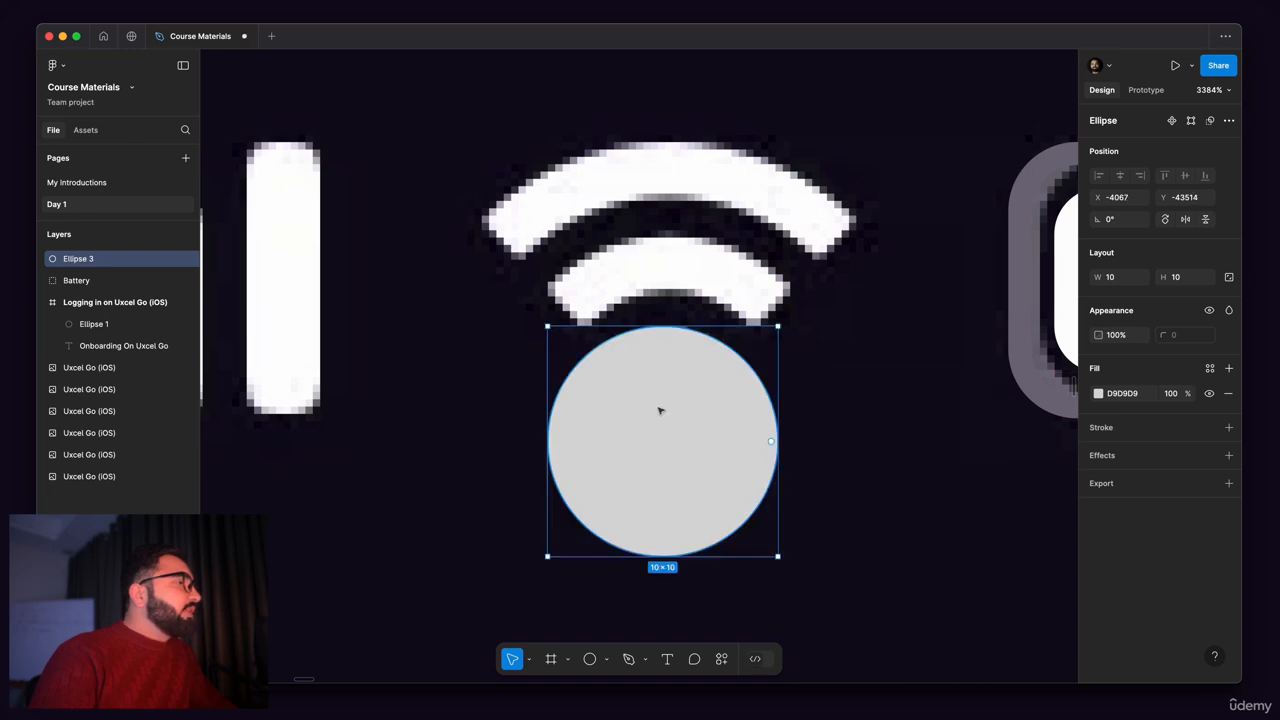
Step: Cut the circle to a wedge with a sweep of about -15.6% and rotate it to 61.45° over the Wi-Fi icon's lowest part
left_click_drag(771, 441, 740, 333)
left_click_drag(546, 317, 548, 468)
scroll(663, 314, "up", 5)
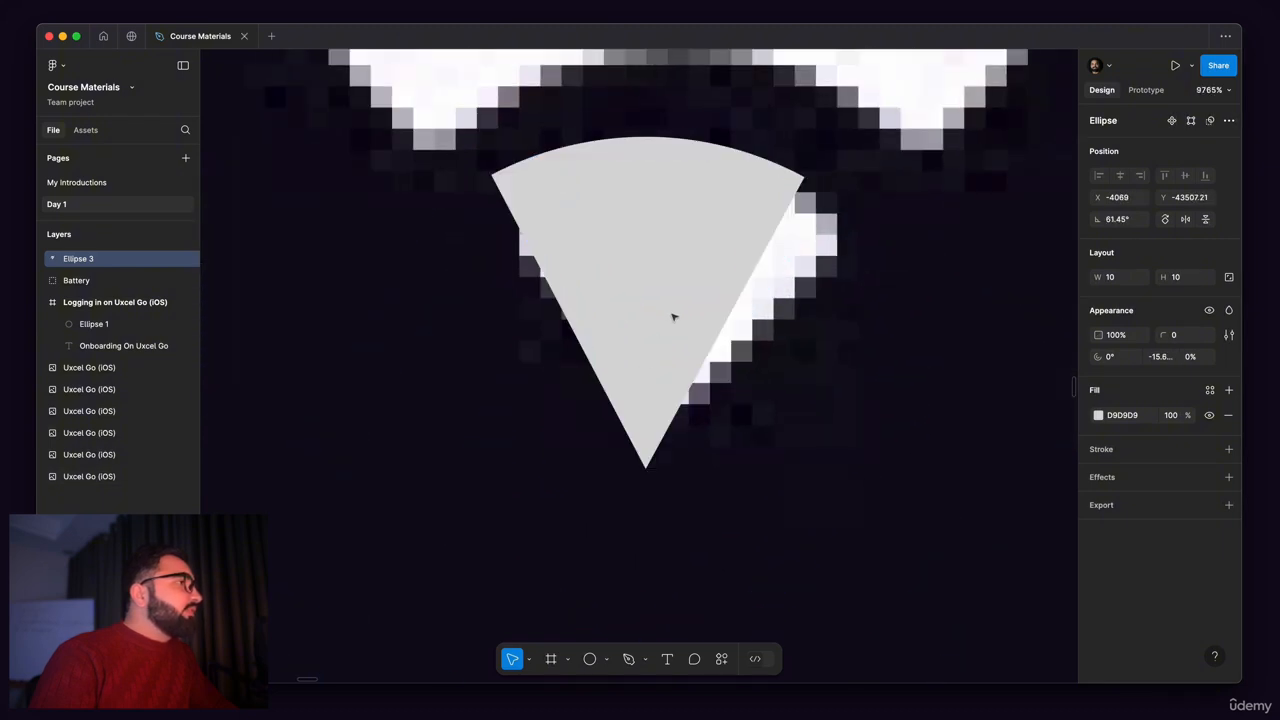
Step: Widen the wedge to match the Wi-Fi icon's lowest part by setting its arc start to about 13.08° and enlarging its sweep
left_click_drag(727, 322, 751, 340)
left_click_drag(595, 311, 564, 324)
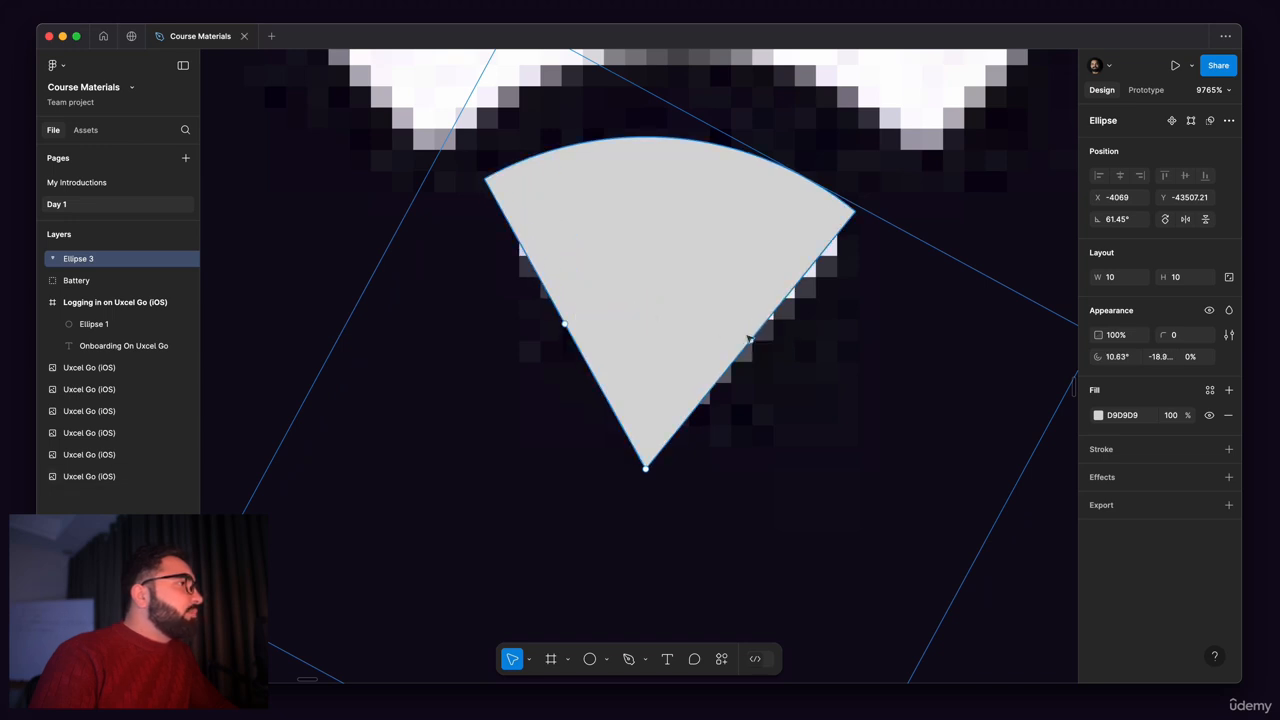
left_click_drag(748, 339, 756, 345)
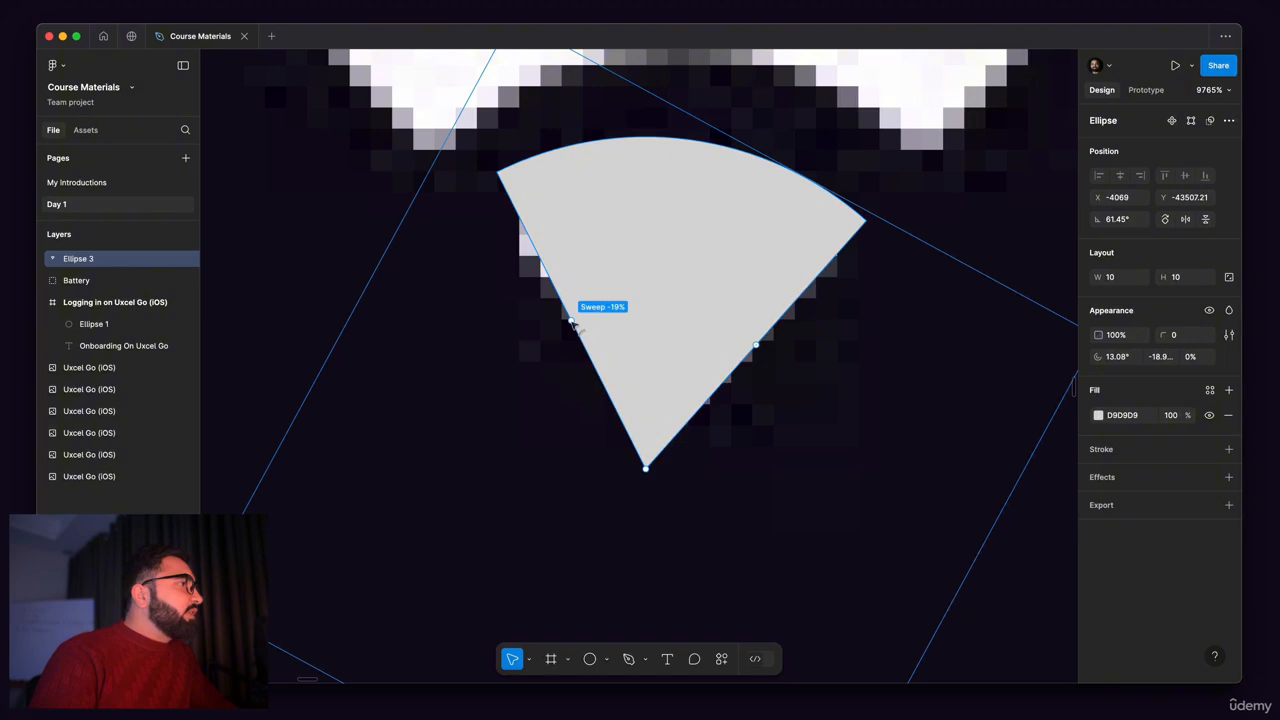
left_click_drag(572, 322, 560, 321)
scroll(698, 325, "down", 5)
left_click(859, 356)
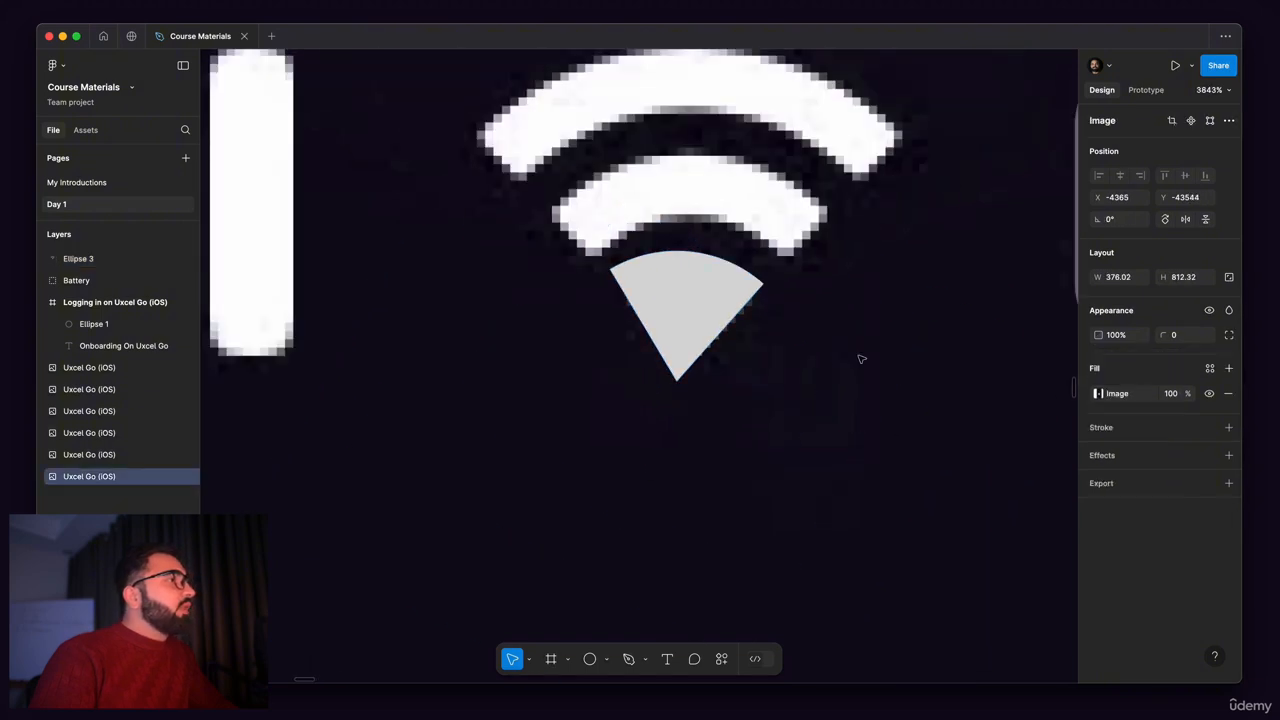
Step: Rotate the wedge to about 67.61° so it sits evenly over the Wi-Fi icon's lowest part
left_click(662, 268)
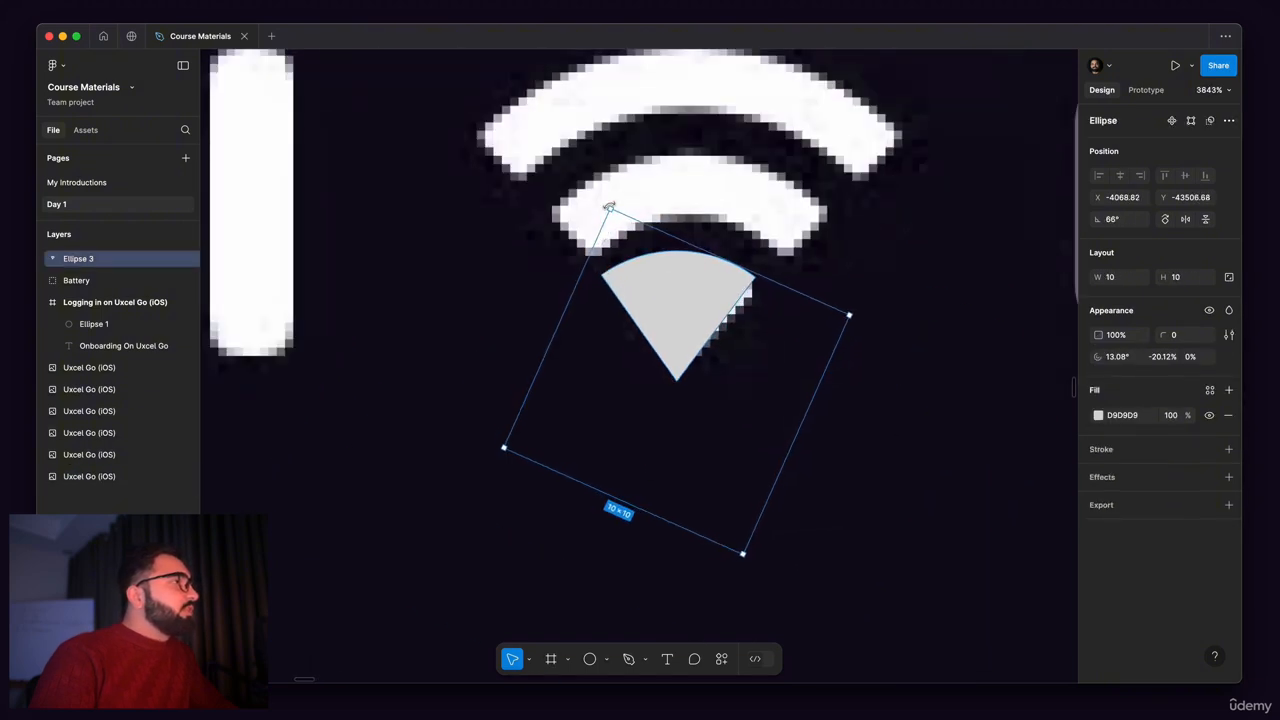
left_click_drag(609, 207, 598, 213)
scroll(678, 323, "up", 4)
left_click_drag(689, 334, 740, 326)
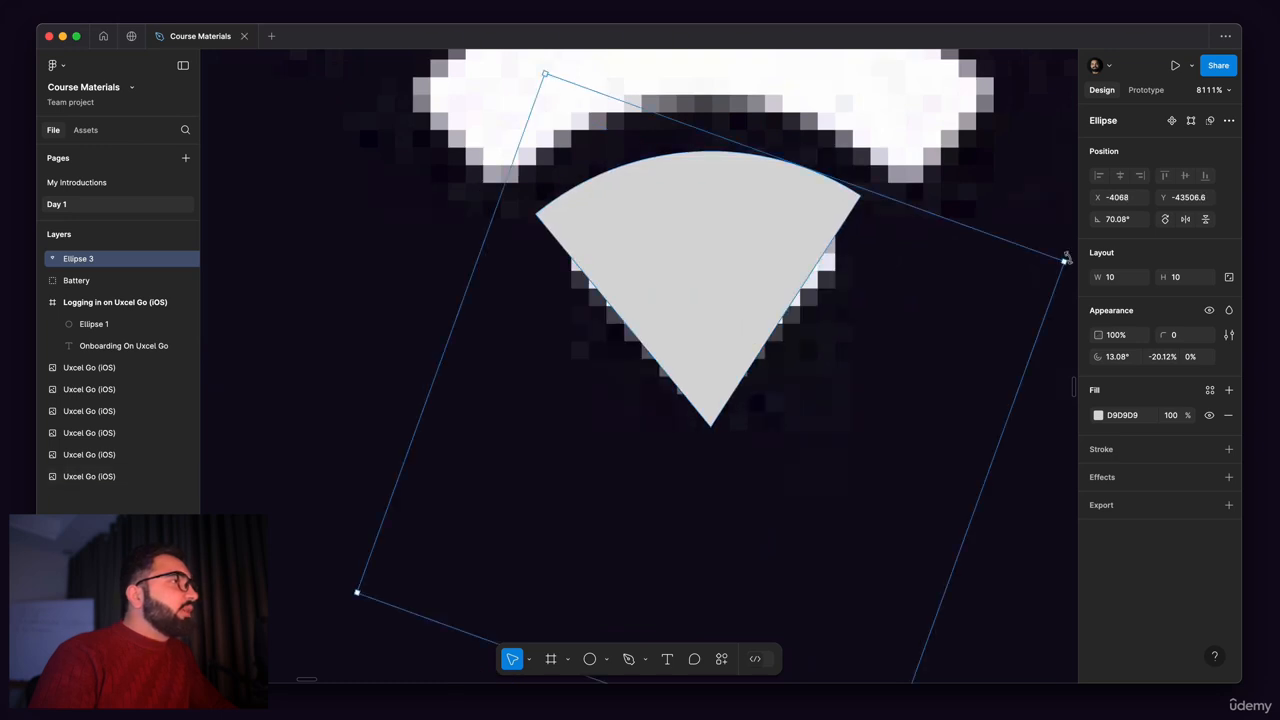
left_click_drag(1066, 258, 1072, 272)
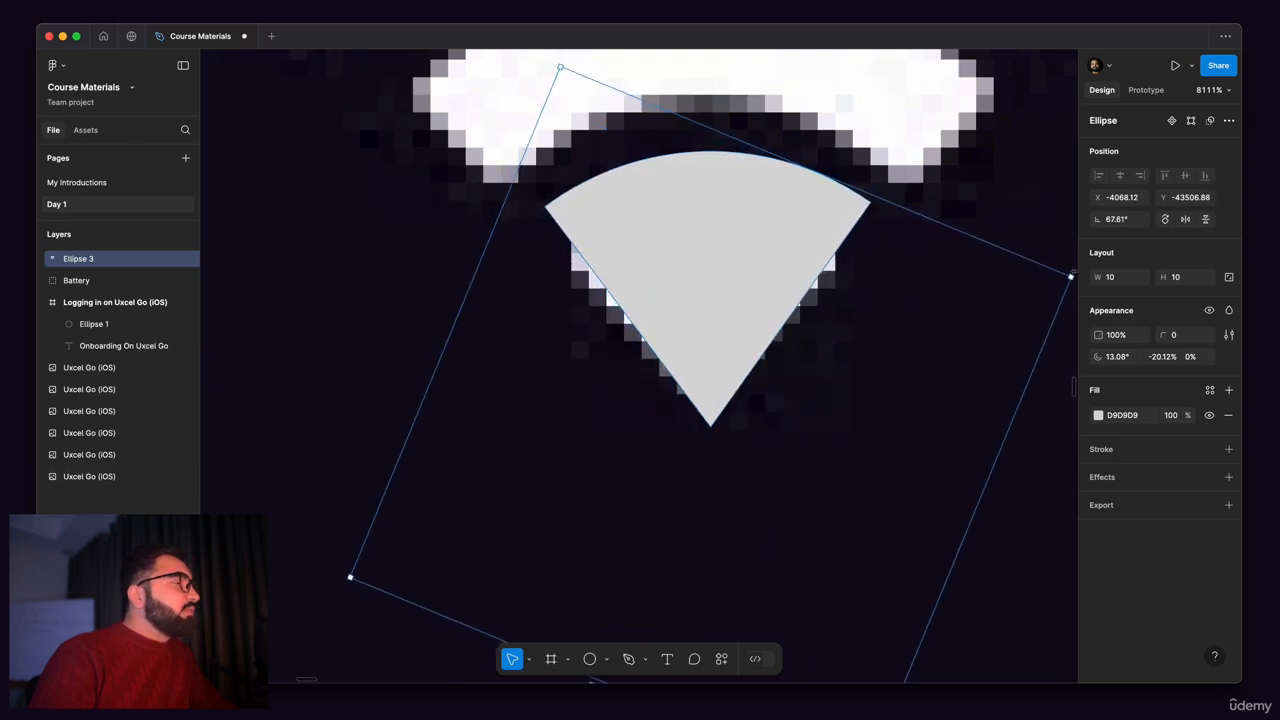
scroll(671, 206, "down", 5)
left_click(829, 351)
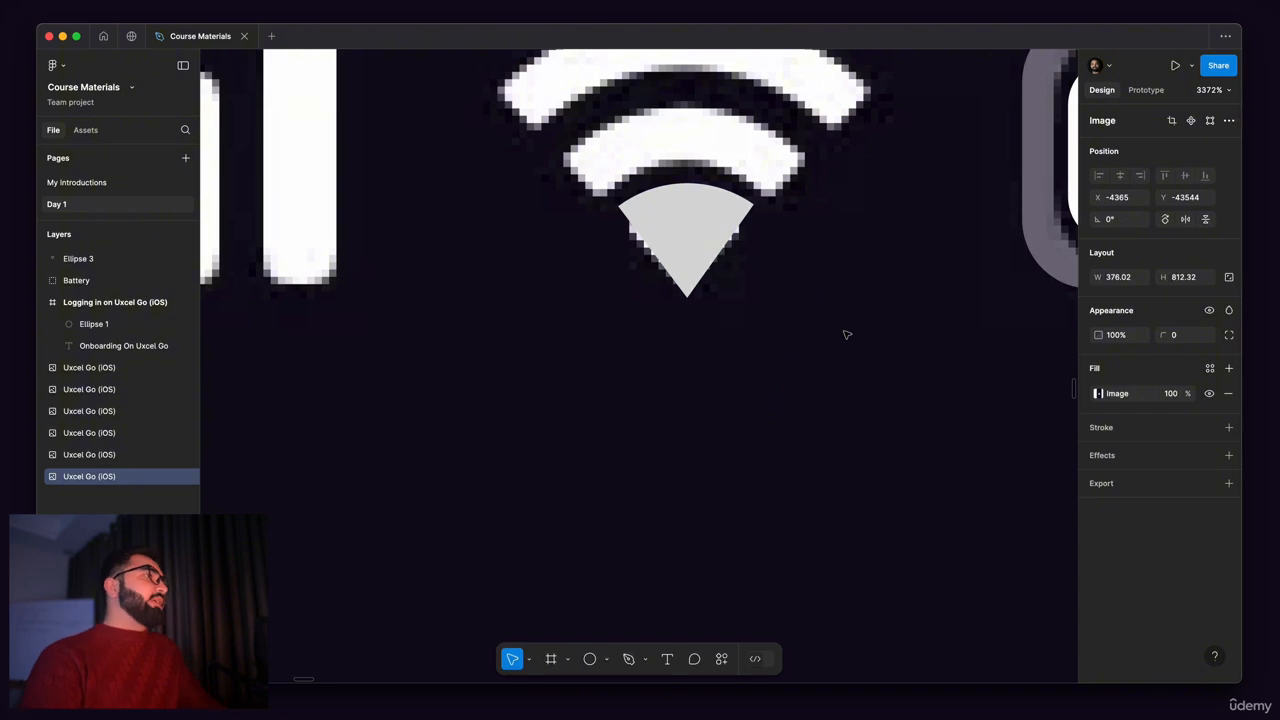
Step: Duplicate the wedge in place over the Wi-Fi icon's lowest part
scroll(671, 225, "up", 5)
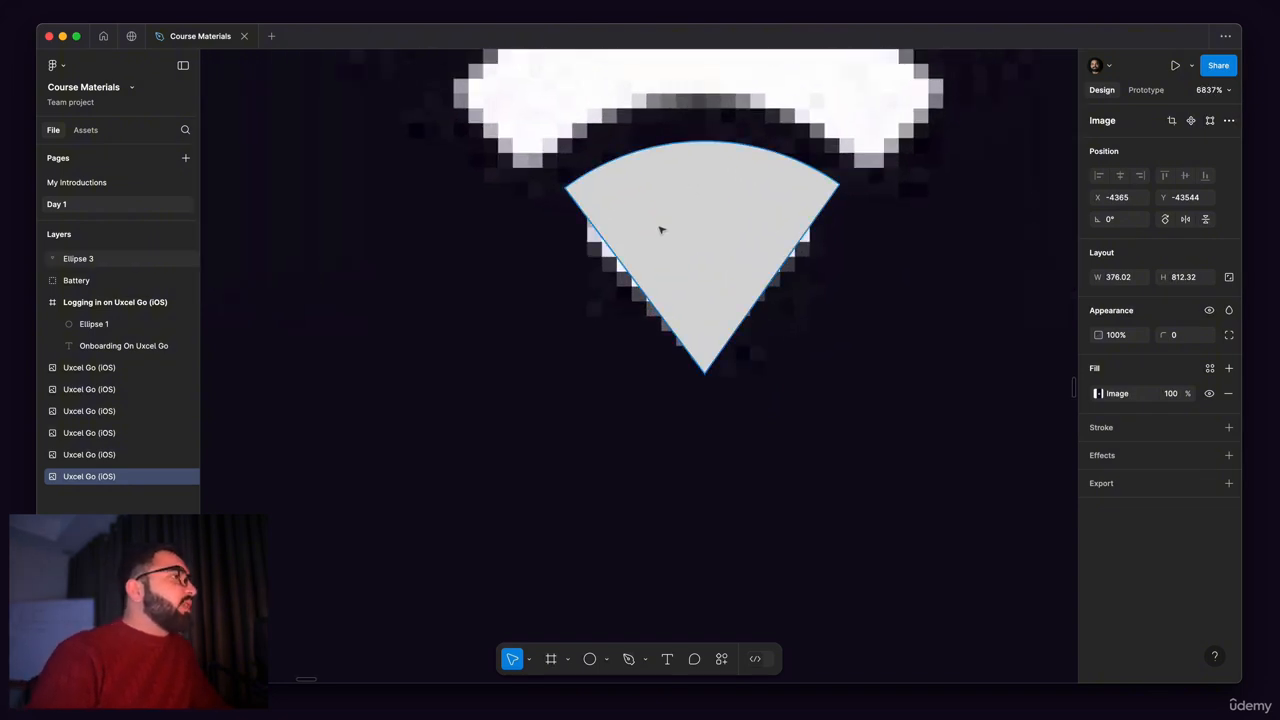
left_click(704, 232)
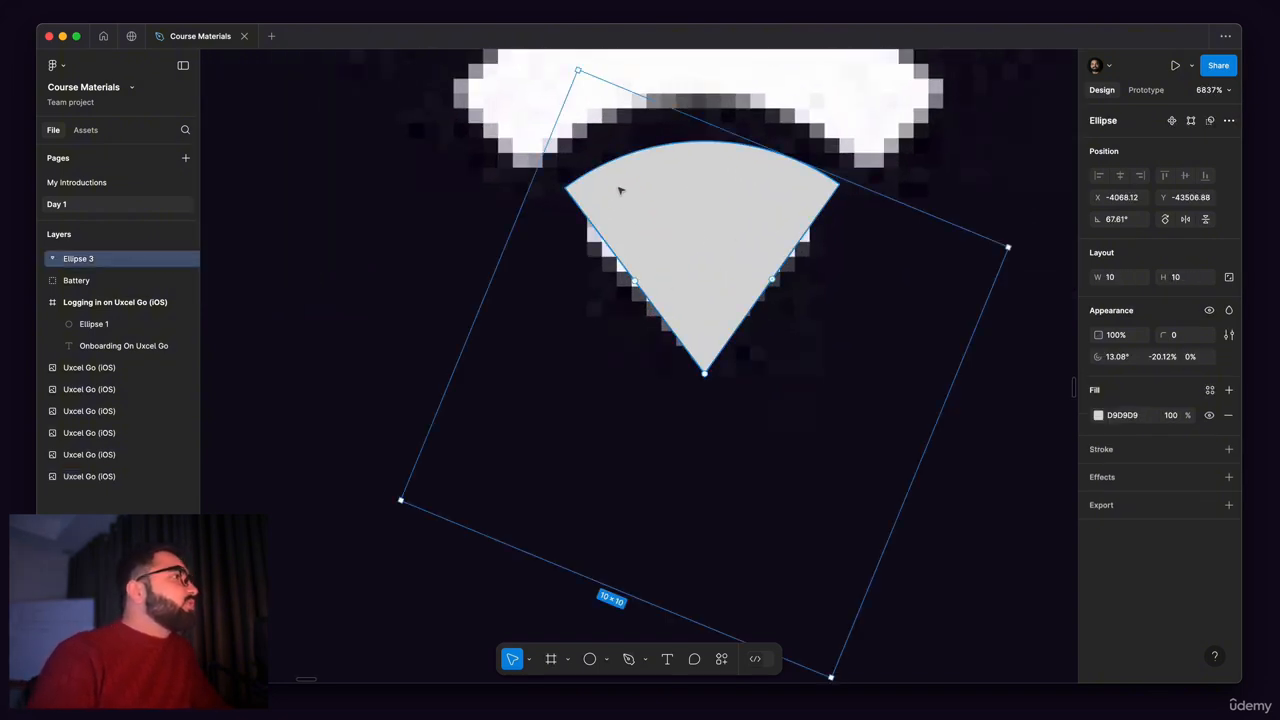
scroll(620, 195, "down", 3)
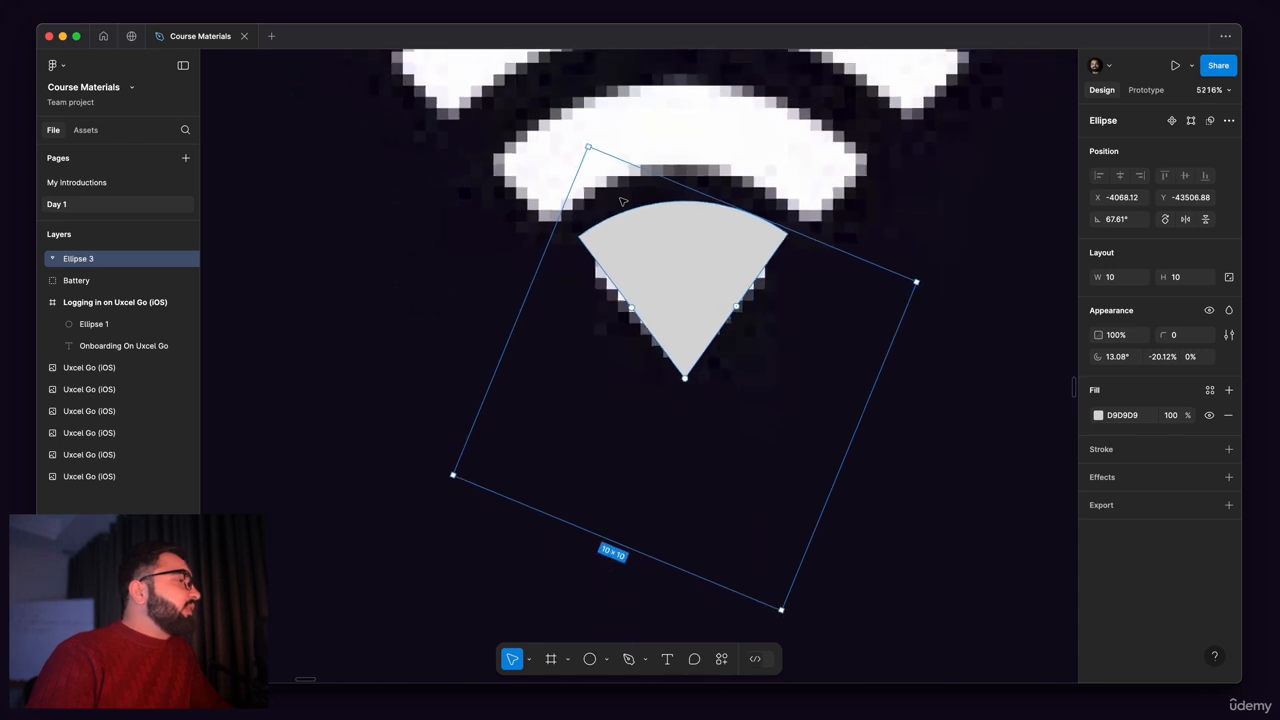
scroll(620, 200, "down", 2)
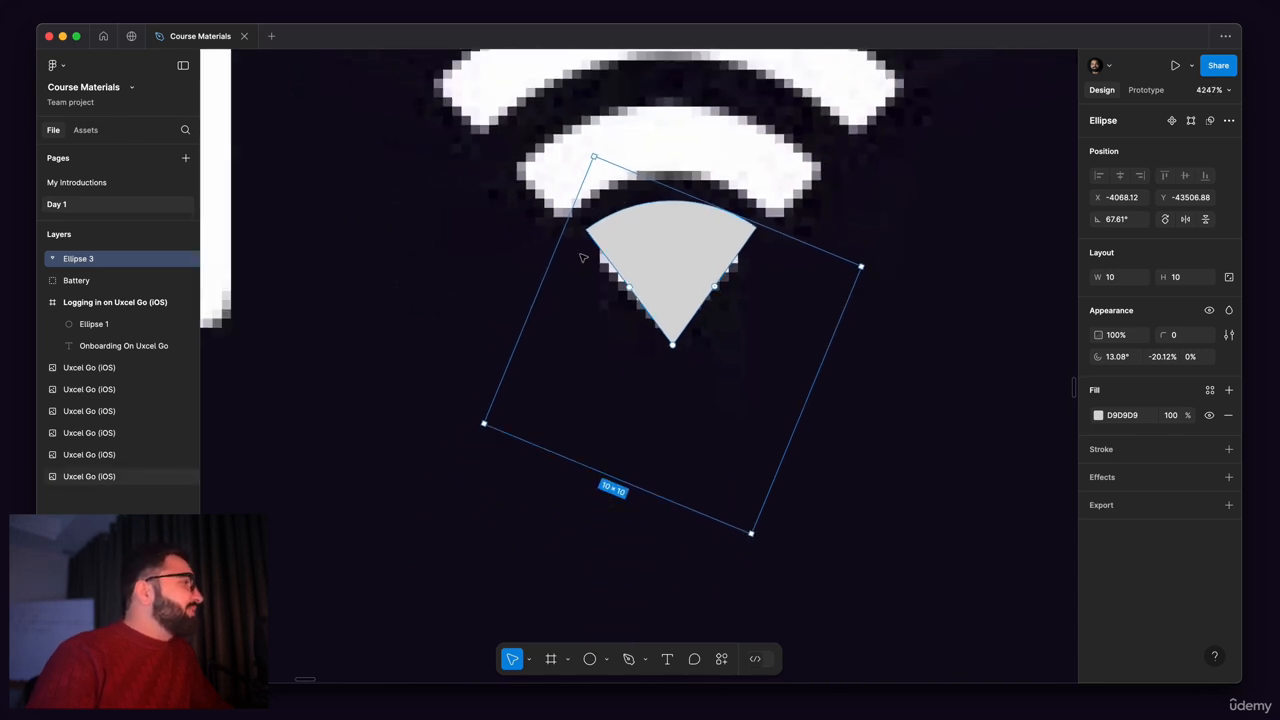
left_click(492, 285)
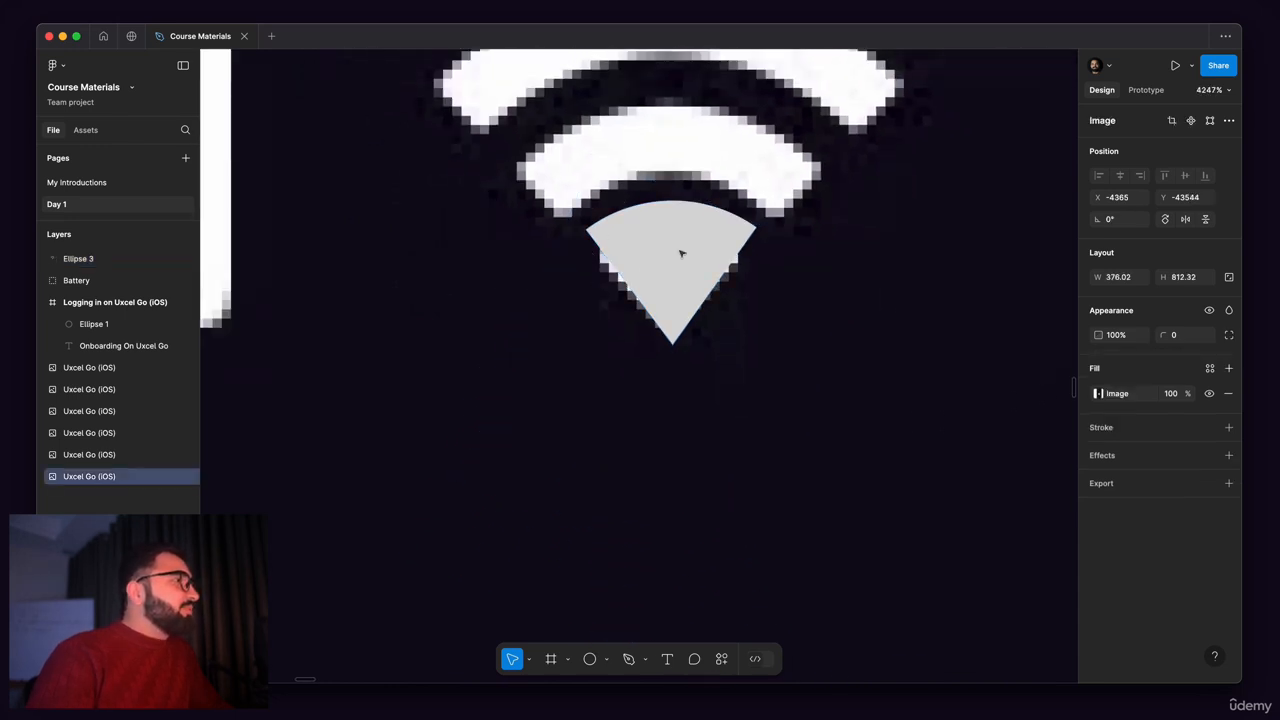
scroll(683, 247, "left", 3)
scroll(700, 280, "up", 2)
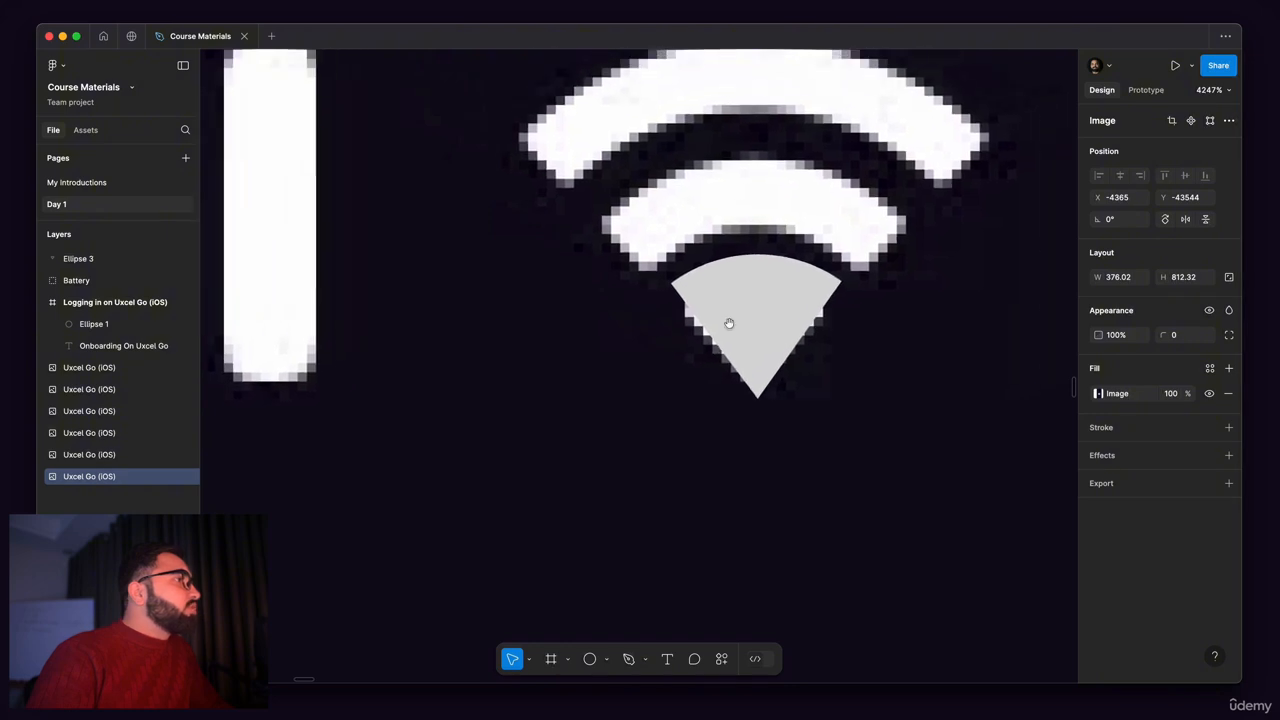
left_click(729, 323)
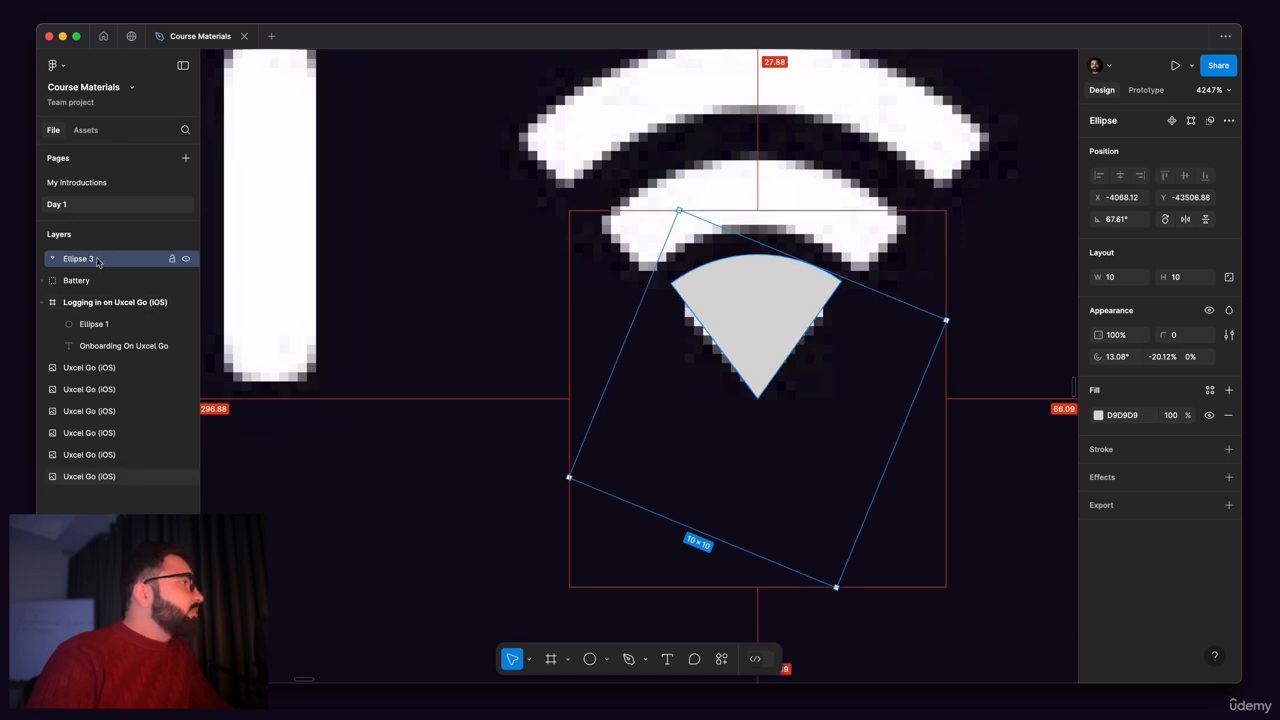
key("super+d")
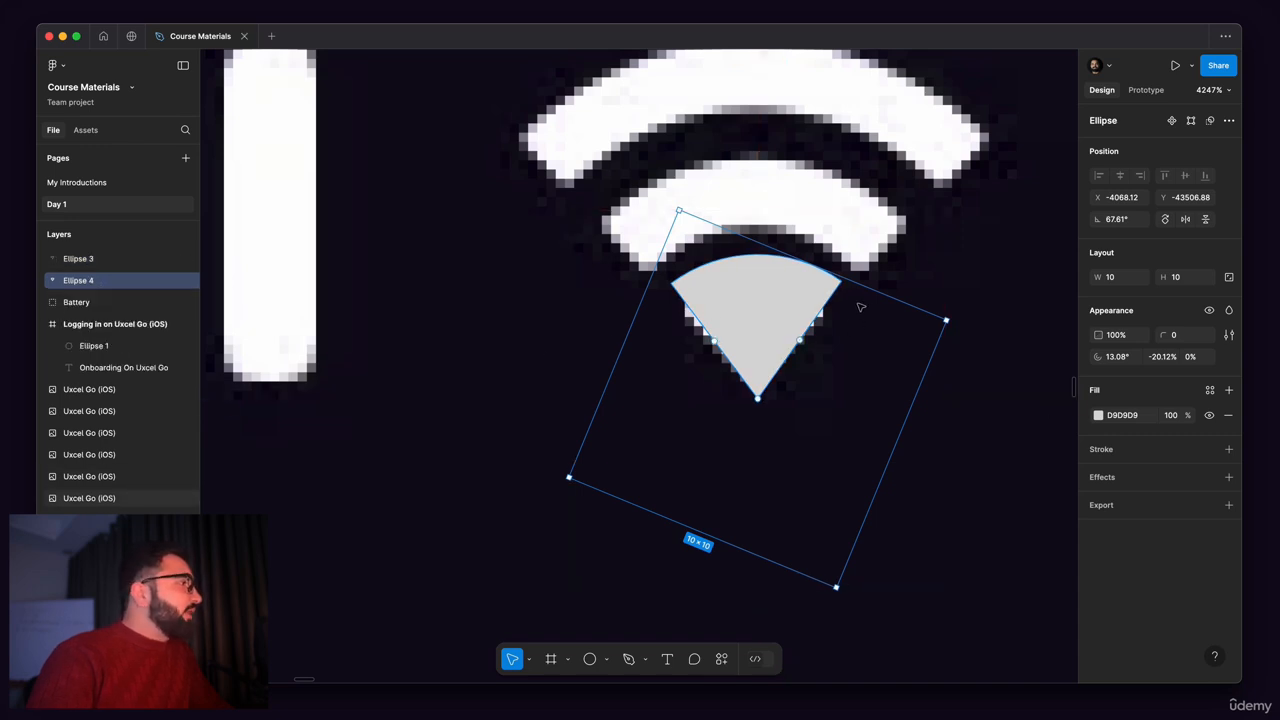
Step: Enlarge the upper wedge copy proportionally from its centre to about 16.82 by 16.82, reaching the outer edge of the Wi-Fi icon's middle arc
scroll(679, 278, "down", 3)
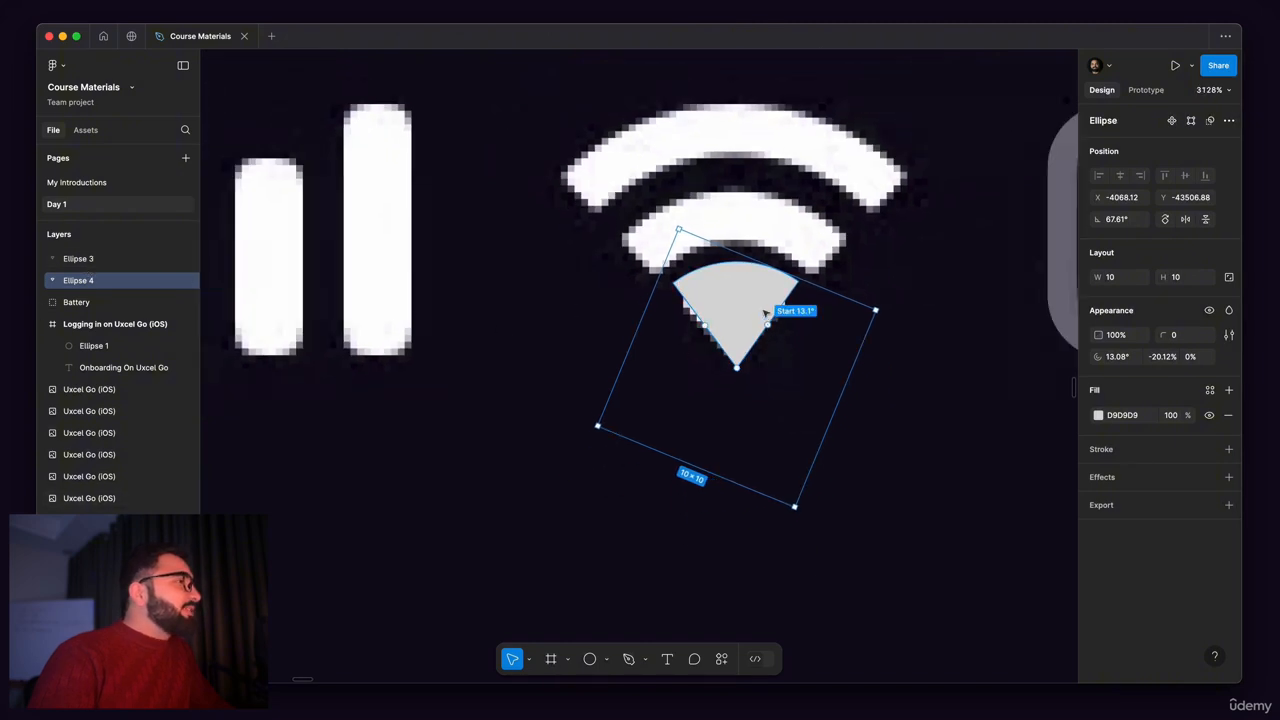
scroll(758, 292, "up", 2)
left_click(511, 309)
left_click(740, 286)
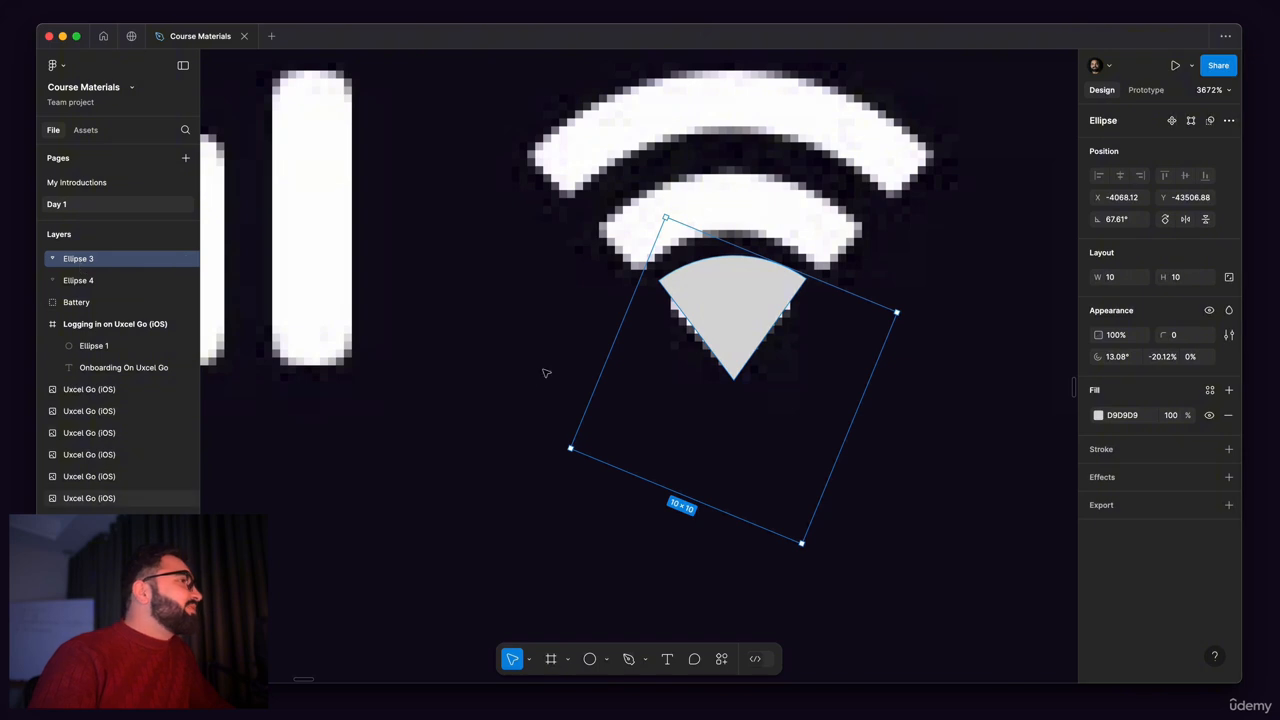
mouse_move(748, 289)
left_mouse_down()
mouse_move(606, 304)
mouse_move(752, 294)
left_mouse_up()
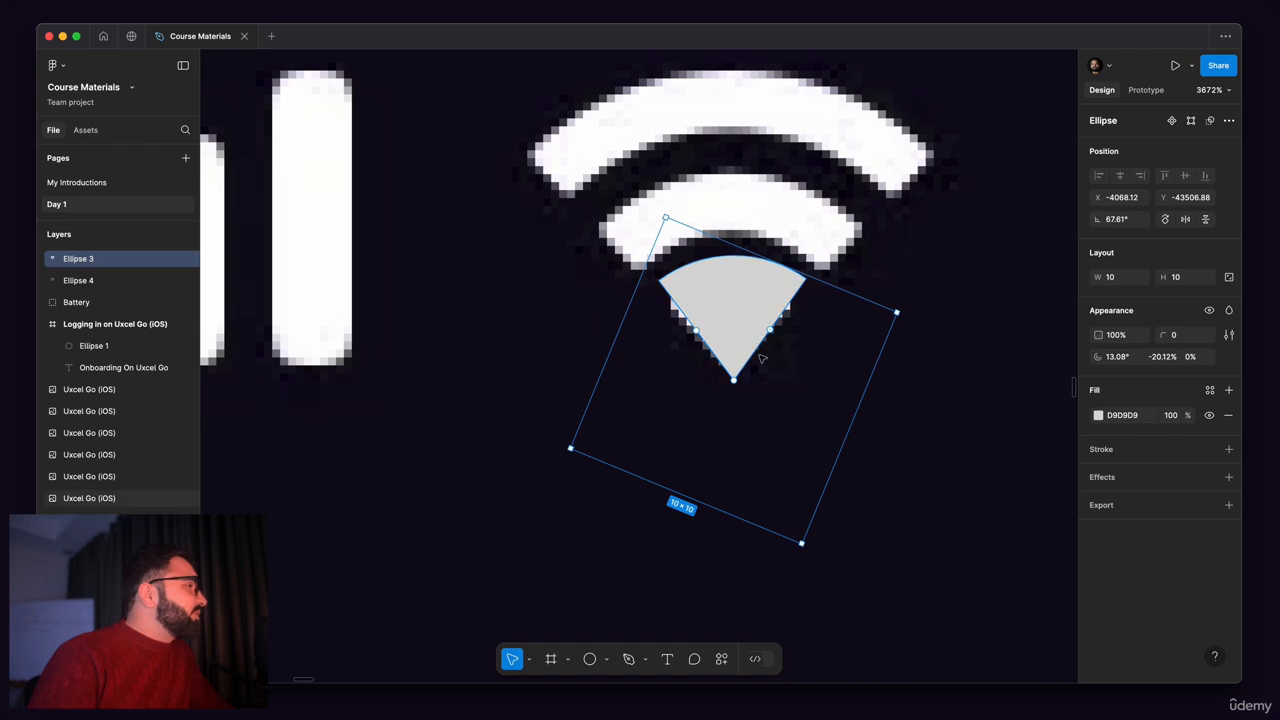
key("alt")
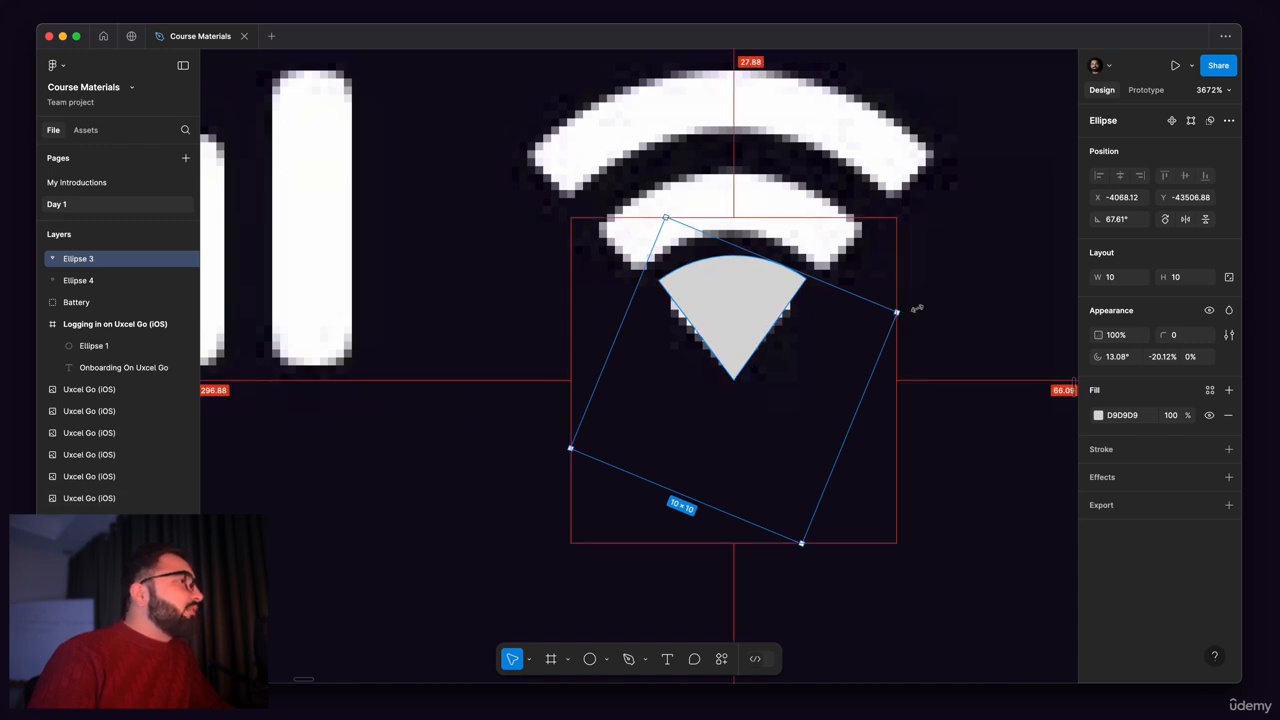
left_click_drag(897, 312, 986, 273)
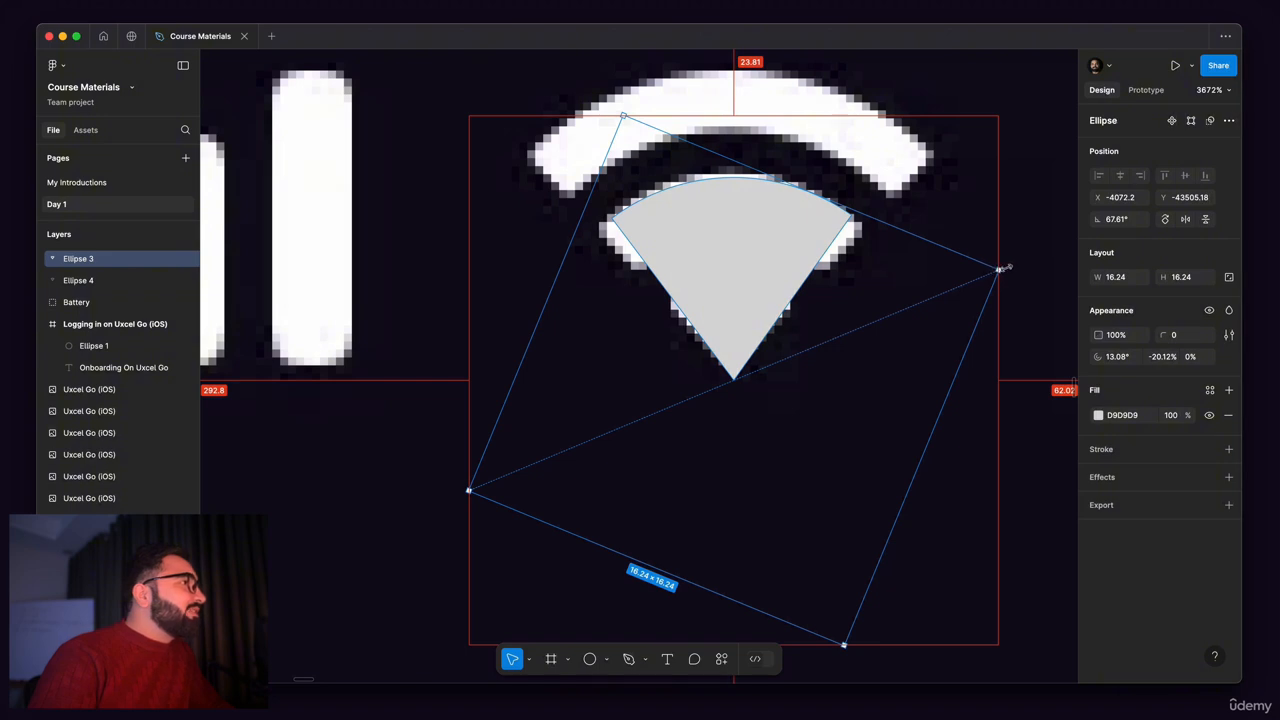
left_click_drag(1003, 268, 1007, 266)
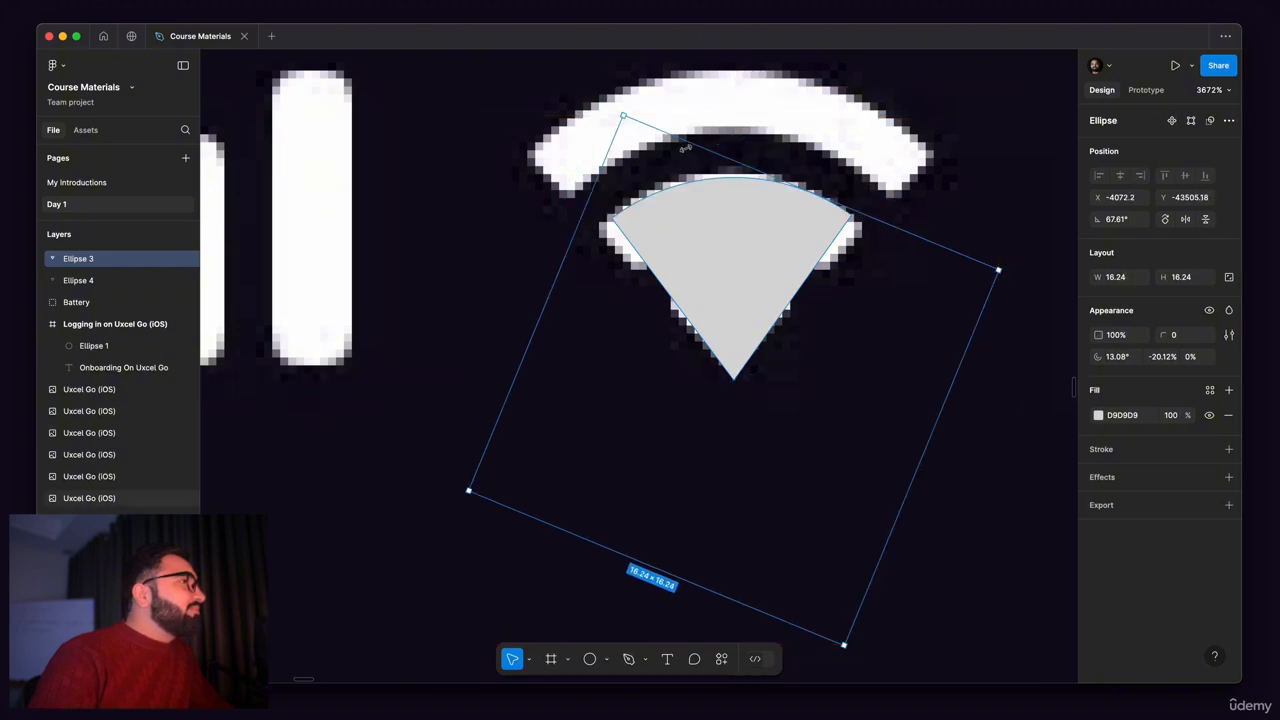
scroll(685, 144, "up", 6)
left_click_drag(776, 143, 786, 120)
scroll(756, 259, "down", 5)
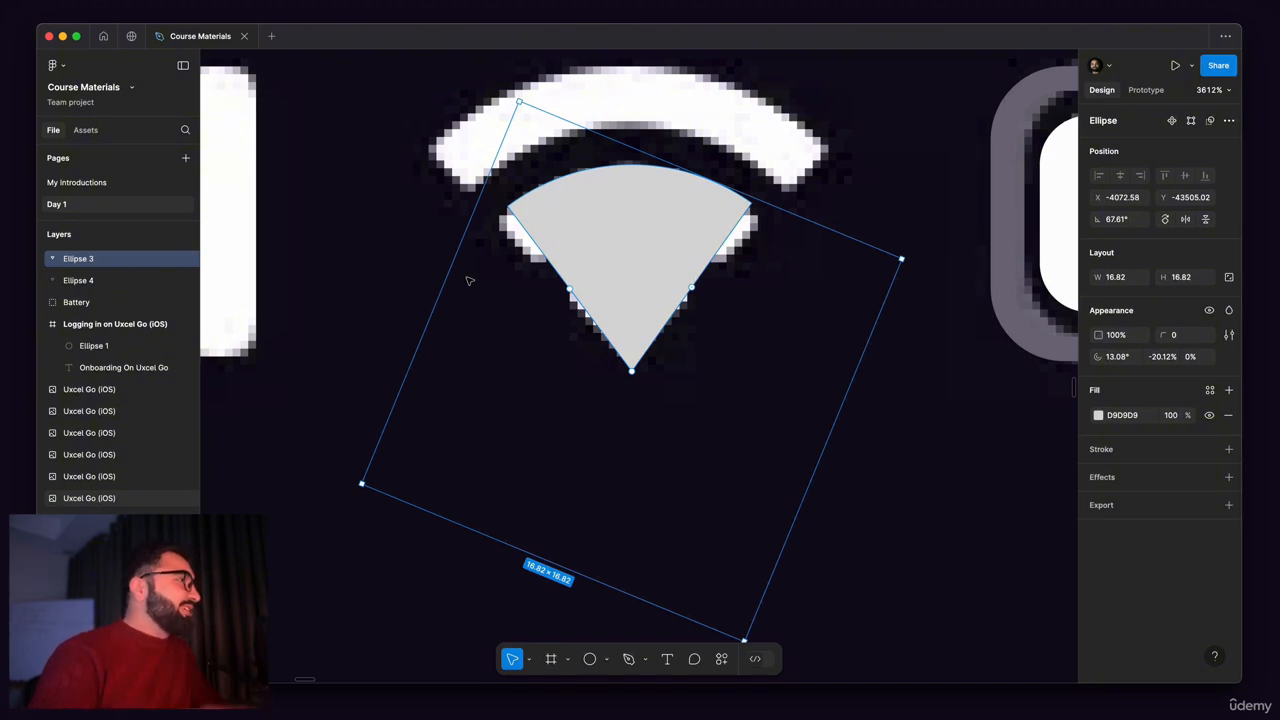
Step: Hollow the enlarged wedge into the Wi-Fi icon's middle arc with an inner ratio of about 70.8%
scroll(530, 333, "up", 2)
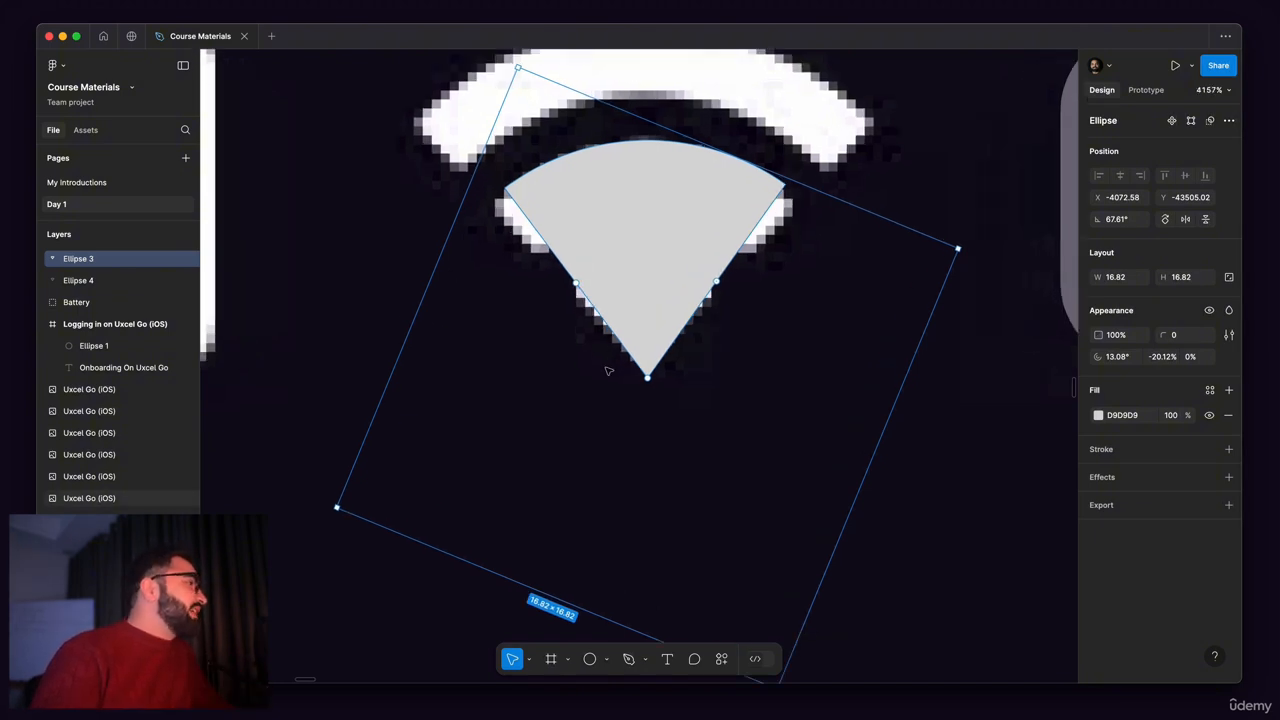
left_click_drag(648, 378, 640, 212)
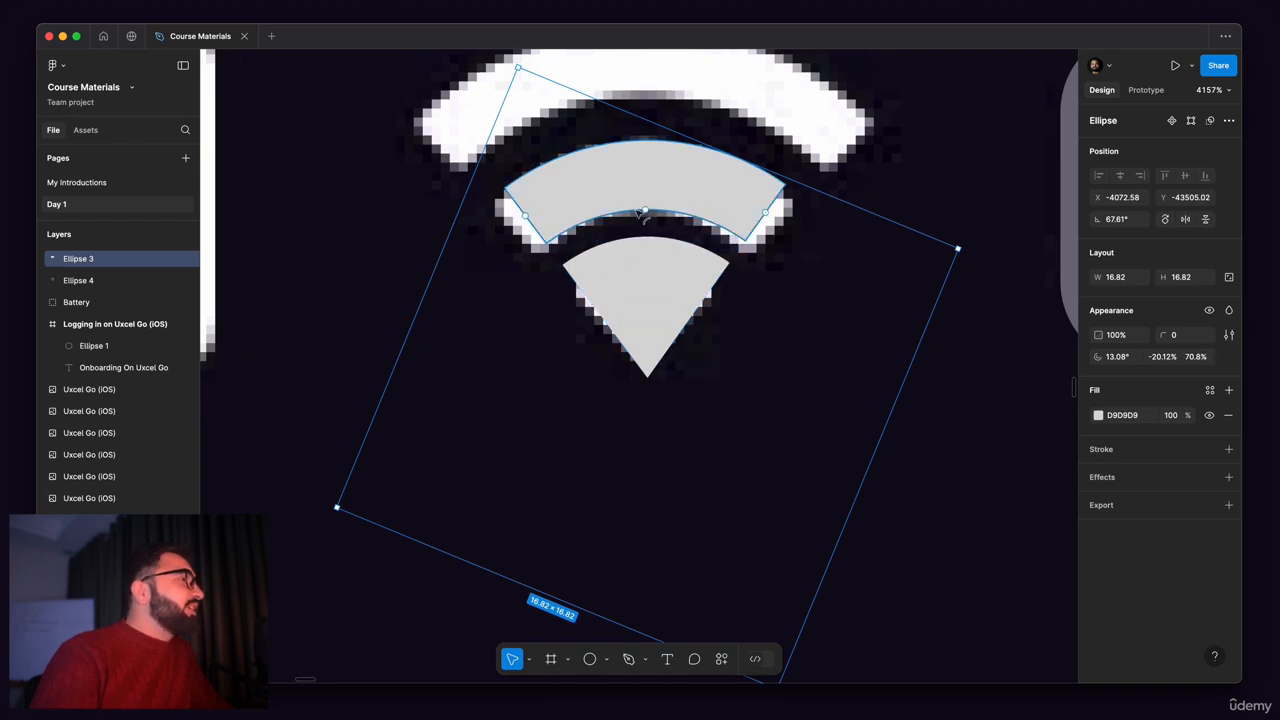
scroll(650, 200, "up", 2)
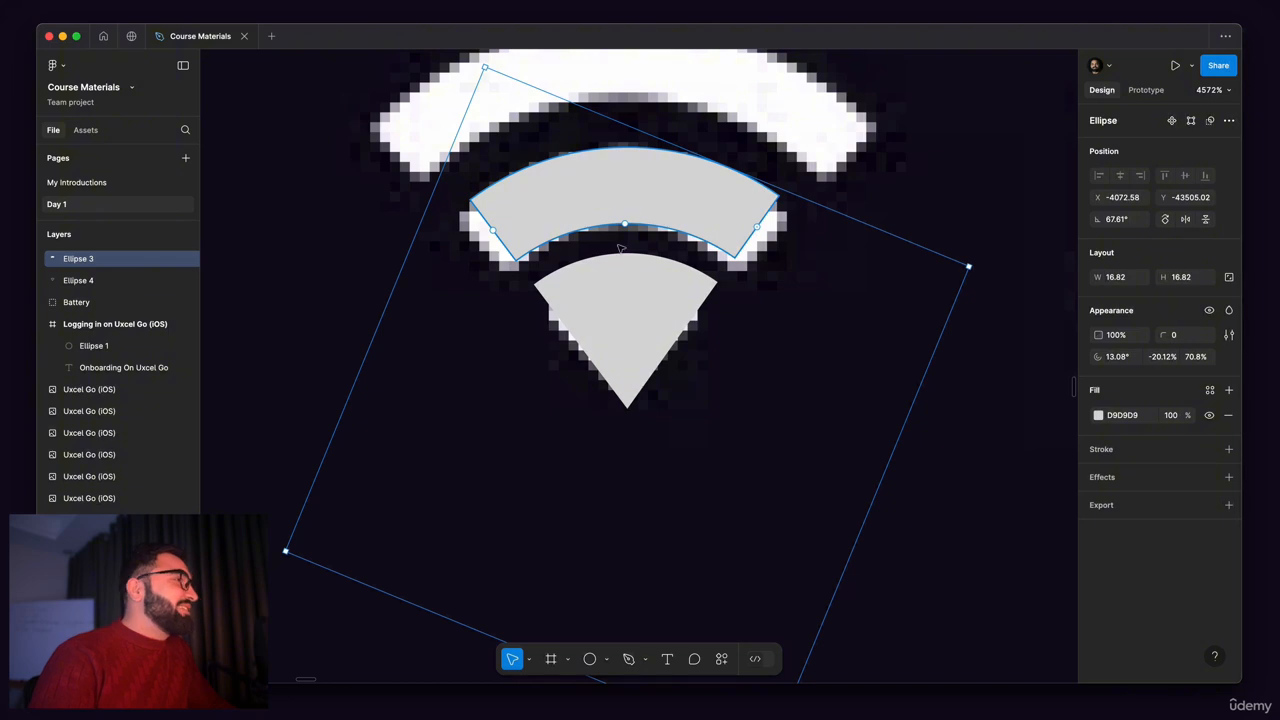
left_click(640, 241)
left_click(577, 162)
scroll(691, 197, "down", 3)
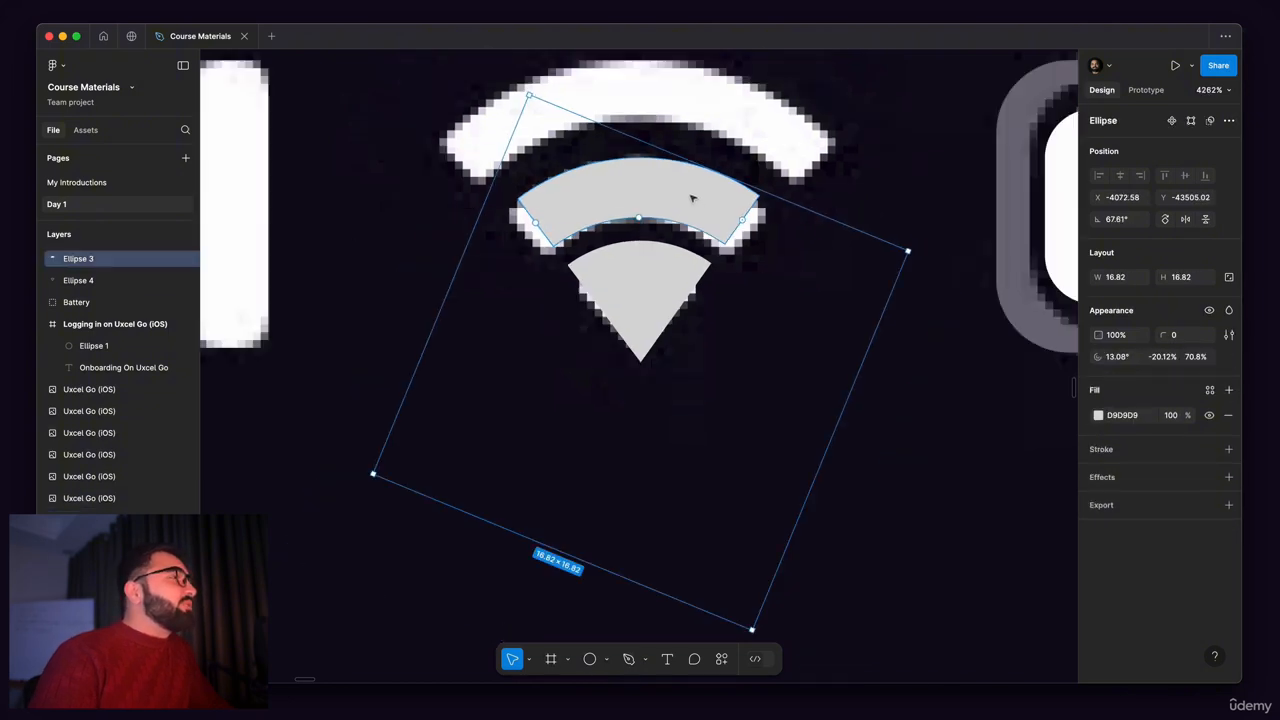
scroll(650, 188, "down", 1)
scroll(617, 177, "up", 5)
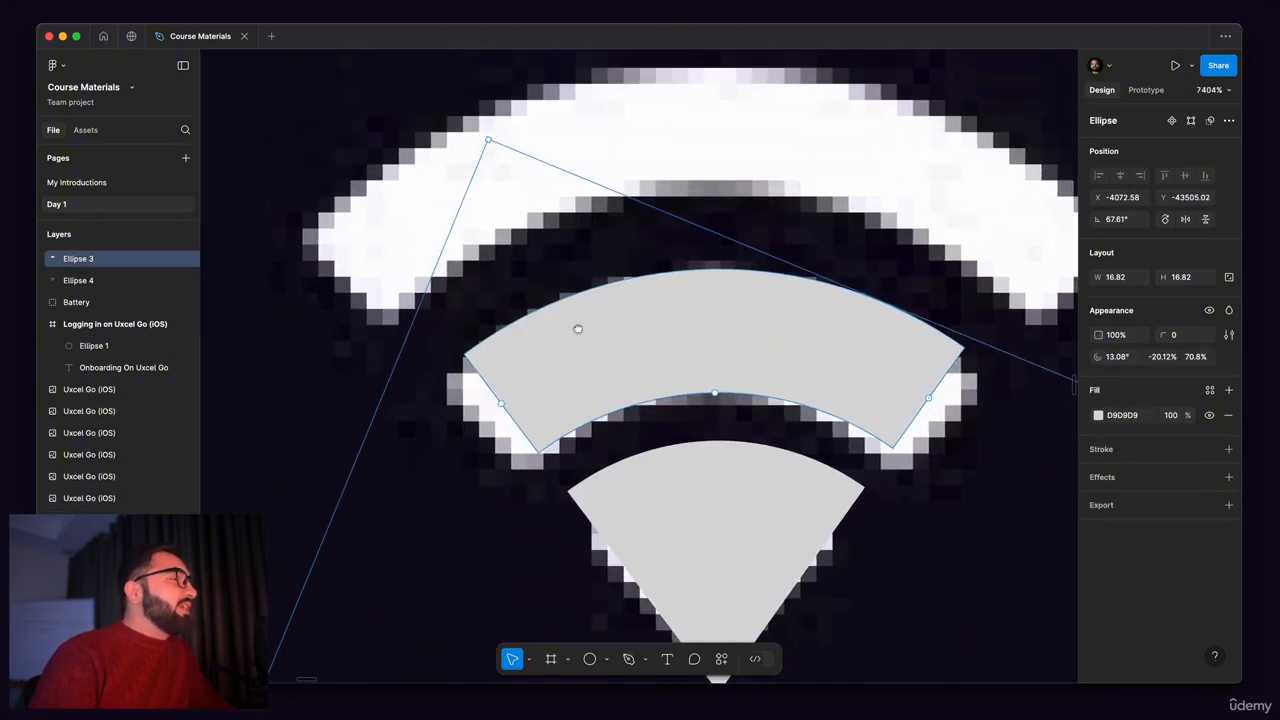
scroll(629, 299, "down", 3)
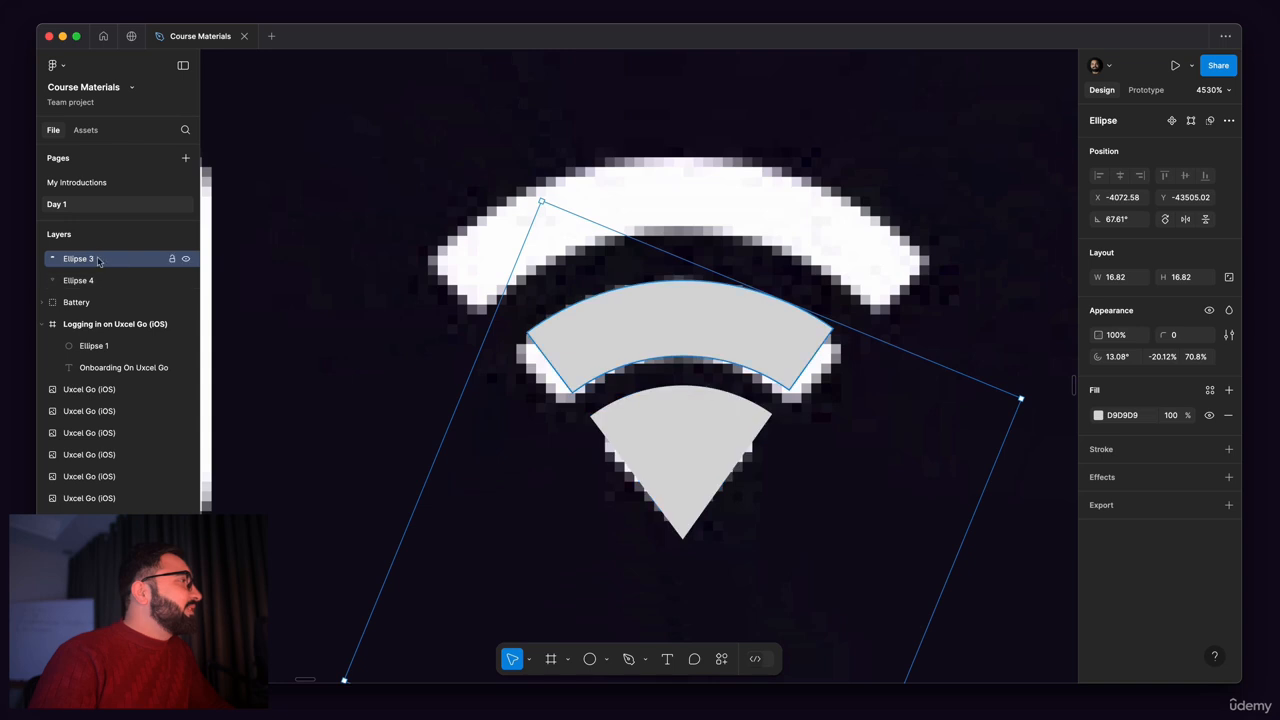
Step: Duplicate the middle arc and enlarge the copy from its centre to about 24.72 by 24.72 over the Wi-Fi icon's outer arc
left_click_drag(124, 262, 123, 271)
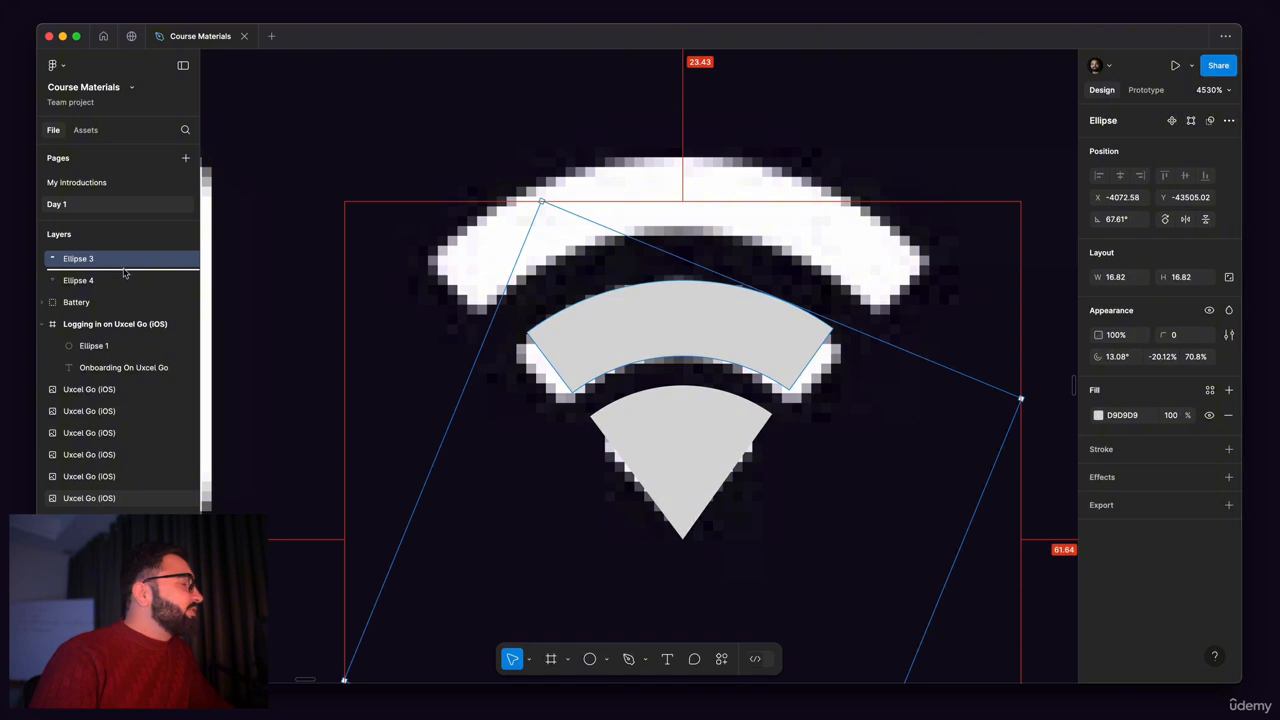
left_click_drag(124, 273, 110, 280)
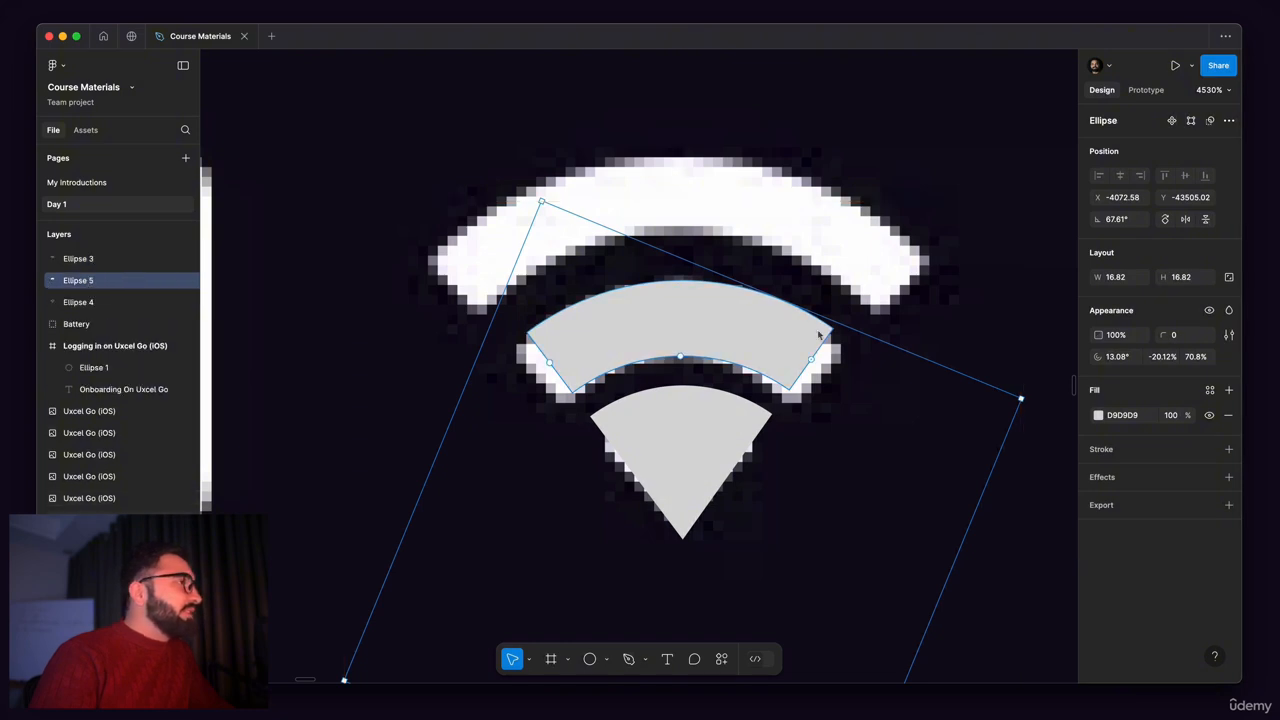
scroll(701, 284, "down", 5)
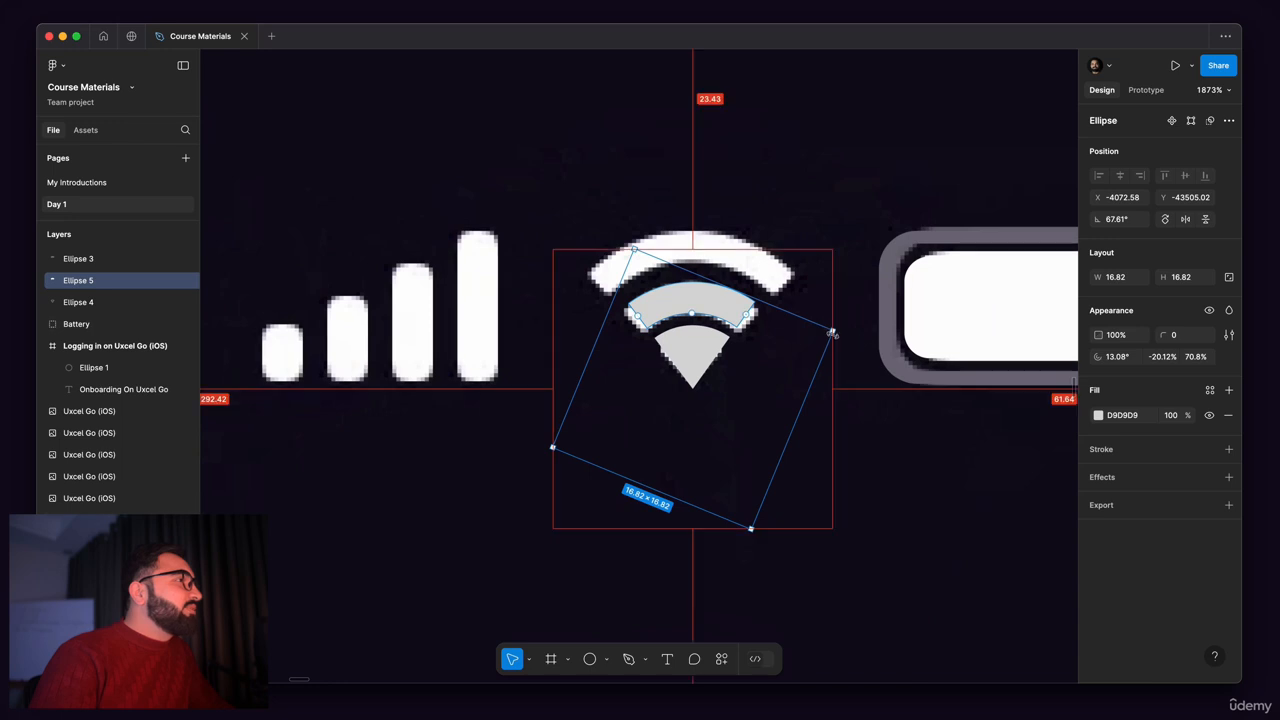
left_click_drag(833, 333, 896, 318)
scroll(690, 228, "up", 5)
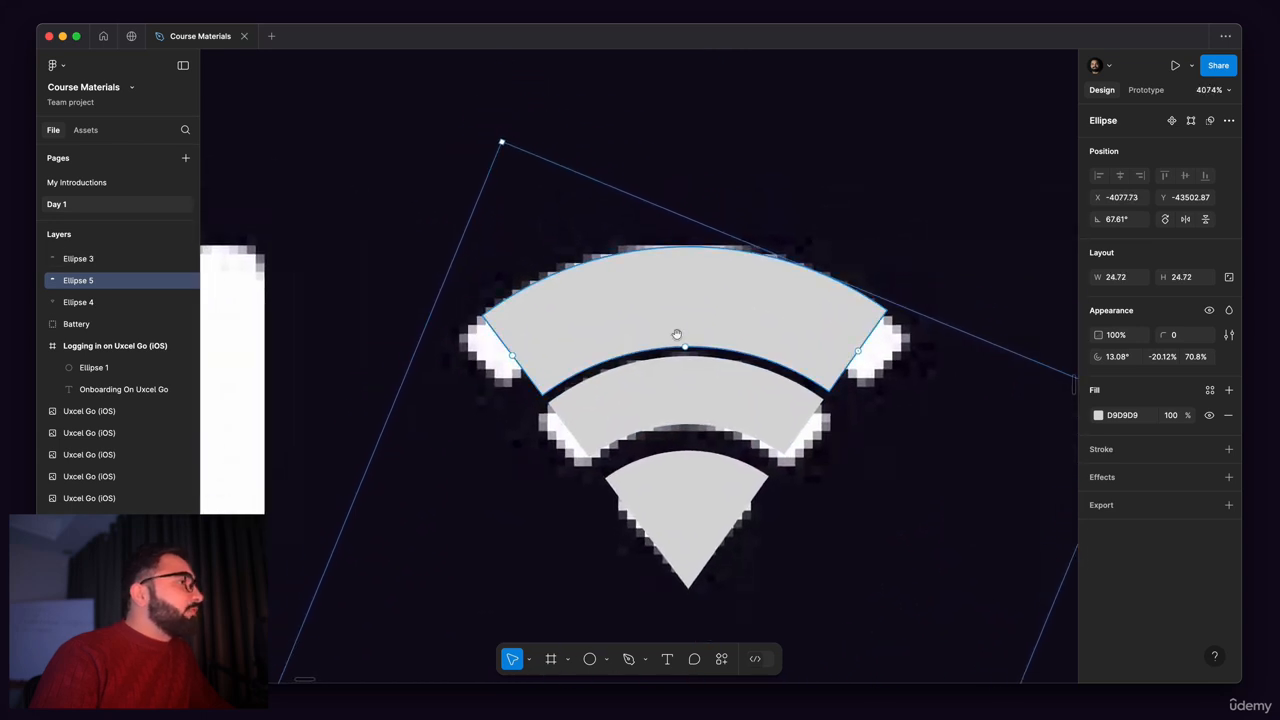
Step: Thin the outer arc to a ratio of about 80.06%, set its start to about 19° and extend its sweep to the reference arc's far end
scroll(677, 337, "up", 3)
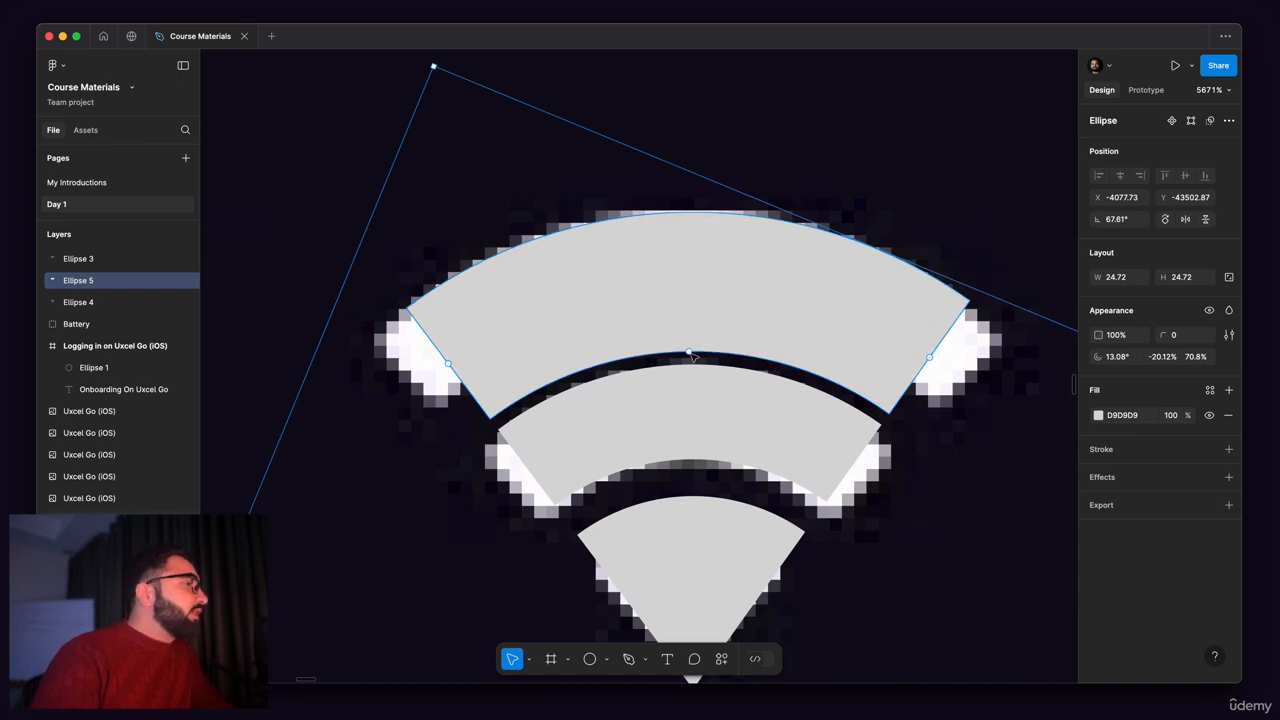
left_click_drag(690, 352, 692, 307)
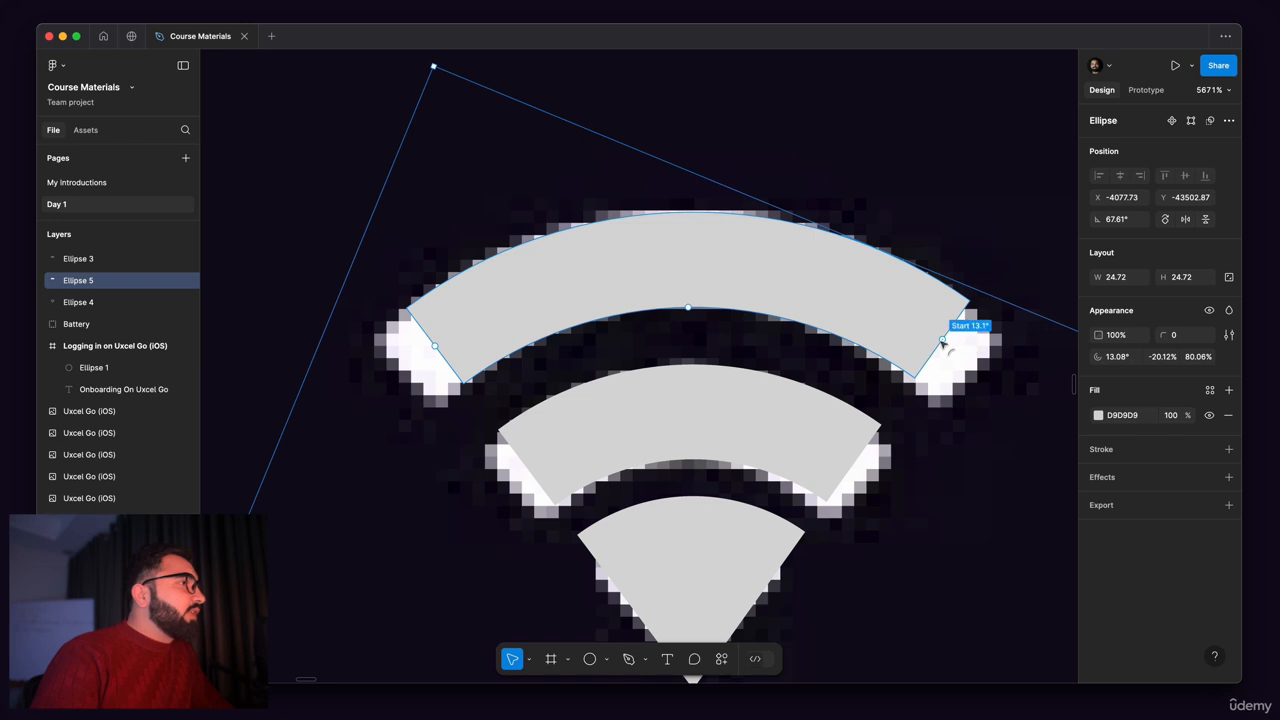
left_click_drag(945, 340, 1004, 368)
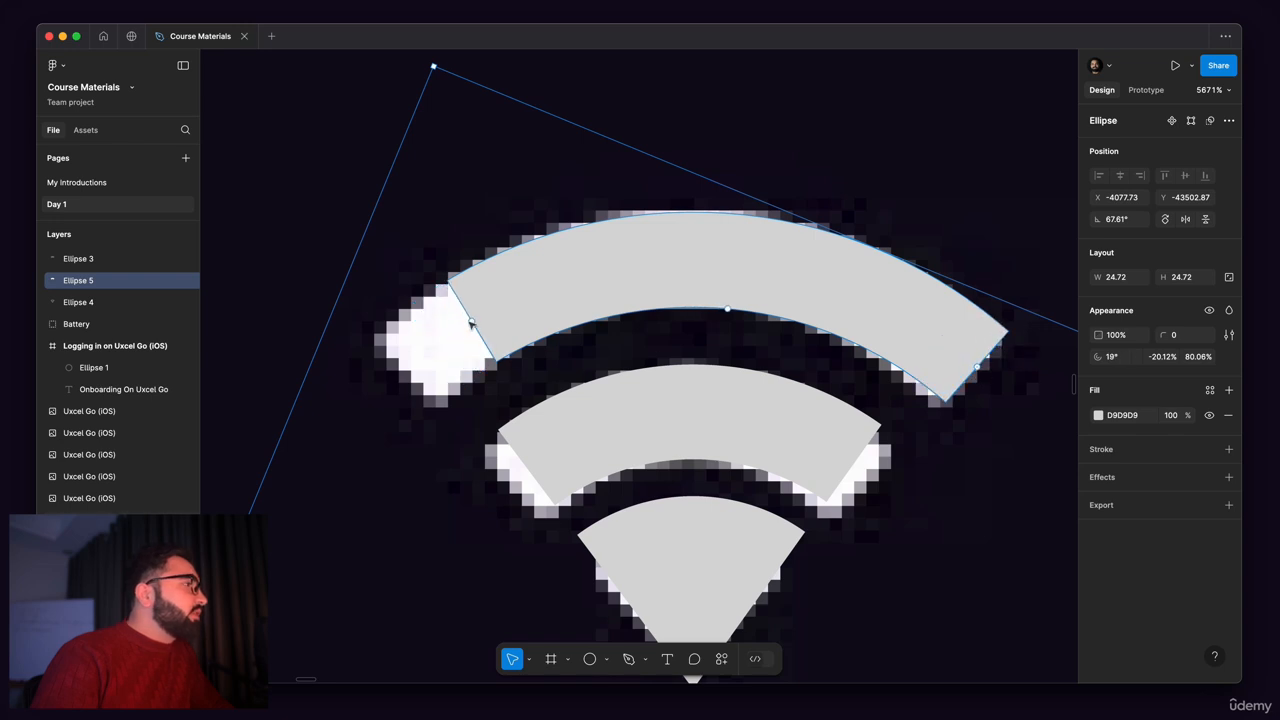
left_click_drag(473, 322, 401, 375)
Step: Widen the middle arc to match the reference with a start of about 18.19° and a sweep of about -22.9%
left_click(781, 461)
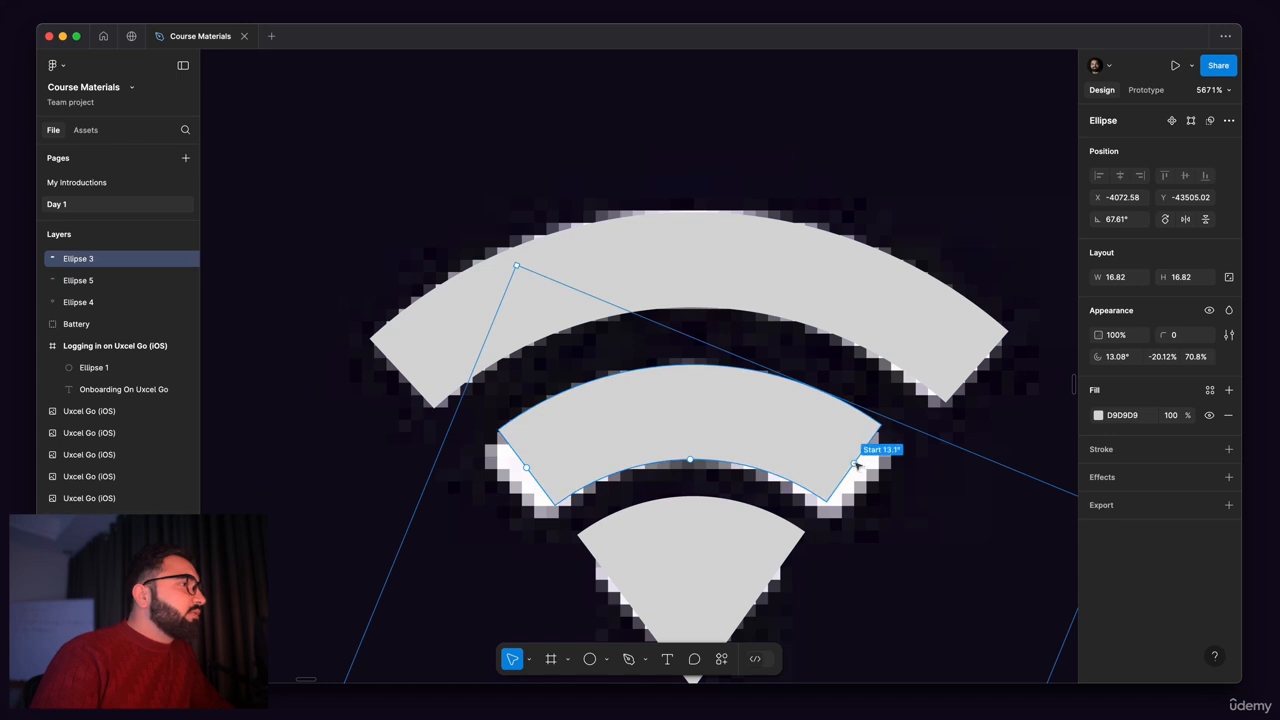
left_click_drag(856, 466, 875, 479)
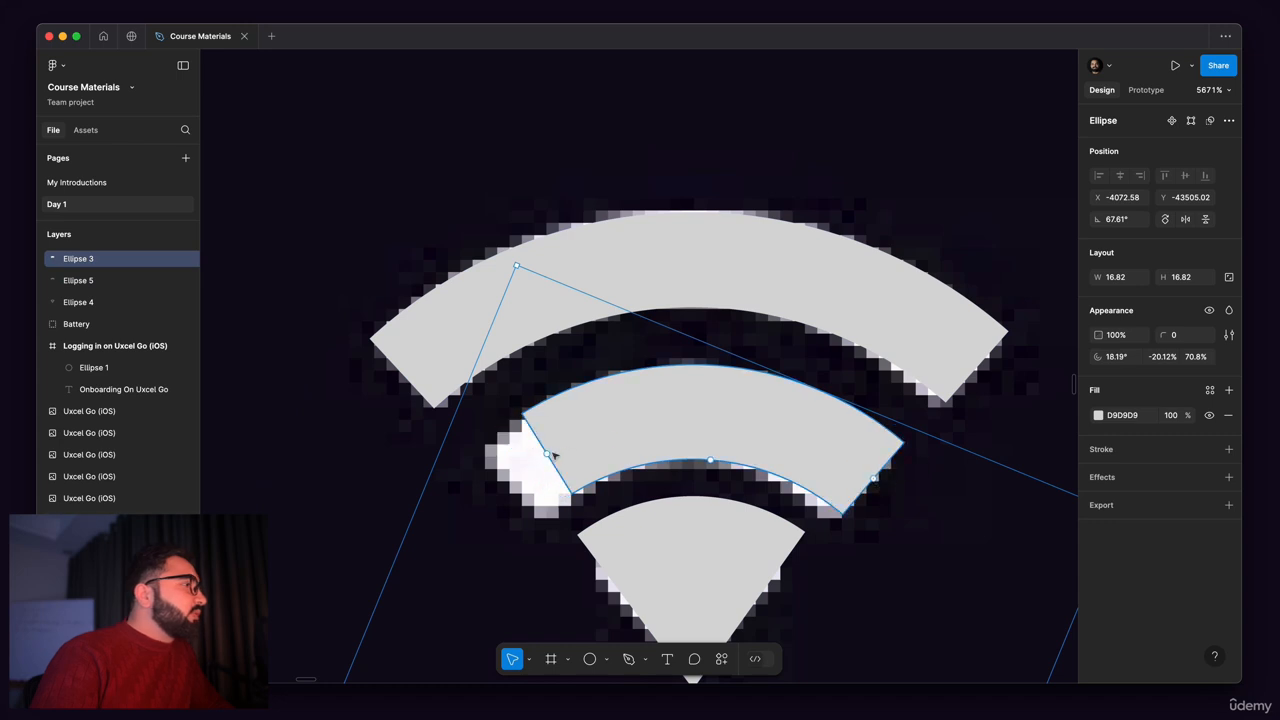
left_click_drag(548, 455, 520, 497)
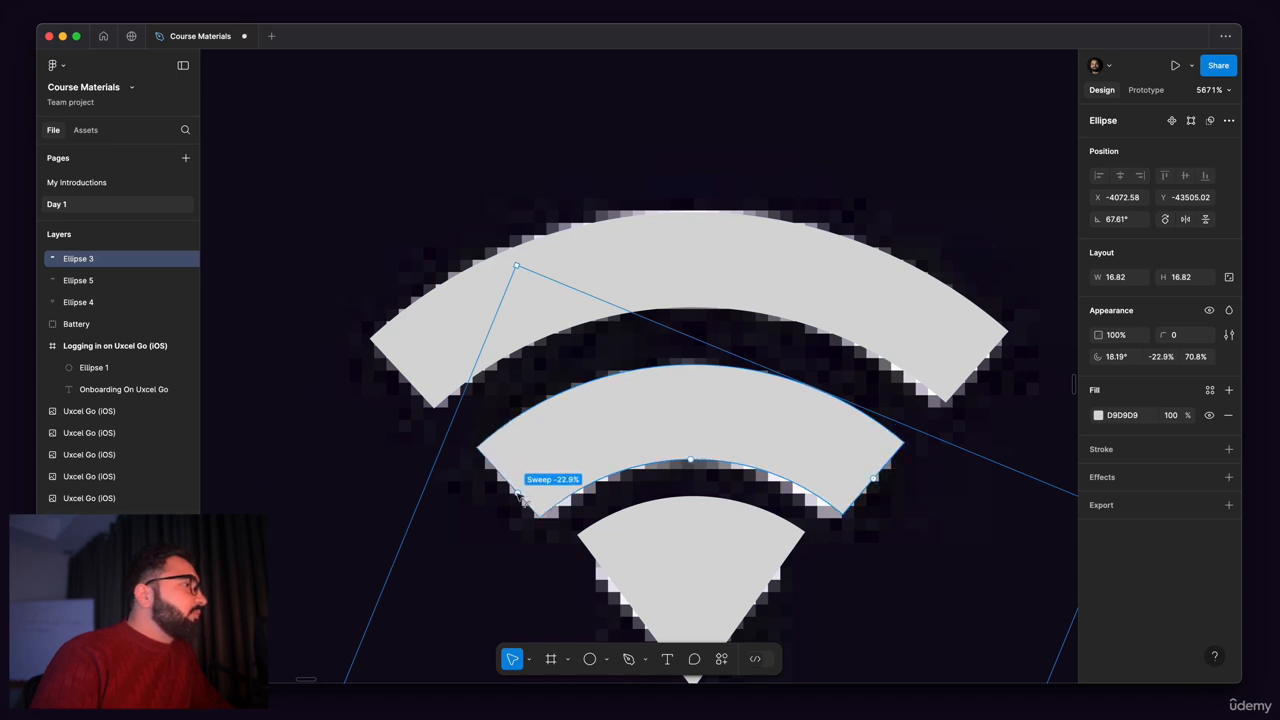
Step: Group the wedge and the two arcs of the Wi-Fi icon, leaving the reference image out of the group
scroll(749, 529, "down", 5)
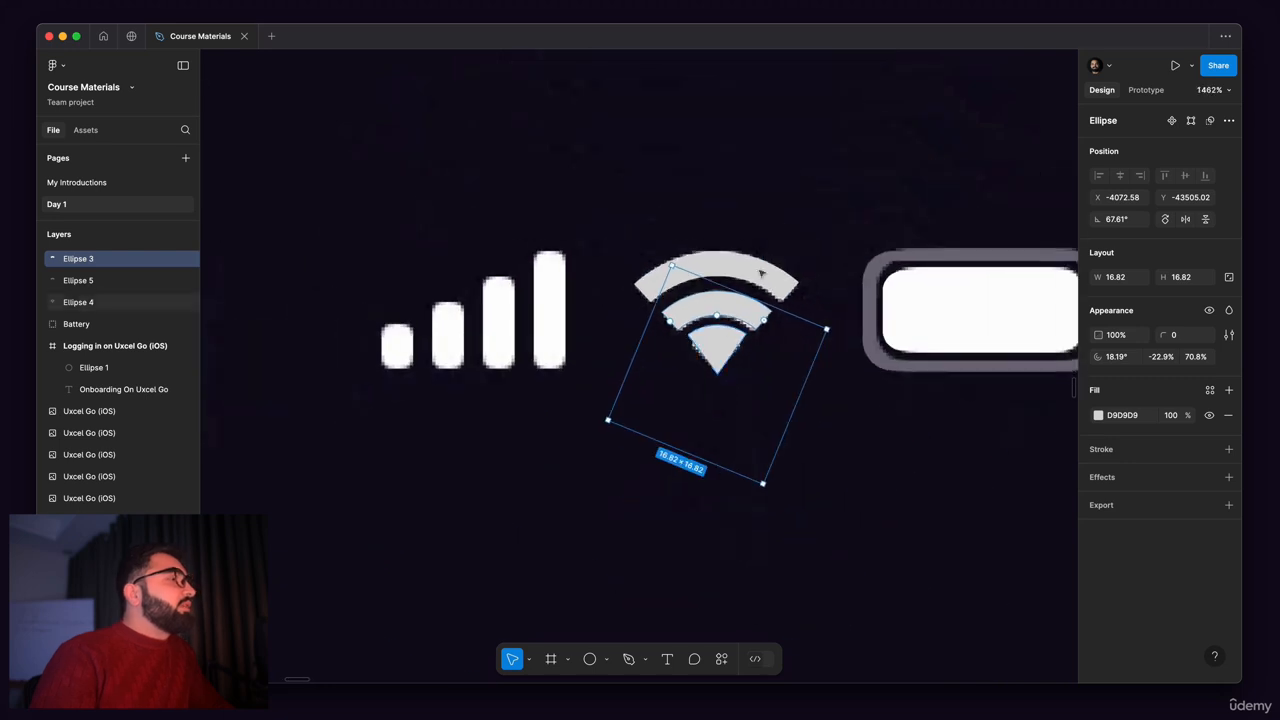
left_click(760, 273)
scroll(700, 280, "up", 5)
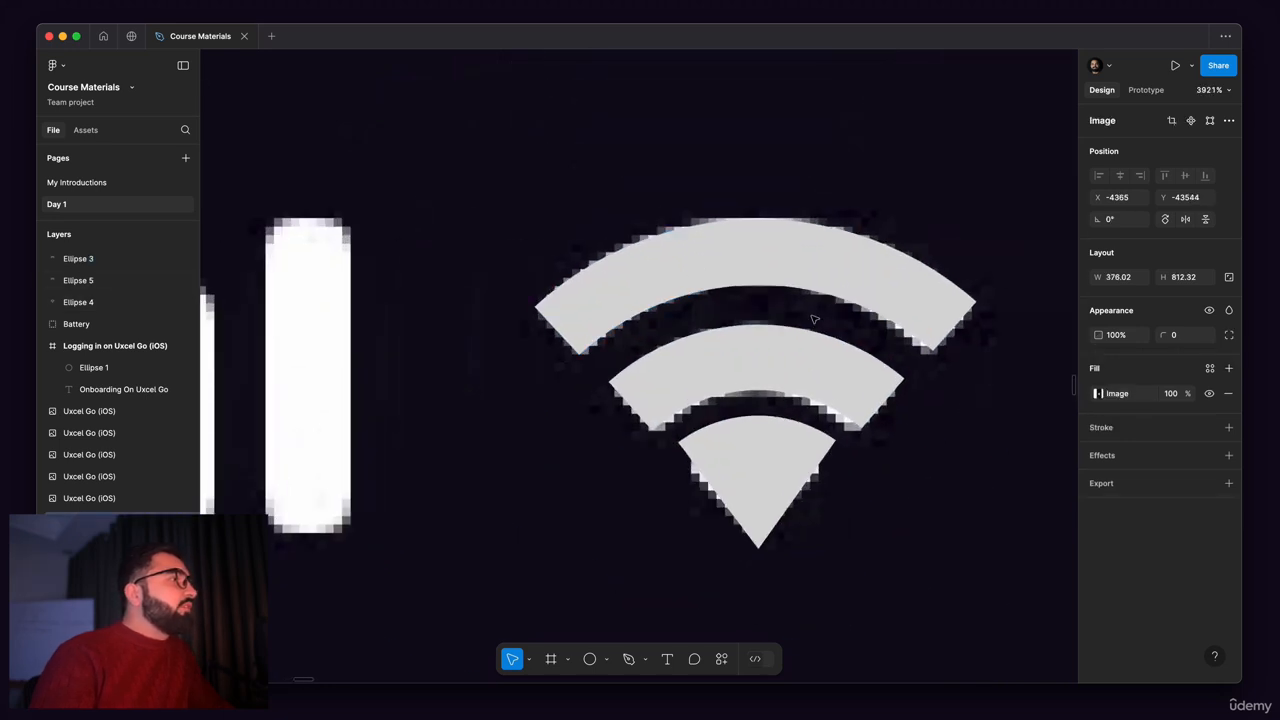
scroll(740, 360, "down", 5)
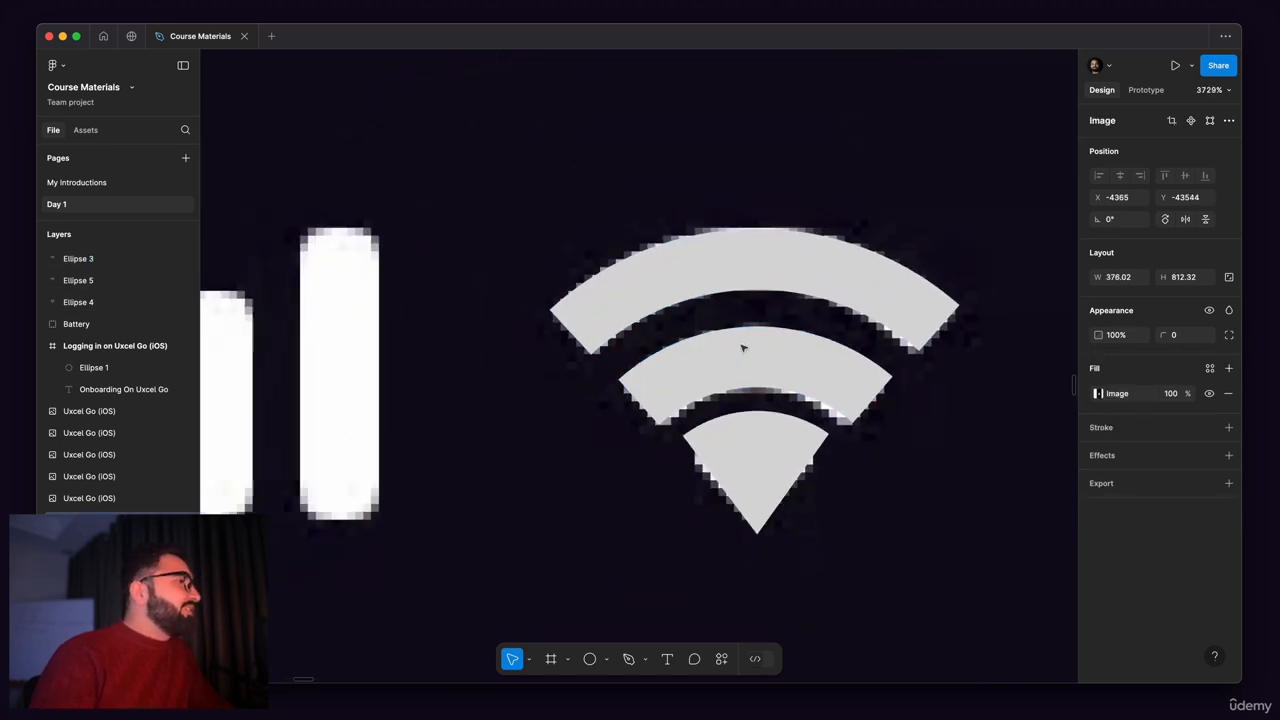
left_click_drag(715, 109, 795, 398)
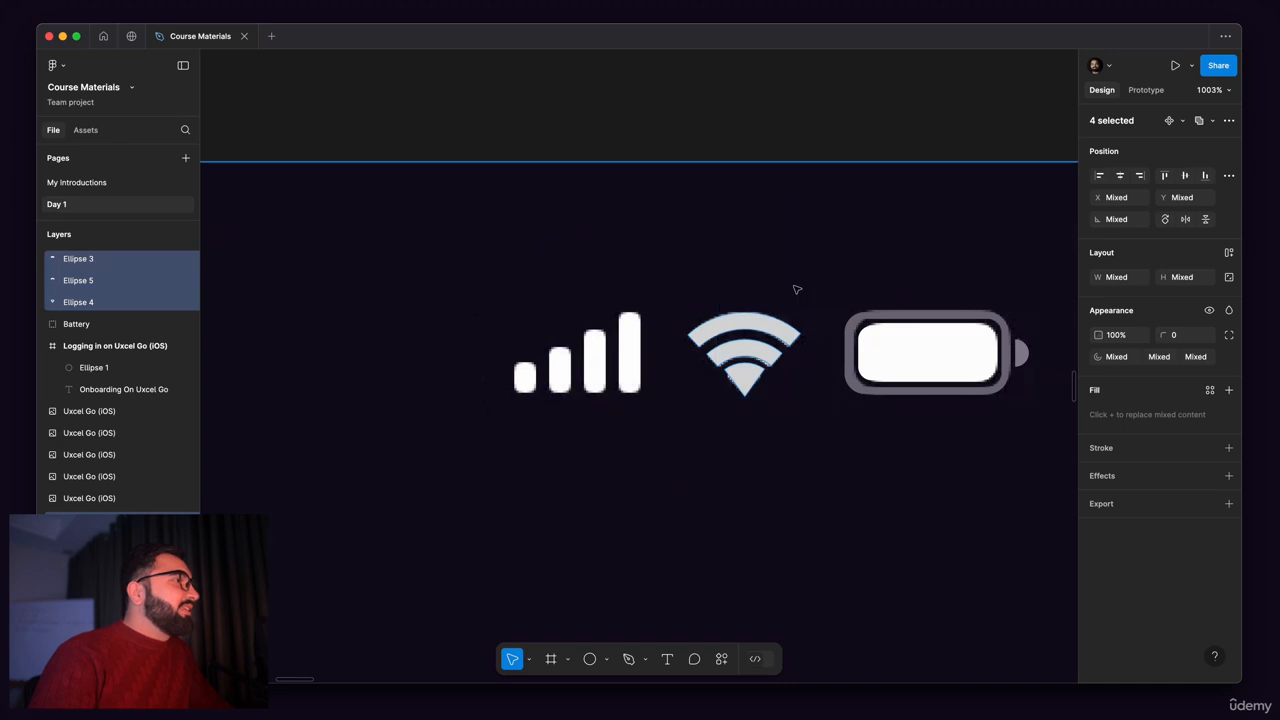
left_click(765, 340)
scroll(775, 345, "up", 3)
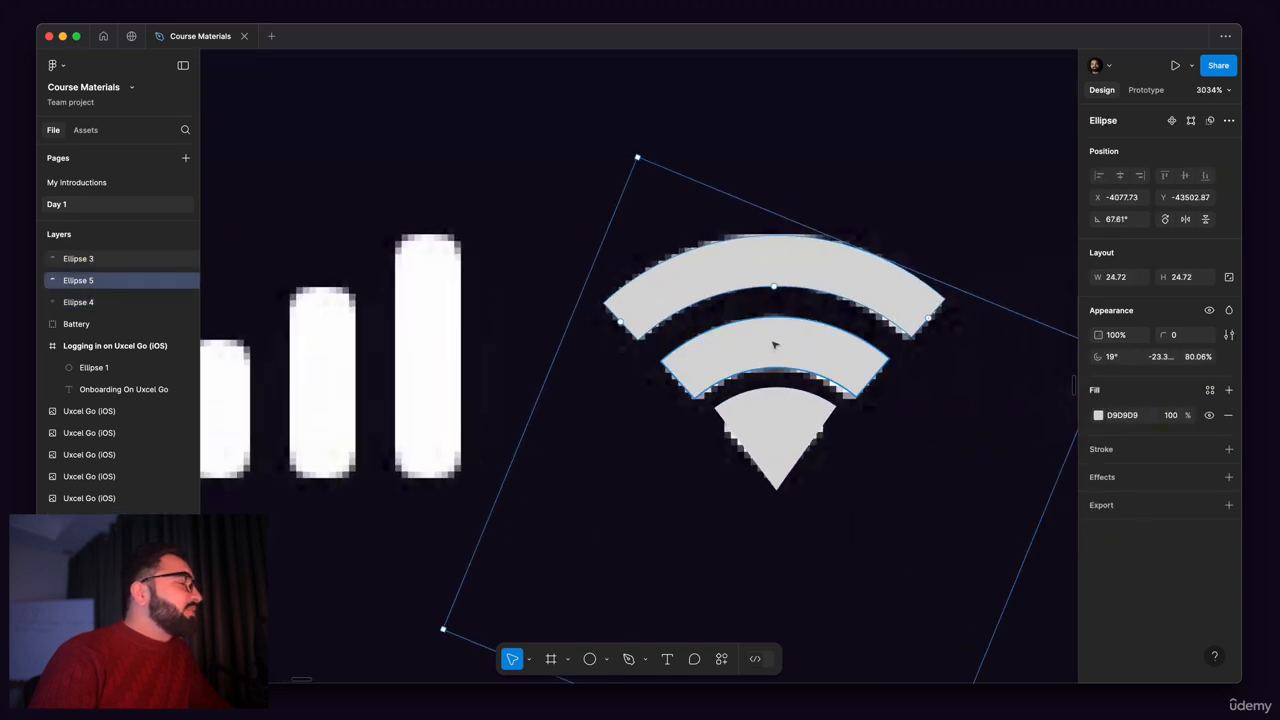
left_click(773, 345, "shift")
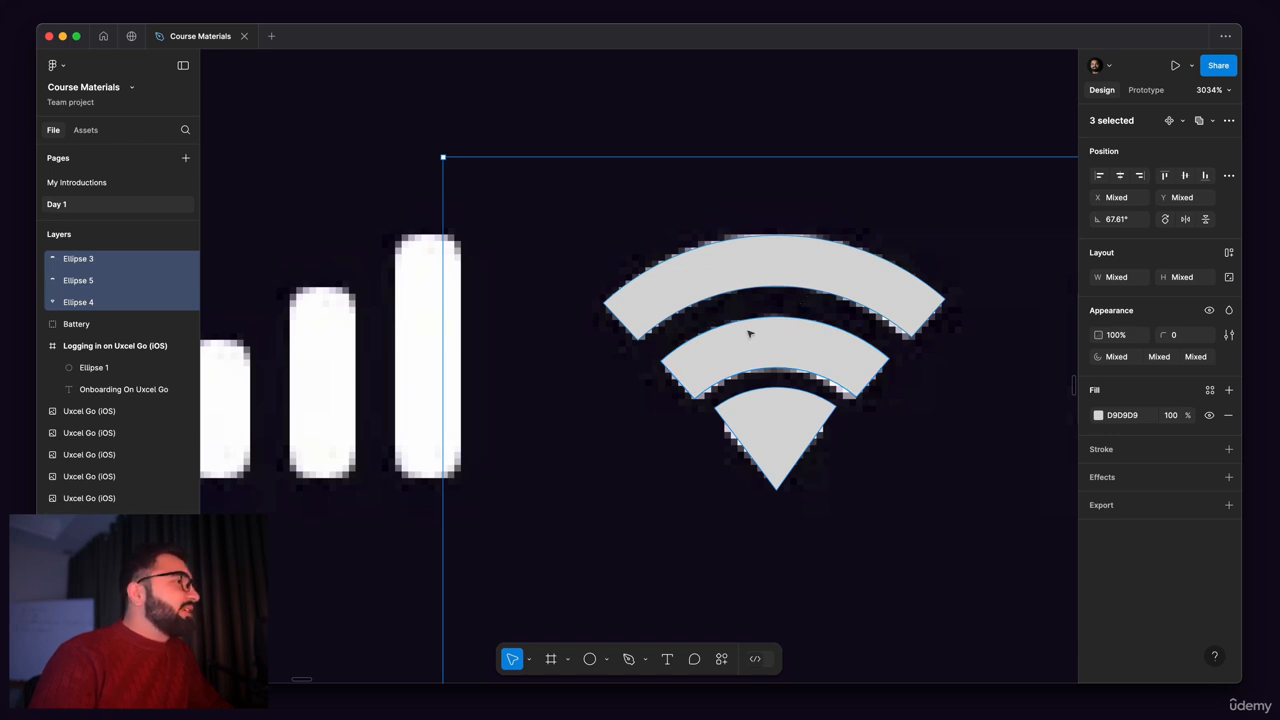
scroll(749, 334, "right", 3)
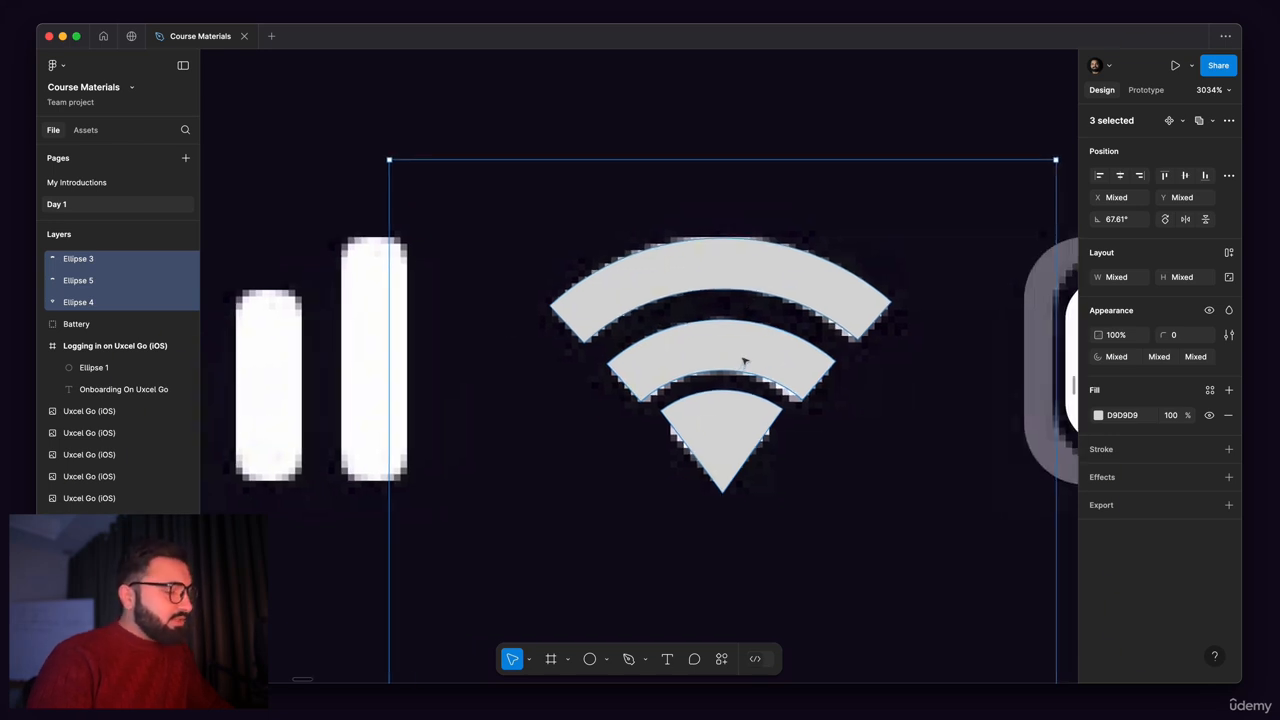
key("super+g")
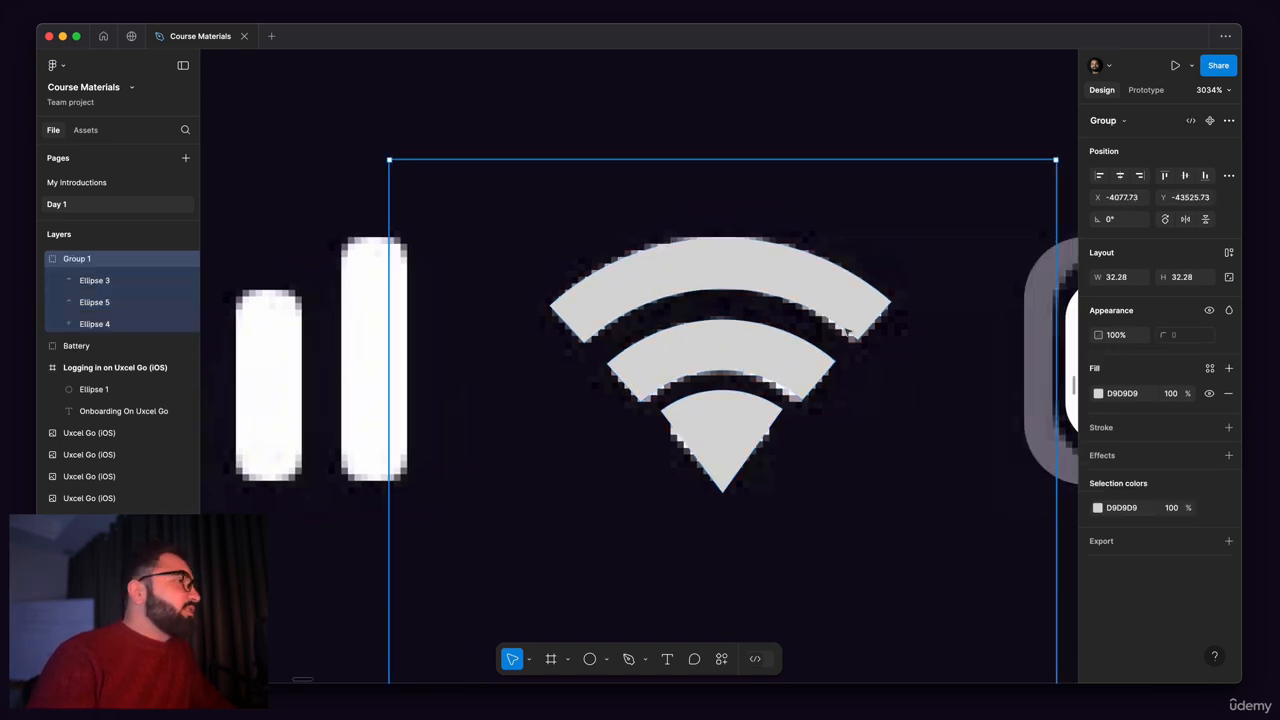
Step: Rename the Wi-Fi icon's group as Wifi
double_click(76, 259)
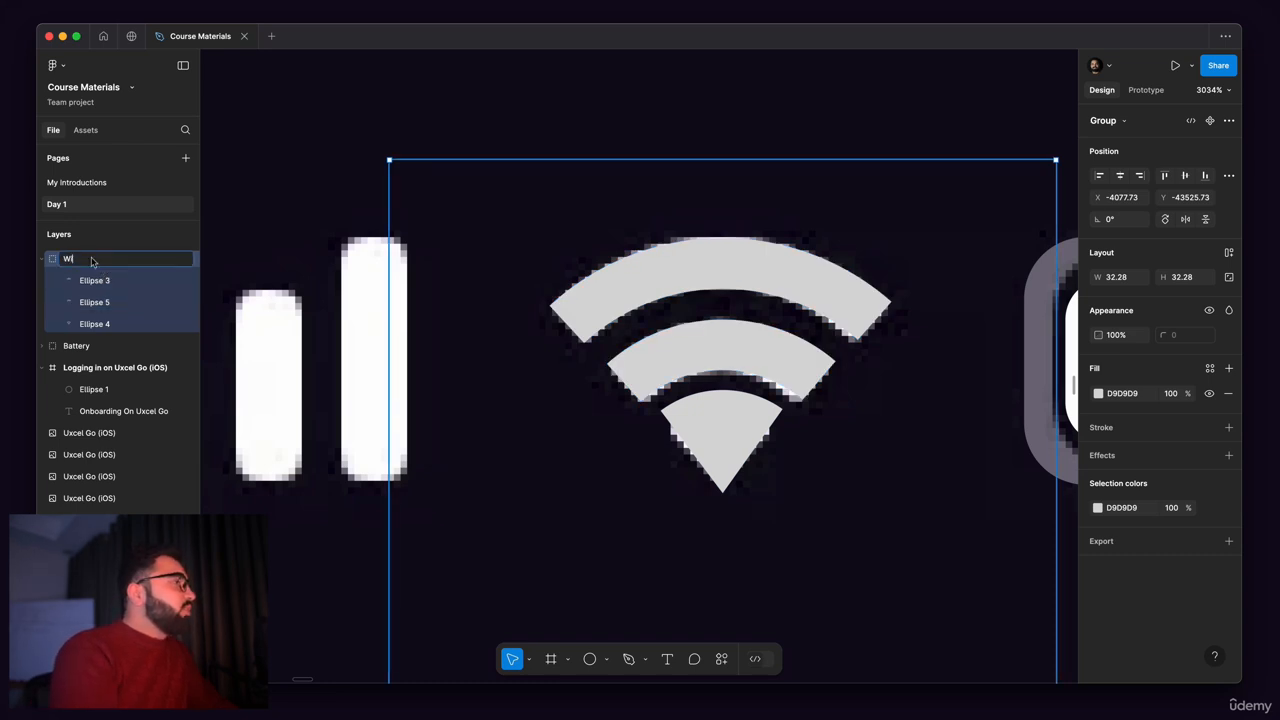
type("Wifi")
key("Return")
scroll(259, 306, "down", 5)
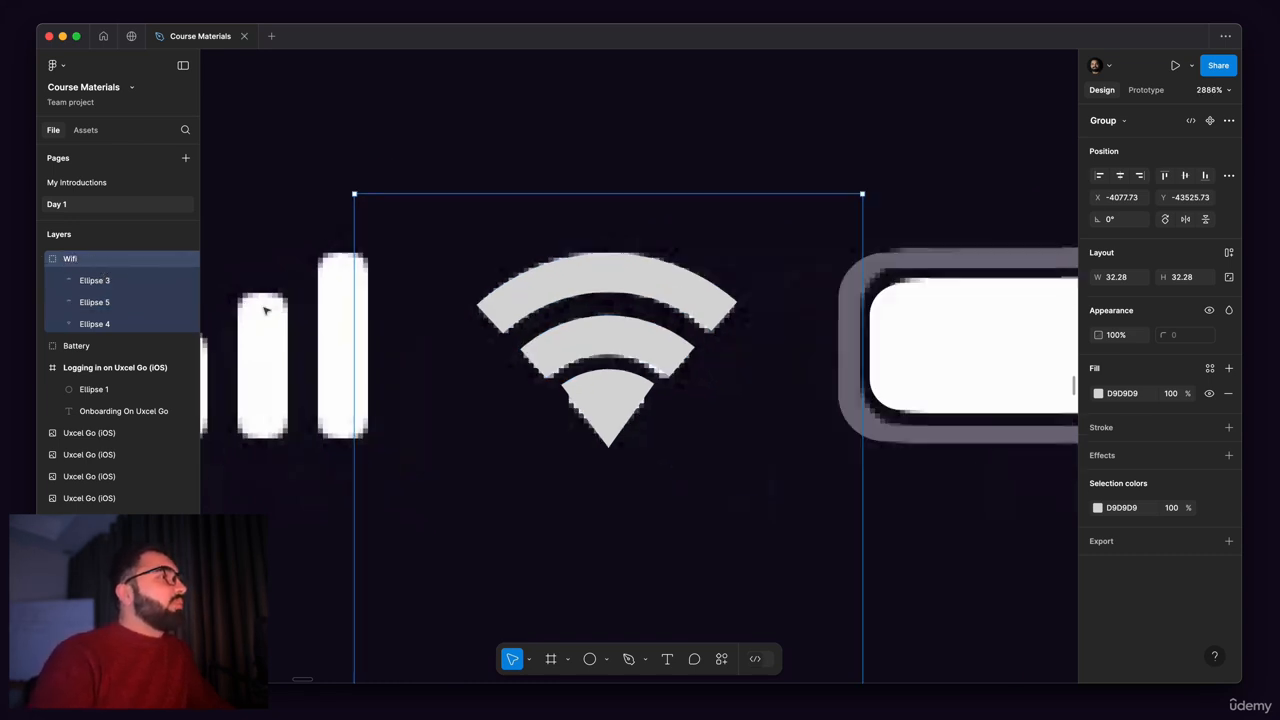
Step: Recolour all shapes in the Wifi group to white (FFFFFF), keeping the icon in place over the reference
left_click(541, 118)
left_click_drag(417, 210, 791, 187)
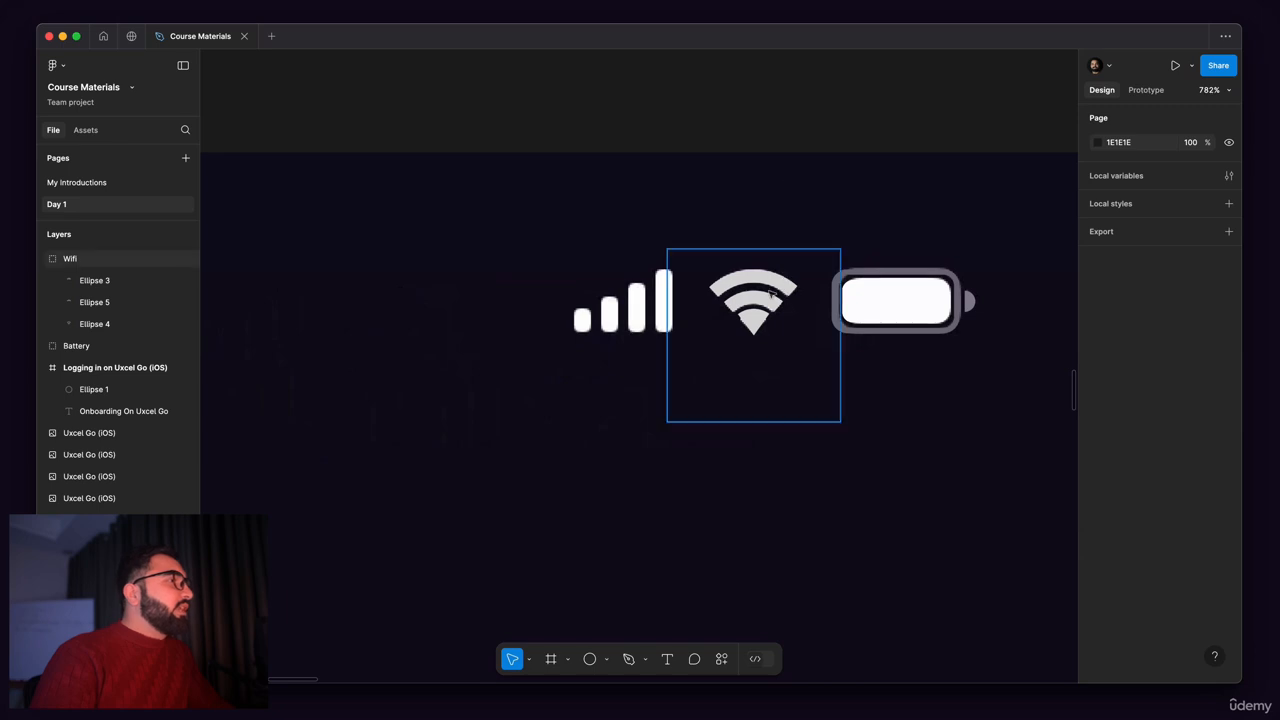
scroll(732, 311, "up", 3)
scroll(735, 312, "down", 1)
left_click(740, 350)
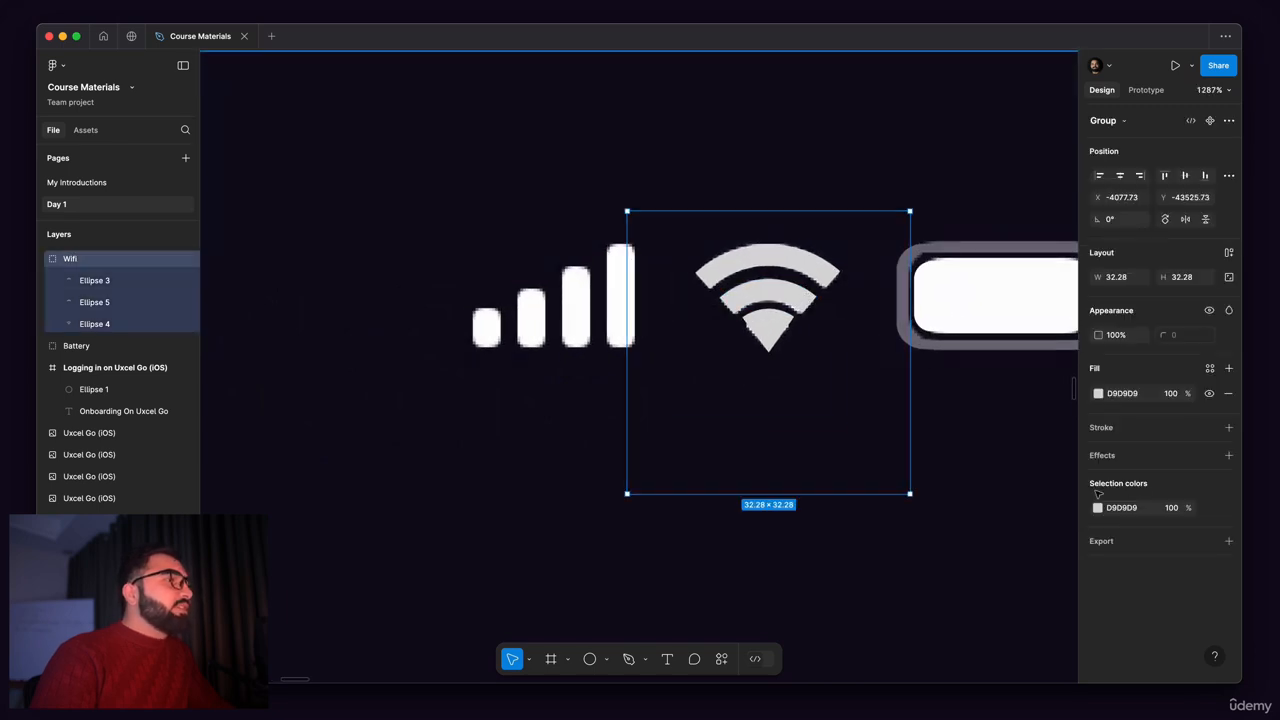
left_click(1098, 508)
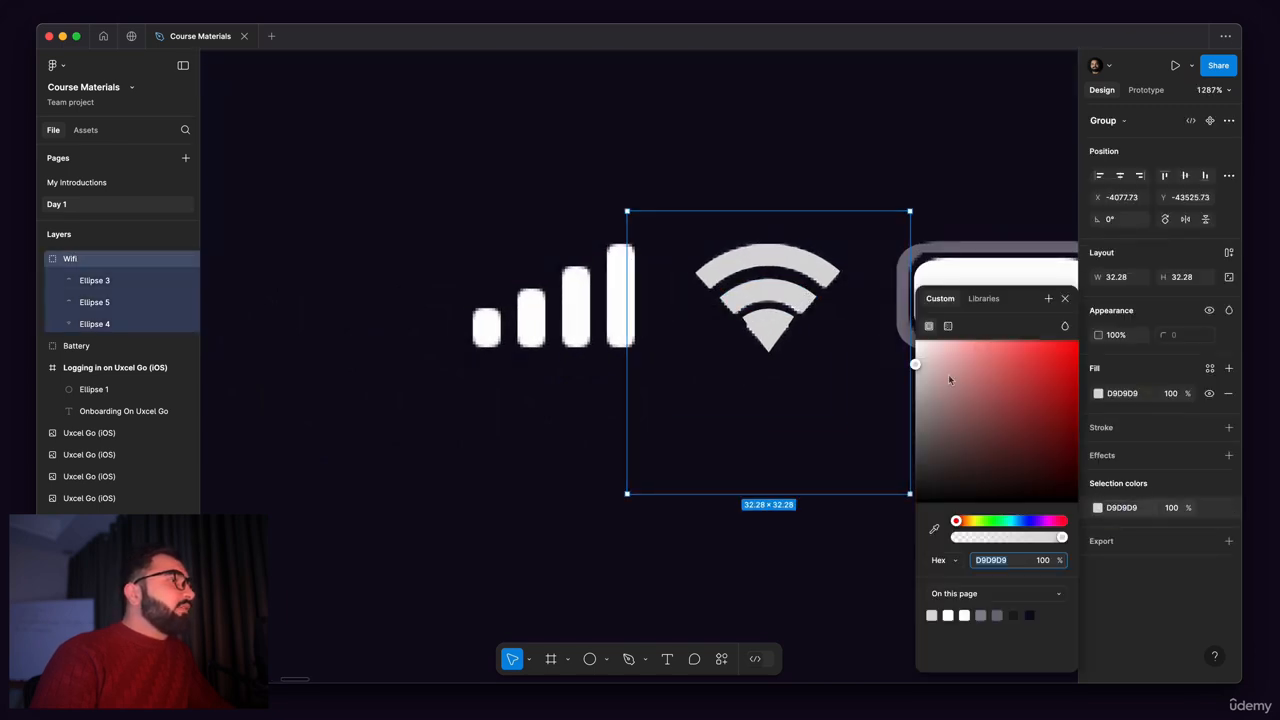
left_click_drag(950, 379, 628, 175)
scroll(770, 305, "down", 2)
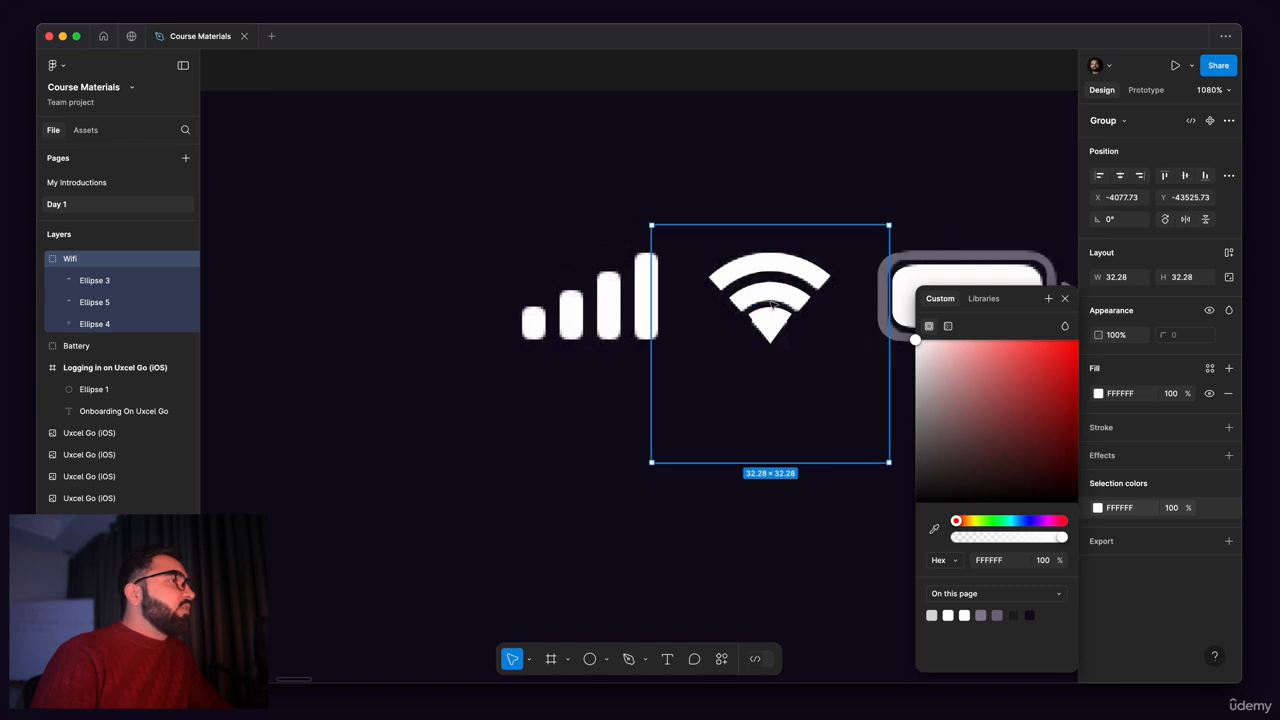
left_click_drag(771, 304, 771, 403)
key("super+z")
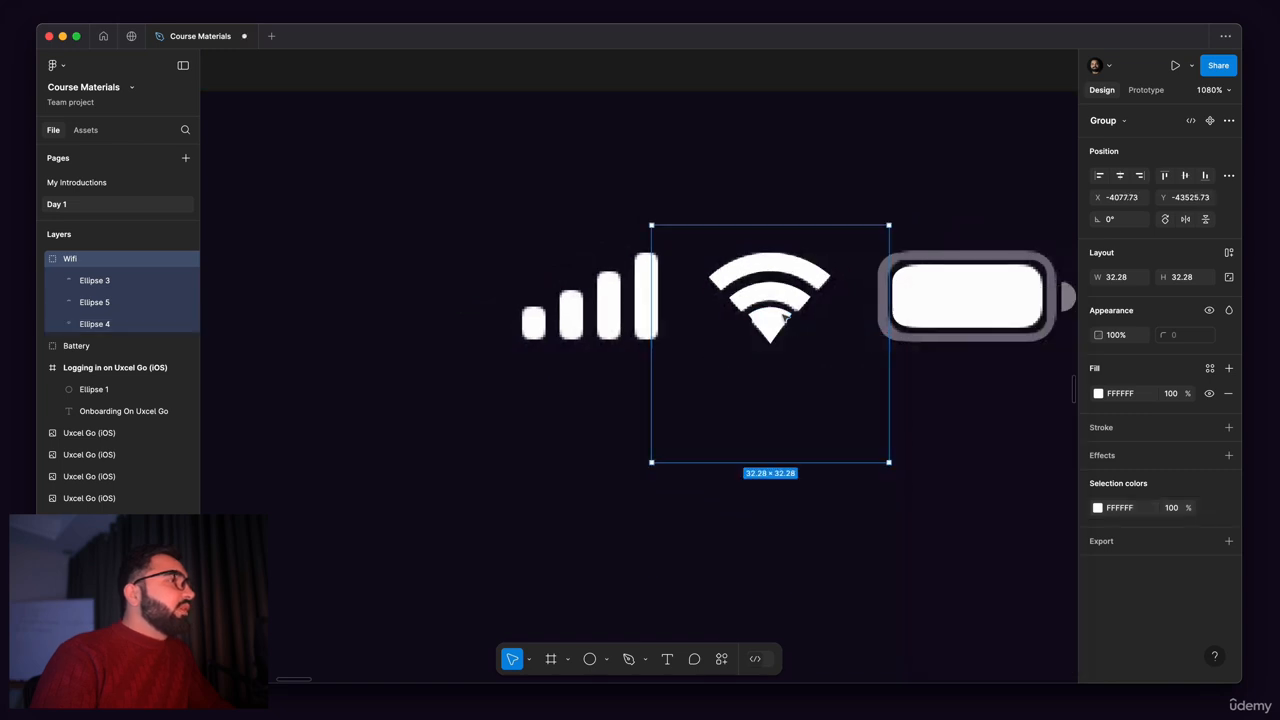
Step: Shrink the wedge at the base of the Wi-Fi icon from its centre to about 8.85 by 8.85
scroll(785, 318, "up", 6)
scroll(754, 314, "up", 4)
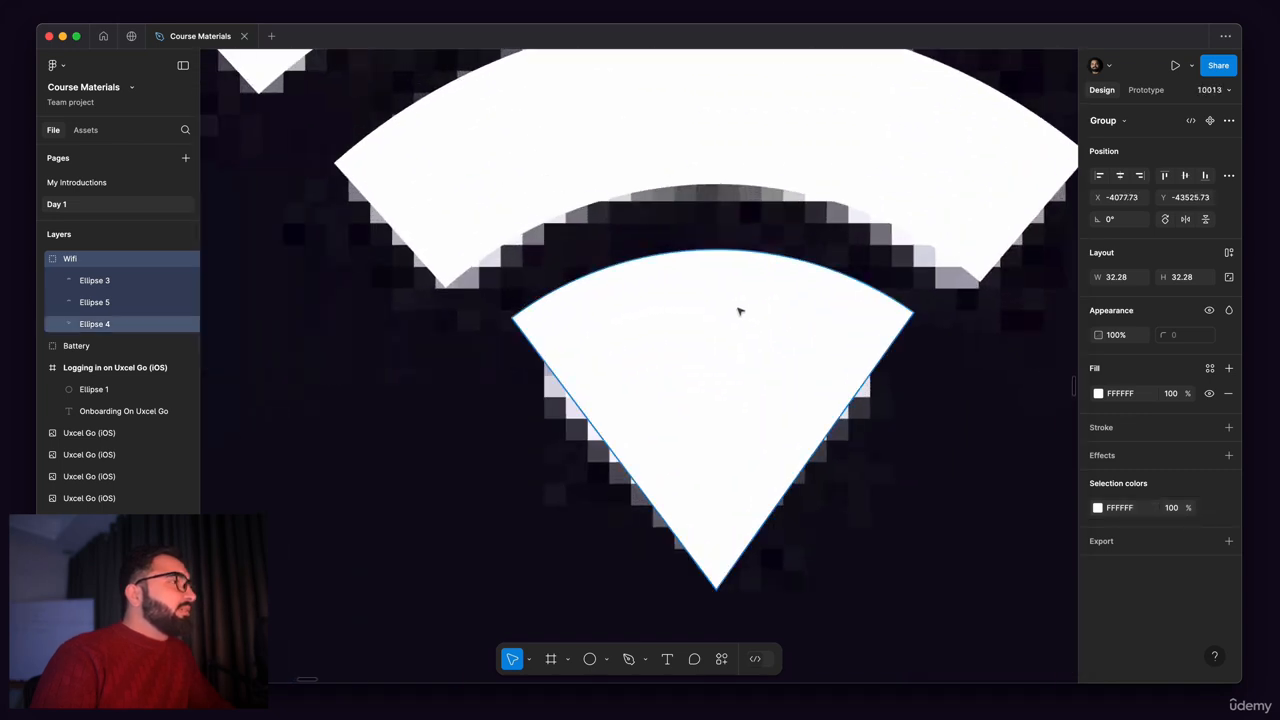
double_click(735, 290)
key("alt")
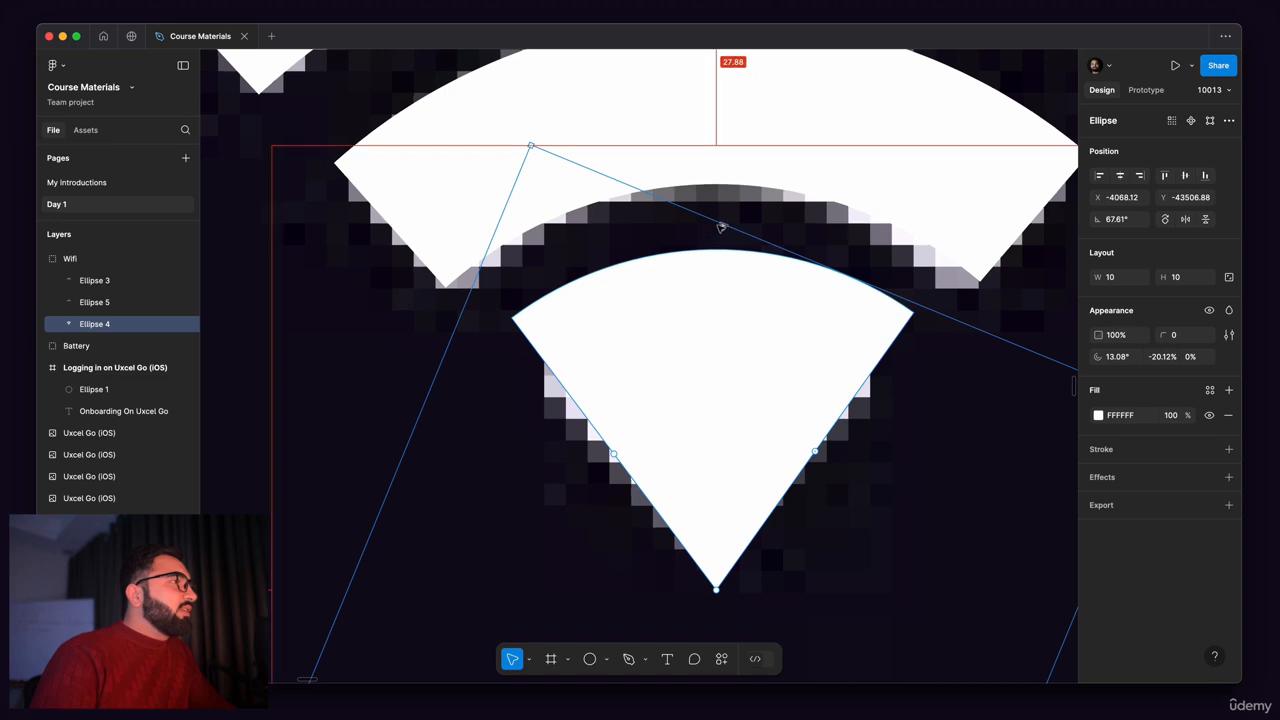
left_click_drag(717, 230, 712, 262)
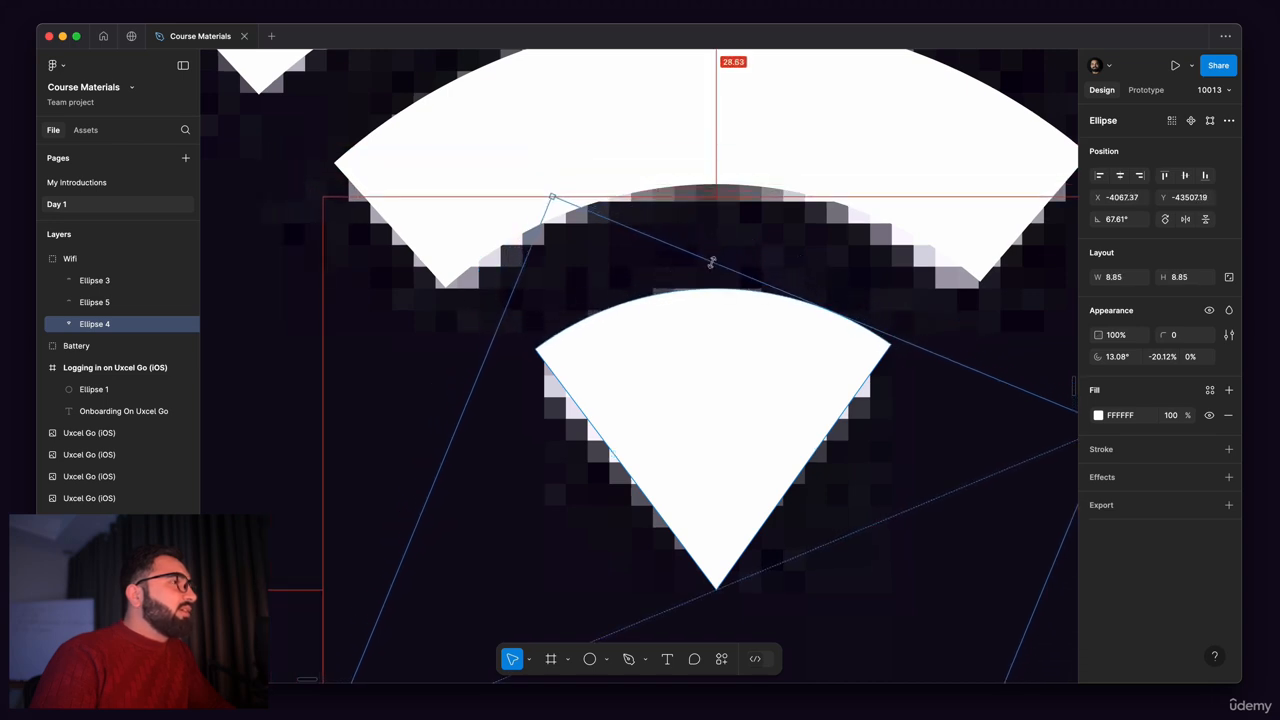
scroll(809, 321, "down", 8)
left_click(1003, 423)
Step: Draw a 3 by 5 rectangle with a corner radius of 1 over the shortest signal bar of the reference
scroll(867, 353, "down", 5)
left_click_drag(771, 384, 850, 421)
scroll(813, 348, "up", 5)
left_click_drag(748, 394, 782, 304)
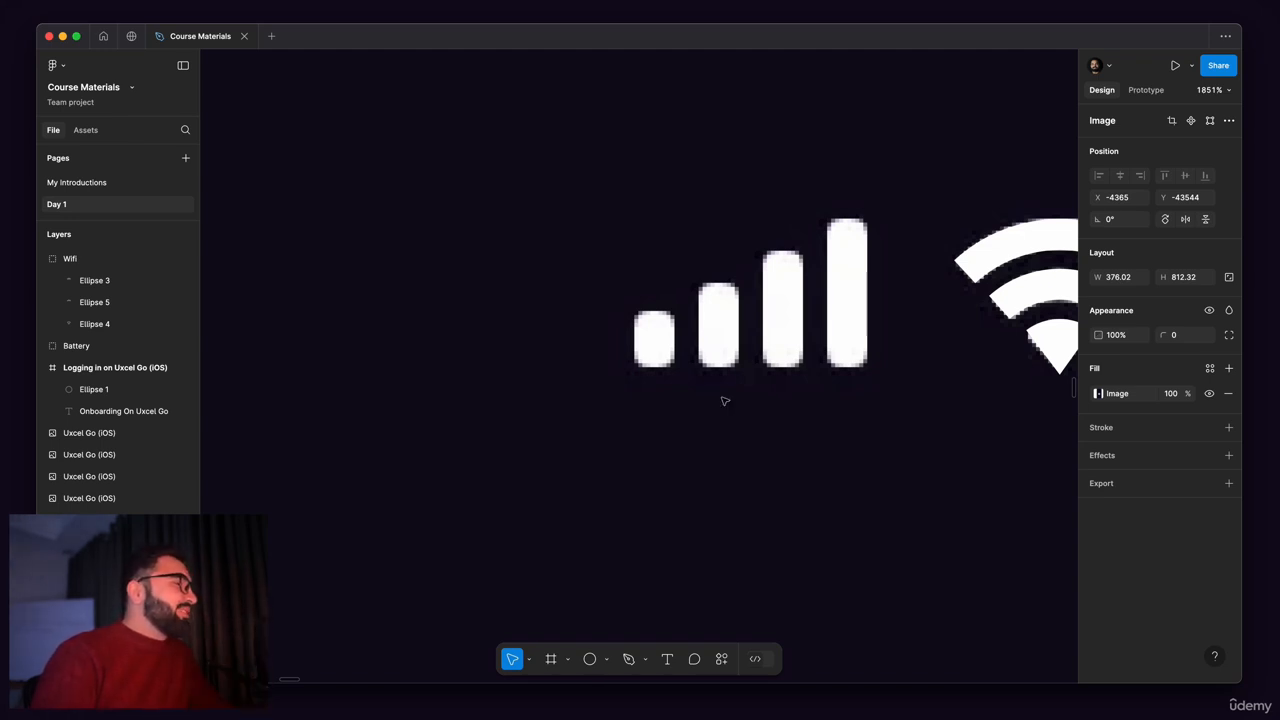
left_click(607, 659)
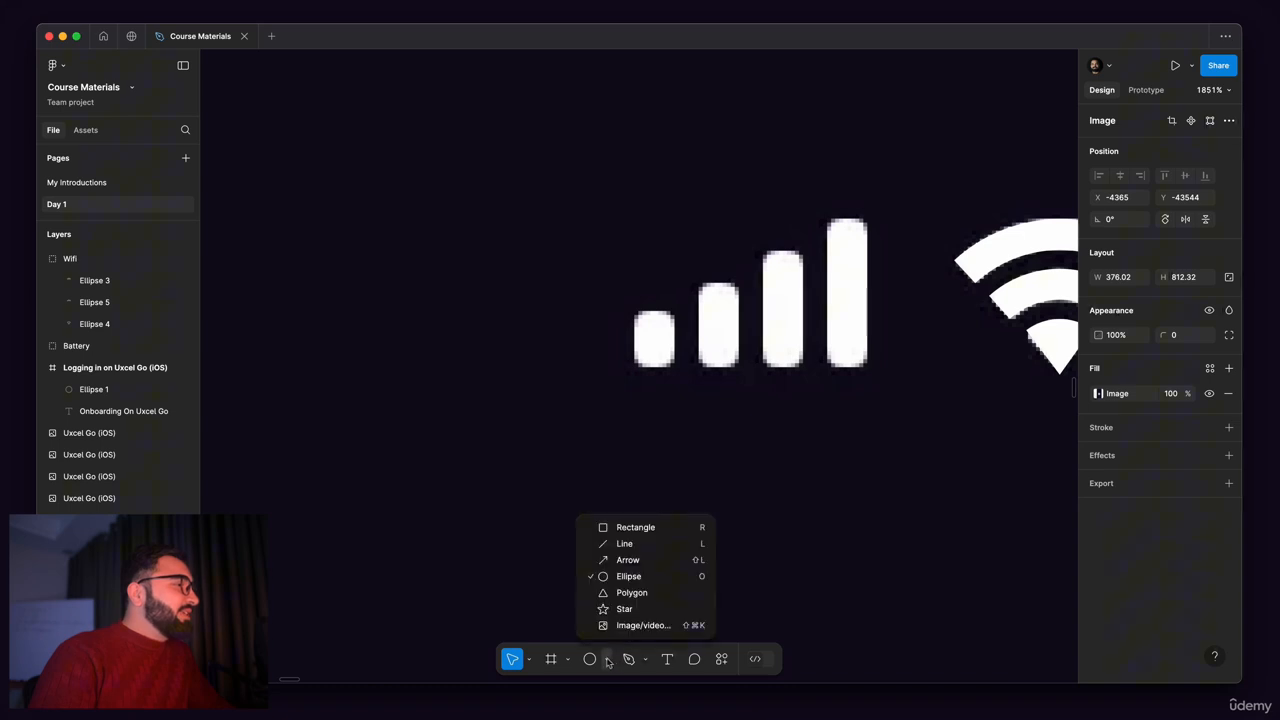
left_click(647, 529)
scroll(632, 310, "up", 5)
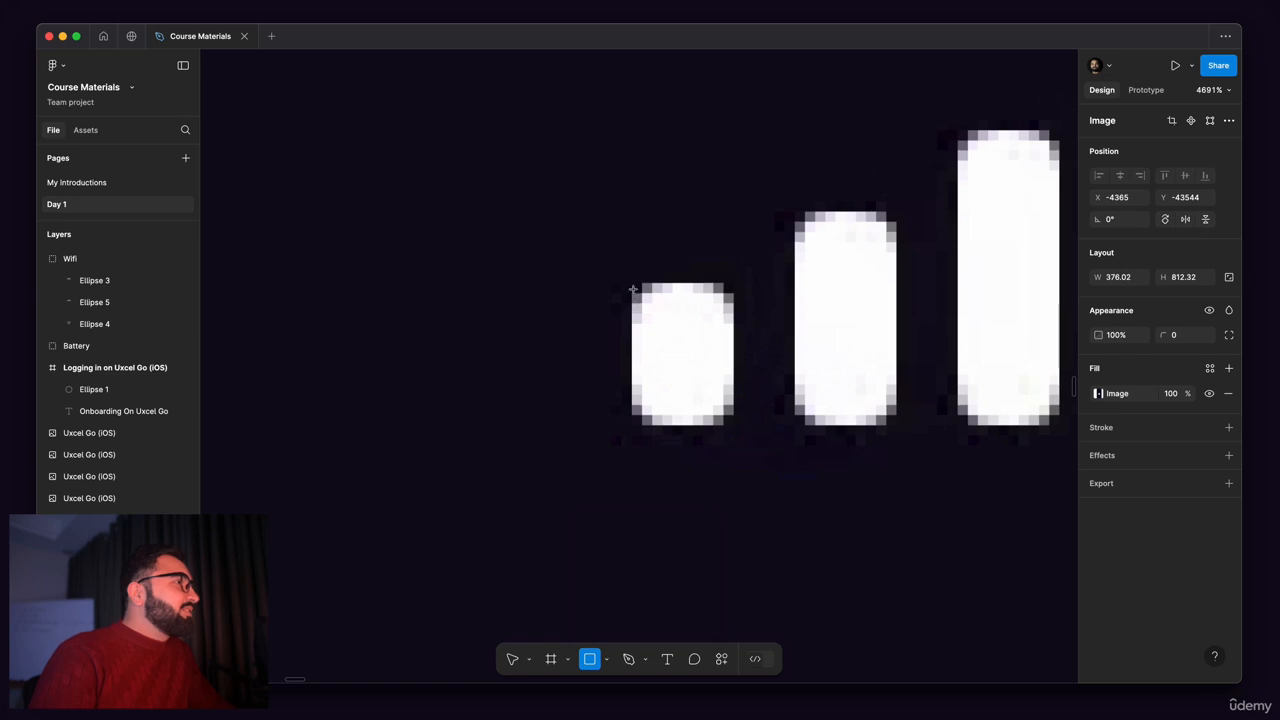
mouse_move(631, 284)
left_mouse_down()
mouse_move(740, 400)
mouse_move(740, 432)
left_mouse_up()
left_click_drag(731, 280, 632, 336)
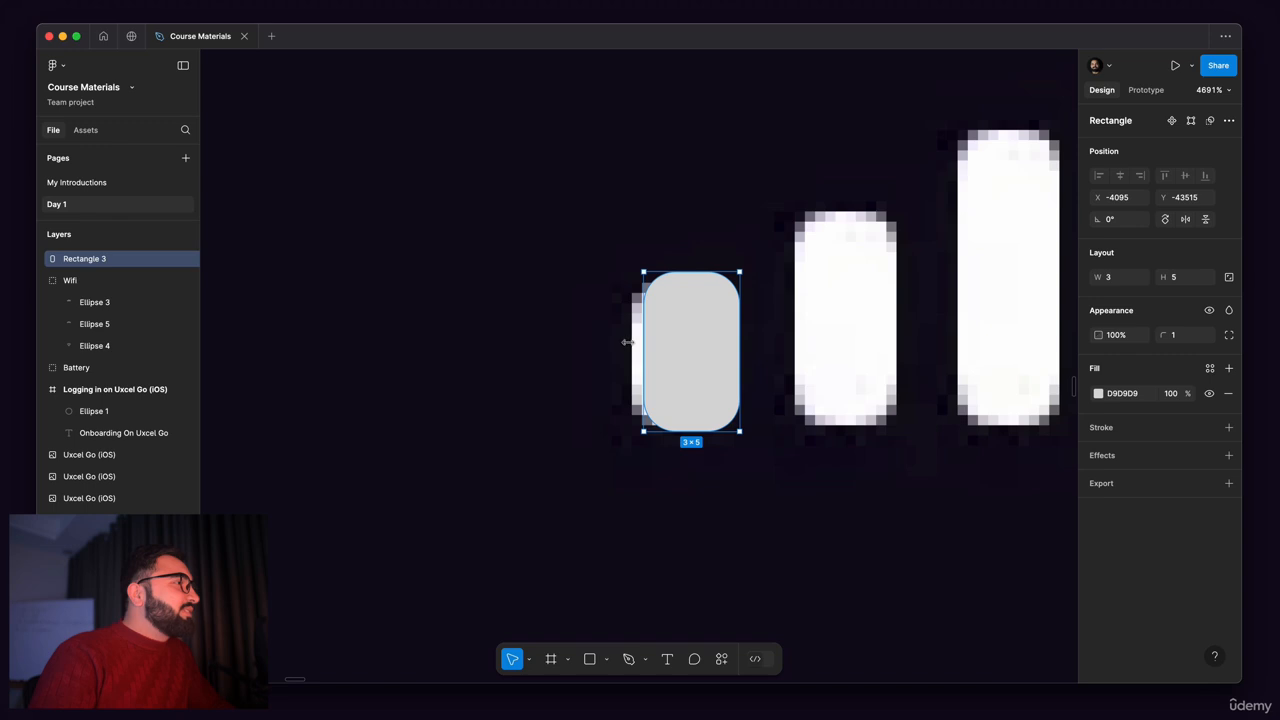
Step: Duplicate the first signal bar 2 units to its right and stretch the copy upward to the second reference bar's height
left_click_drag(671, 340, 834, 366)
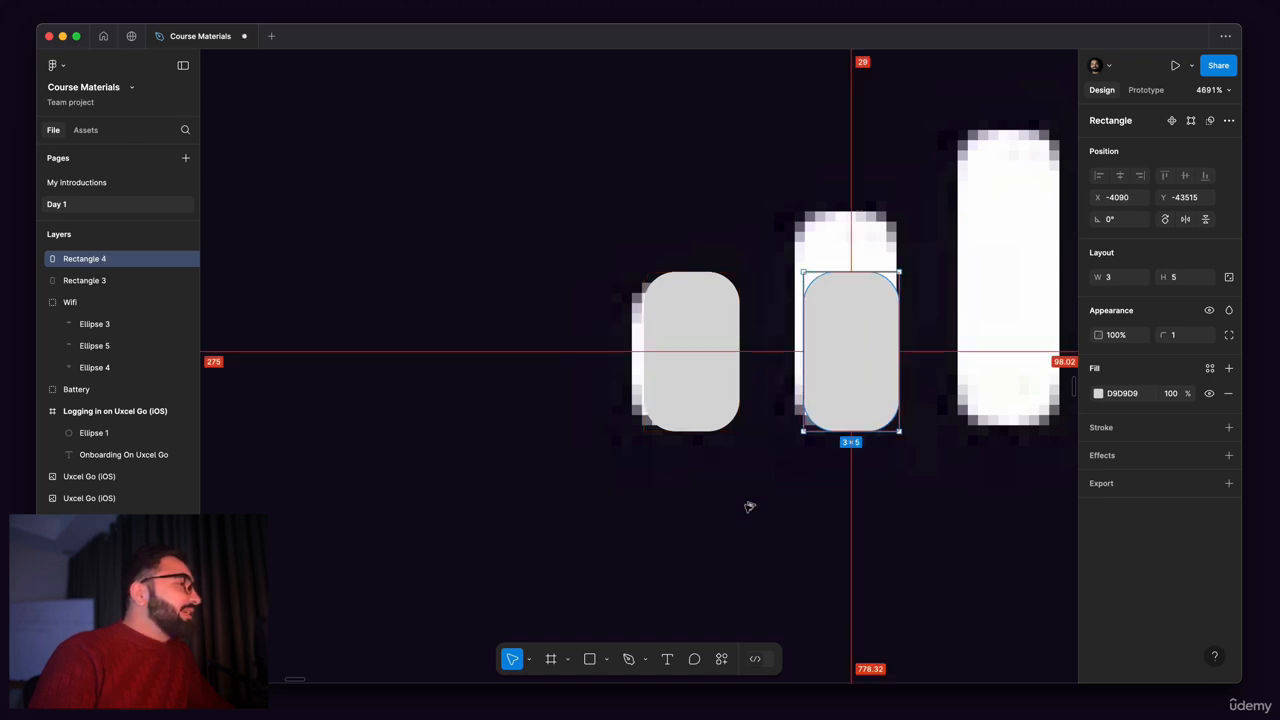
left_click(692, 409, "shift")
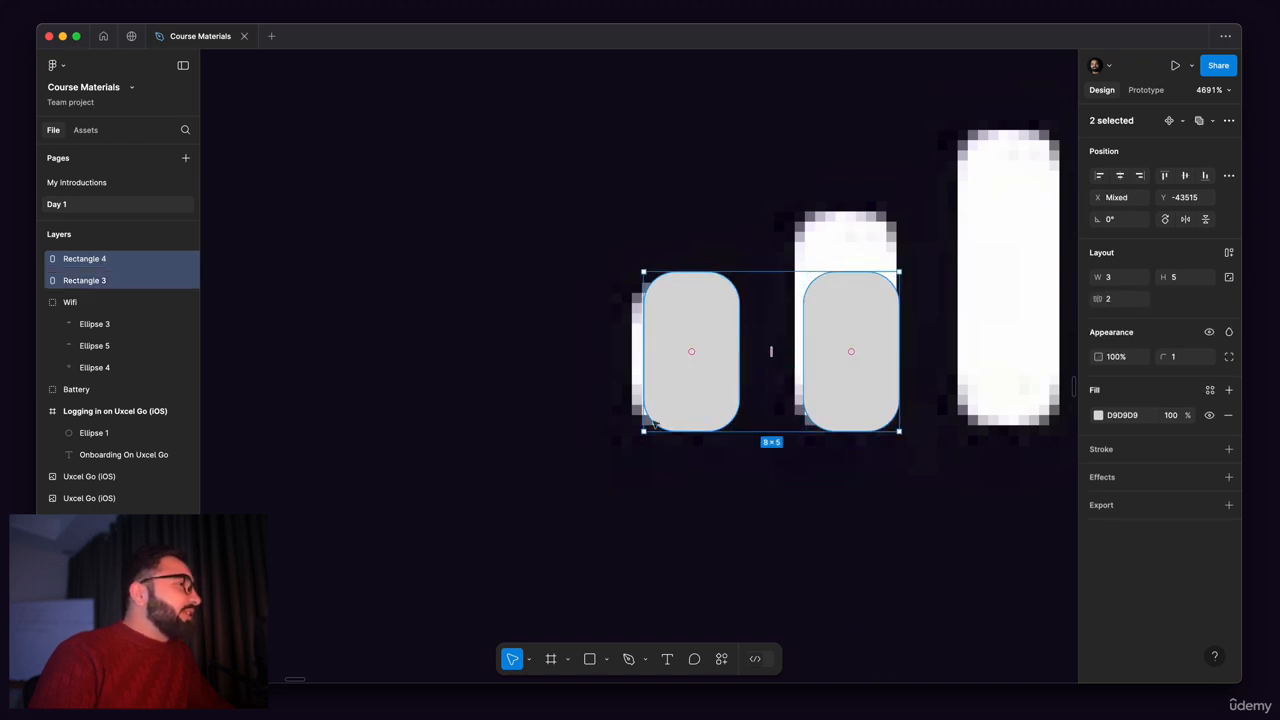
left_click(858, 397)
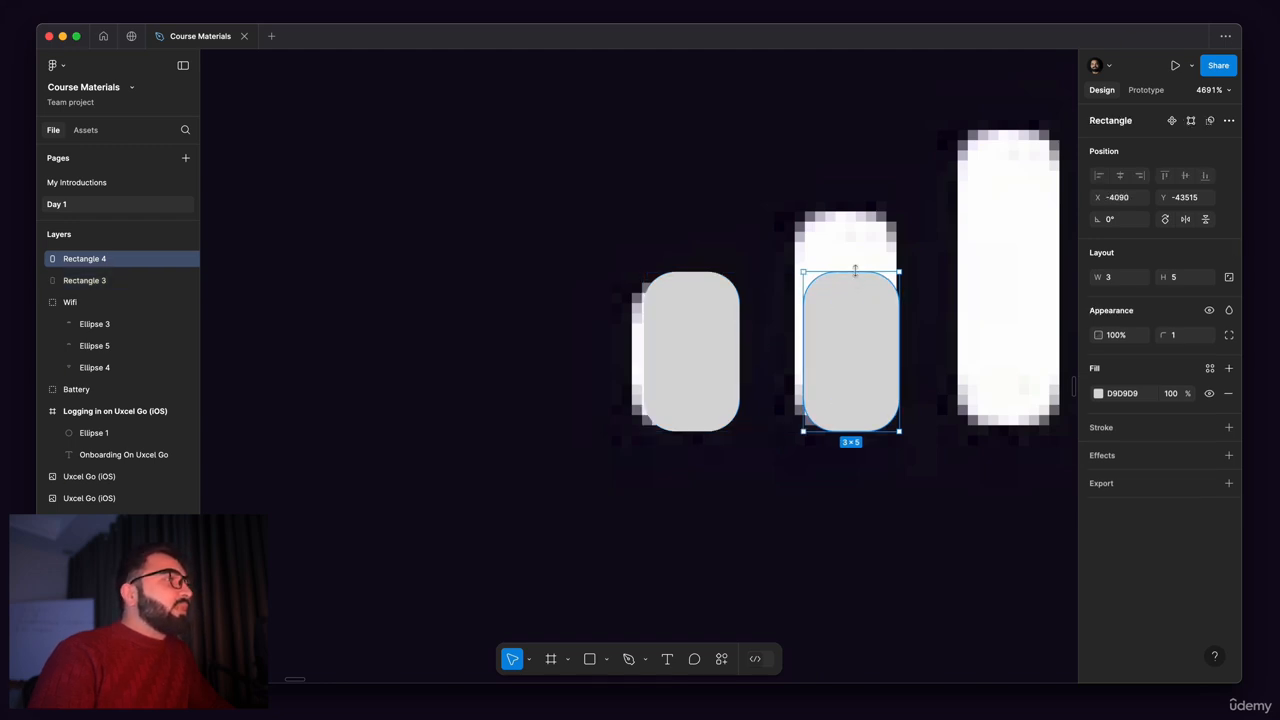
left_click_drag(858, 272, 858, 206)
Step: Duplicate the bar onto the third and fourth signal bars with gaps of 2, stretching the copies to heights of 9 and 12
scroll(848, 290, "up", 1)
left_click_drag(848, 290, 877, 366)
left_click_drag(858, 262, 862, 197)
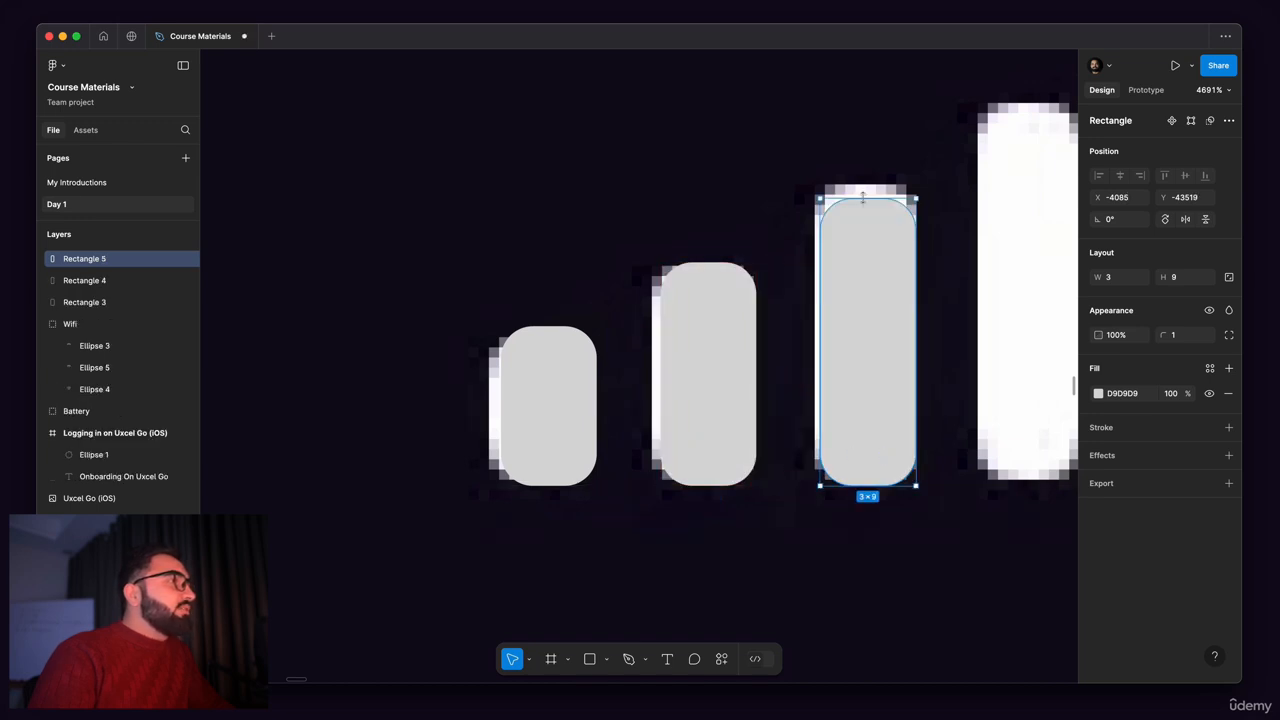
left_click_drag(831, 323, 760, 380)
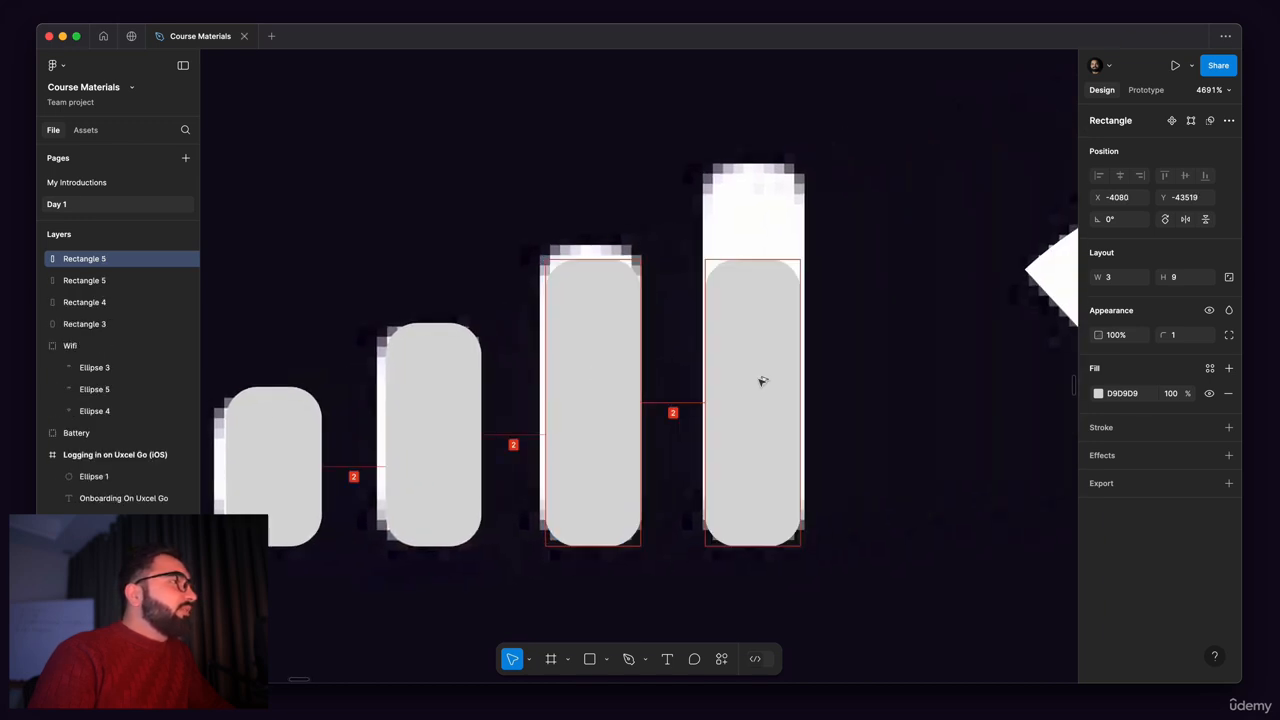
left_click_drag(772, 260, 775, 177)
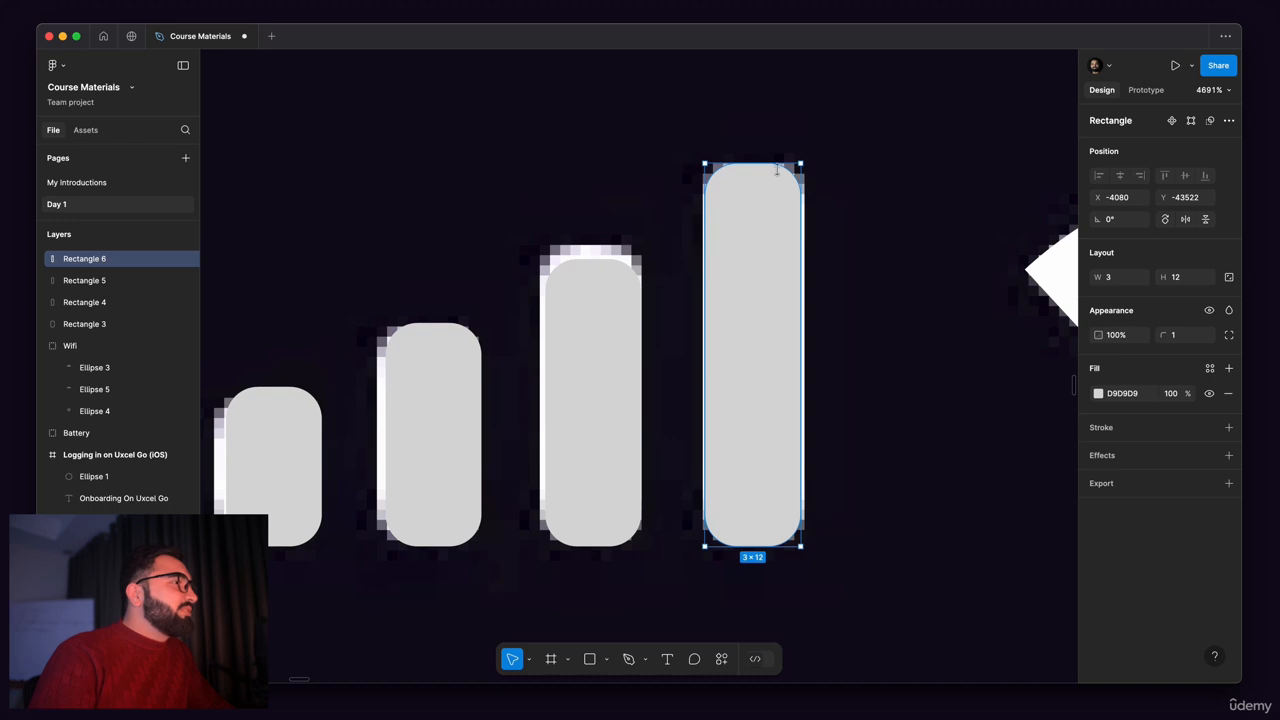
Step: Group the four signal bars and rename the group as Network
scroll(774, 351, "down", 4)
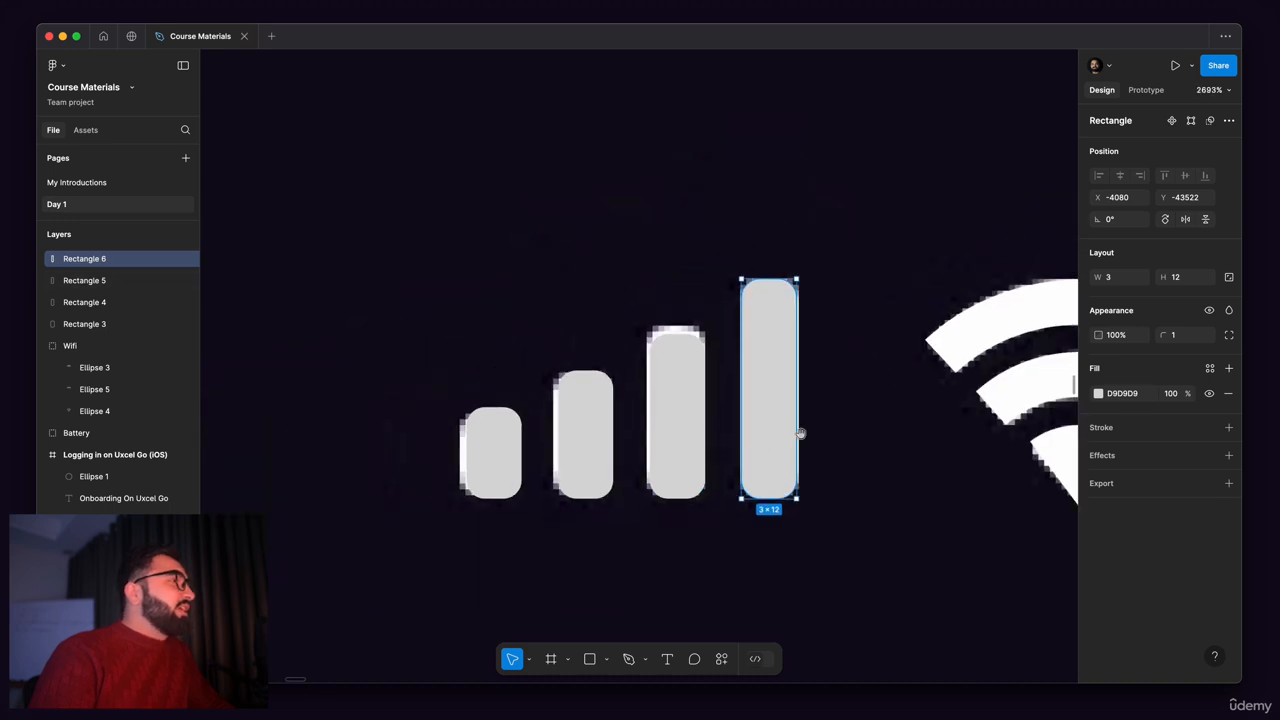
scroll(800, 433, "left", 3)
left_click(791, 386, "shift")
left_click(694, 403, "shift")
left_click(611, 416, "shift")
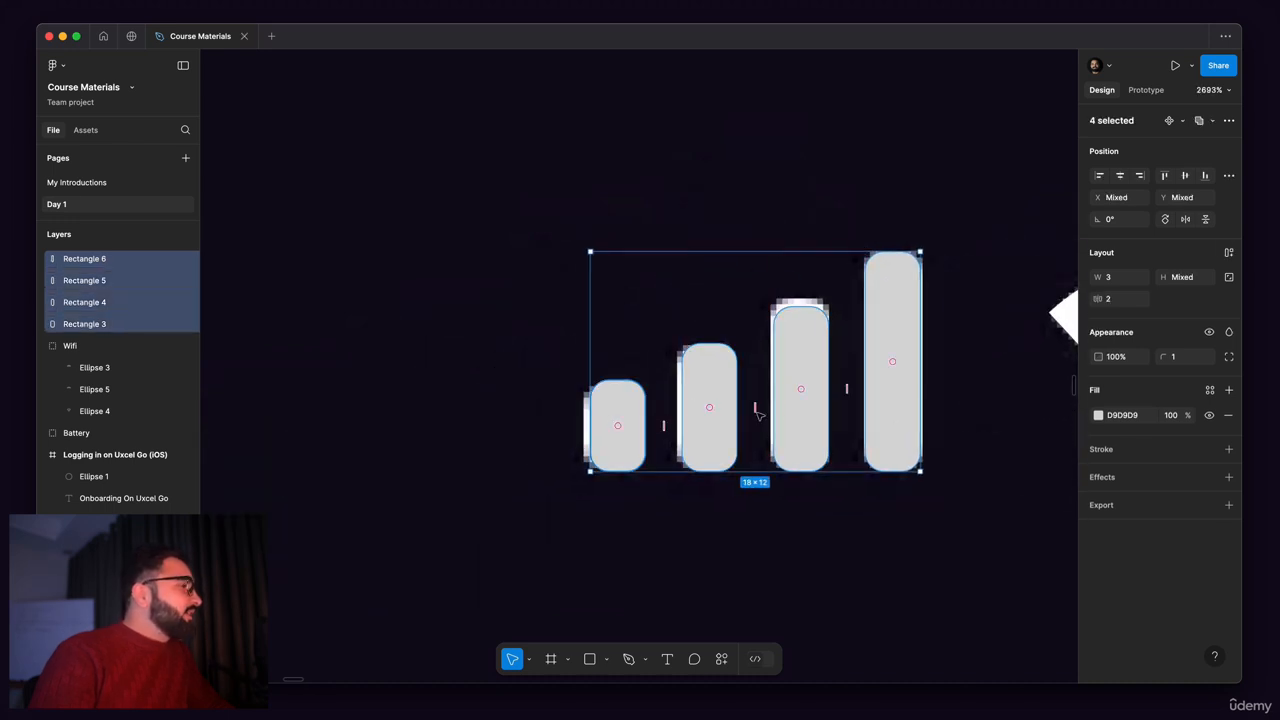
key("super+g")
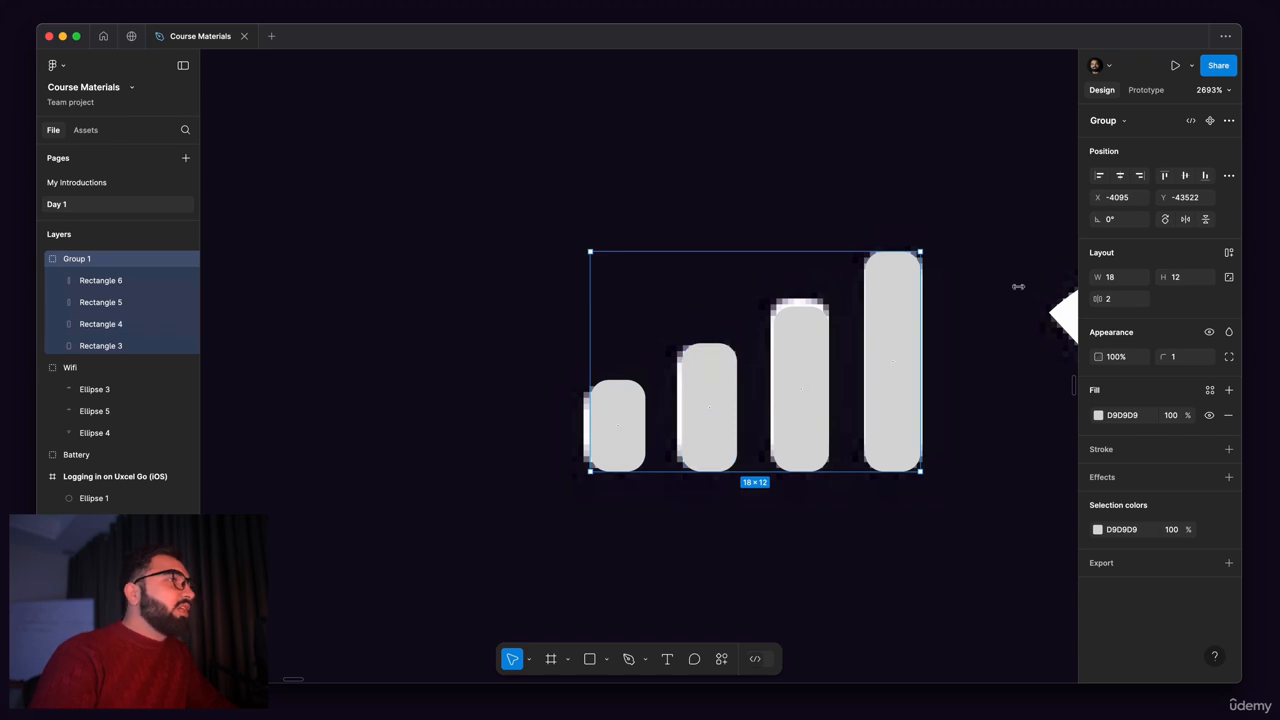
double_click(72, 261)
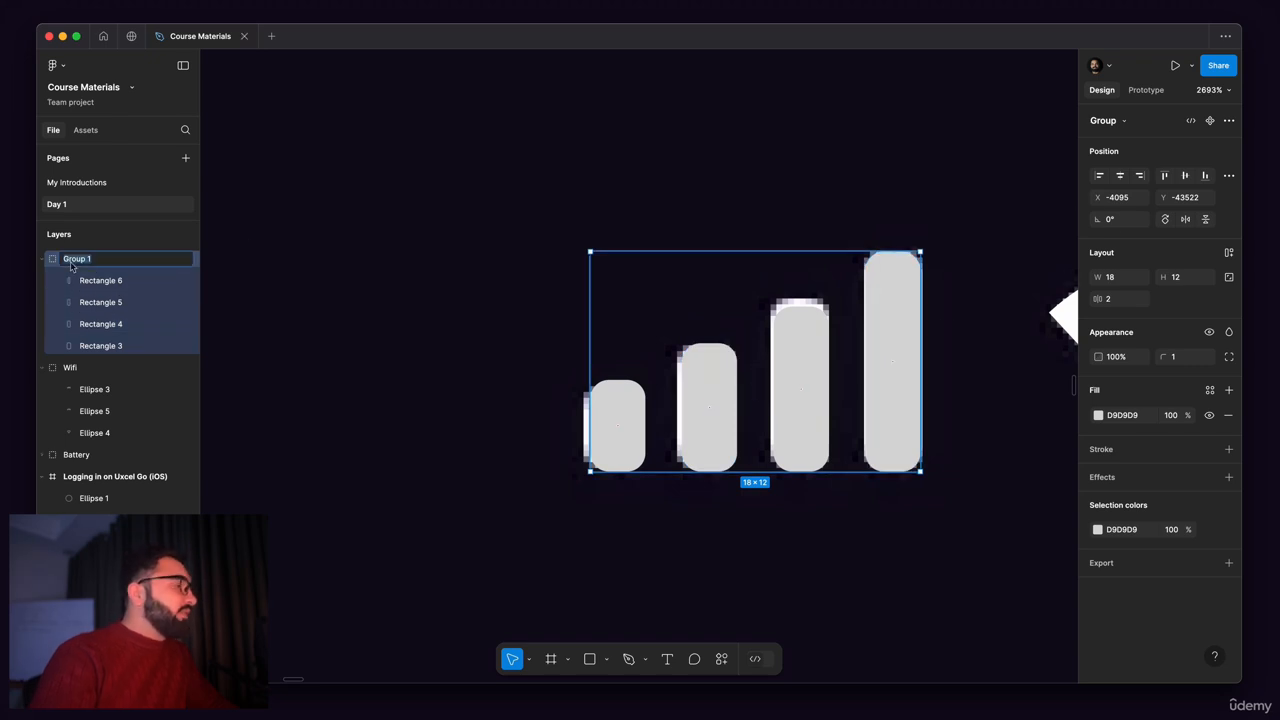
type("Network")
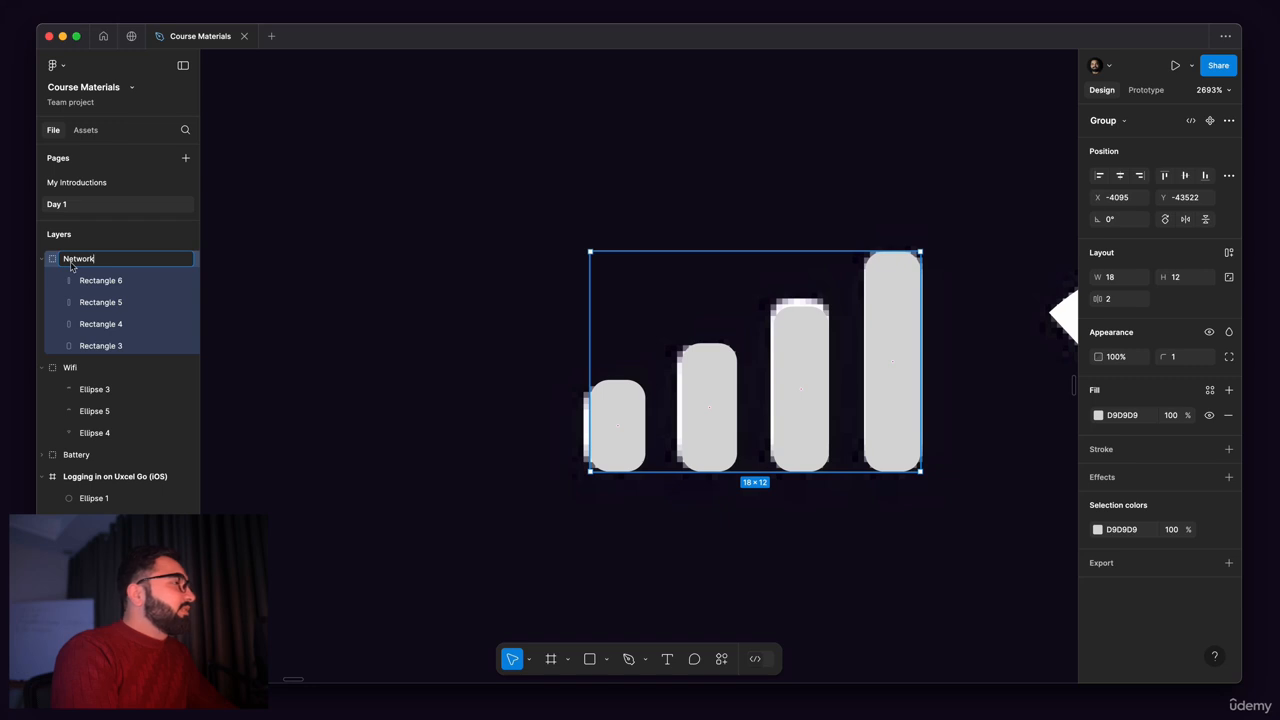
key("Return")
scroll(705, 280, "down", 5)
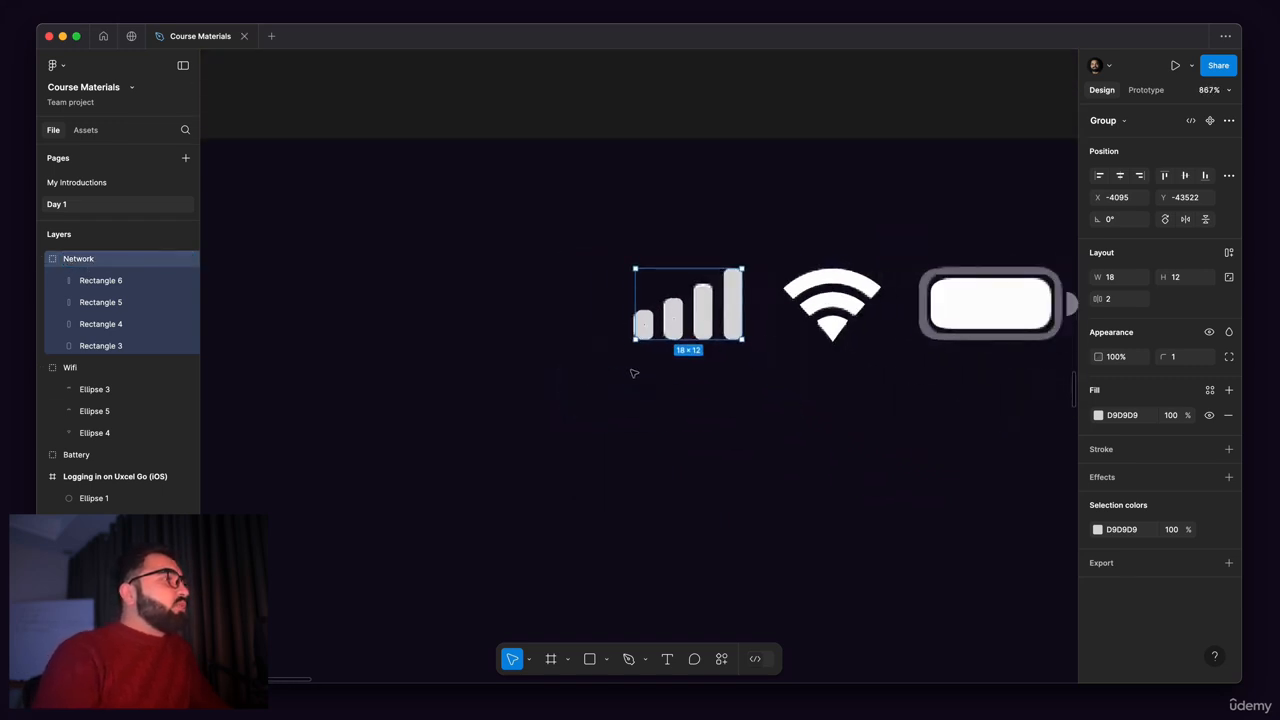
left_click_drag(682, 317, 768, 291)
left_click_drag(916, 301, 824, 315)
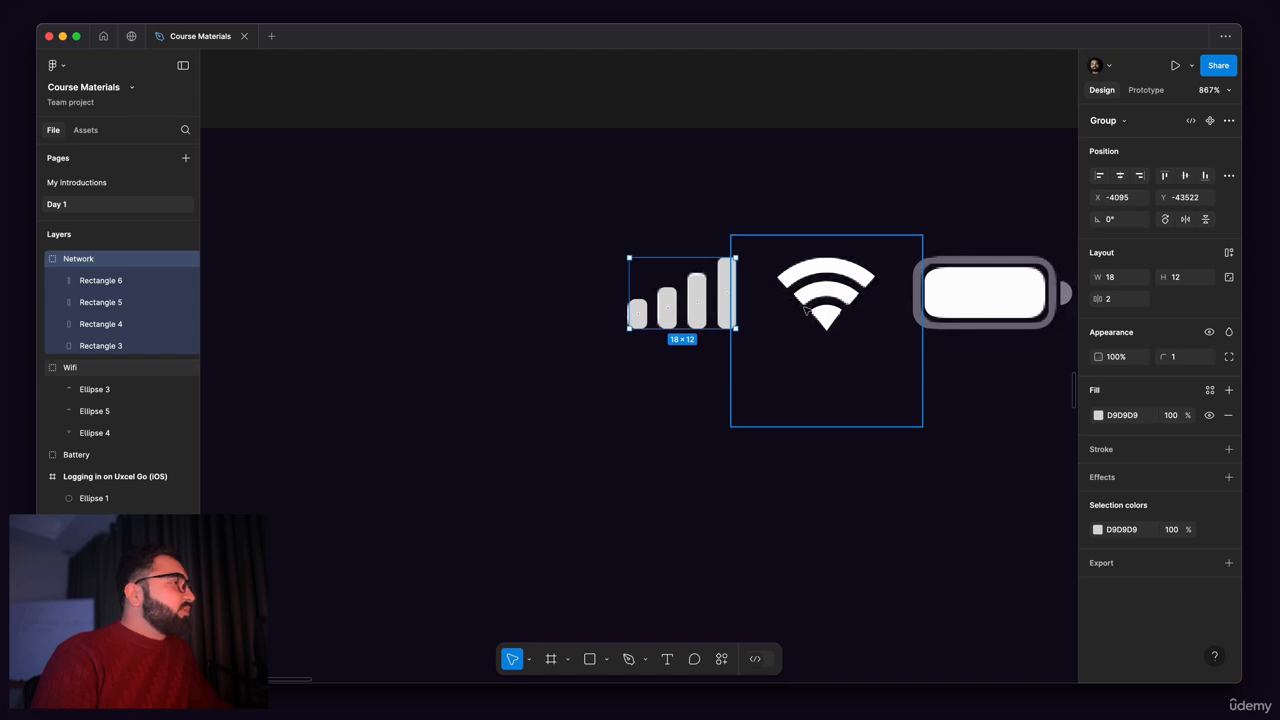
Step: Set the color of the Network group's signal bars to FFFFFF
scroll(815, 315, "right", 5)
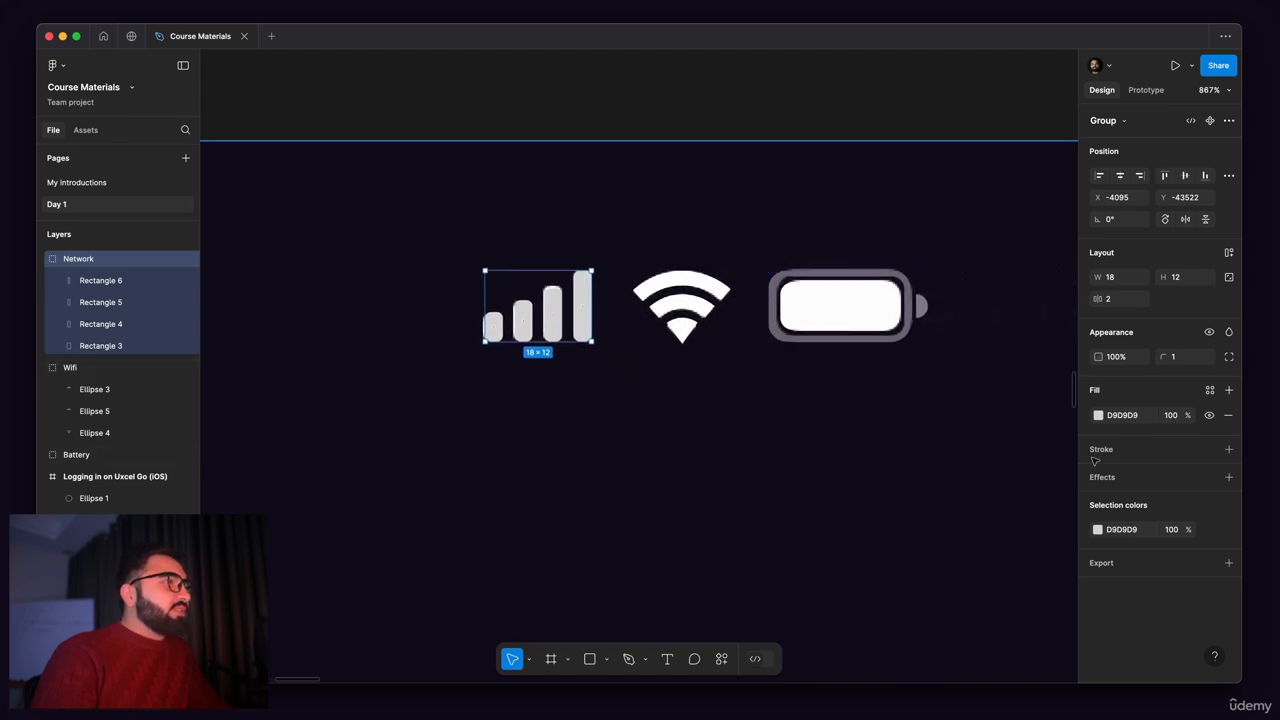
left_click(1097, 529)
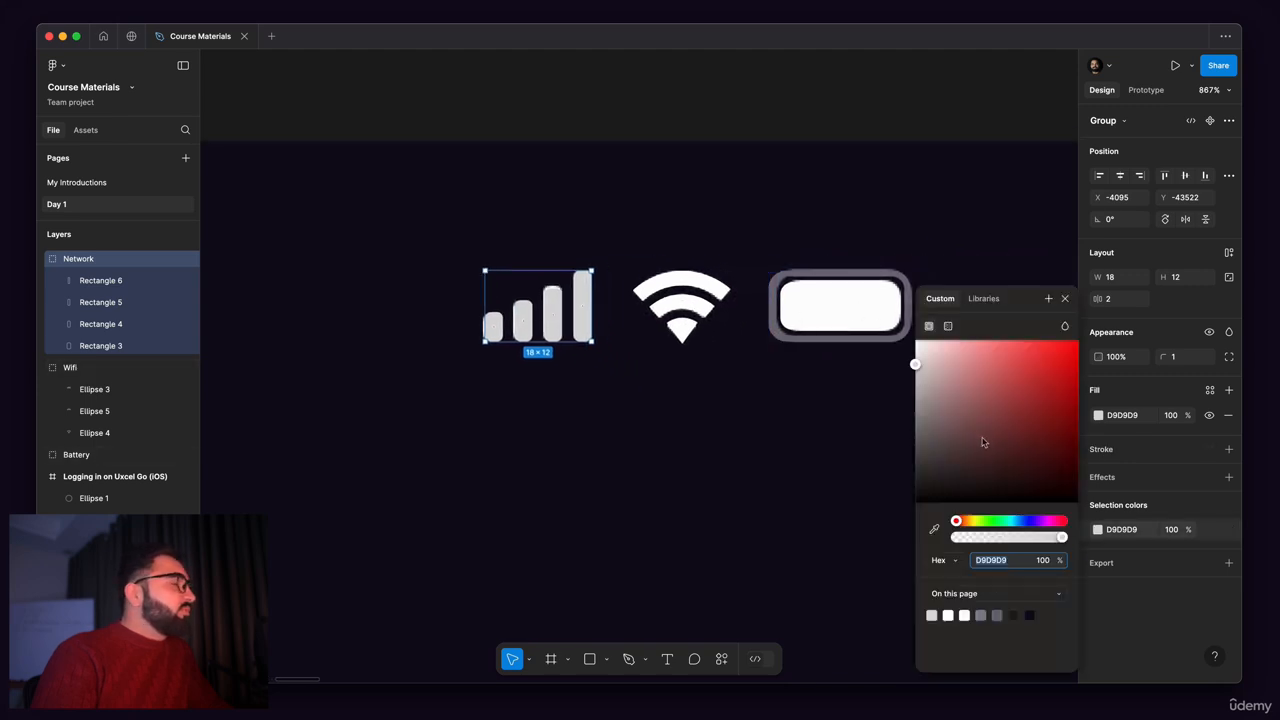
type("FFFFFF")
key("Return")
scroll(608, 311, "down", 5)
left_click_drag(572, 381, 578, 382)
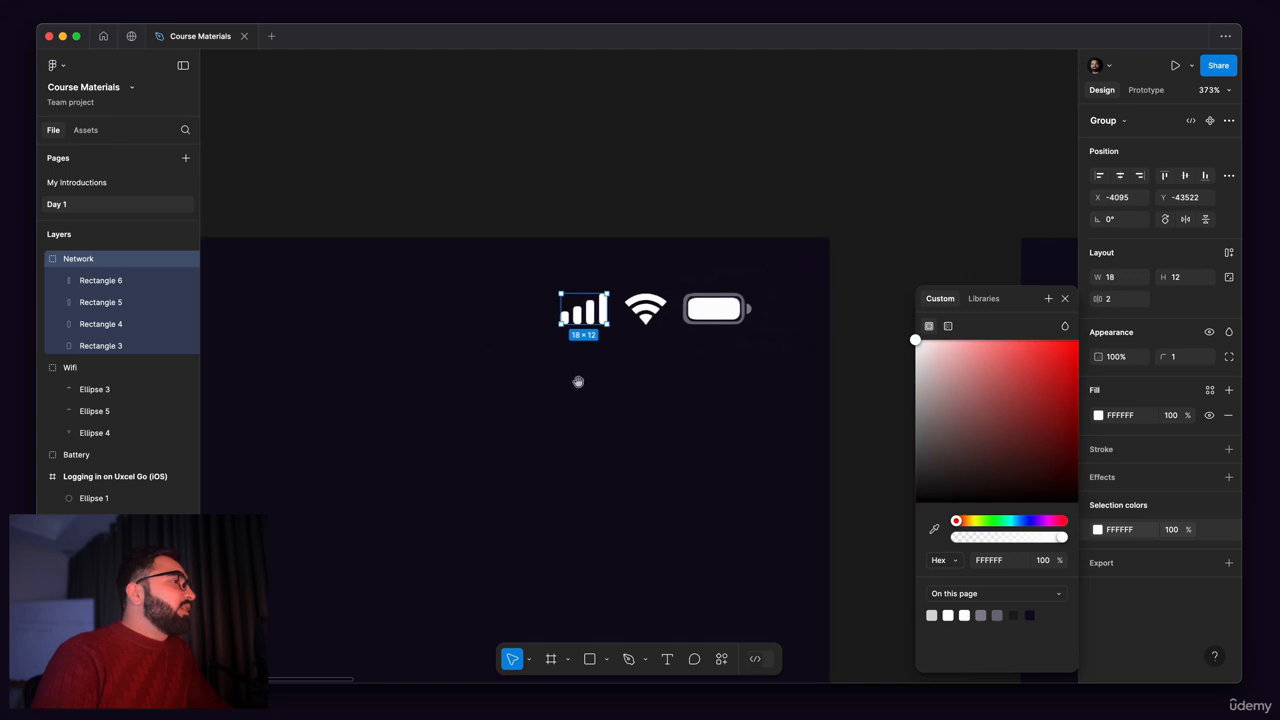
Step: Add a text layer reading "9:41" below the reference time on the first splash screen
scroll(578, 381, "left", 6)
scroll(486, 371, "left", 8)
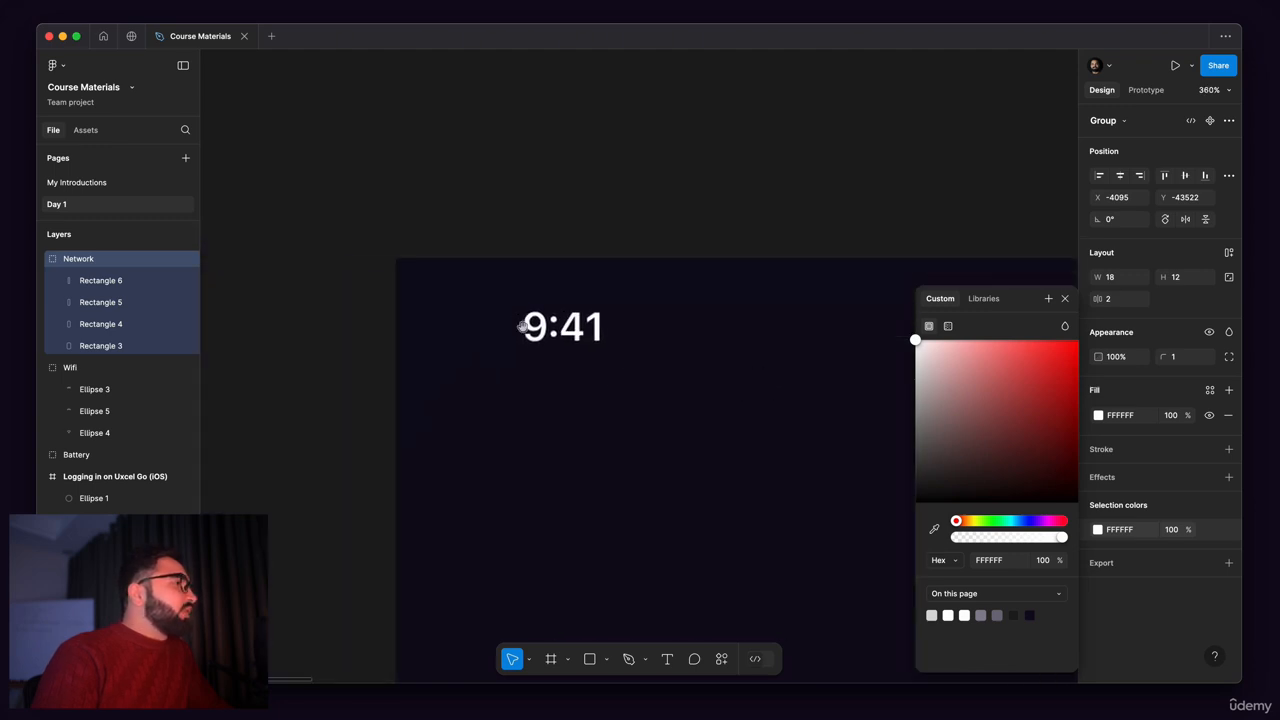
scroll(517, 451, "up", 4)
left_click(548, 333)
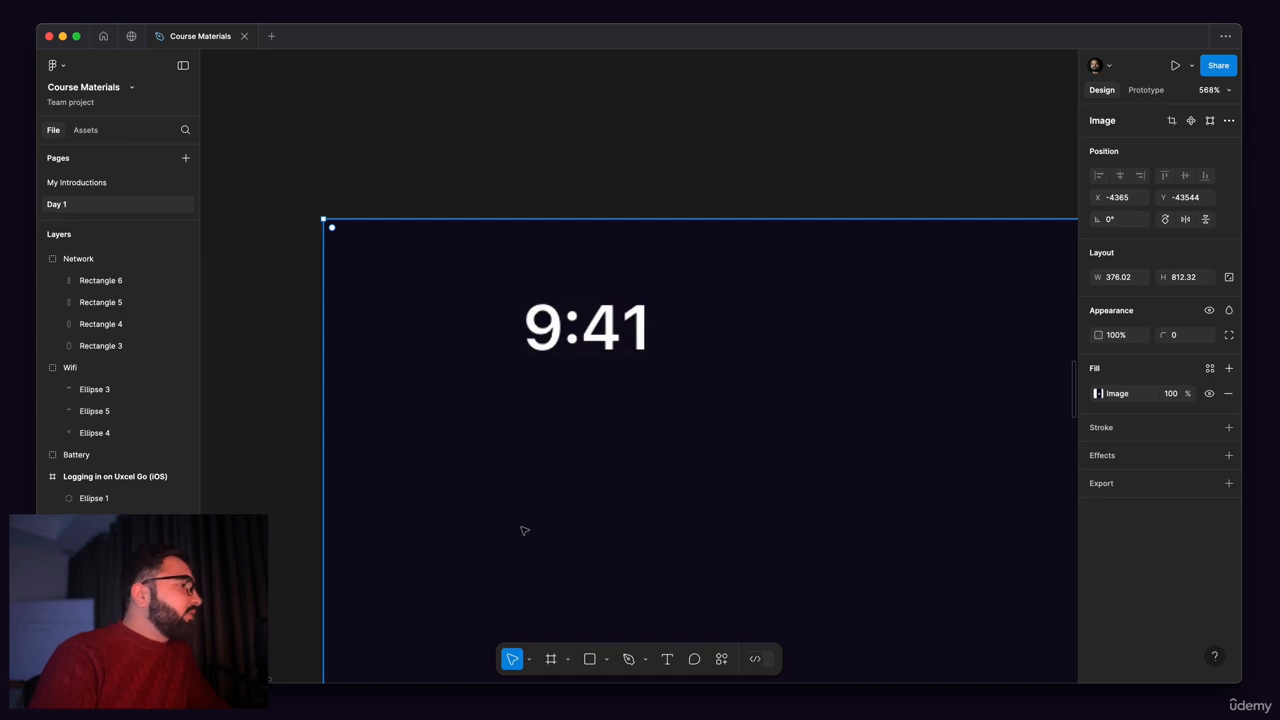
left_click(668, 660)
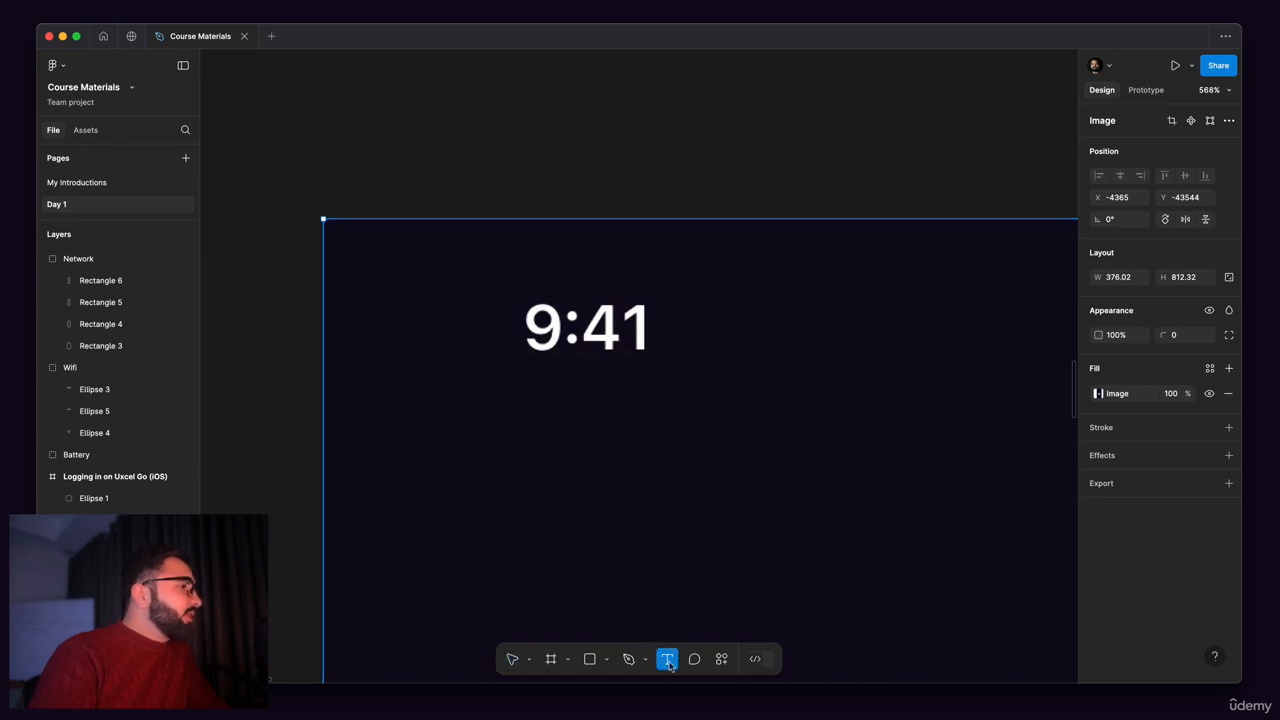
left_click(553, 397)
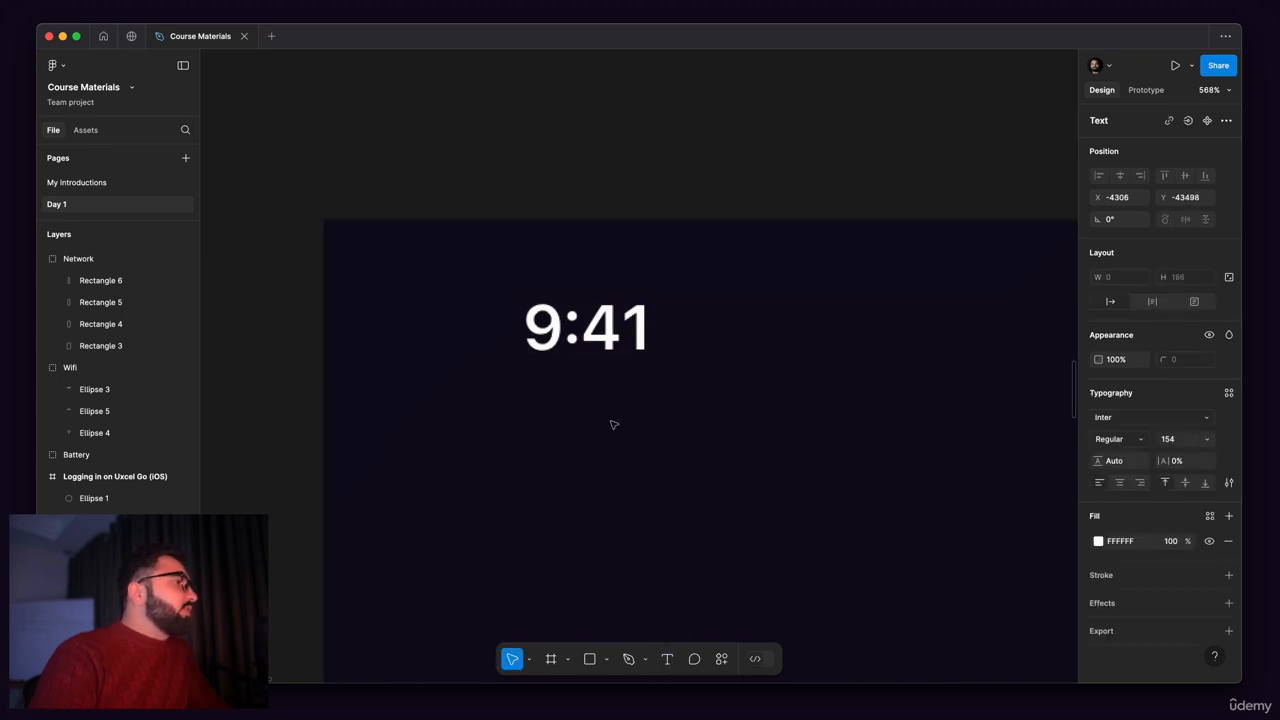
type("0")
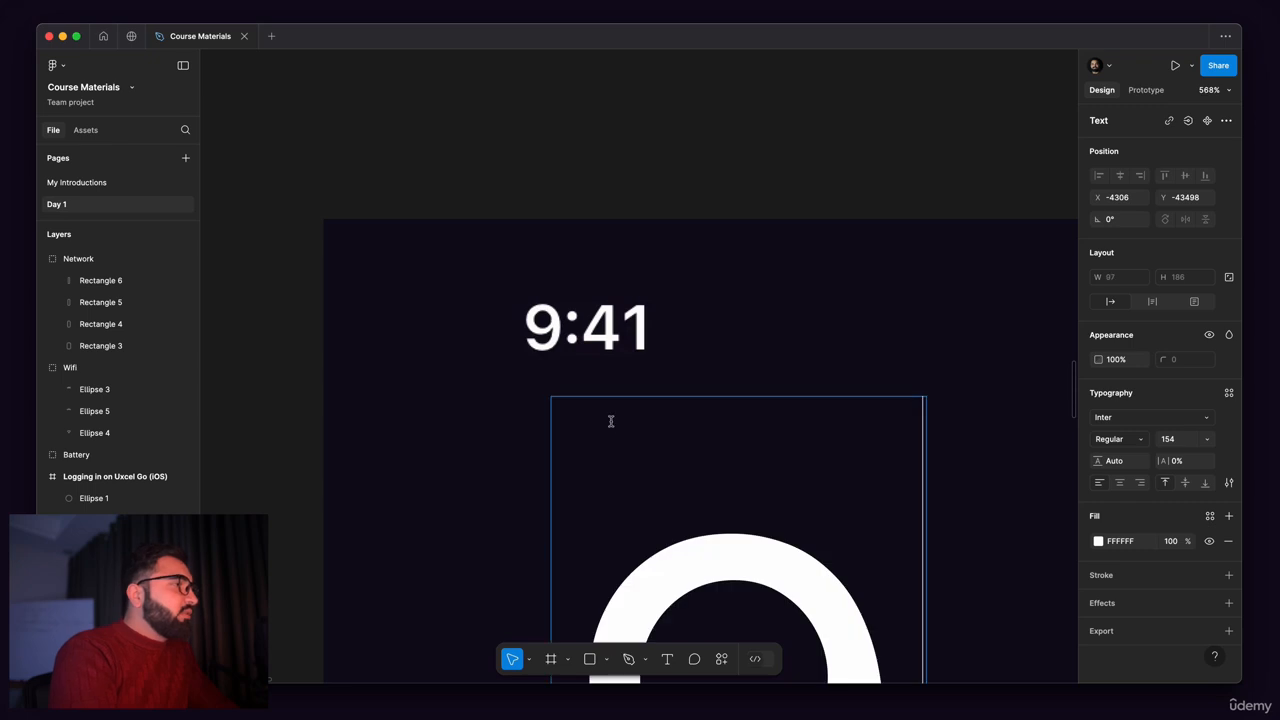
scroll(611, 421, "down", 10)
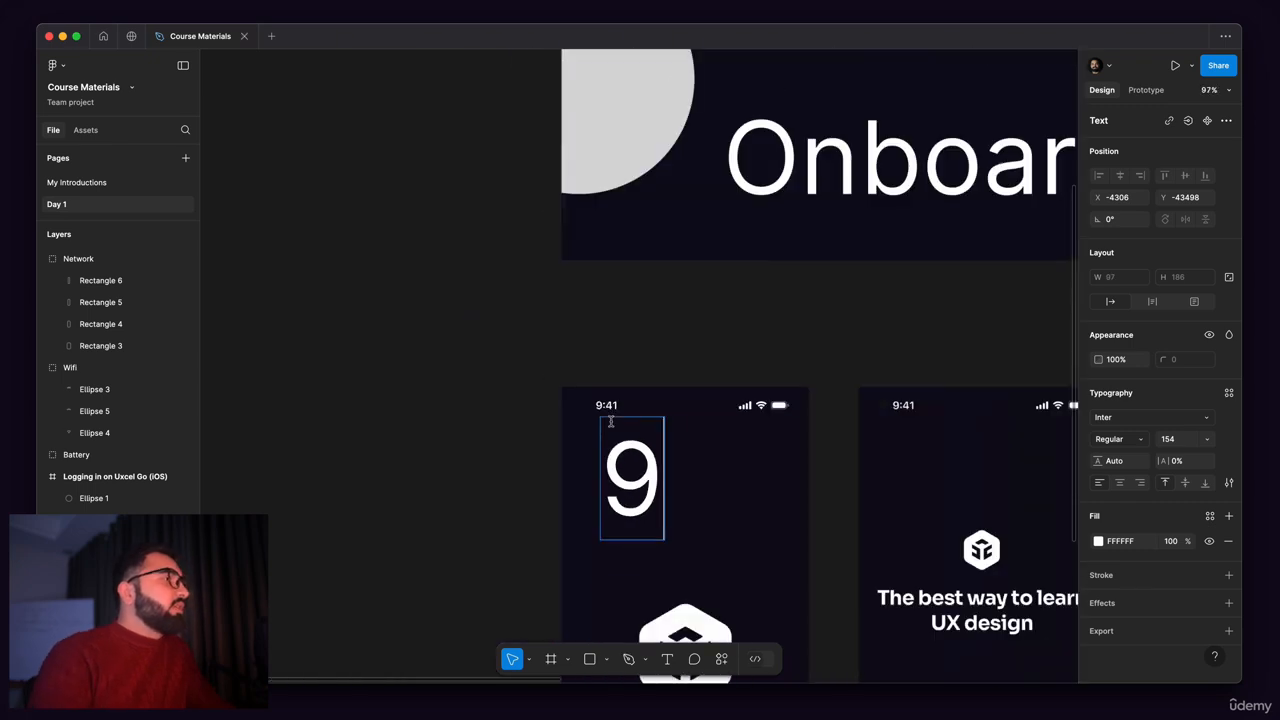
type(":")
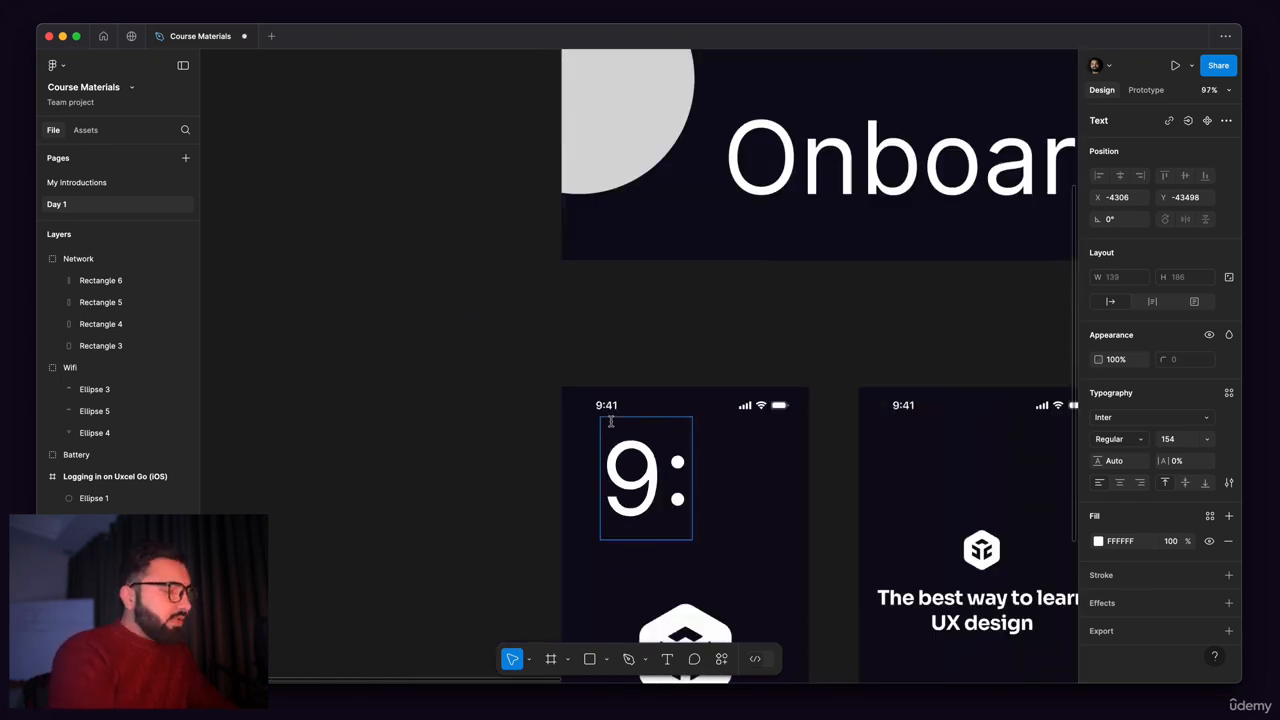
type("5")
key("BackSpace")
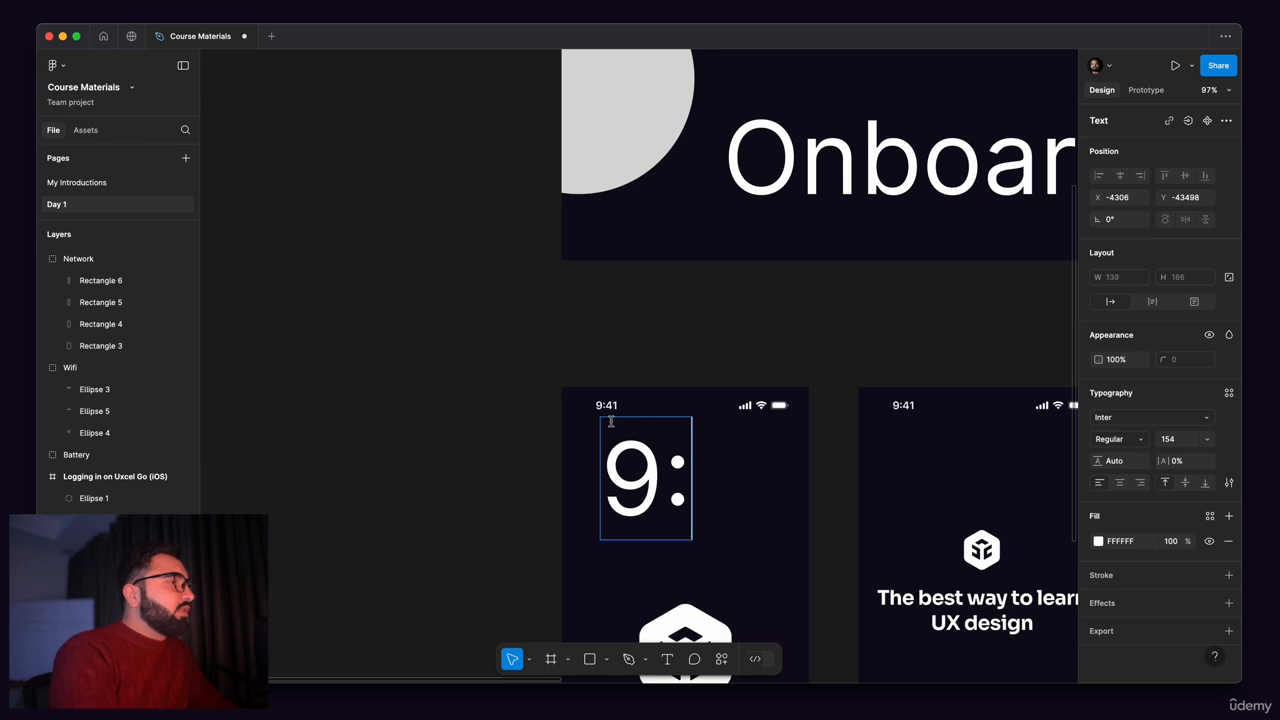
type("3")
key("BackSpace")
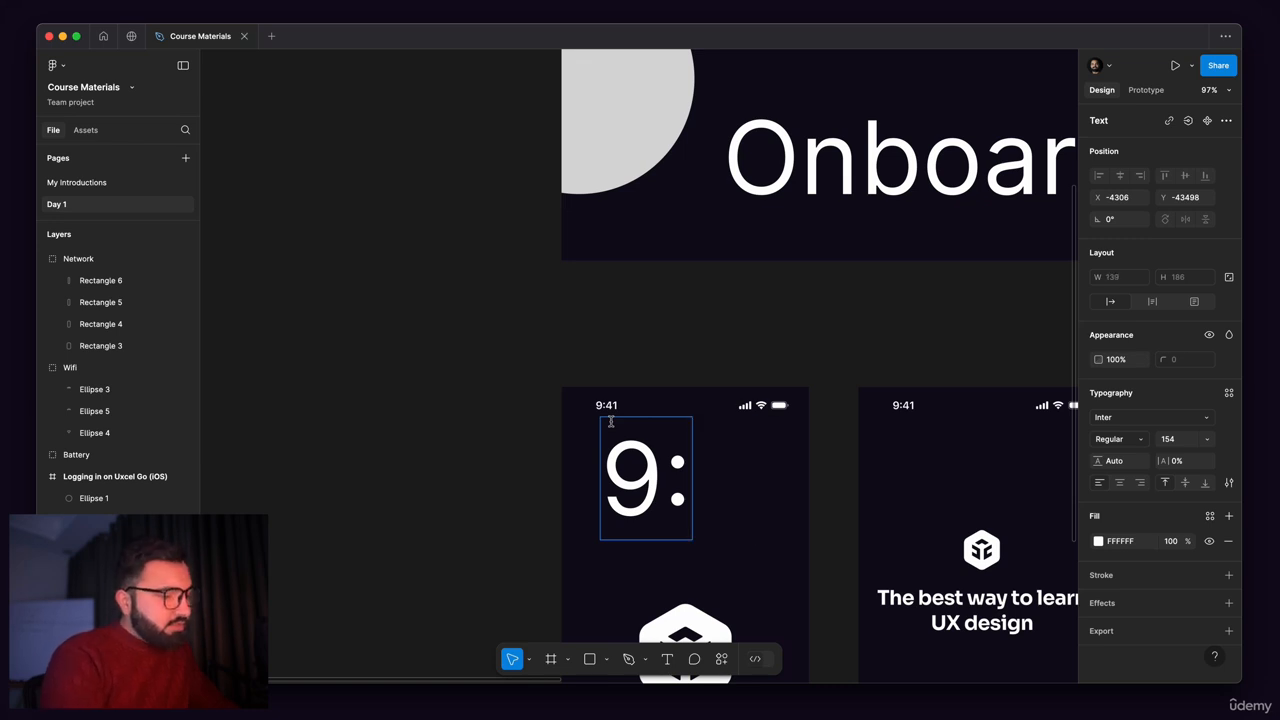
type("5")
key("BackSpace")
type("4")
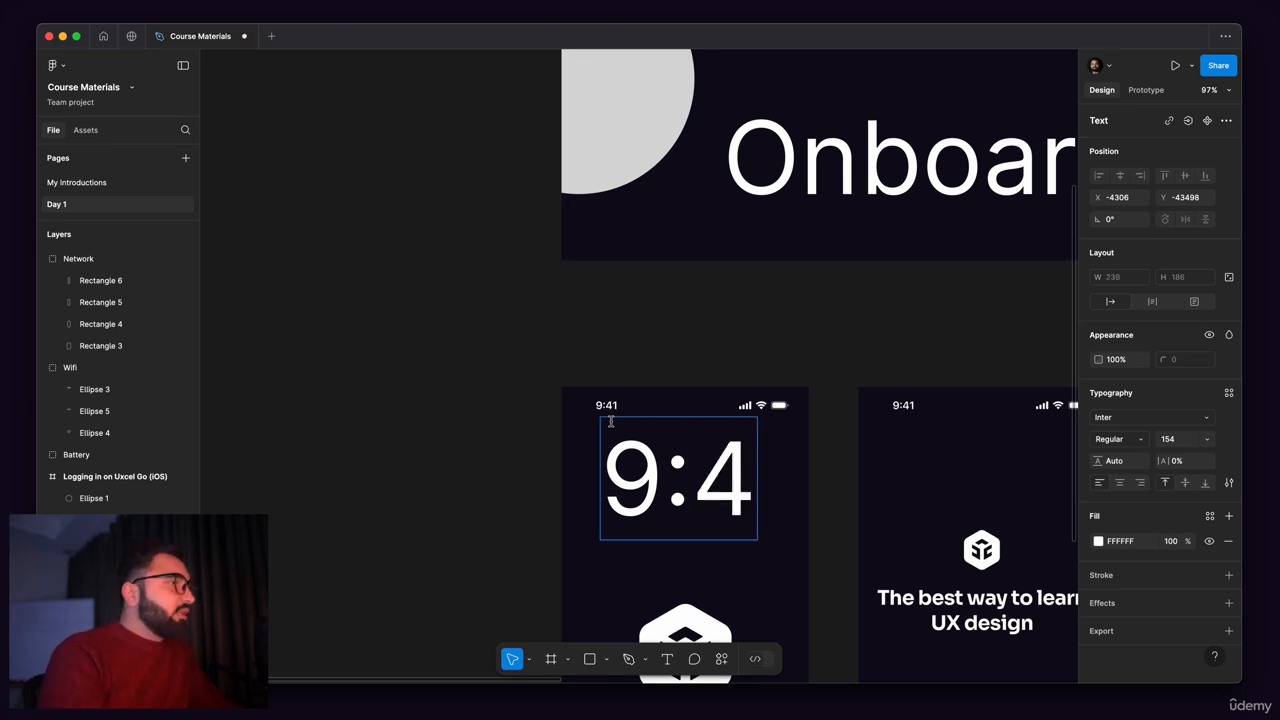
type("1")
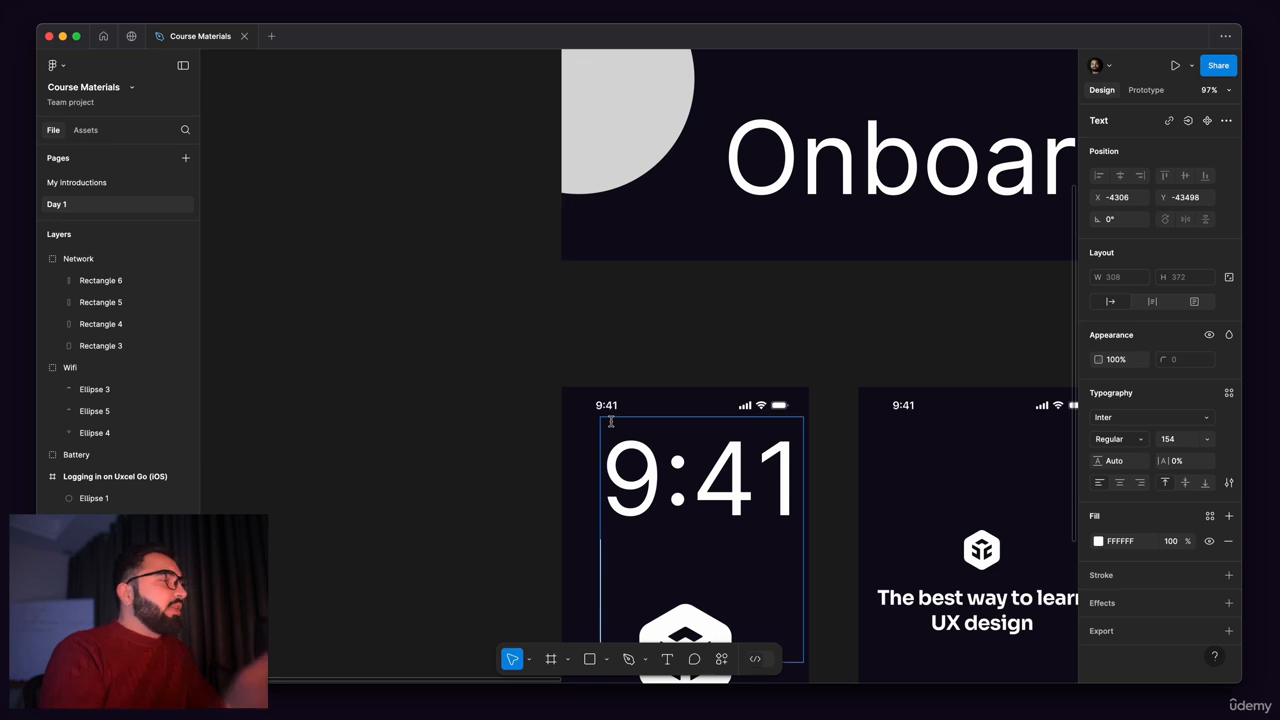
key("super+a")
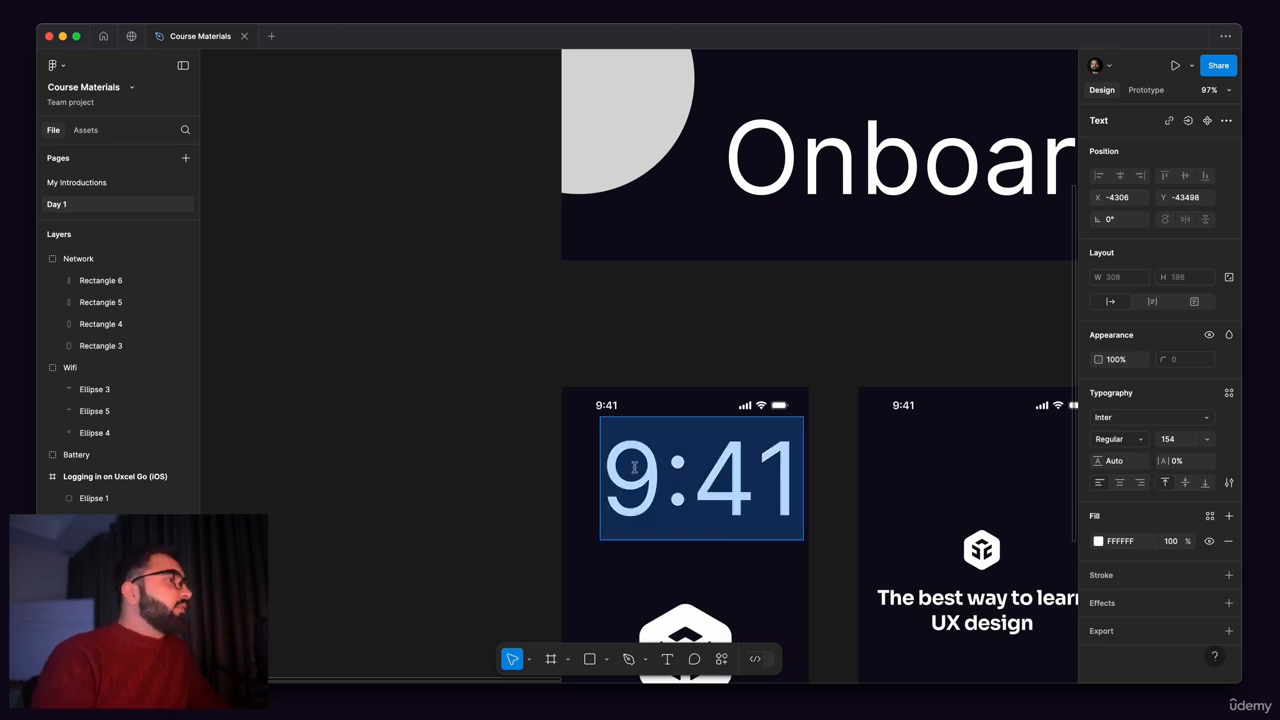
scroll(624, 463, "up", 3)
key("Escape")
Step: Set the 9:41 text's font size to 20 and place it just below the reference time, aligned with its start
scroll(741, 510, "down", 1)
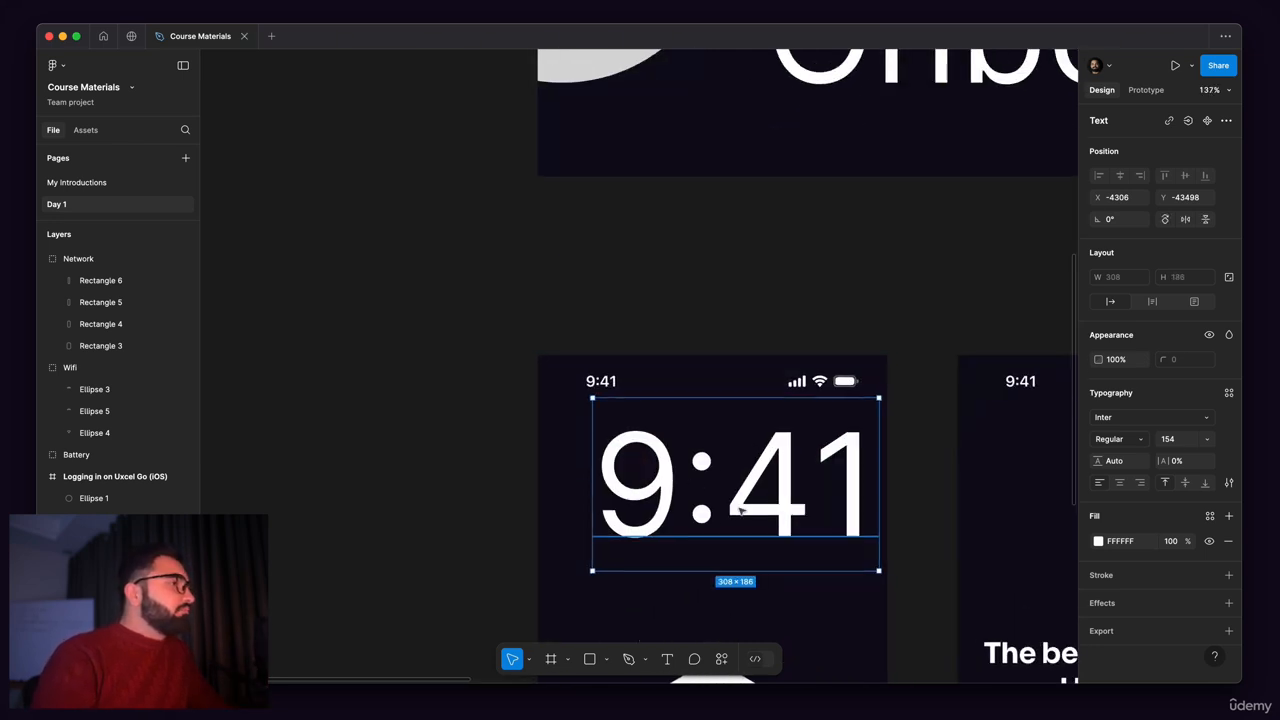
left_click_drag(716, 443, 691, 417)
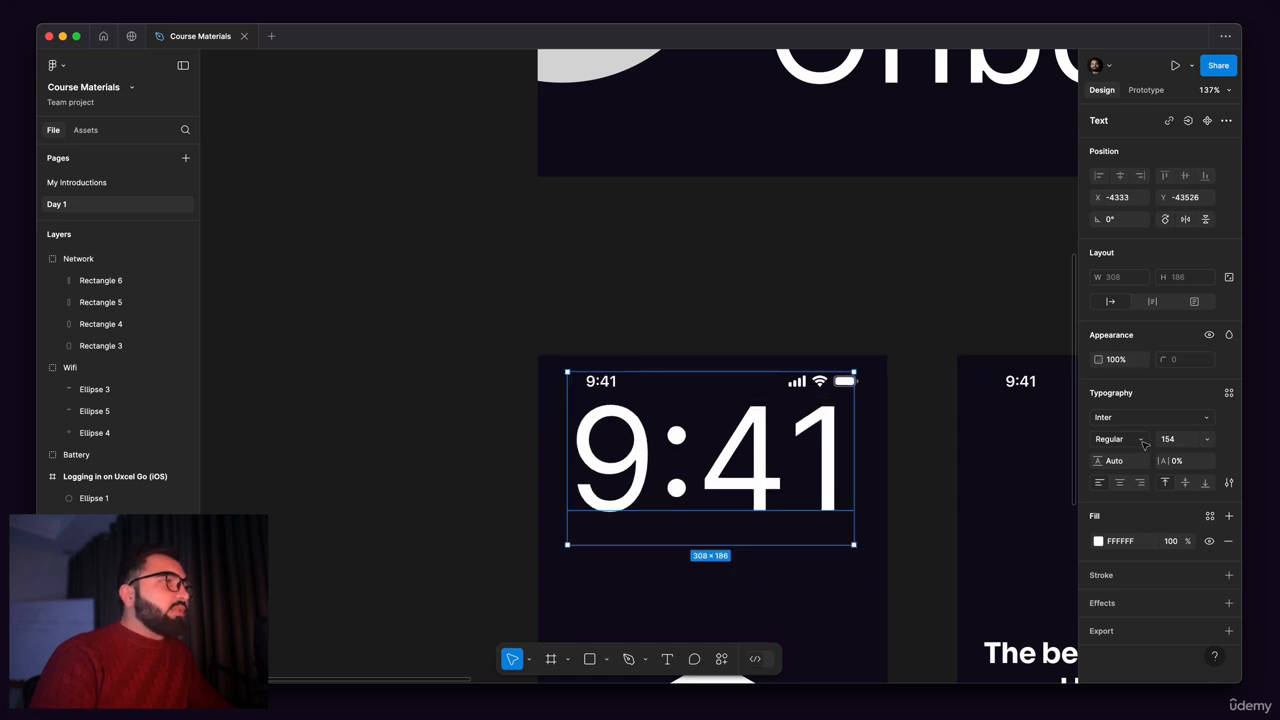
left_click(1179, 446)
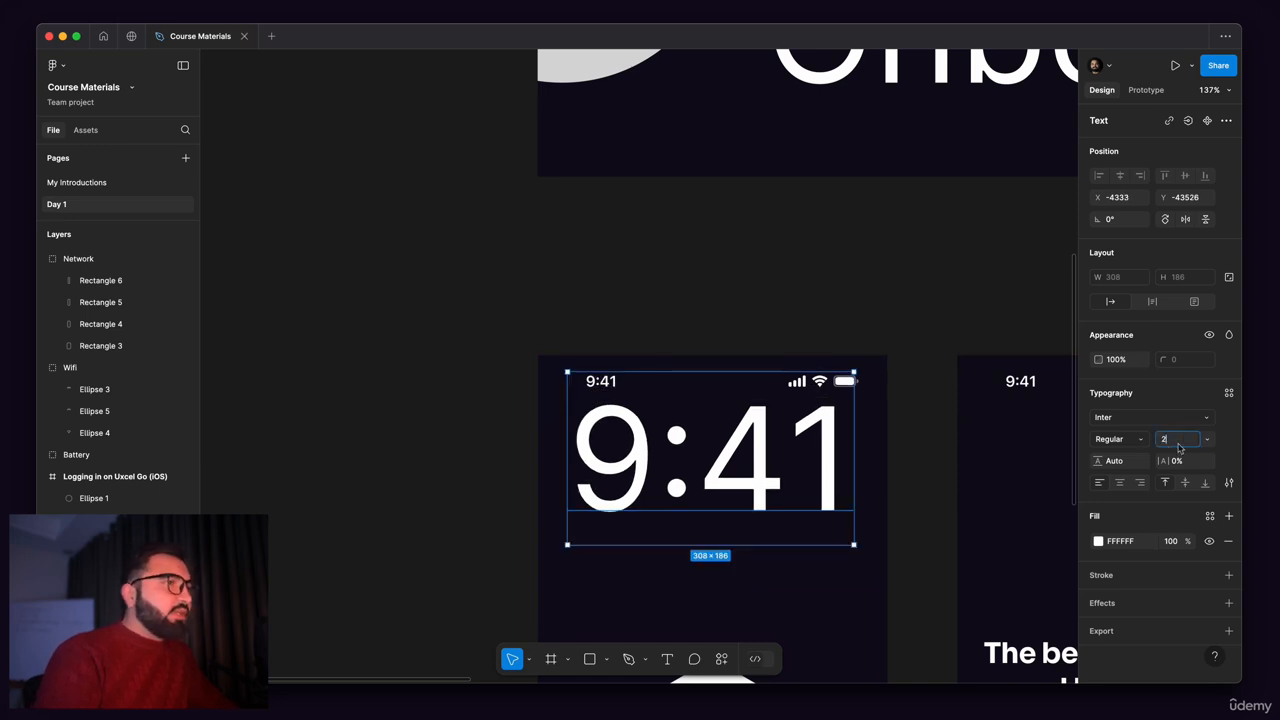
type("20")
key("Return")
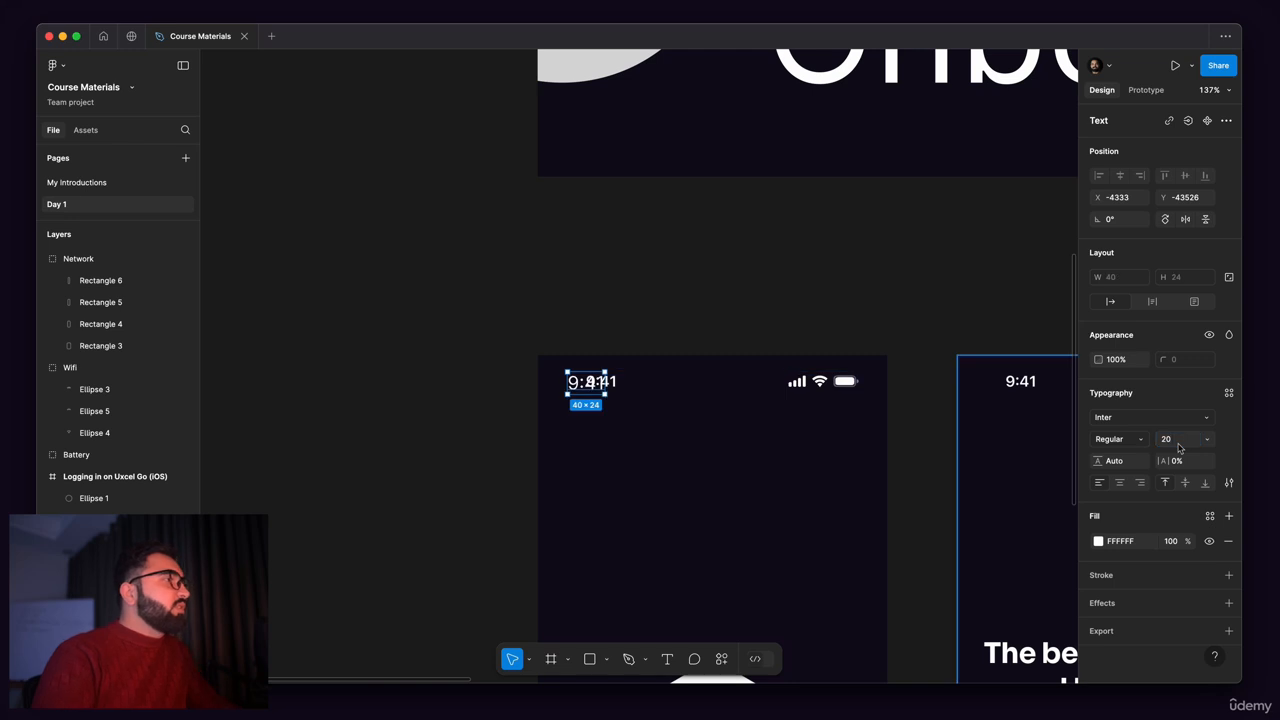
scroll(615, 438, "up", 15)
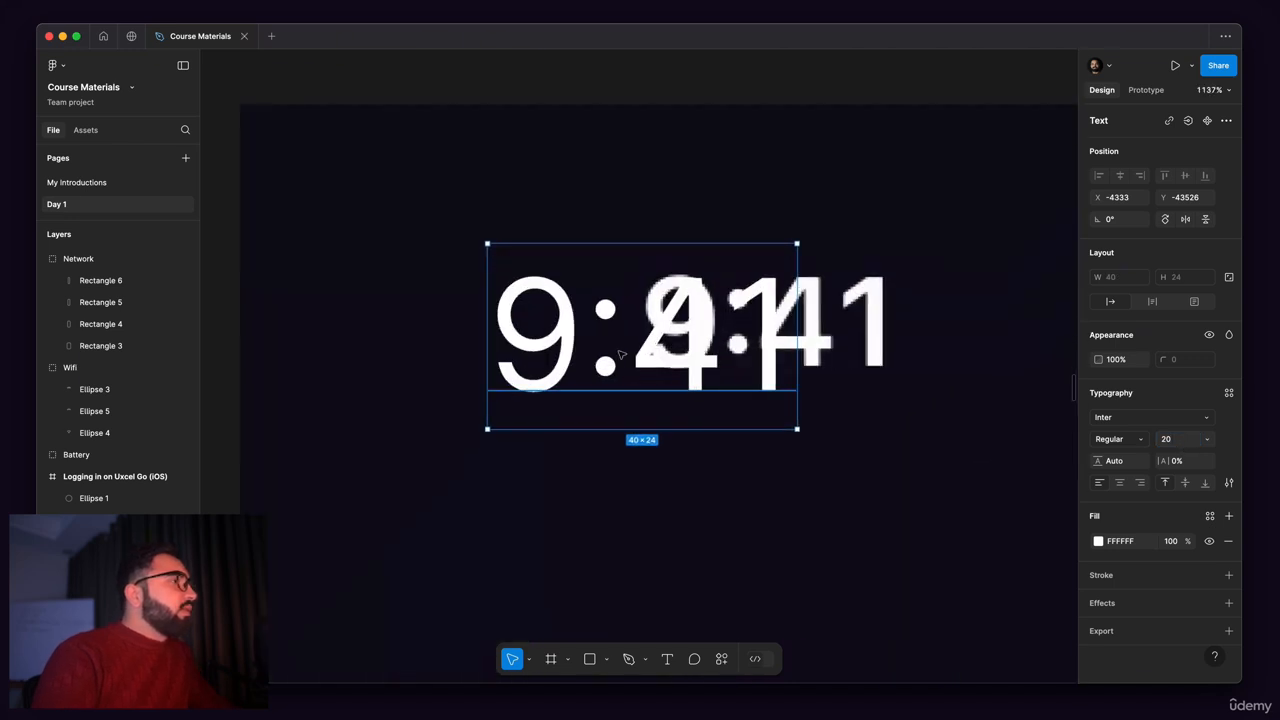
left_click_drag(813, 430, 770, 452)
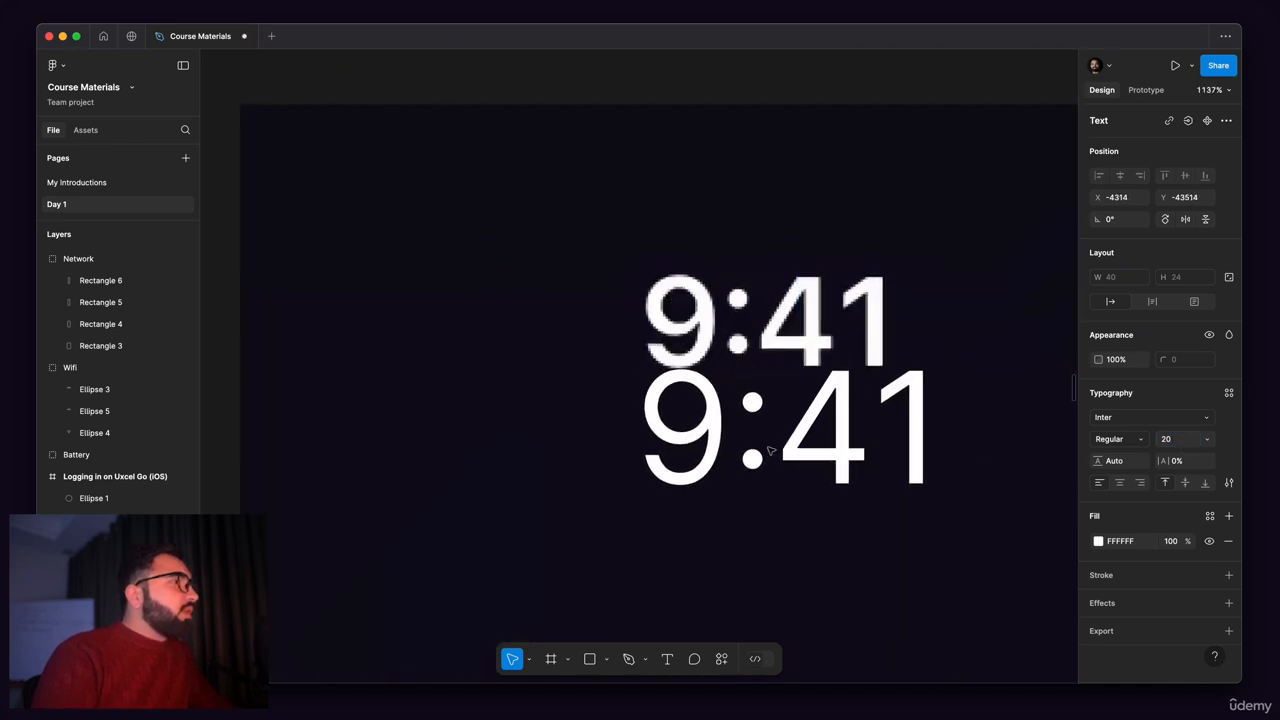
Step: Set the 9:41 text's font size to 18 and move it slightly up toward the reference time
double_click(770, 452)
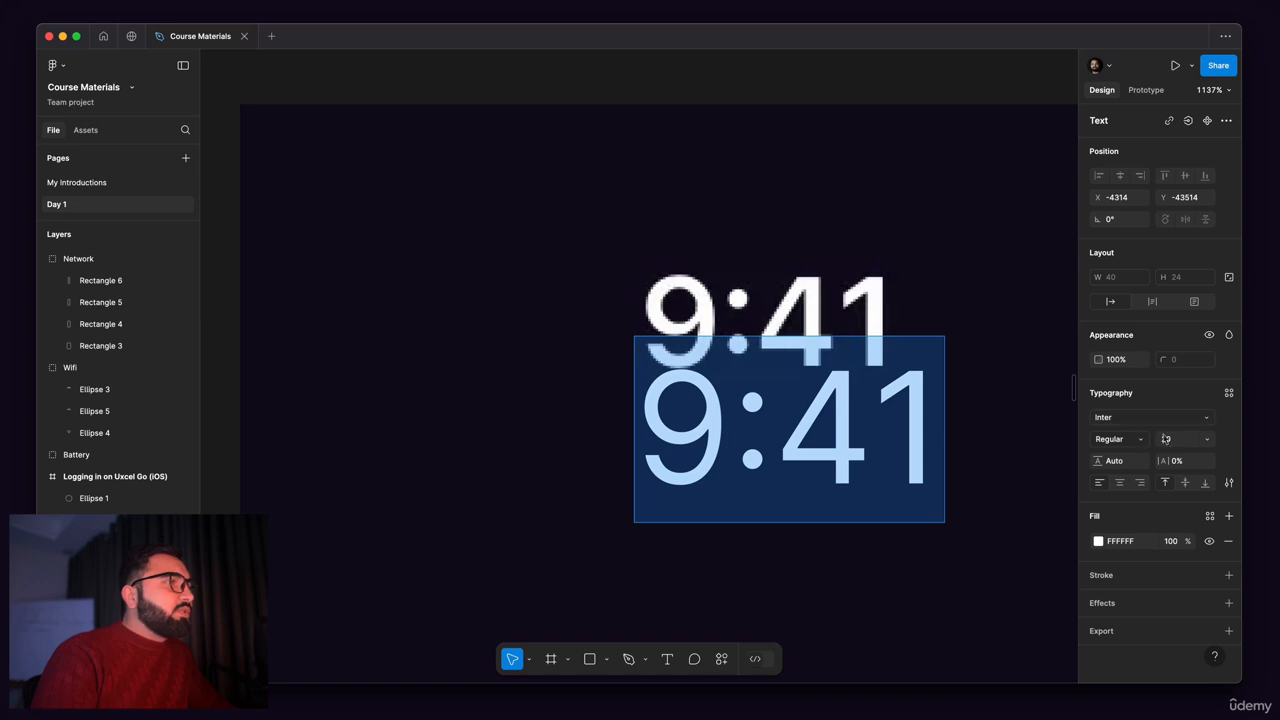
left_click(1171, 444)
type("1")
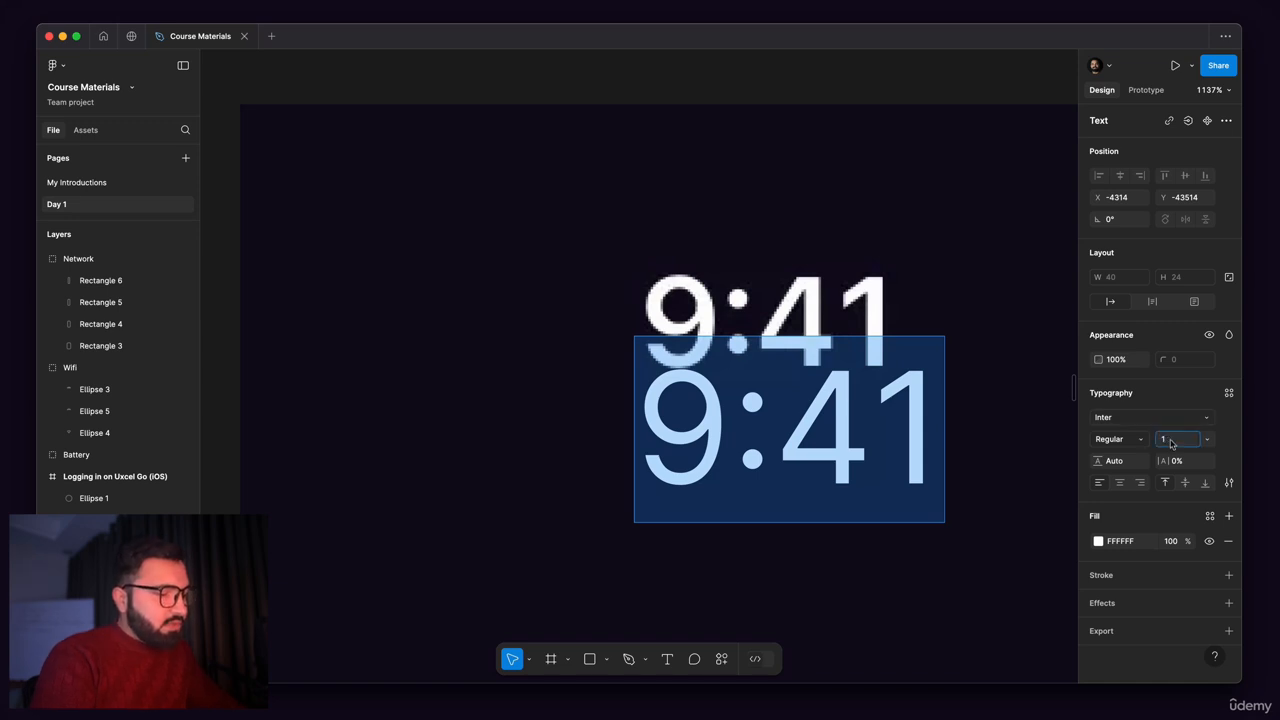
type("8")
key("Return")
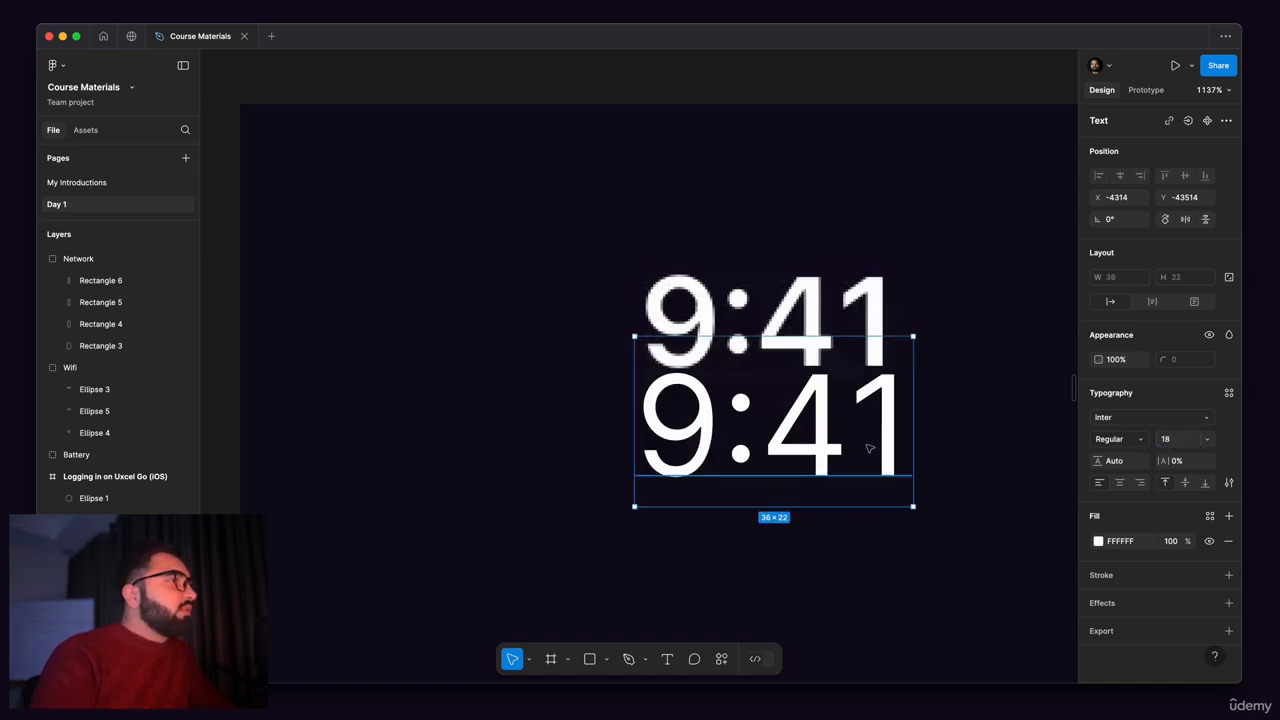
mouse_move(869, 449)
left_mouse_down()
mouse_move(873, 342)
mouse_move(872, 436)
left_mouse_up()
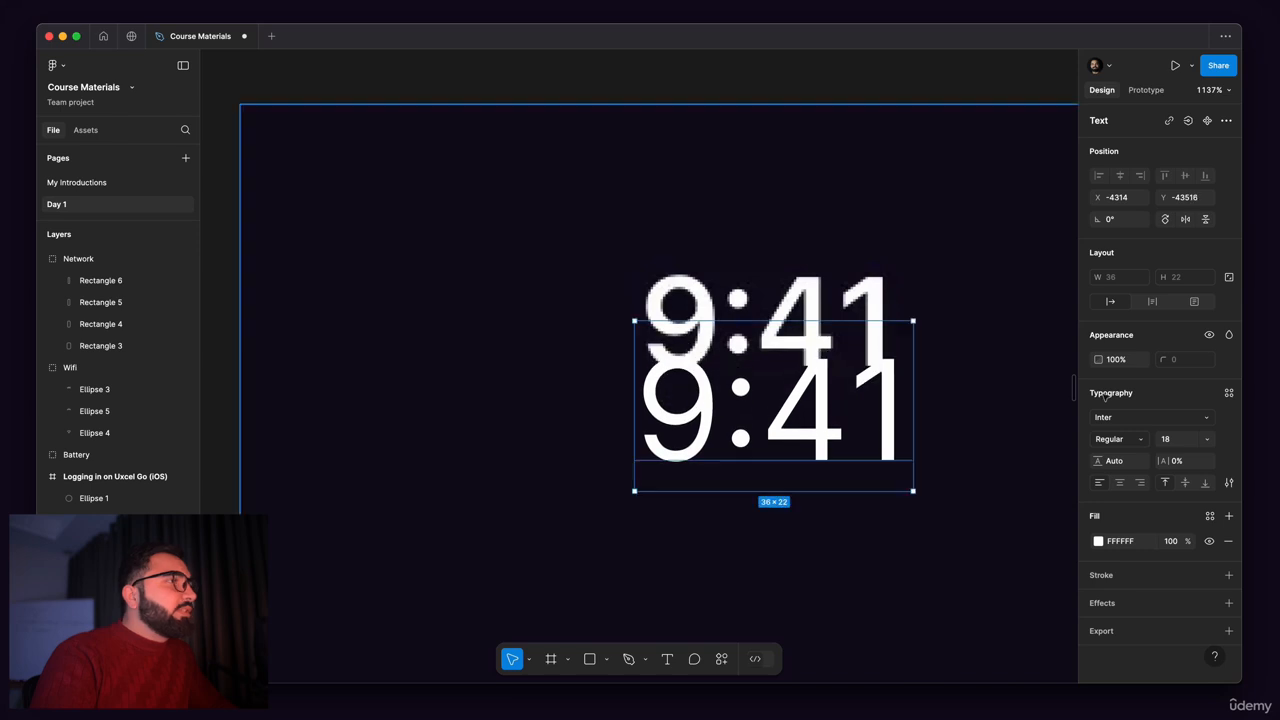
Step: Set the 9:41 text's font size to 16, compare it over the reference time and place it directly below
left_click(1165, 445)
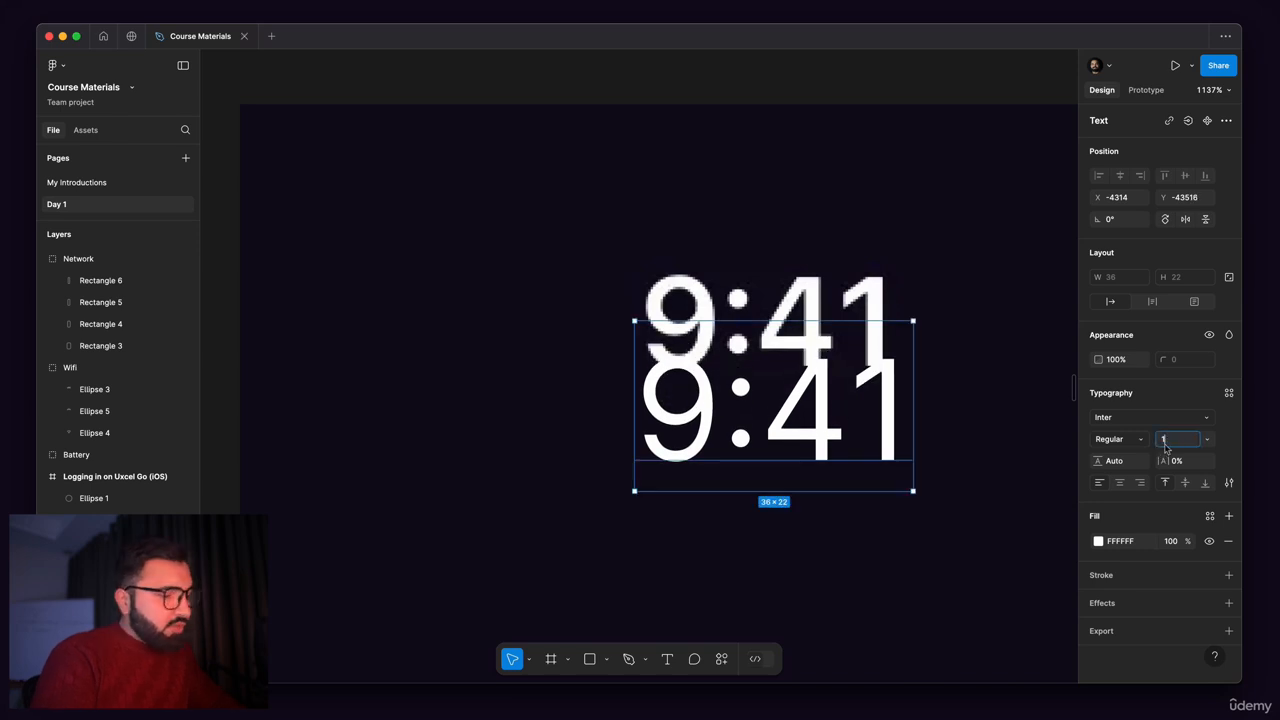
key("Return")
left_click_drag(806, 358, 759, 324)
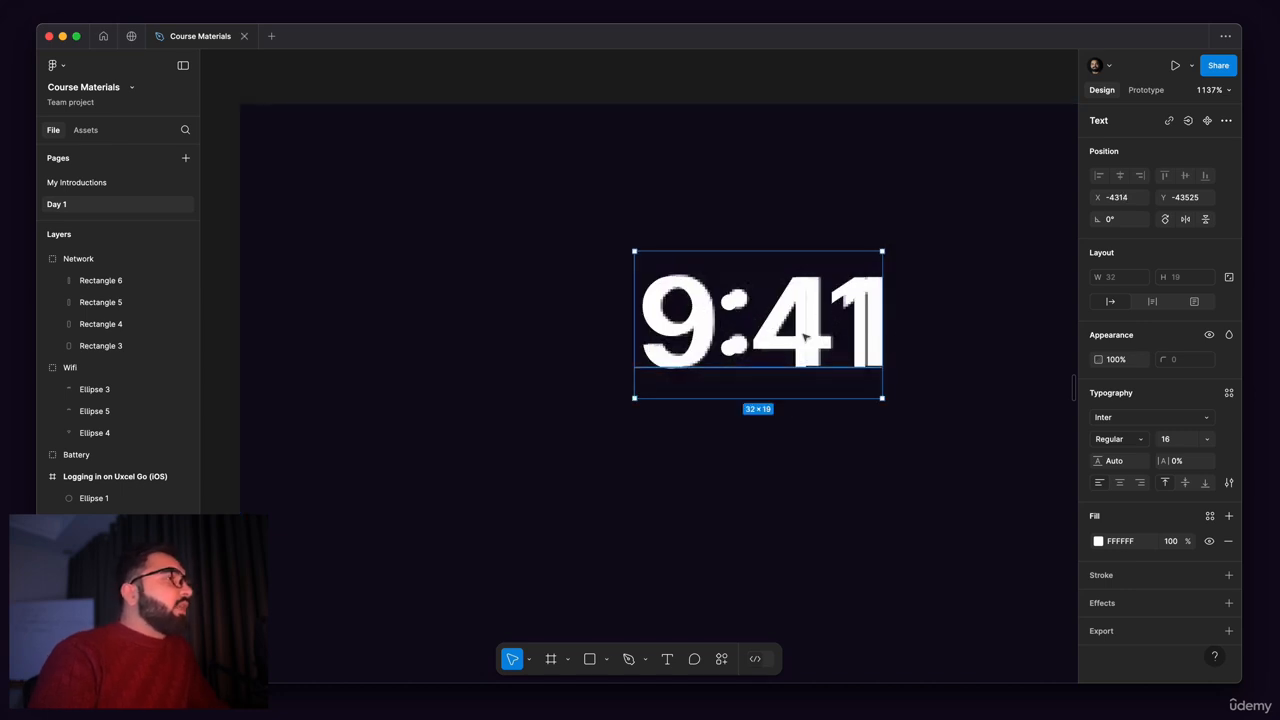
left_click_drag(807, 338, 801, 459)
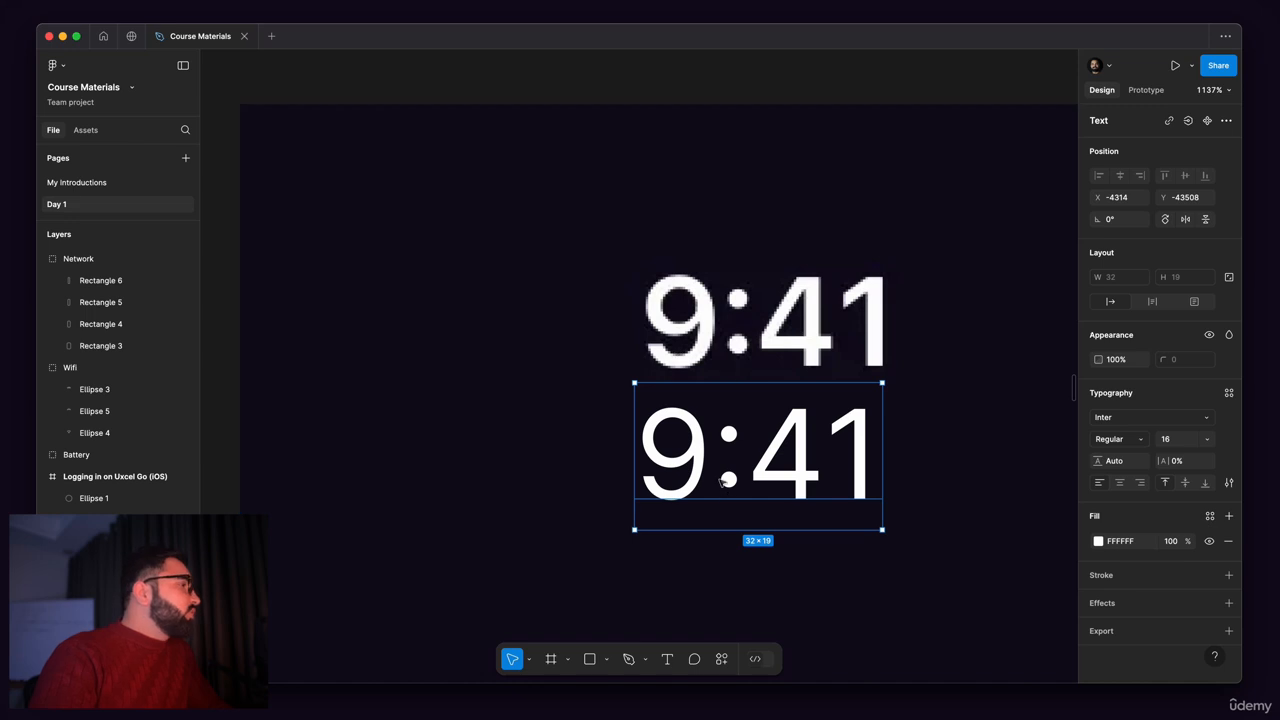
Step: Check the font choices for the 9:41 text, keep Inter and set the weight to Medium
scroll(931, 586, "down", 3)
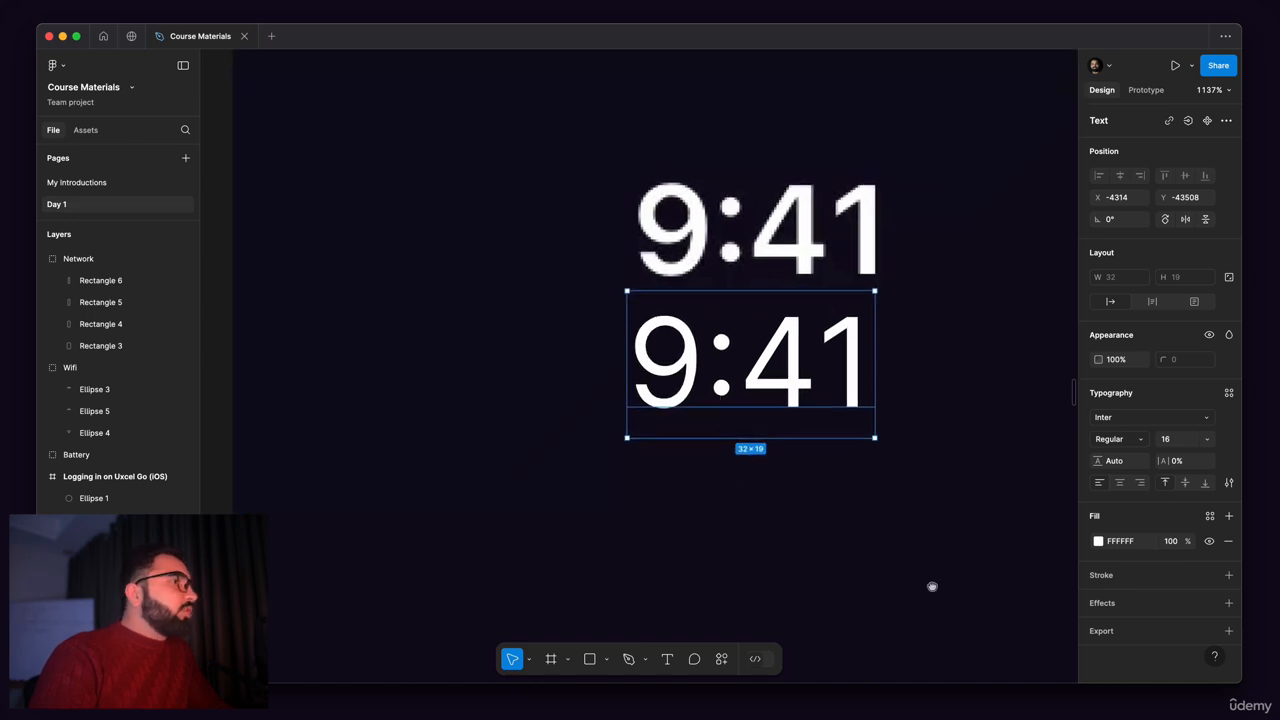
left_click(1124, 418)
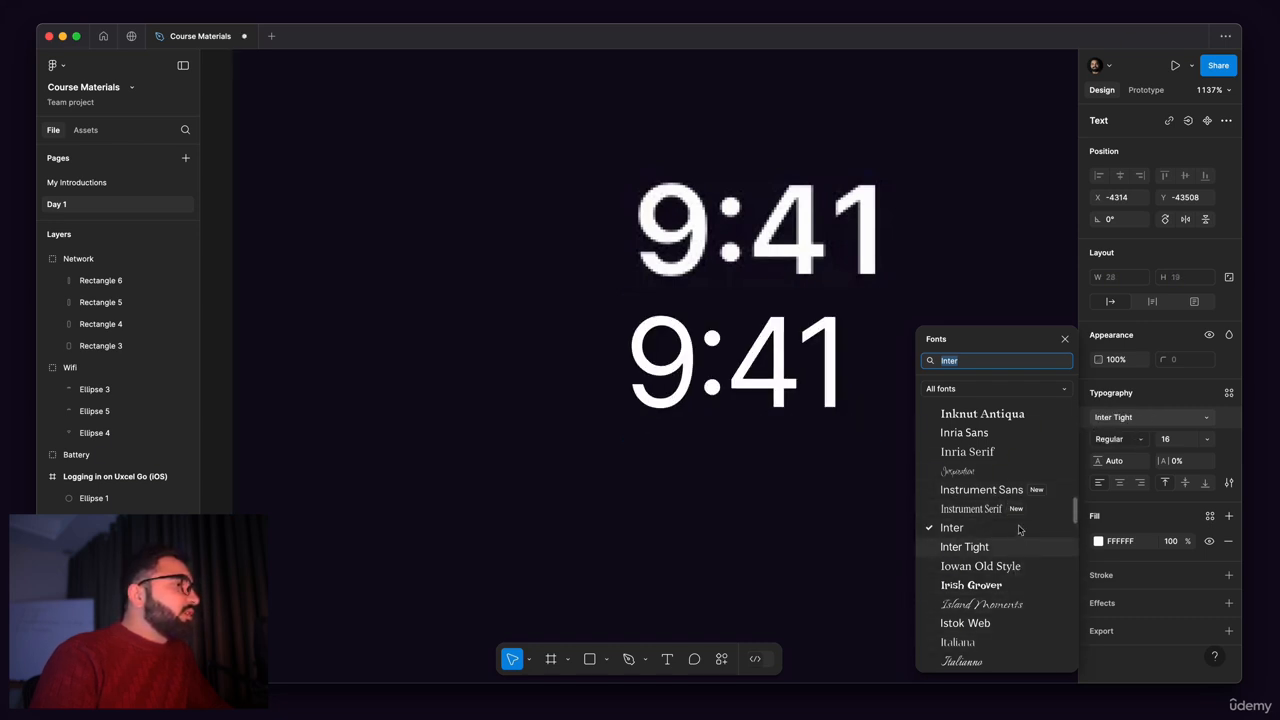
left_click(1193, 420)
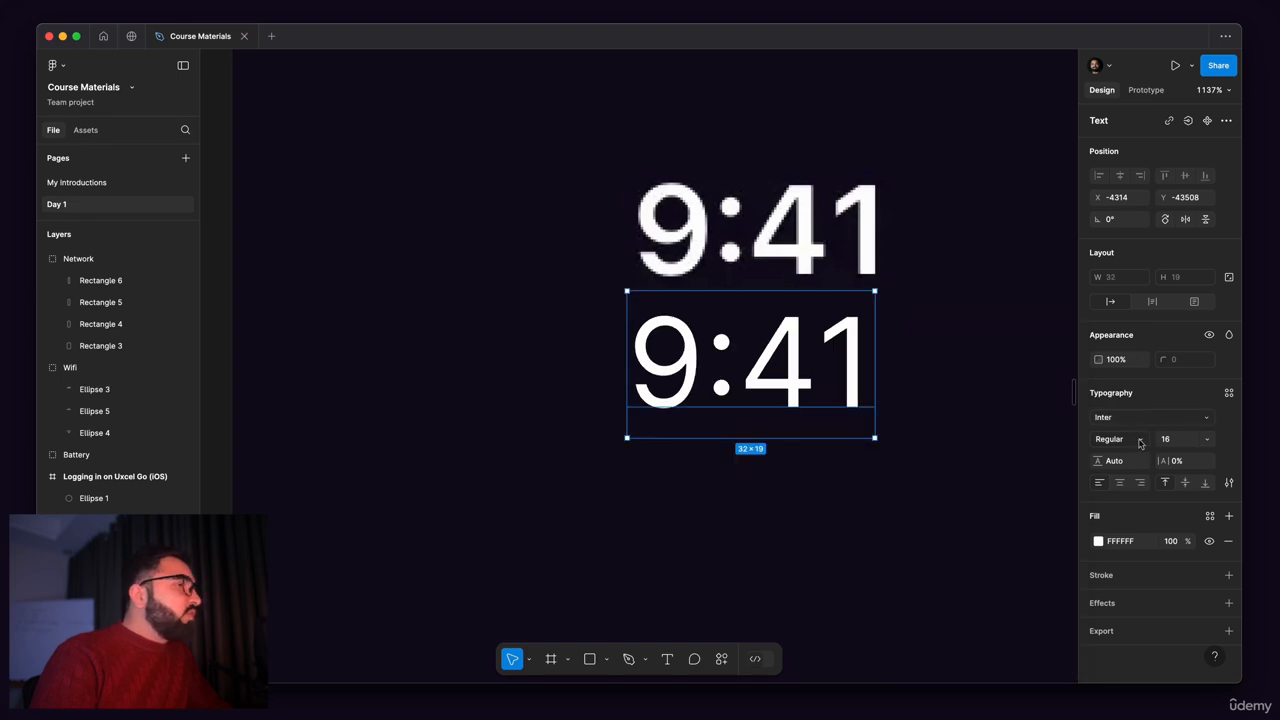
left_click(1140, 443)
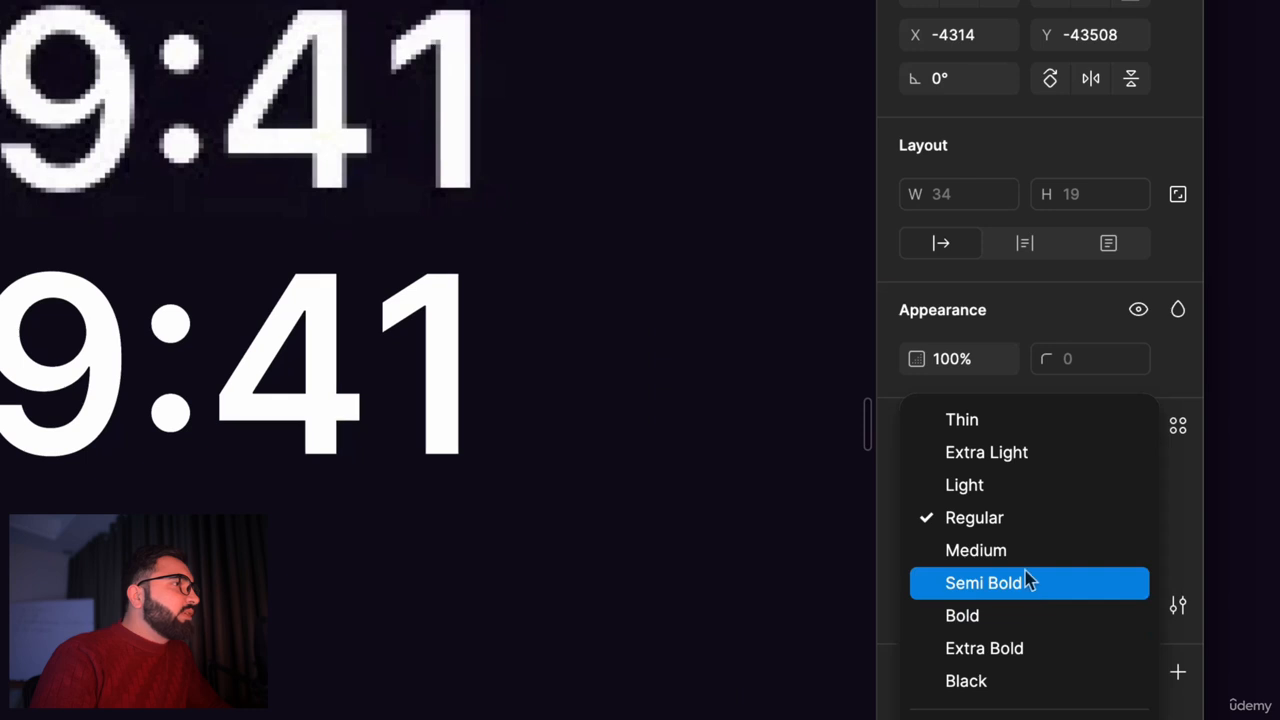
left_click(1025, 555)
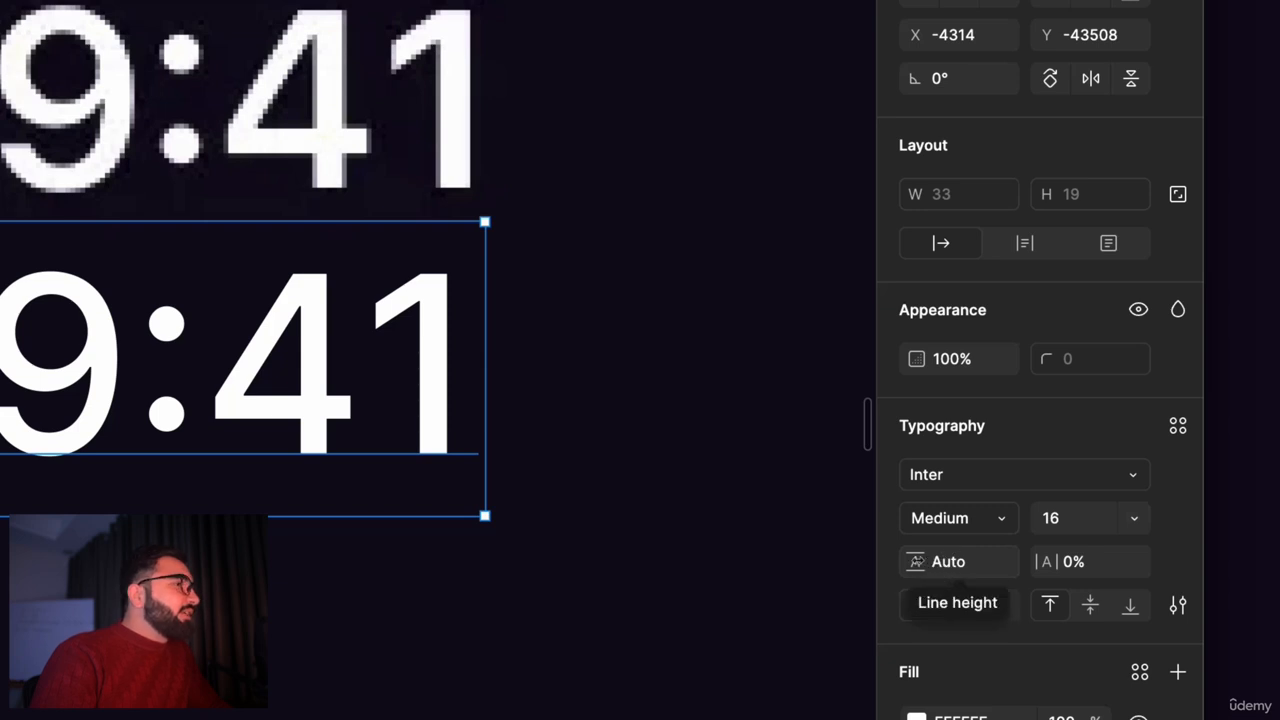
Step: Add a second line of sample text, "r4oai", beneath 9:41 in the same text layer
double_click(432, 357)
left_click(432, 357)
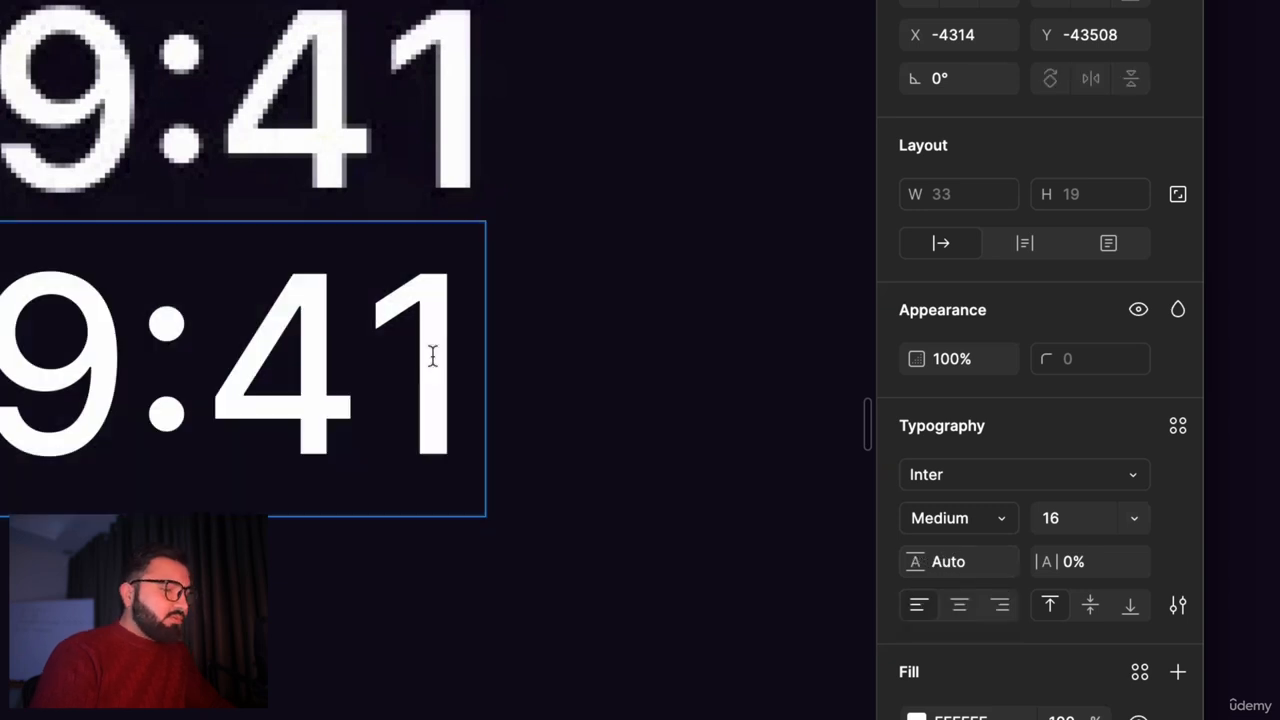
key("Return")
type("r4oai")
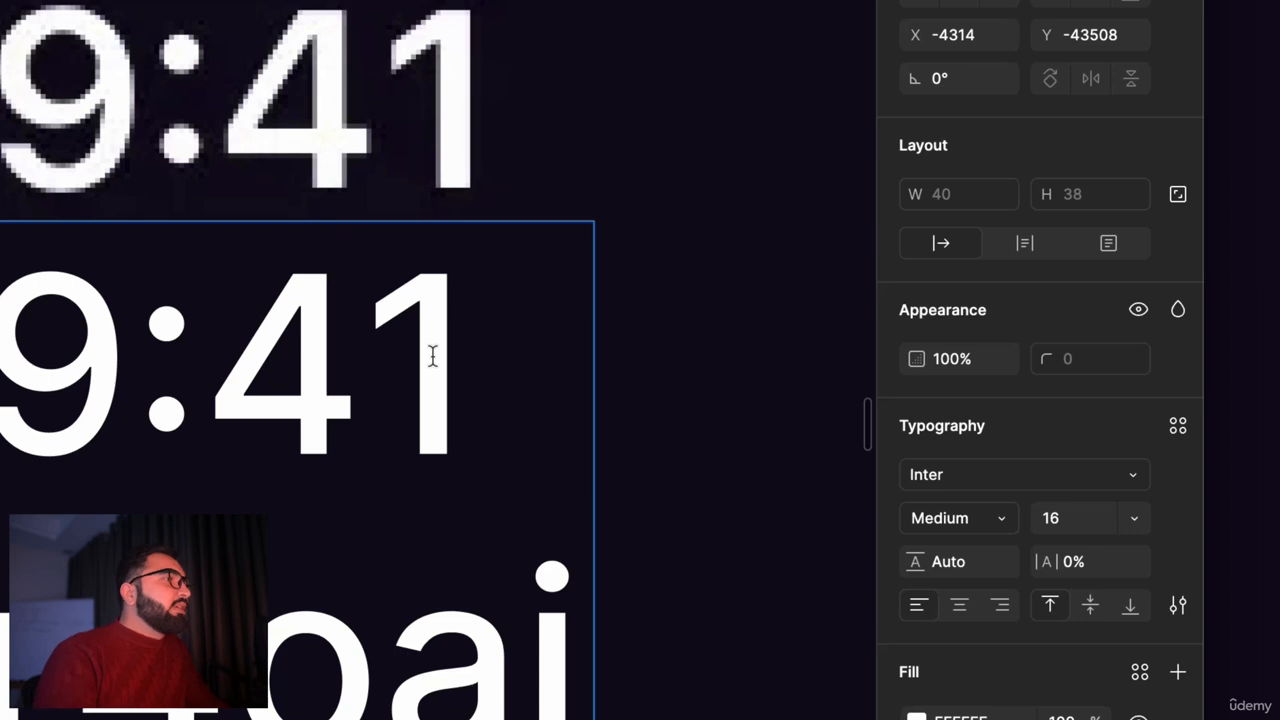
Step: Try a line height of 131.4% on the two-line 9:41 sample text, then undo it
key("super+a")
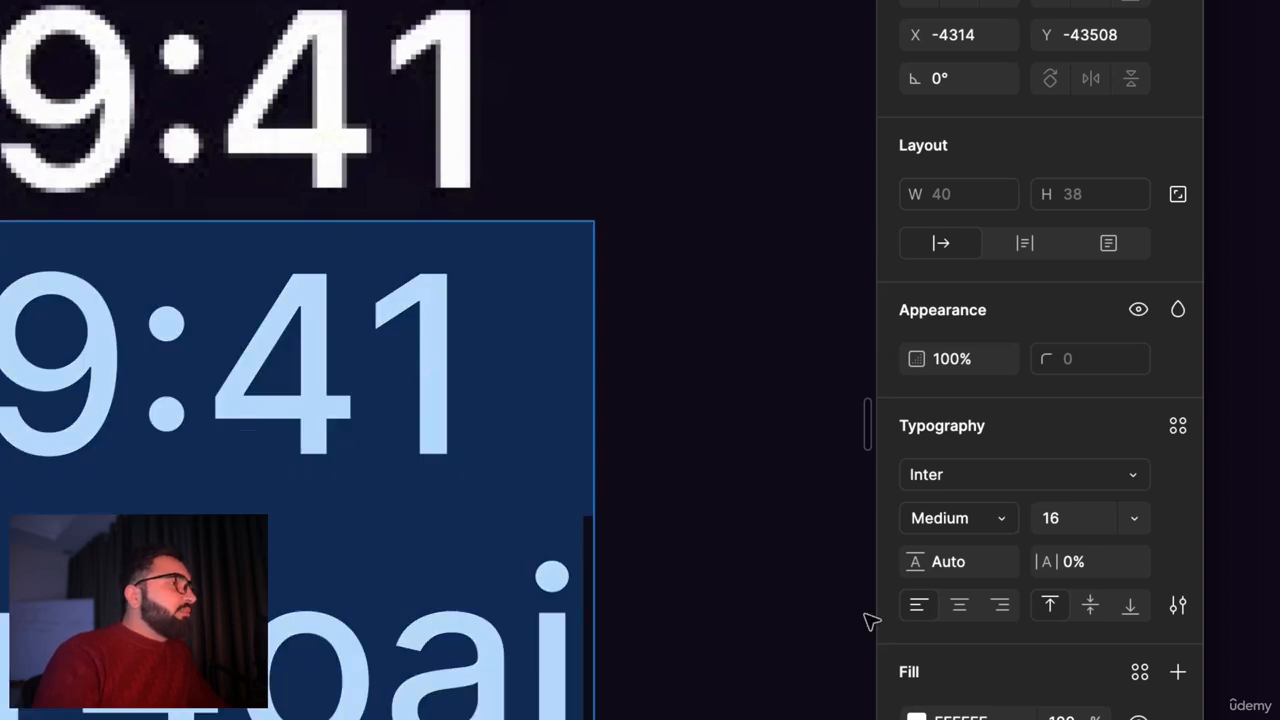
left_click_drag(910, 563, 1050, 569)
mouse_move(912, 562)
left_mouse_down()
mouse_move(5, 565)
mouse_move(723, 531)
mouse_move(902, 567)
left_mouse_up()
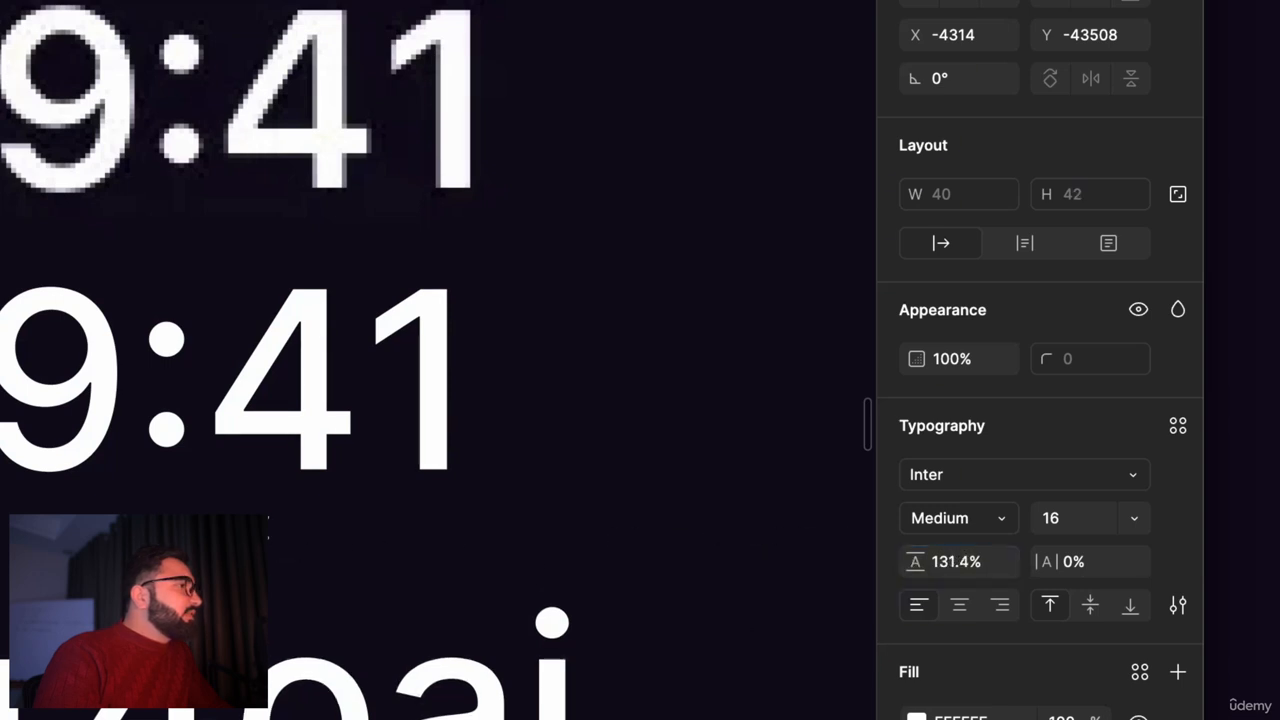
key("ctrl+z")
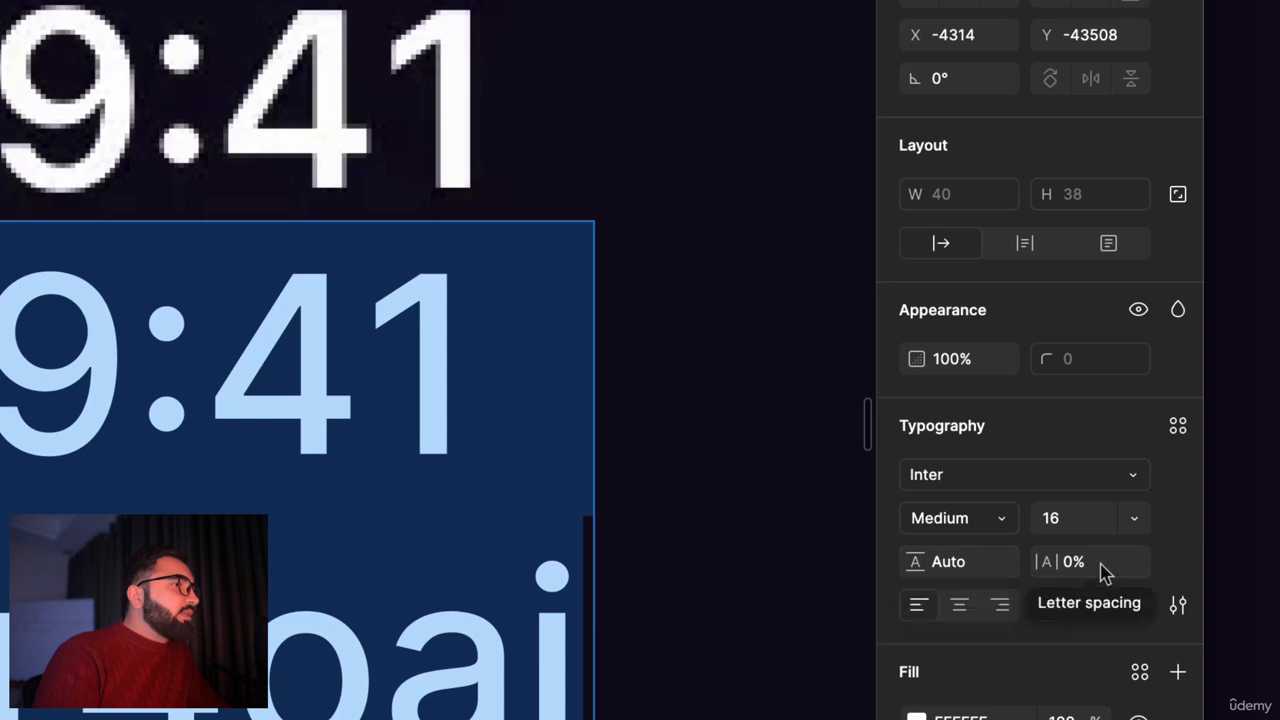
Step: Delete the second line of sample text so that only 9:41 remains in the text layer
left_click(547, 635)
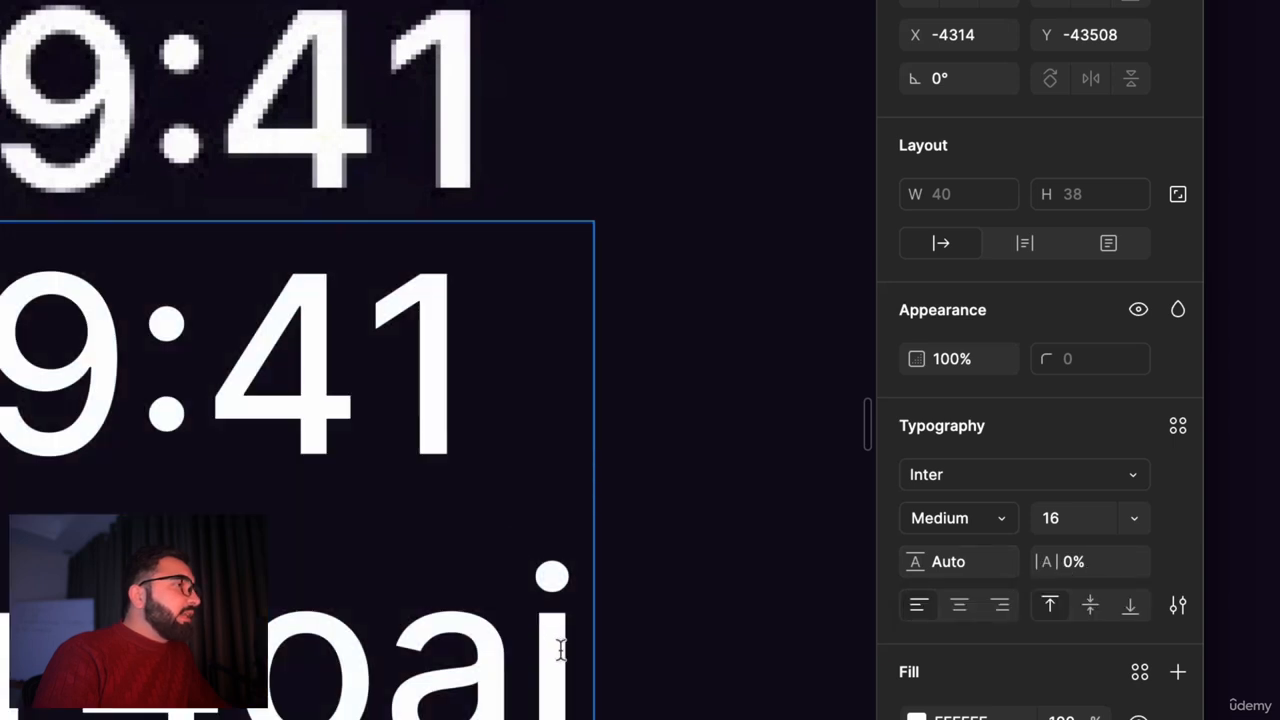
left_click_drag(563, 652, 90, 655)
key("BackSpace")
key("BackSpace")
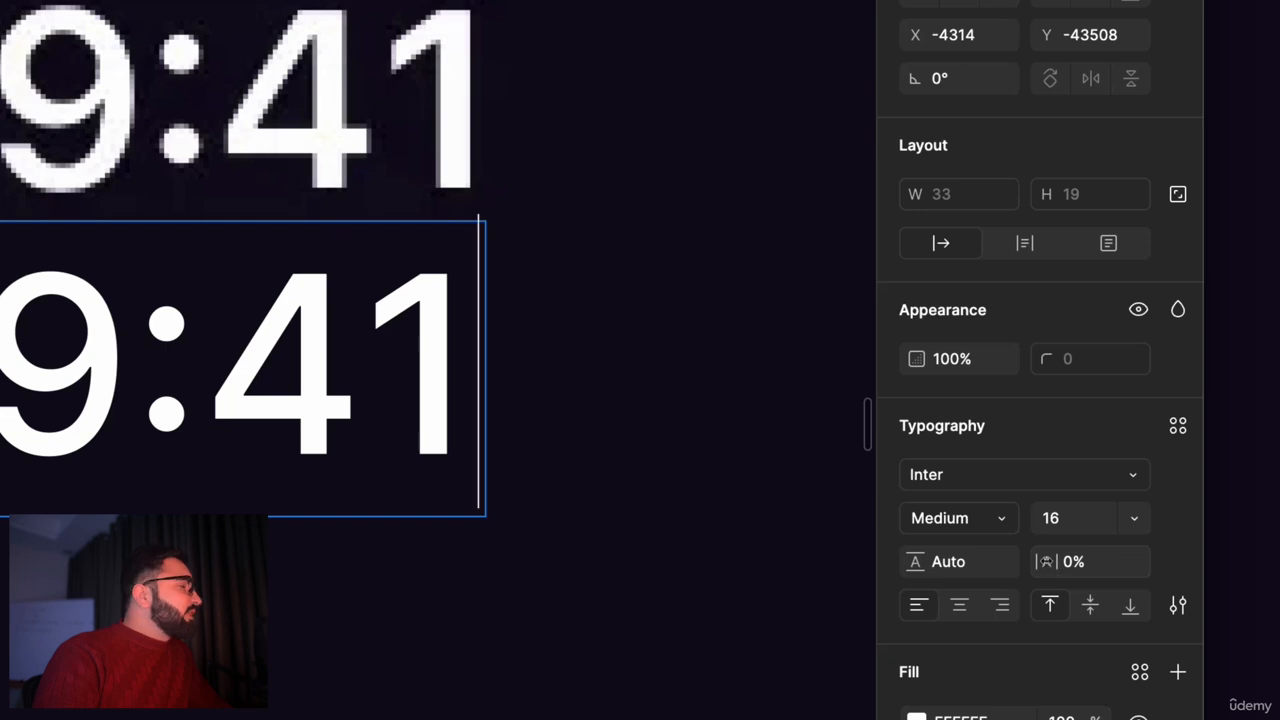
Step: Try the letter spacing adjustment on the 9:41 text, leave it at 0% and finish text editing
double_click(357, 380)
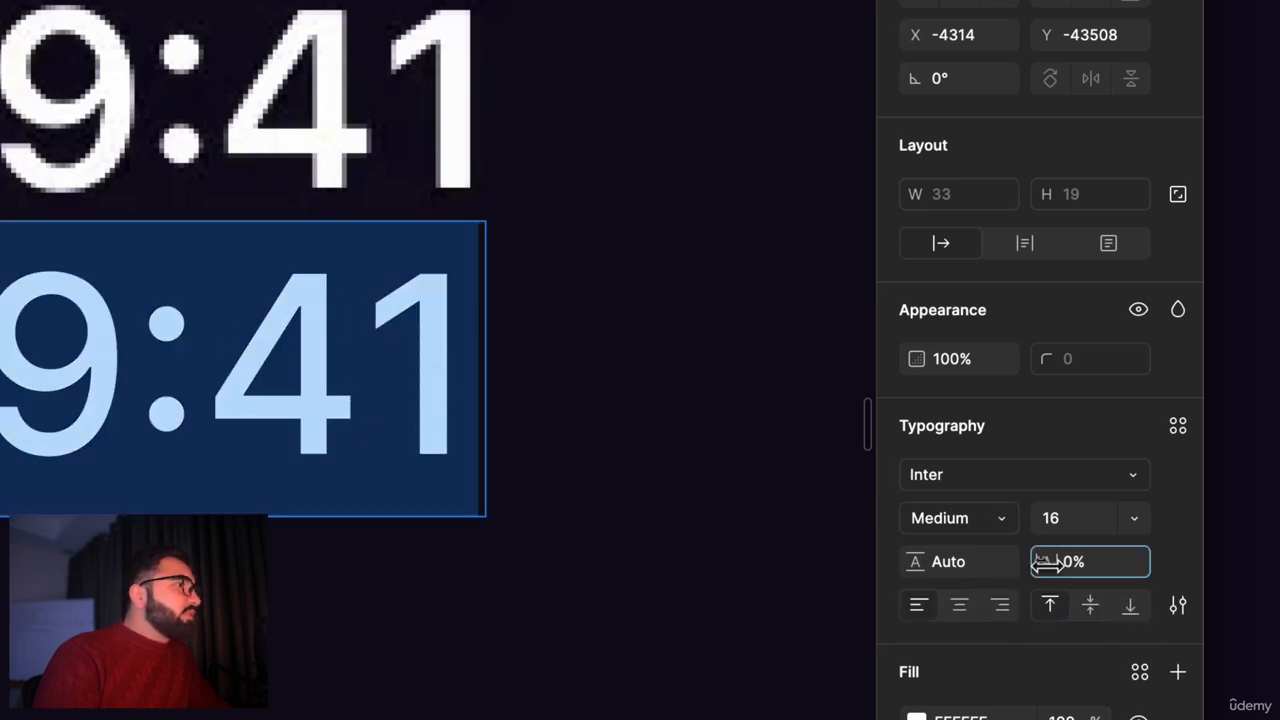
mouse_move(1045, 560)
left_mouse_down()
mouse_move(1080, 566)
mouse_move(1046, 563)
left_mouse_up()
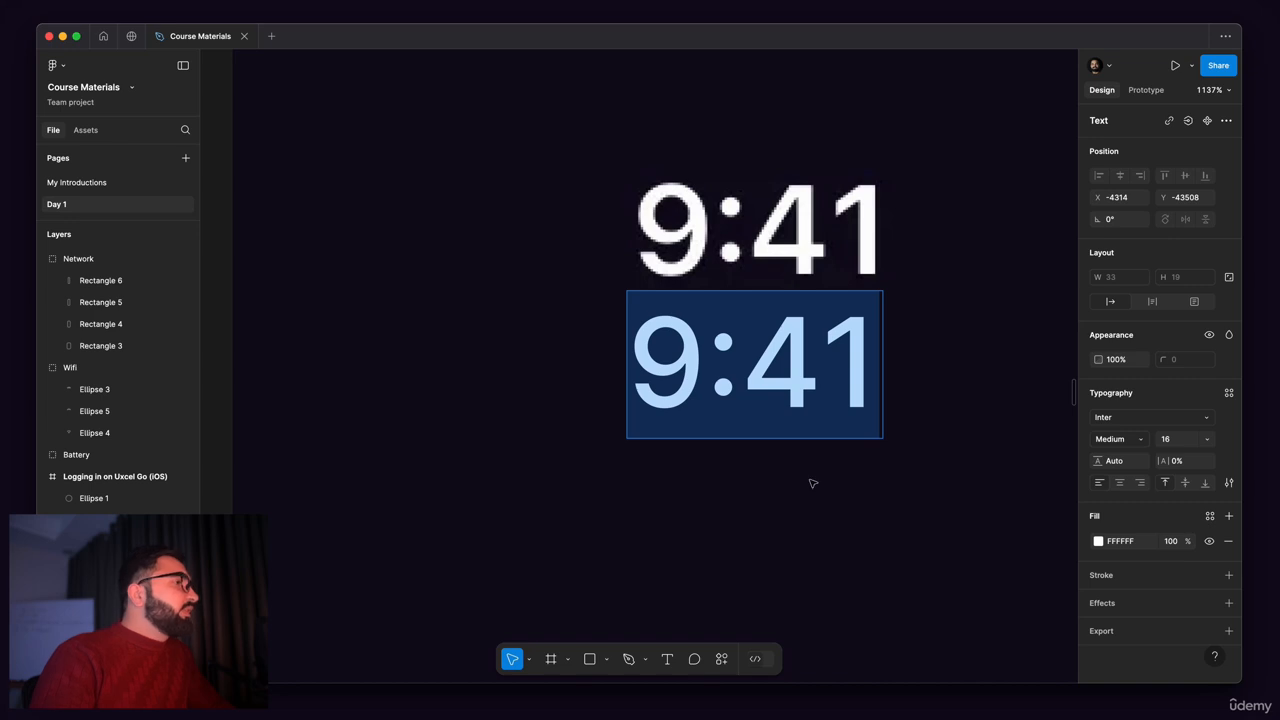
key("Escape")
Step: Move the 9:41 text up onto the reference time and deselect it
scroll(796, 372, "down", 2)
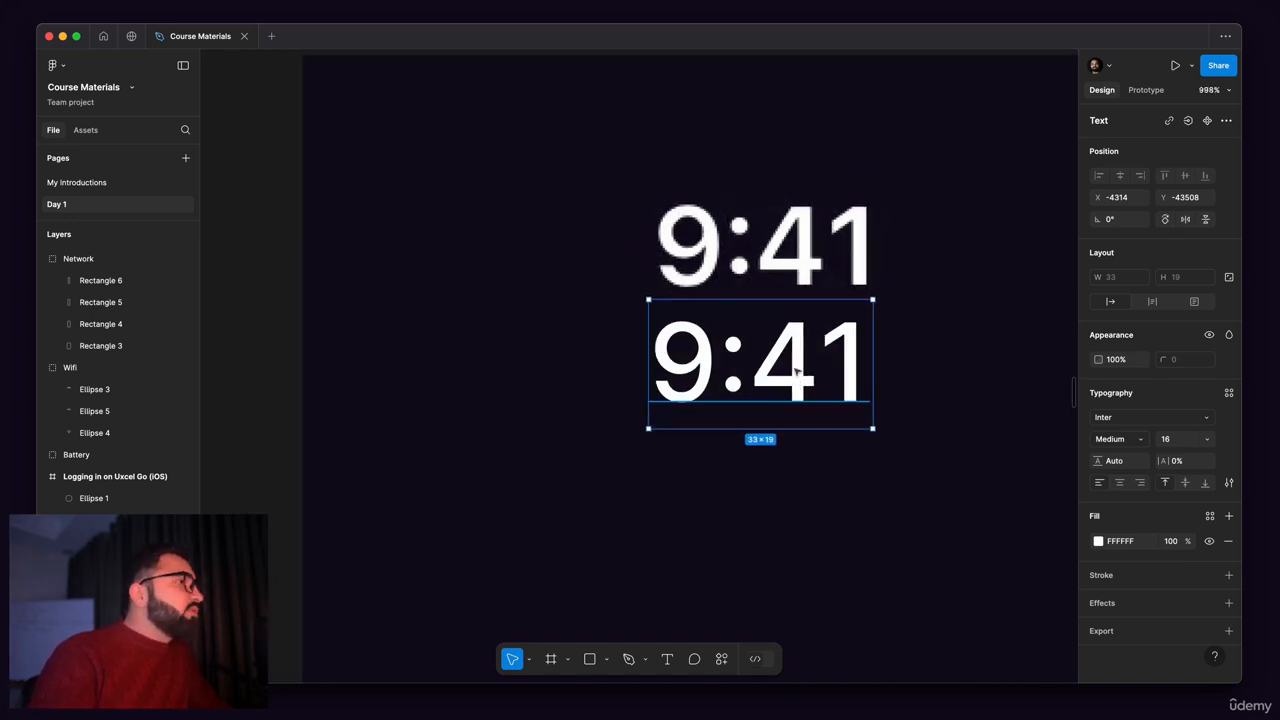
scroll(773, 394, "up", 1)
left_click_drag(736, 467, 739, 351)
scroll(594, 337, "down", 5)
left_click(460, 306)
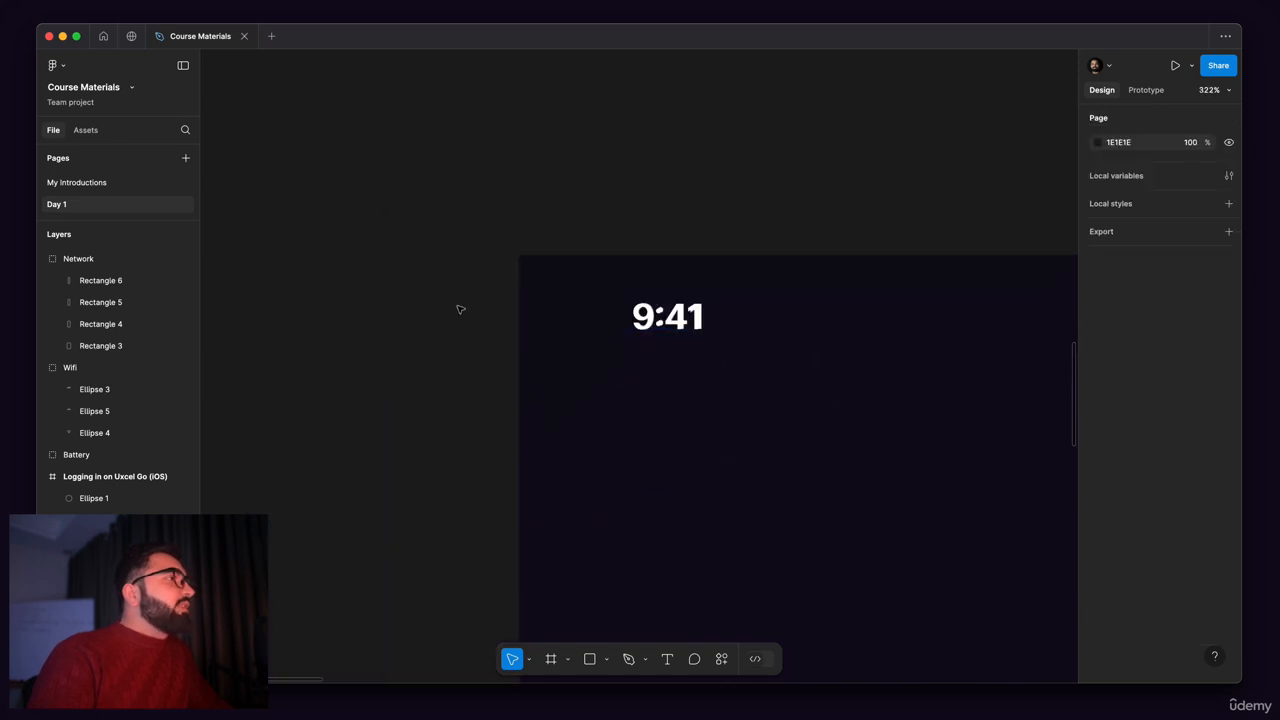
Step: Group the 9:41 text with the Network, Wifi and Battery icons, leaving out the reference image
scroll(451, 251, "down", 4)
left_click_drag(449, 248, 822, 328)
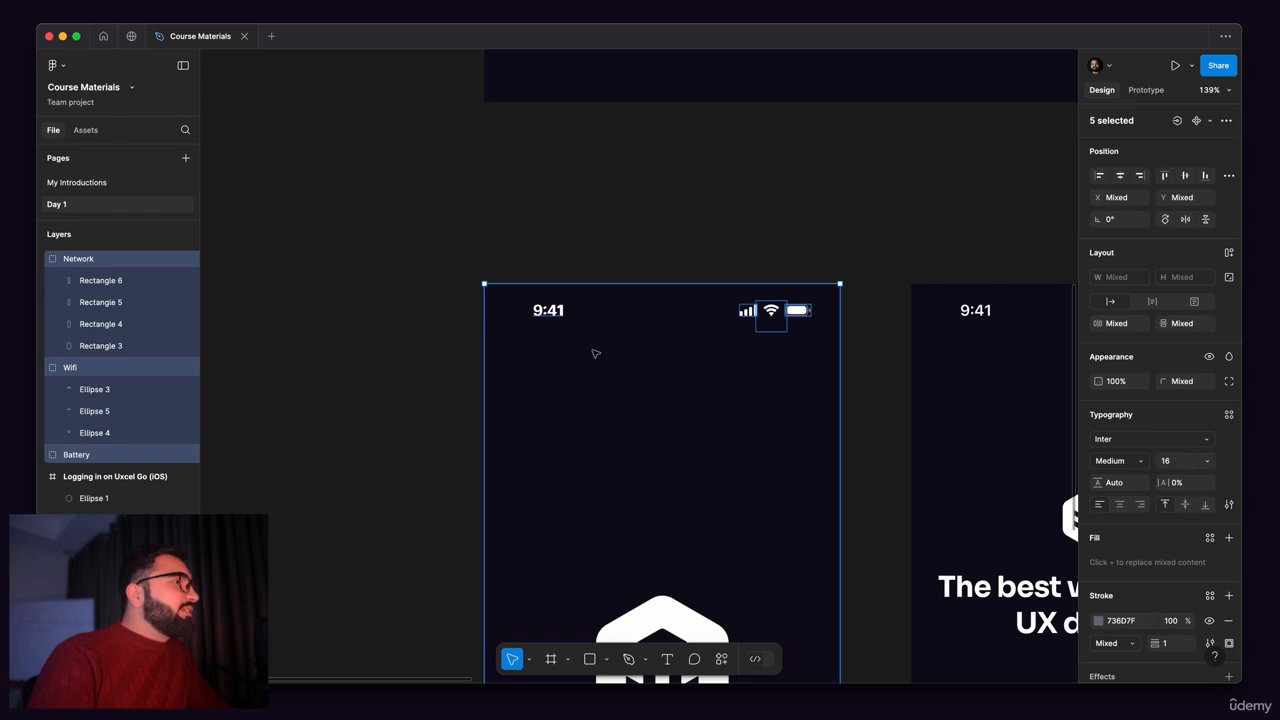
left_click(681, 362, "shift")
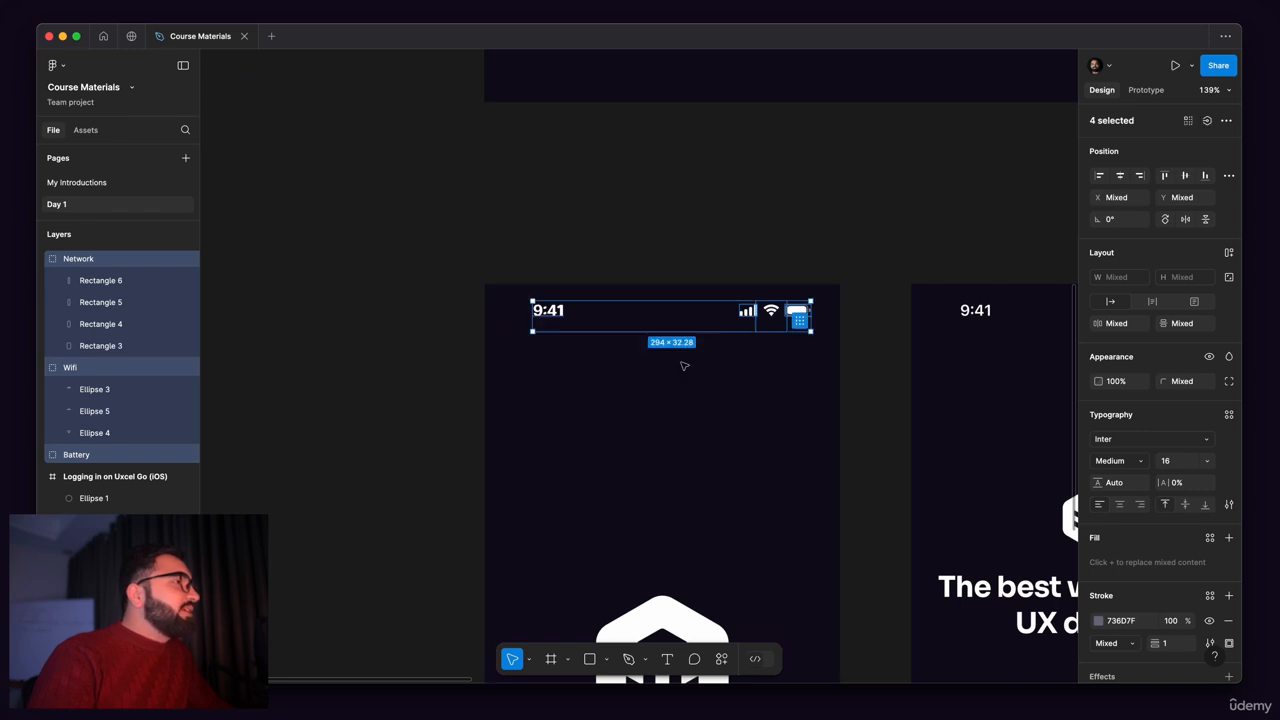
left_click_drag(626, 409, 703, 417)
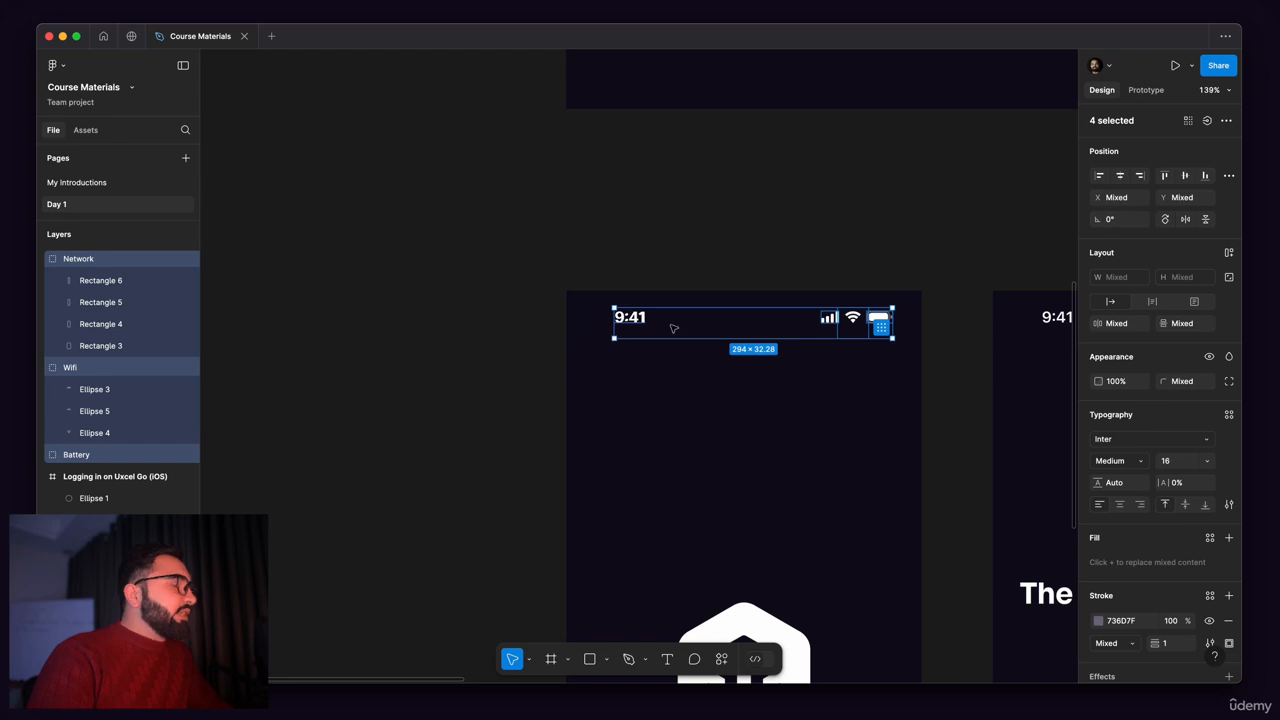
scroll(673, 328, "up", 1)
key("ctrl+g")
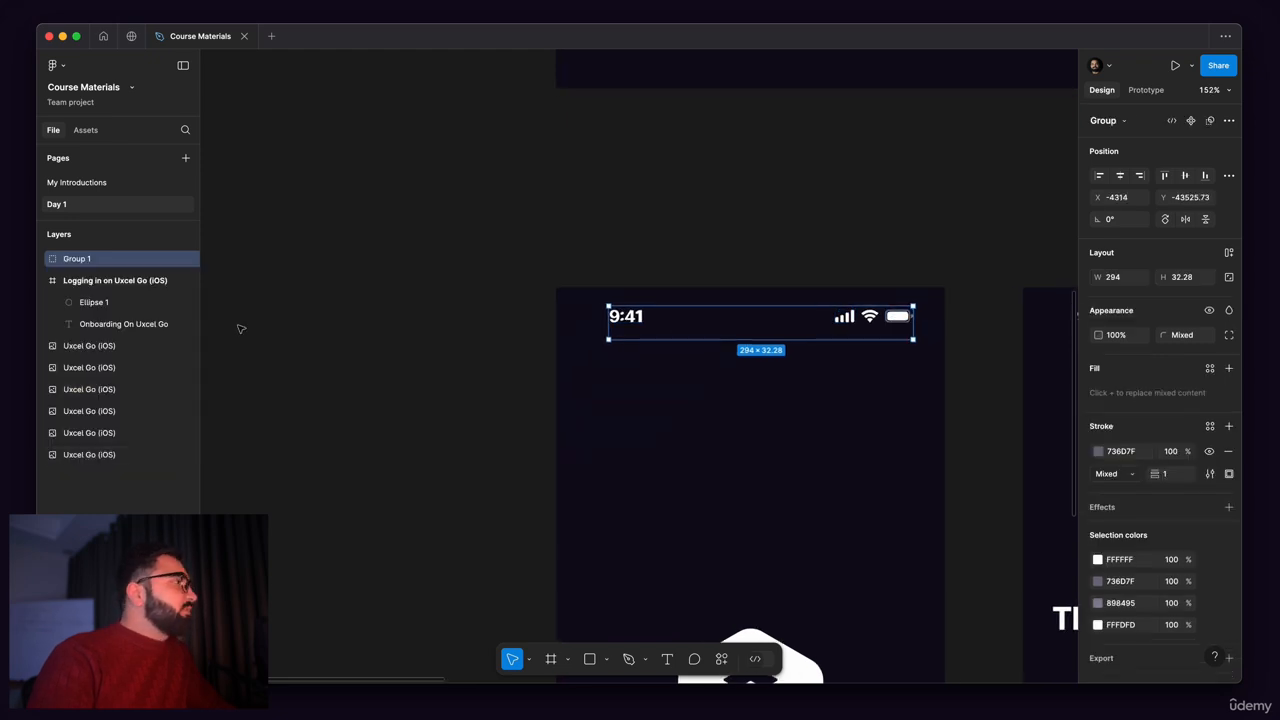
Step: Rename the new group as Status Bar
double_click(97, 262)
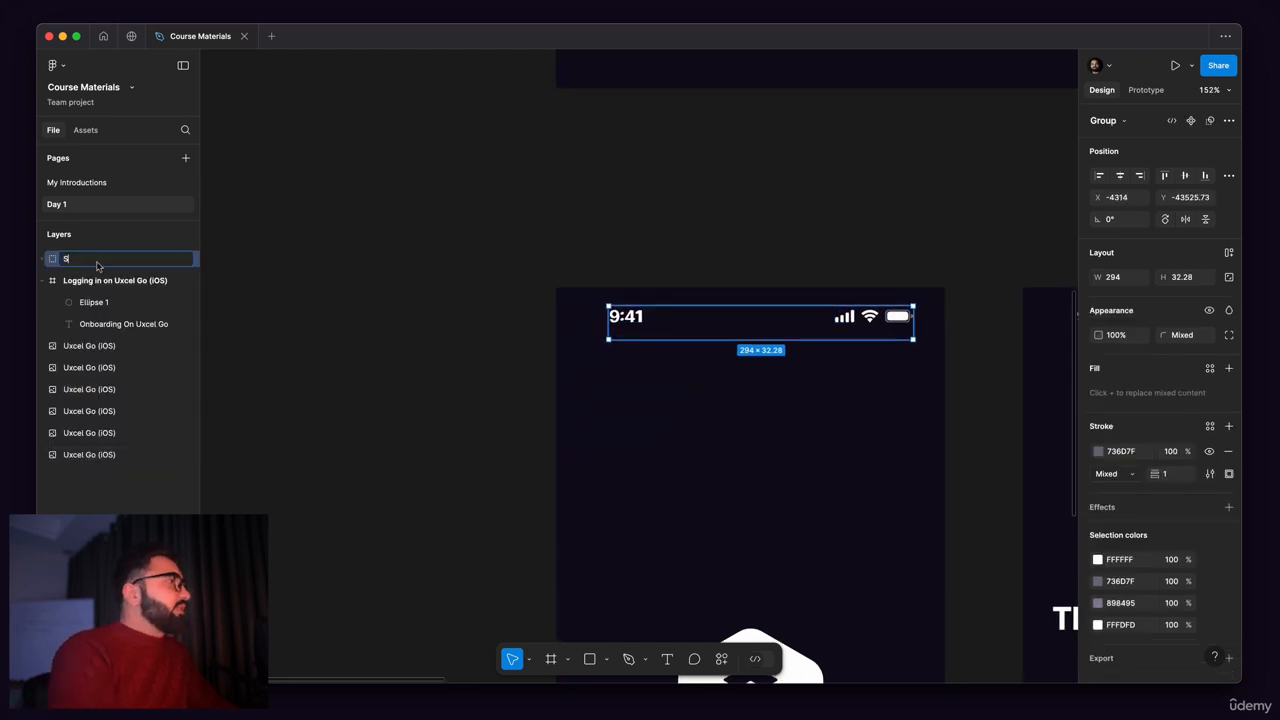
type("Status Bar")
key("Return")
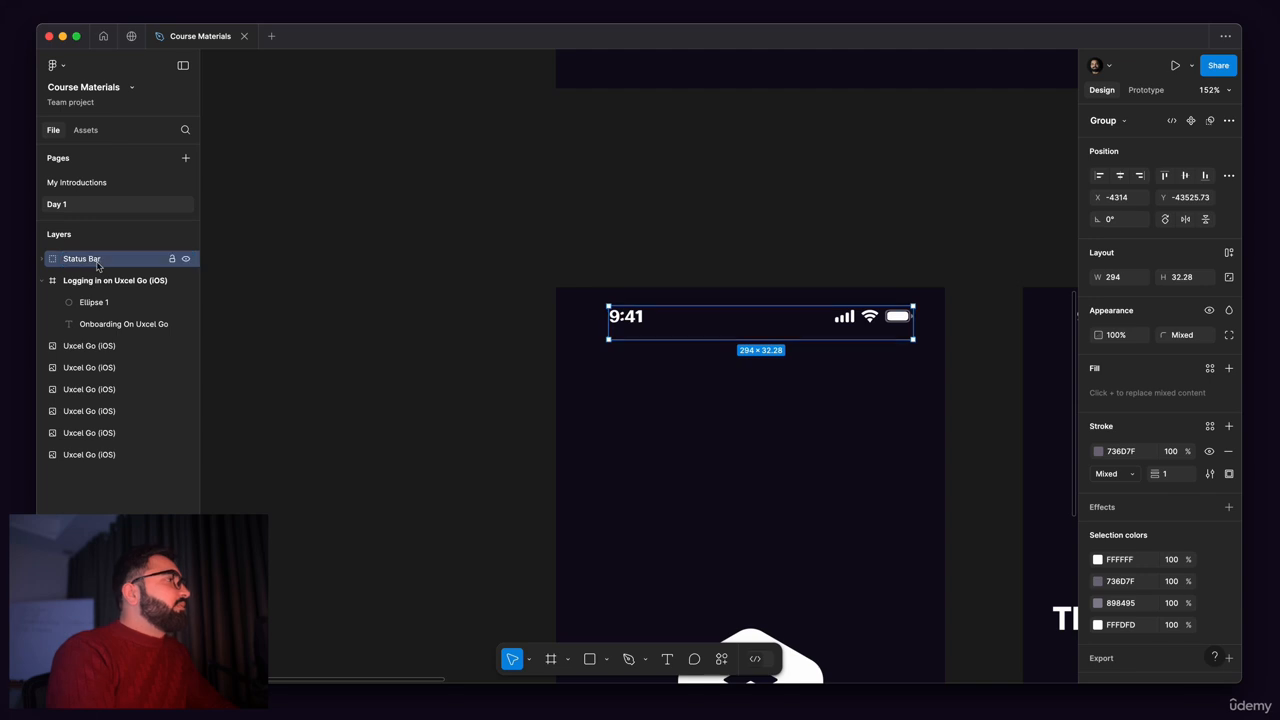
Step: Draw a polygon of about 162 × 162 over the hexagonal logo in the reference splash screen
left_click(557, 346)
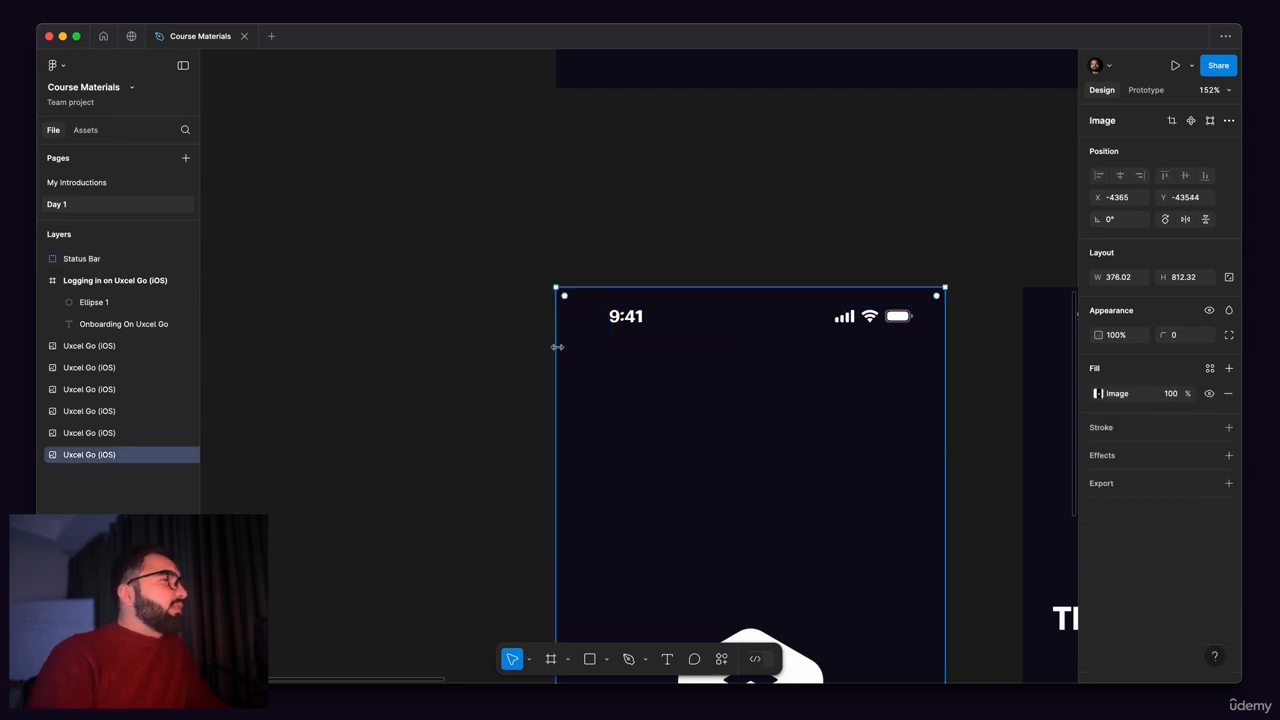
scroll(550, 318, "down", 1)
scroll(453, 206, "down", 5)
scroll(454, 331, "left", 4)
scroll(454, 331, "down", 2)
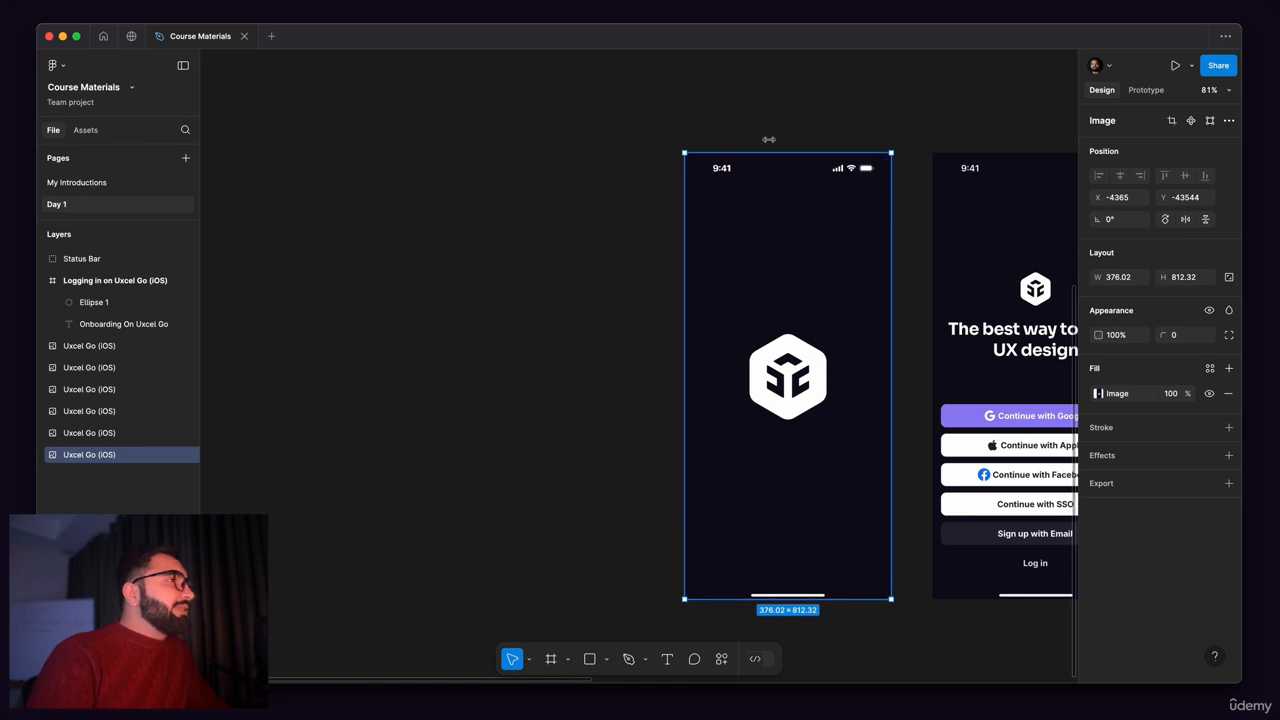
scroll(768, 141, "up", 3)
left_click_drag(727, 423, 738, 243)
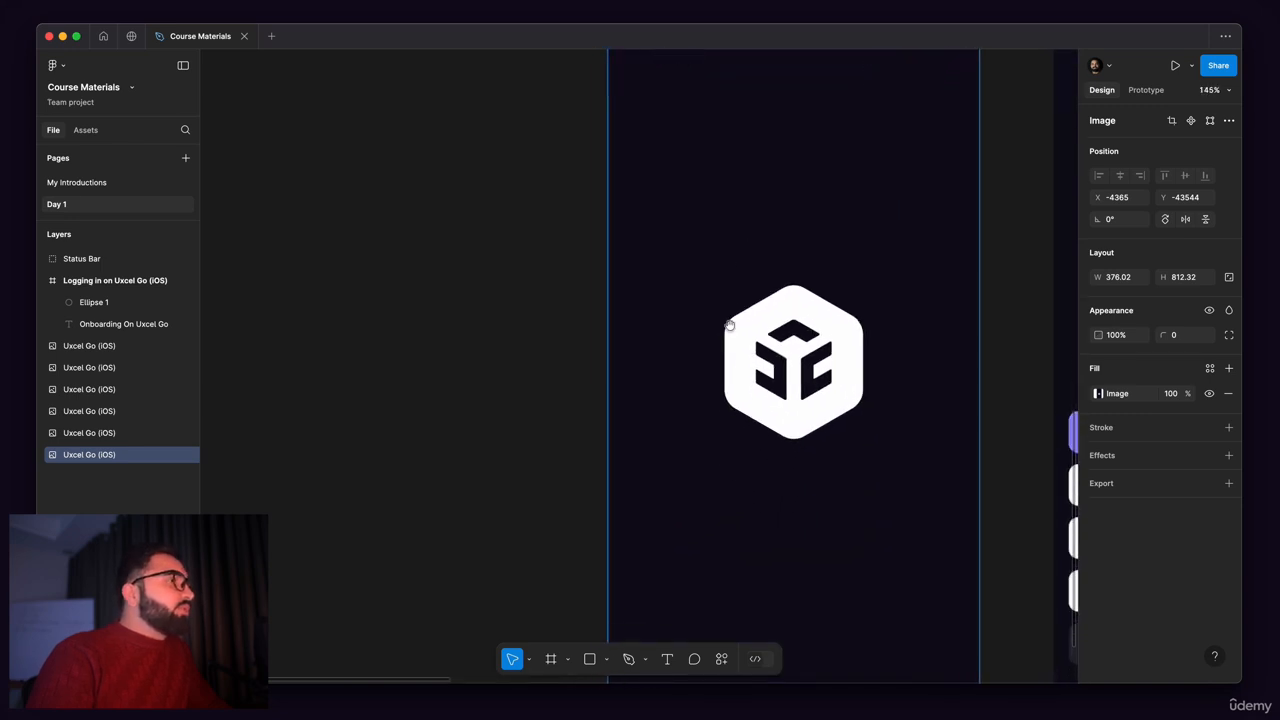
scroll(816, 364, "up", 3)
scroll(816, 364, "up", 3)
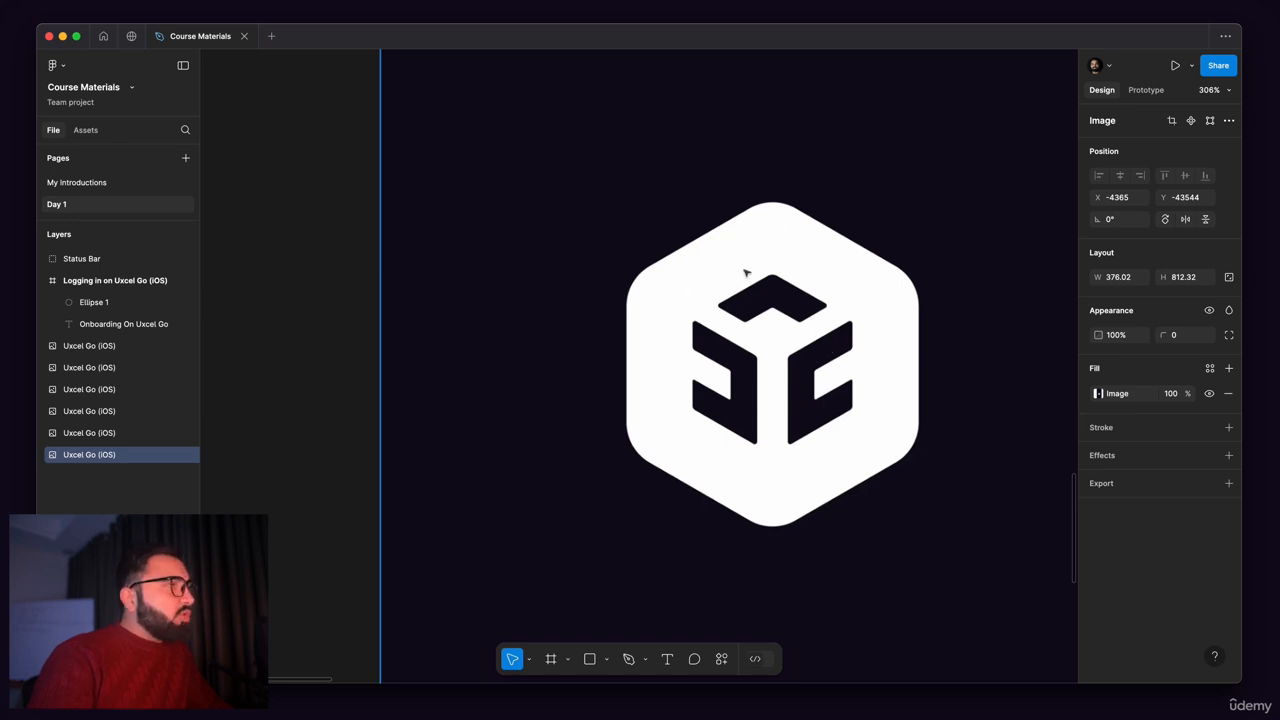
left_click_drag(808, 391, 814, 443)
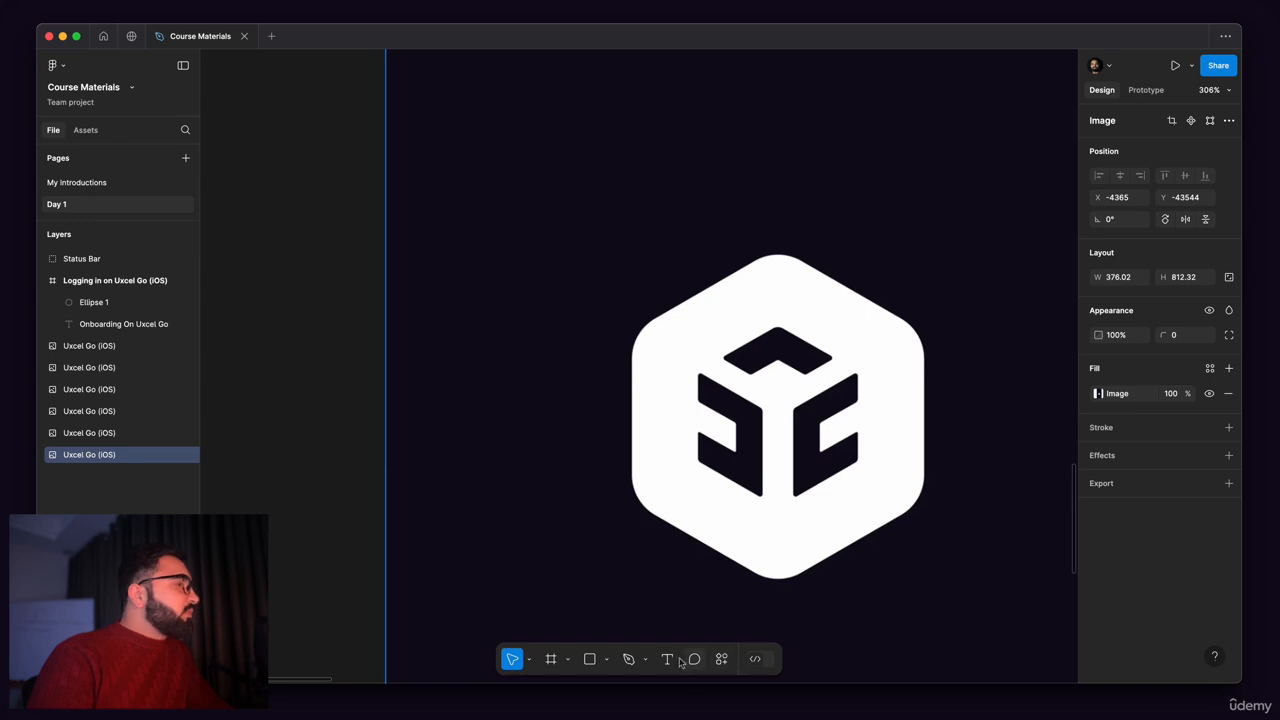
left_click(605, 659)
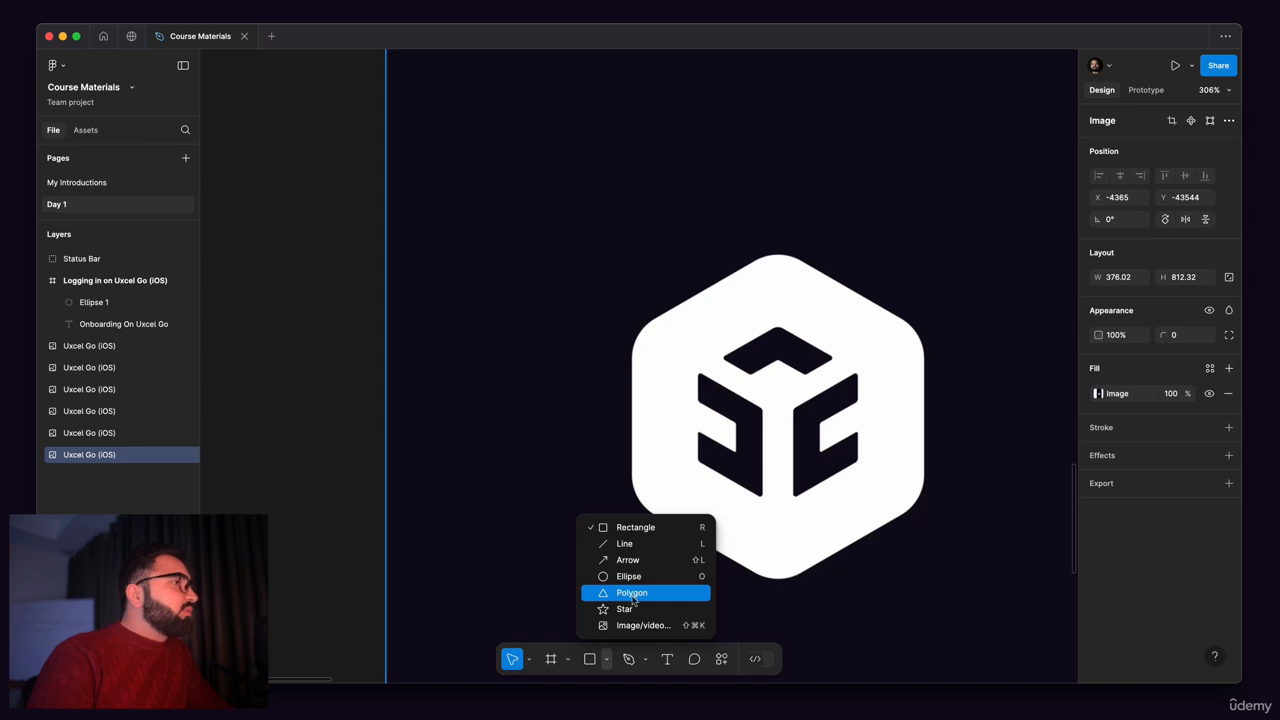
left_click(632, 593)
scroll(690, 284, "down", 5)
left_click_drag(693, 284, 858, 447)
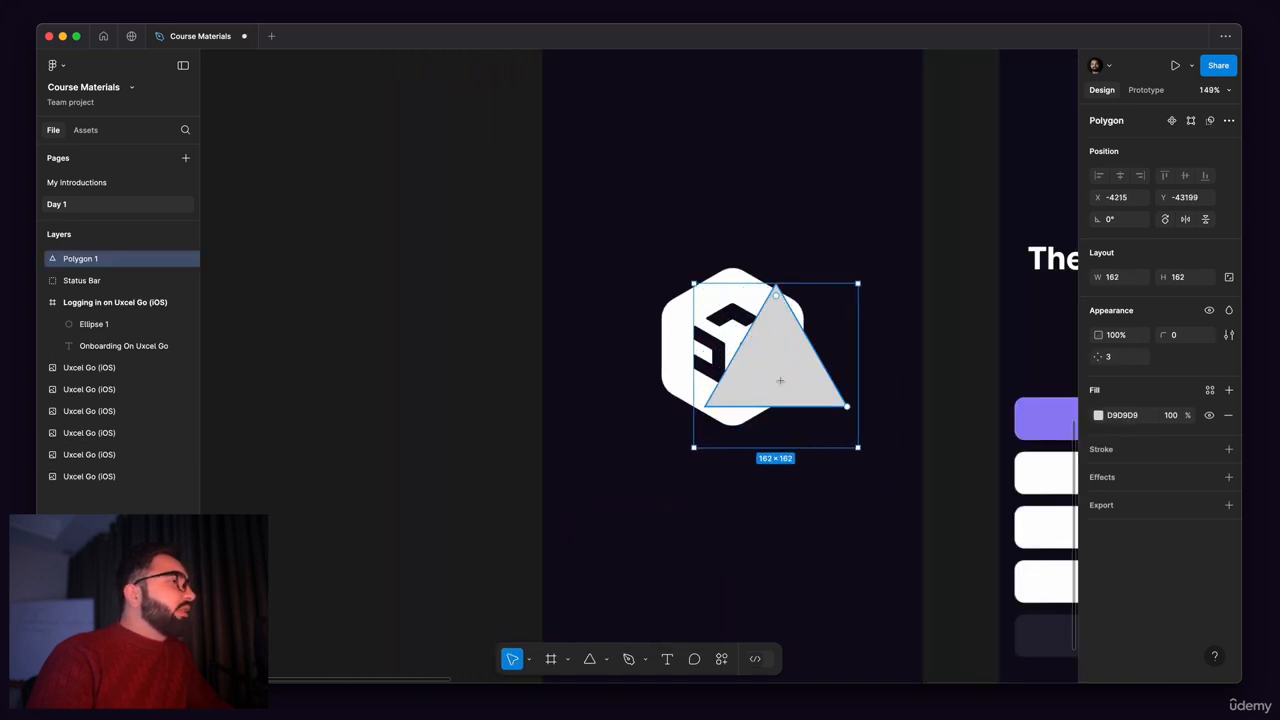
Step: Set the polygon's side count to 6 and centre the hexagon over the reference logo
left_click_drag(780, 380, 772, 382)
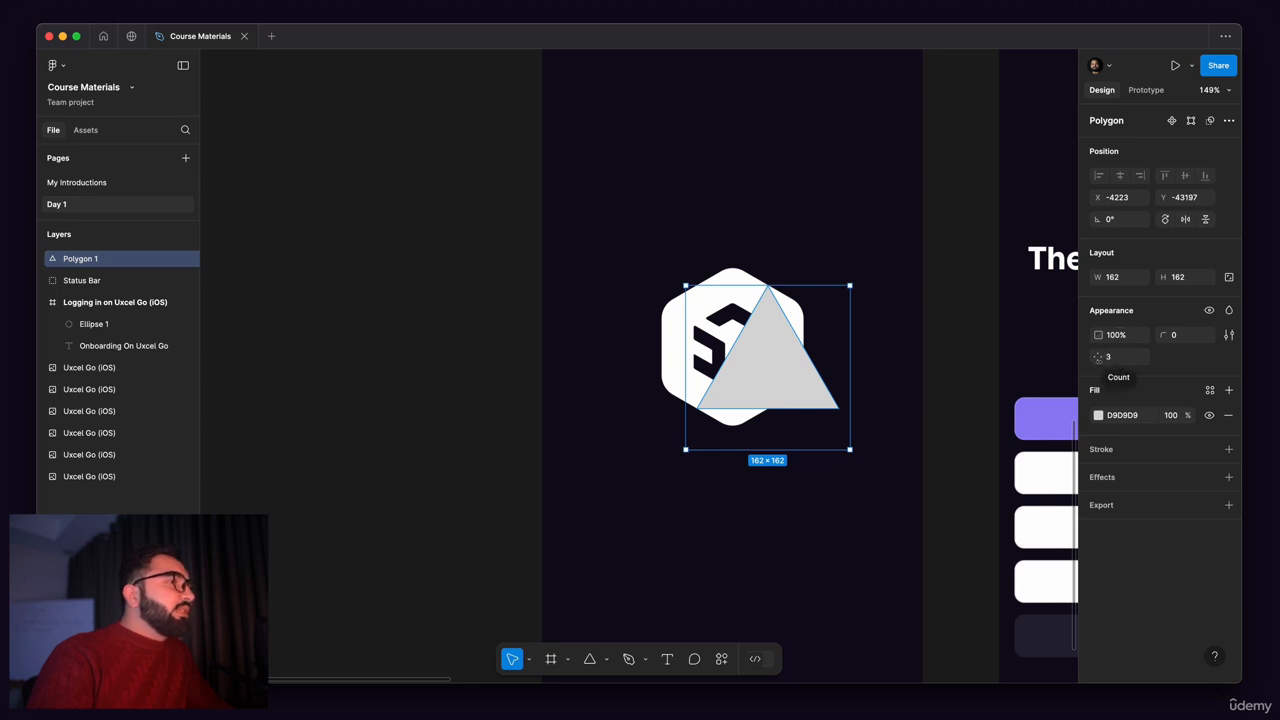
left_click_drag(785, 355, 767, 355)
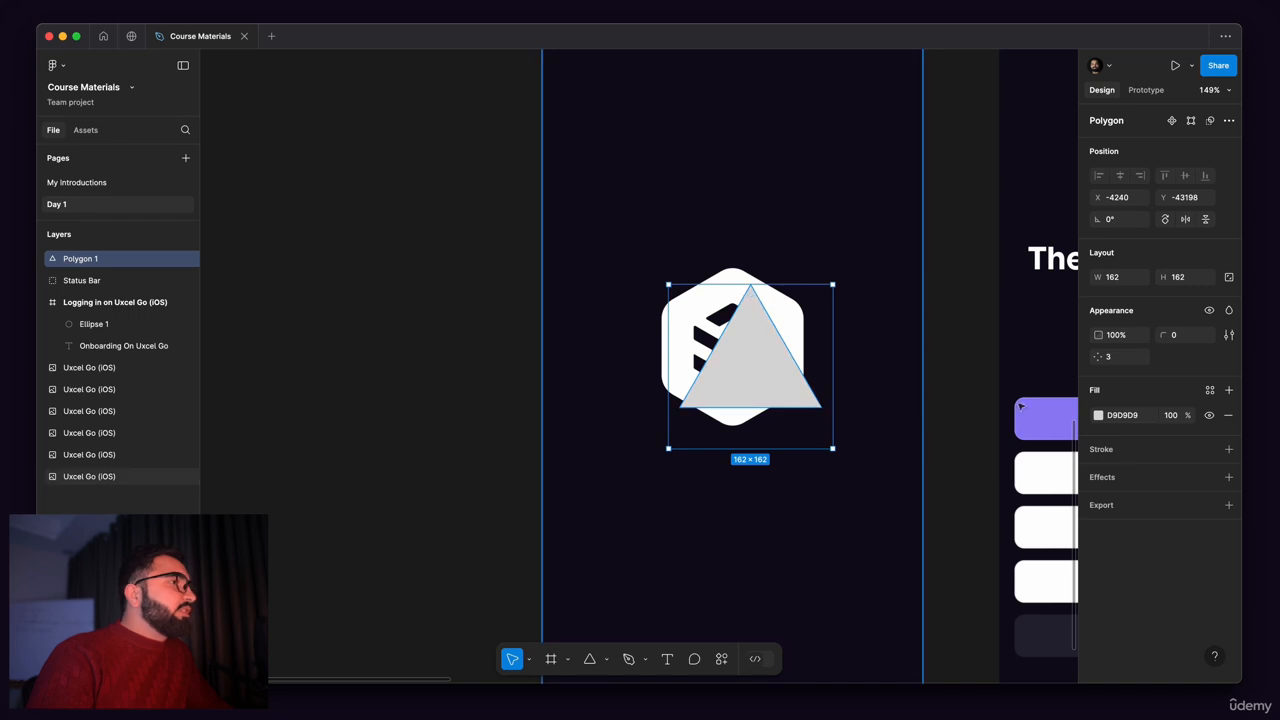
left_click(1109, 358)
left_click_drag(1107, 358, 1145, 363)
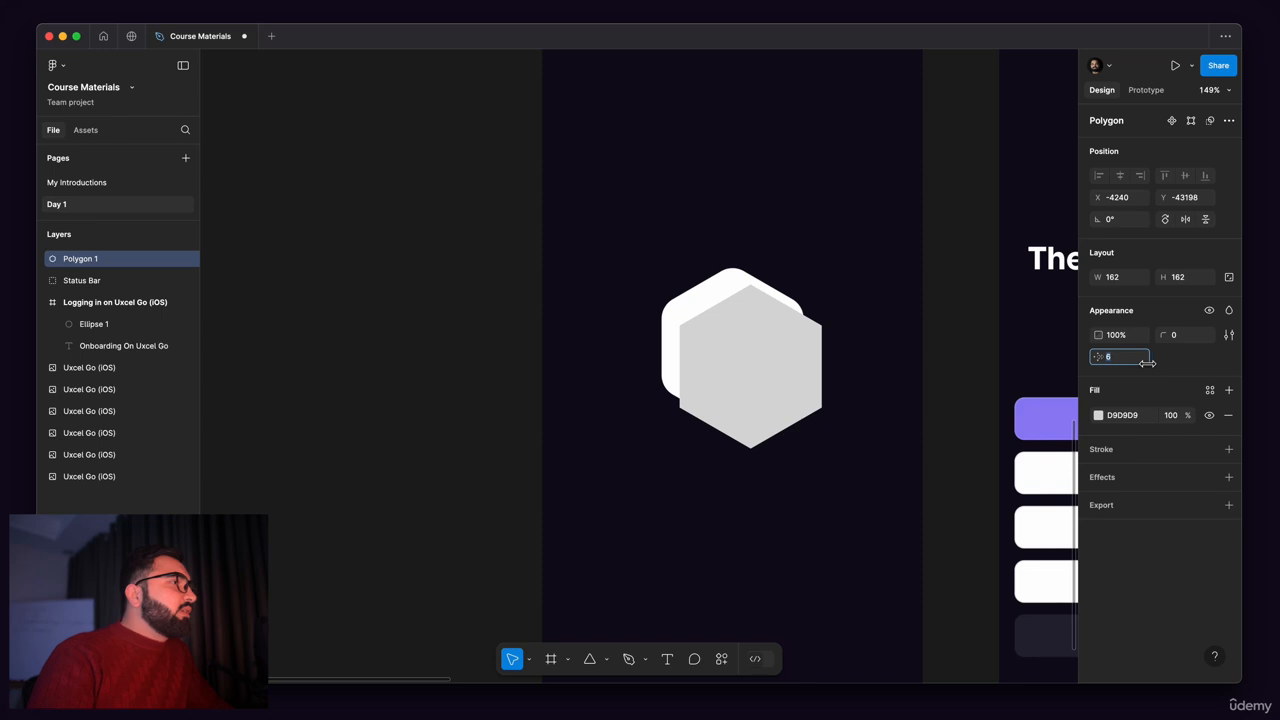
left_click_drag(733, 363, 722, 347)
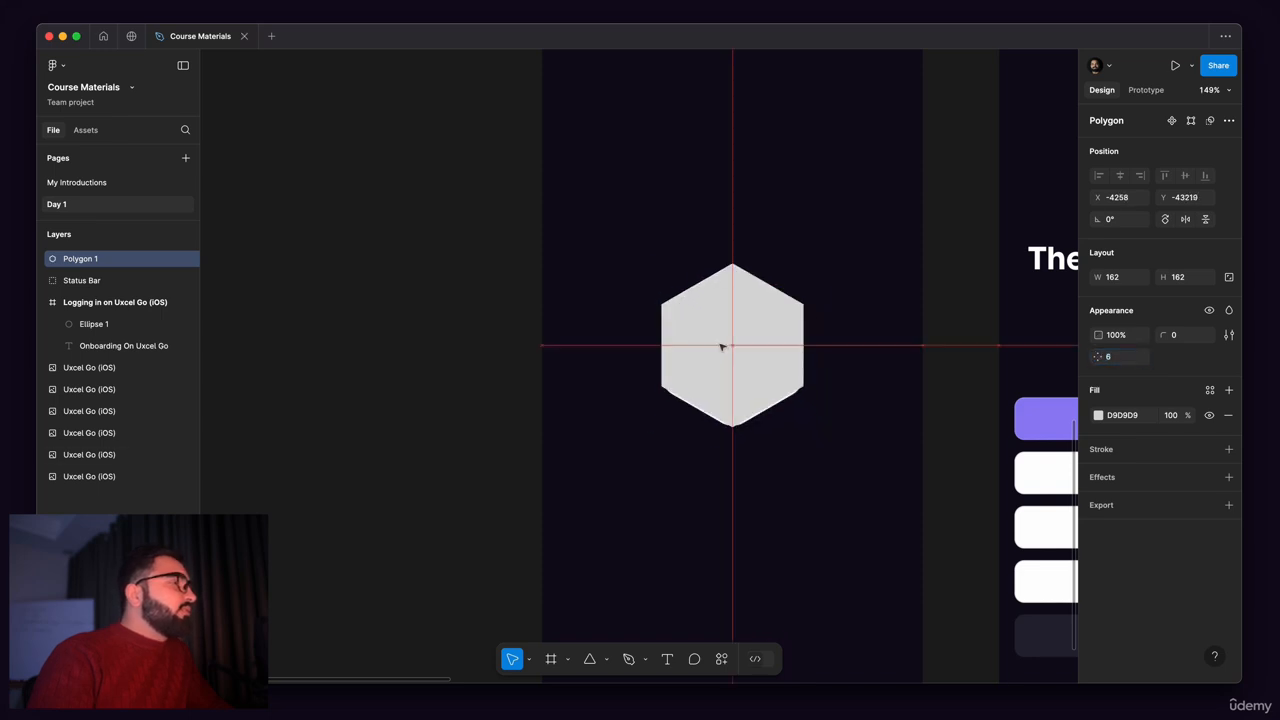
Step: Round the hexagon's corners to a radius of 21 and align it with the reference logo's outline
scroll(721, 347, "up", 5)
left_click_drag(711, 240, 706, 332)
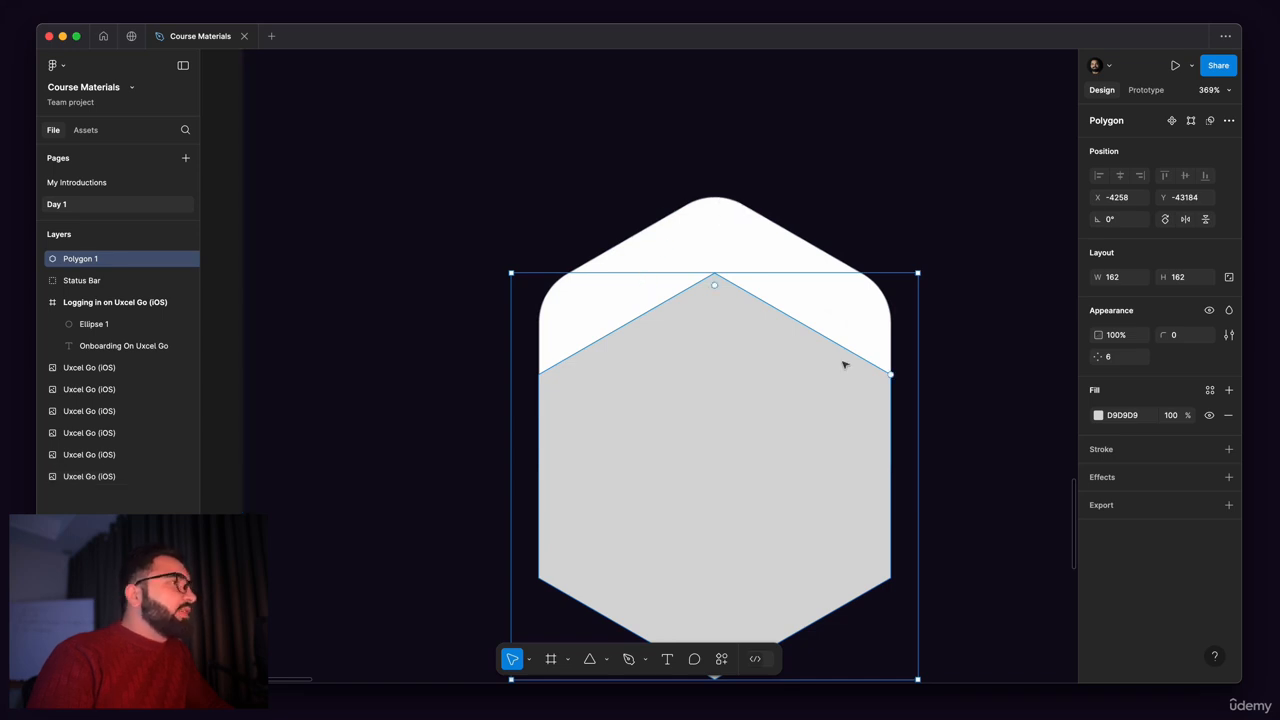
left_click_drag(1098, 357, 240, 339)
key("super+z")
left_click_drag(675, 411, 690, 326)
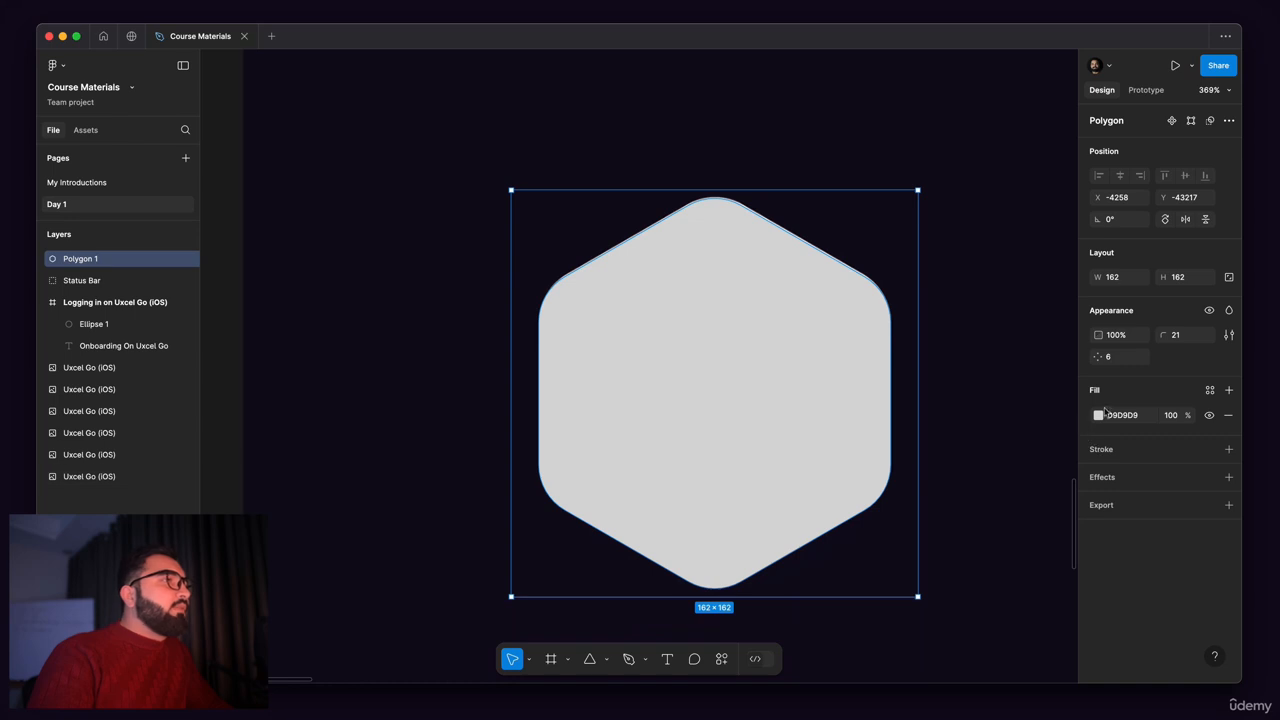
Step: Set the hexagon's fill to white (FFFFFF) and check it against the splash screen reference
left_click(1098, 415)
left_click_drag(914, 357, 475, 87)
scroll(633, 211, "down", 6)
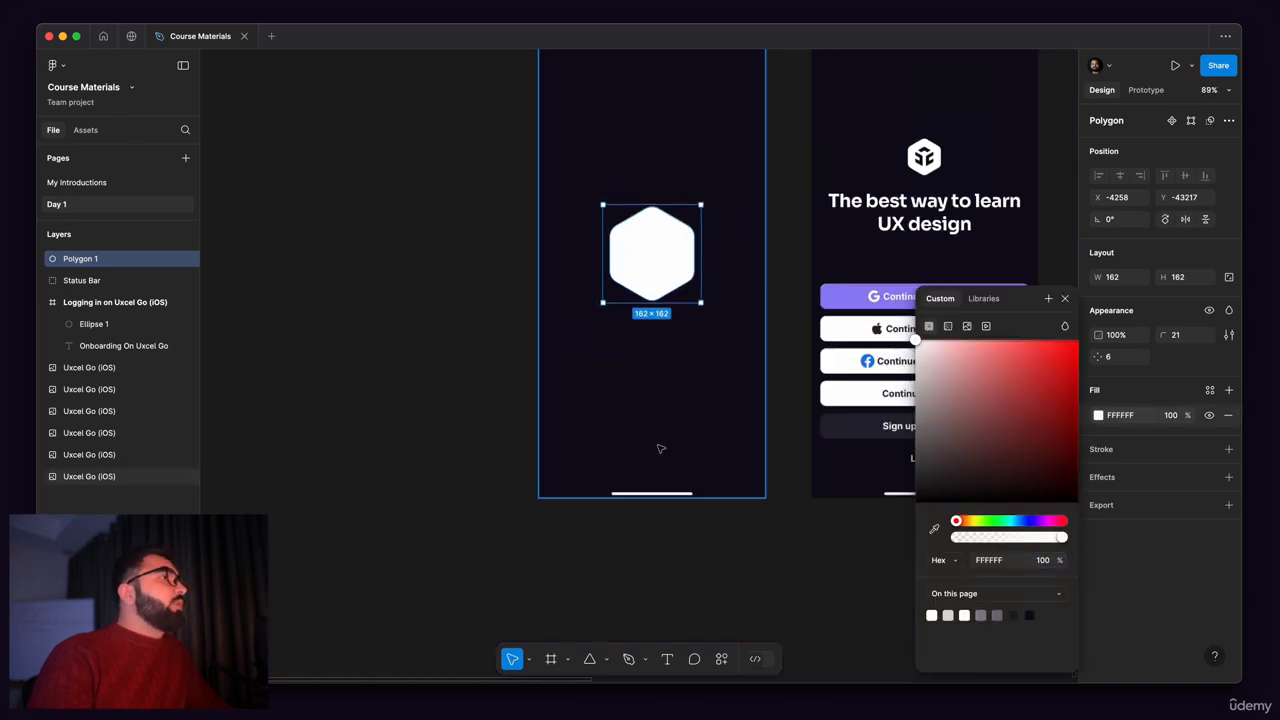
left_click(660, 449)
left_click(511, 377)
left_click_drag(406, 257, 398, 427)
left_click(628, 405)
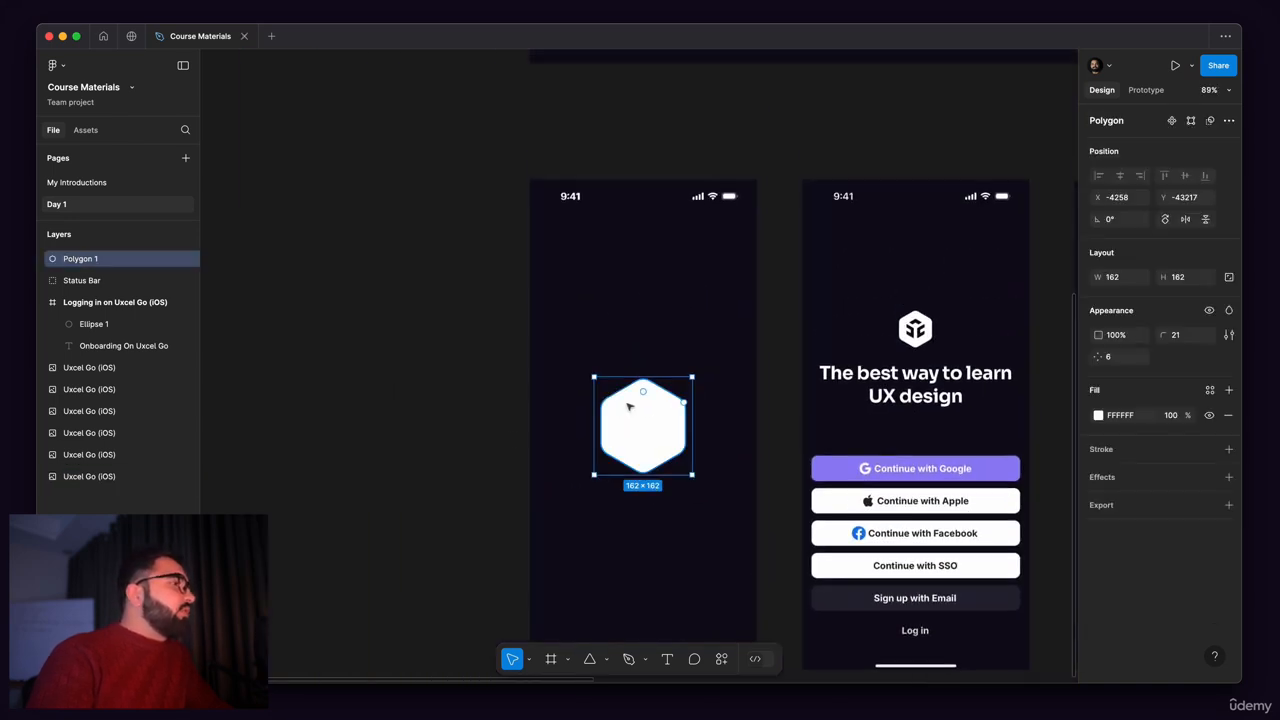
Step: Draw a horizontal line about 133 long just above the home indicator bar in the reference splash screen
left_click_drag(569, 471, 550, 353)
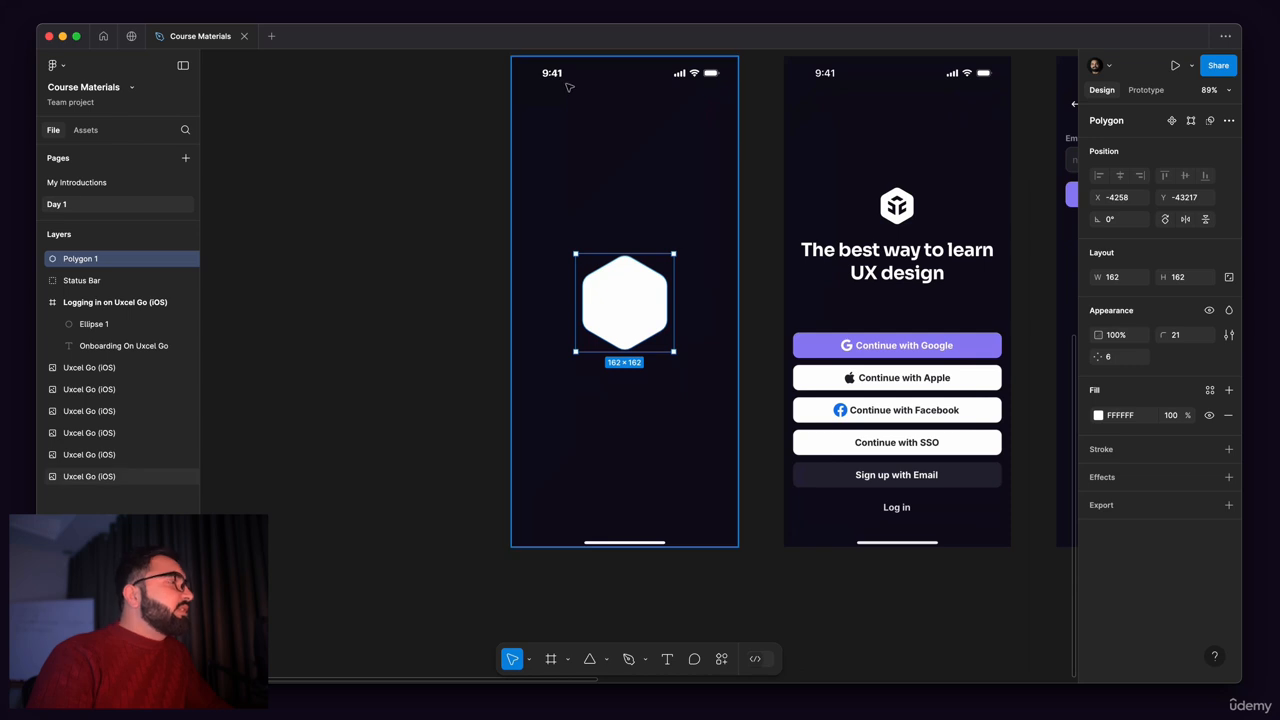
scroll(569, 383, "down", 3)
scroll(646, 406, "up", 6)
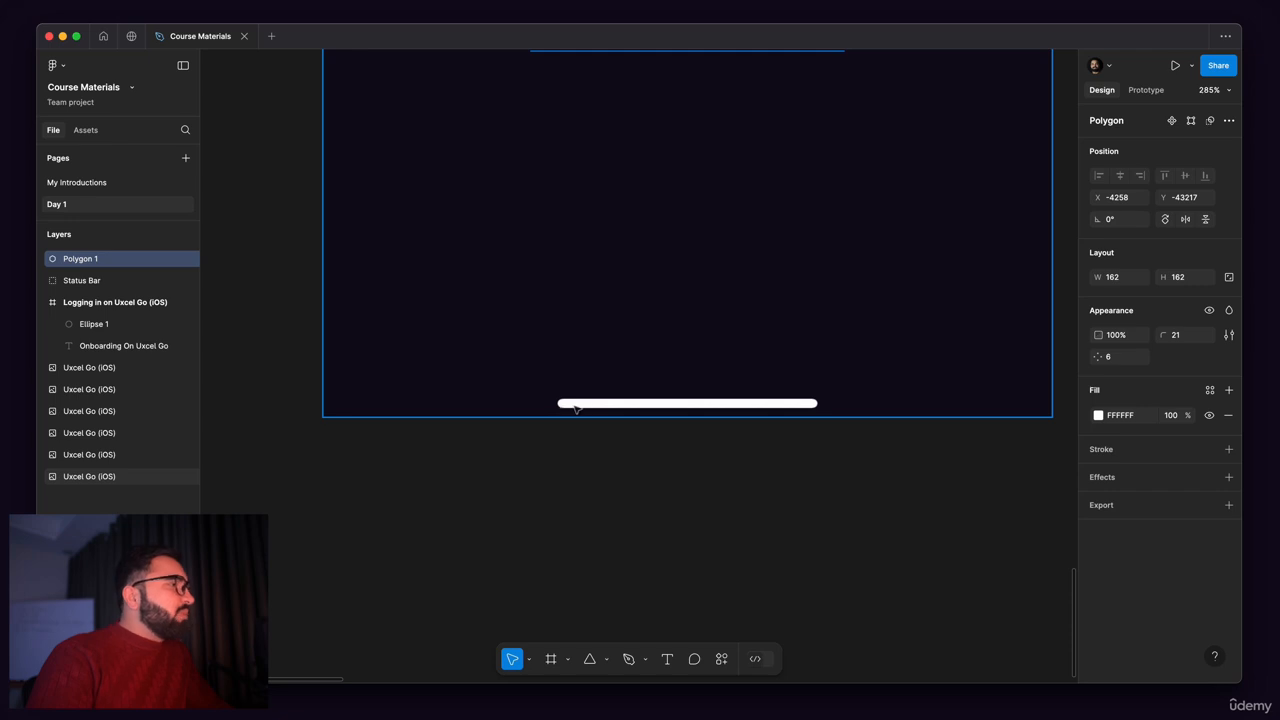
left_click(658, 360)
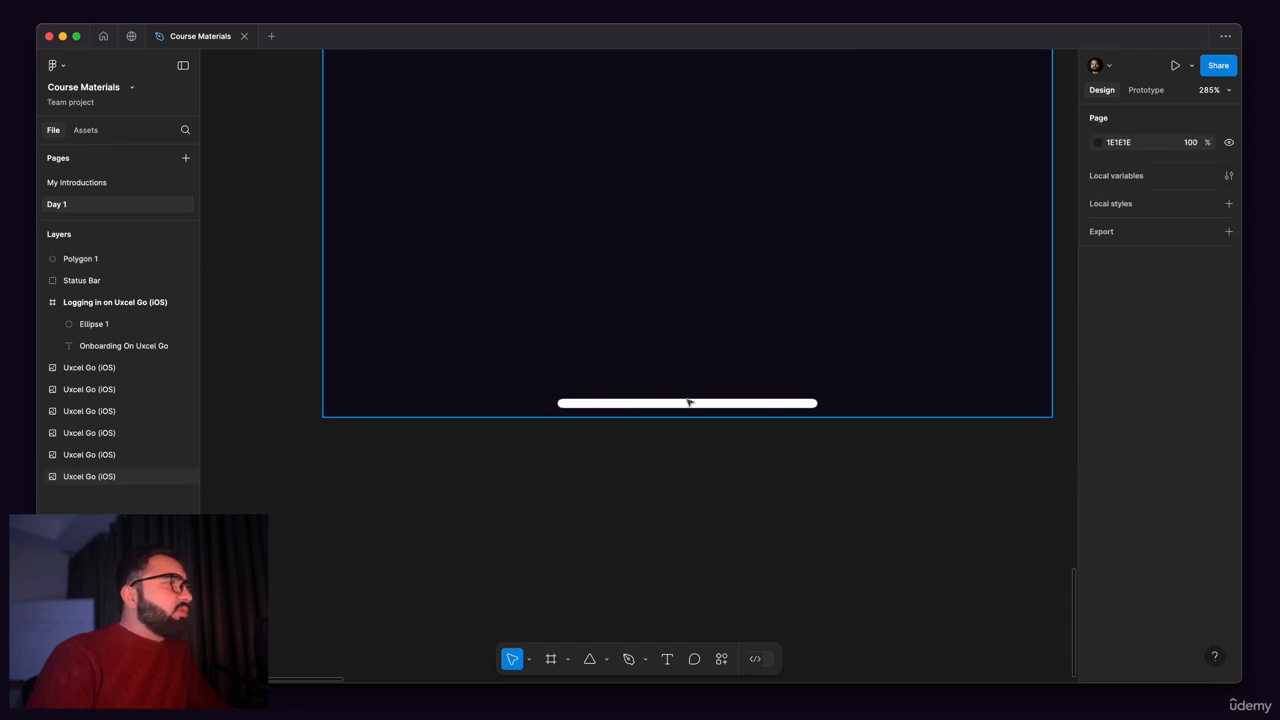
left_click_drag(611, 489, 564, 565)
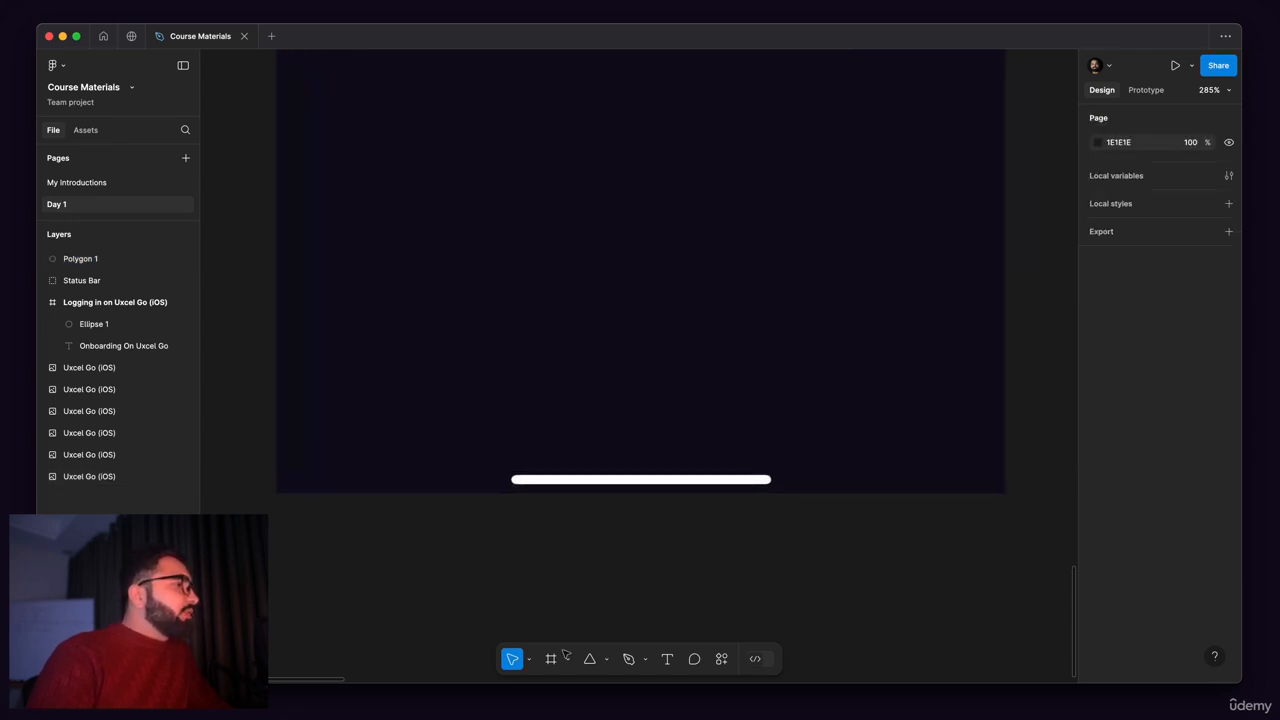
left_click(610, 662)
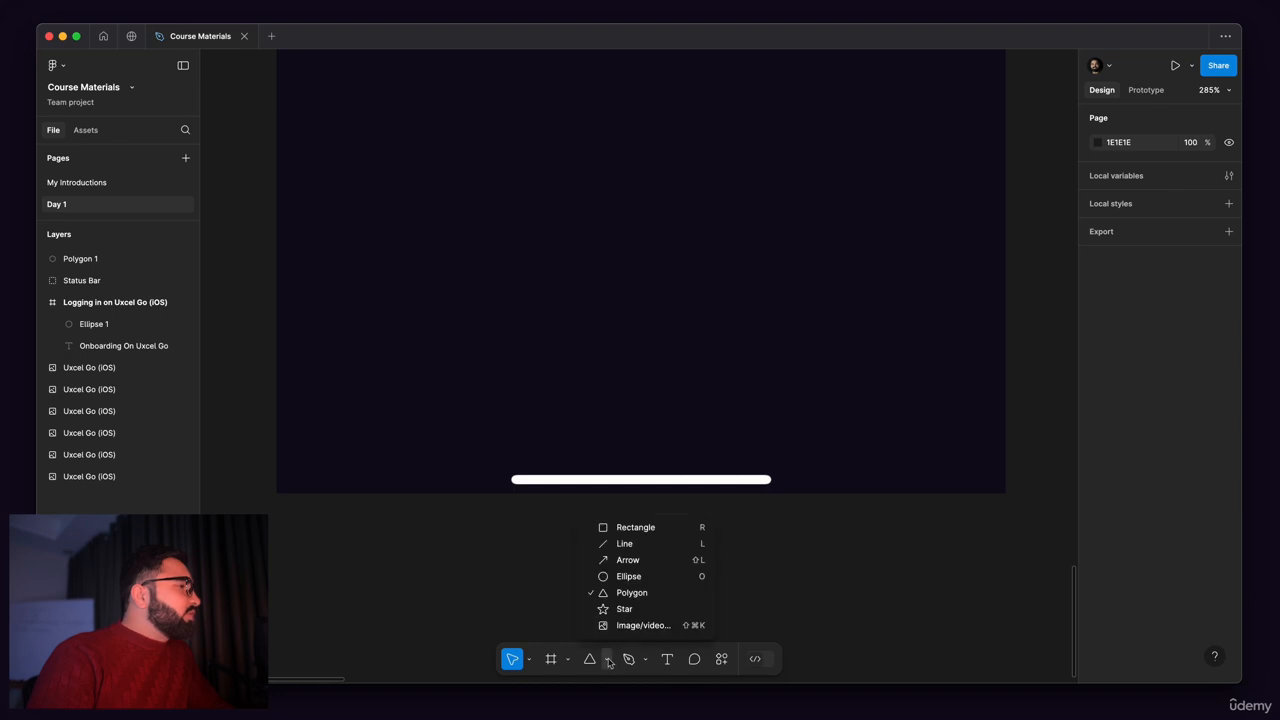
left_click(625, 545)
scroll(536, 410, "up", 5)
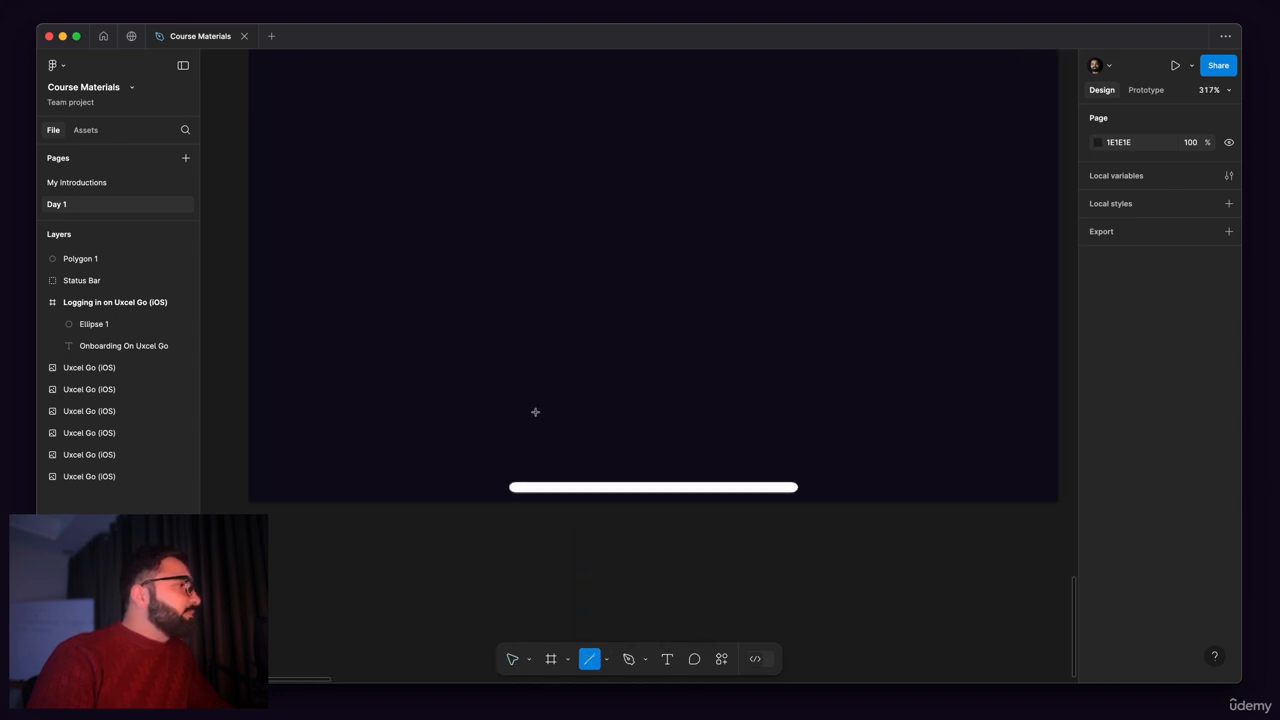
mouse_move(504, 477)
left_mouse_down()
mouse_move(740, 476)
mouse_move(862, 448)
mouse_move(851, 389)
mouse_move(906, 468)
mouse_move(821, 322)
mouse_move(951, 517)
mouse_move(743, 323)
mouse_move(926, 434)
mouse_move(781, 440)
mouse_move(949, 466)
mouse_move(907, 476)
mouse_move(808, 443)
mouse_move(720, 451)
mouse_move(905, 472)
mouse_move(866, 486)
mouse_move(878, 478)
mouse_move(716, 281)
mouse_move(406, 214)
mouse_move(526, 231)
mouse_move(809, 326)
mouse_move(862, 428)
mouse_move(526, 180)
mouse_move(349, 214)
mouse_move(403, 169)
mouse_move(962, 317)
mouse_move(926, 434)
mouse_move(891, 457)
mouse_move(880, 490)
left_mouse_up()
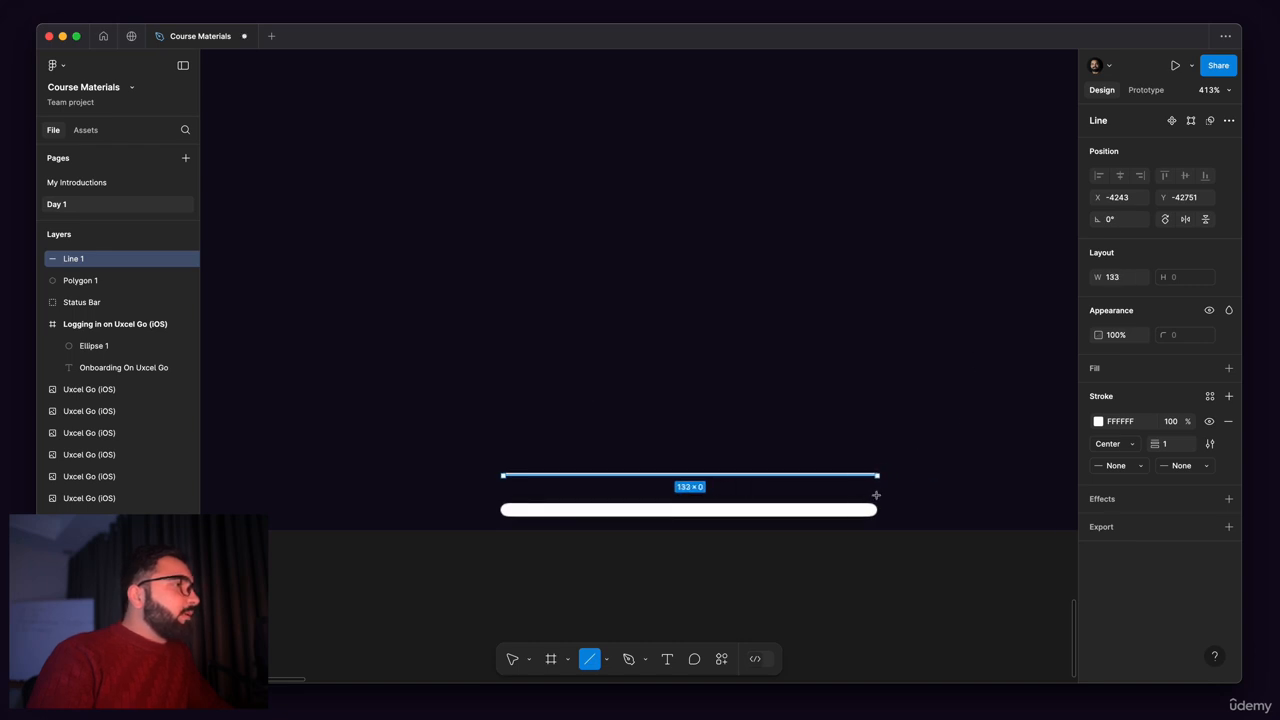
left_click_drag(876, 495, 877, 497)
Step: Set the line's stroke thickness to 5 and compare it with the home indicator bar in the reference
scroll(476, 494, "up", 5)
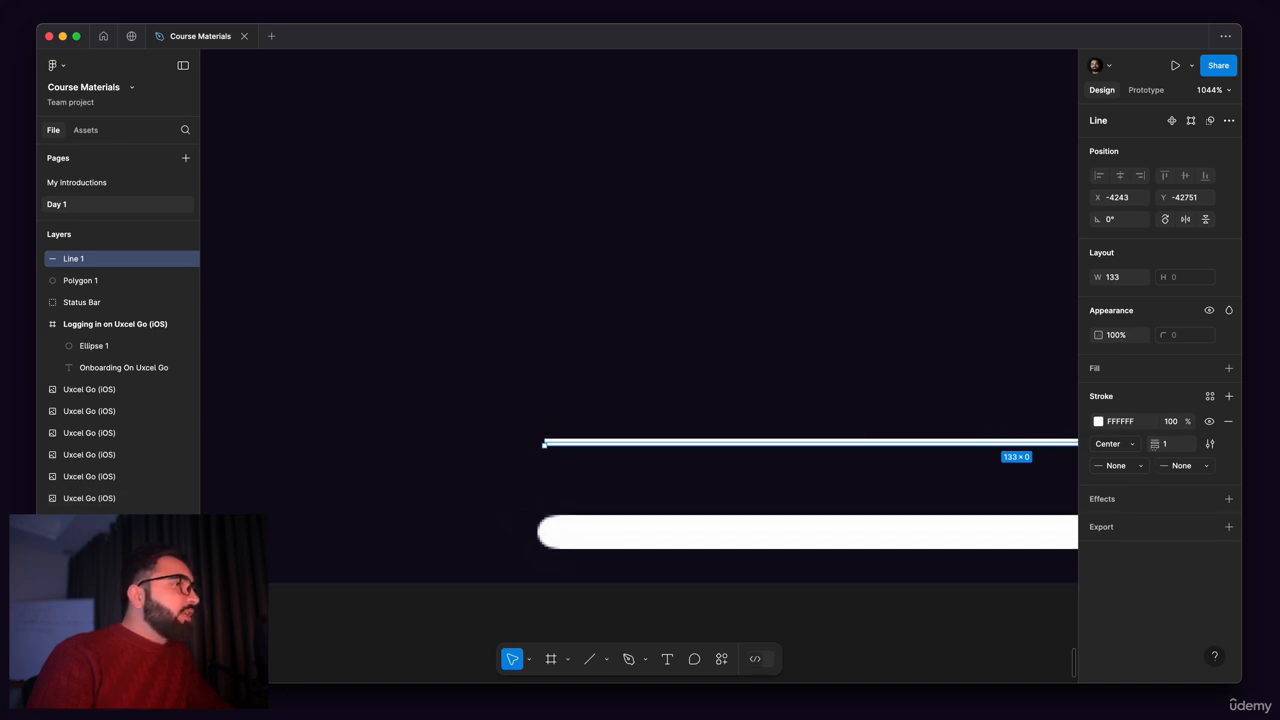
left_click_drag(1155, 444, 1158, 444)
scroll(514, 478, "up", 5)
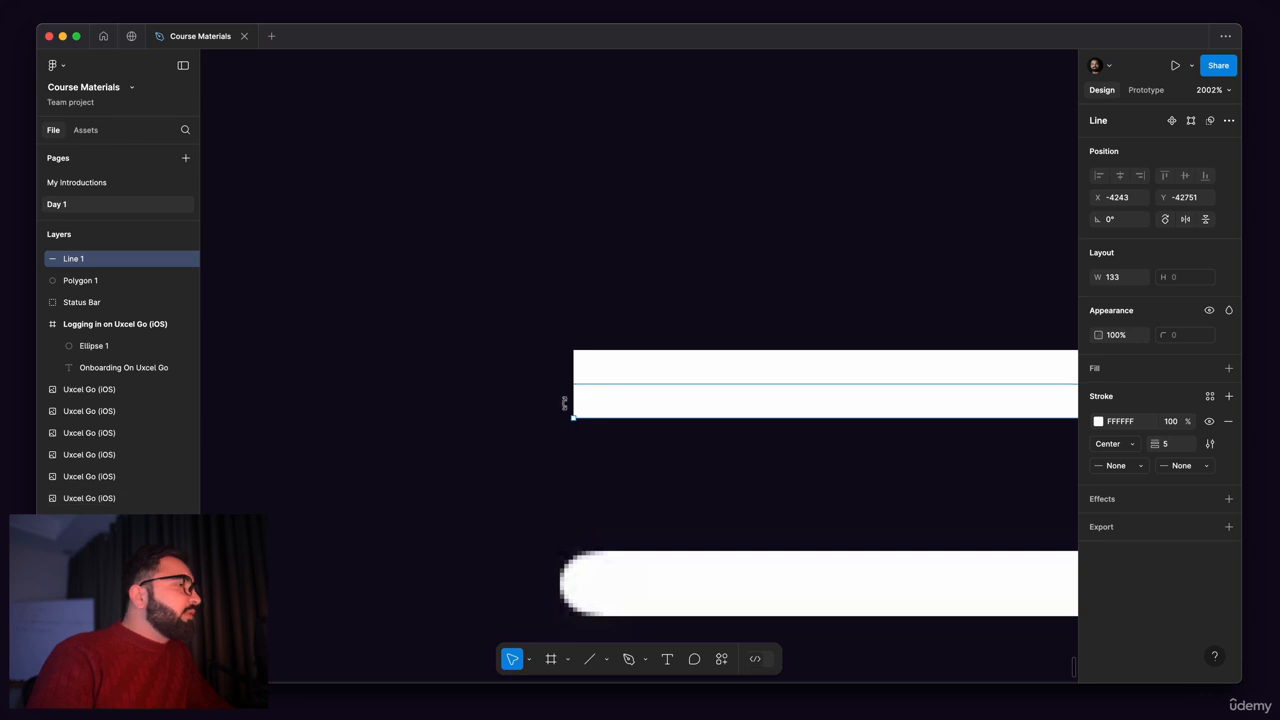
scroll(564, 408, "up", 3)
scroll(588, 295, "down", 3)
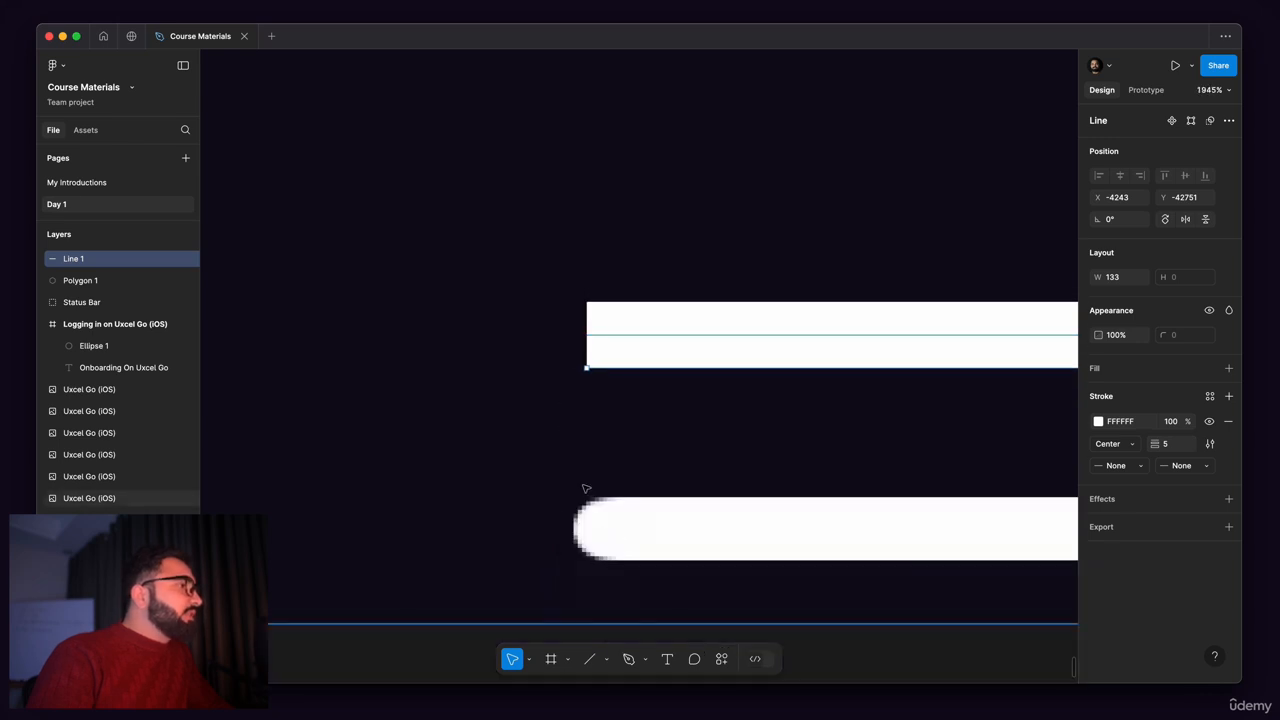
scroll(597, 330, "up", 3)
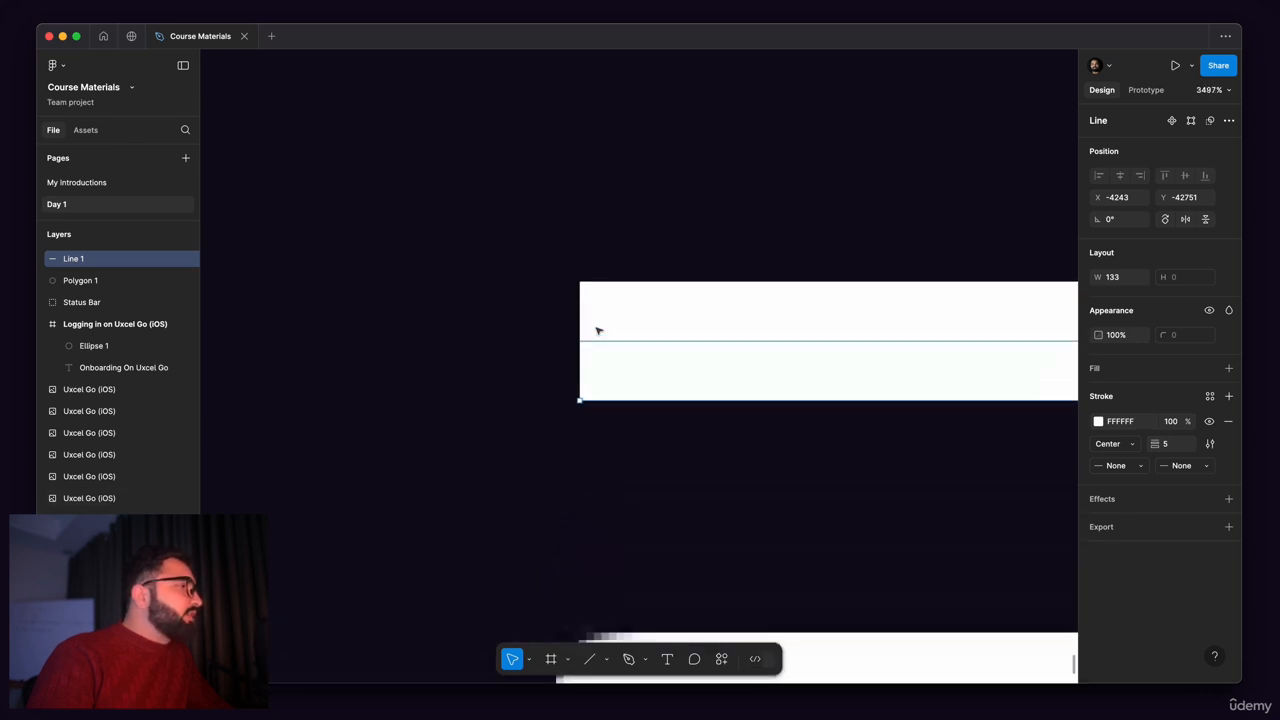
Step: Set both the start point and the end point of the line to Round
scroll(581, 343, "down", 3)
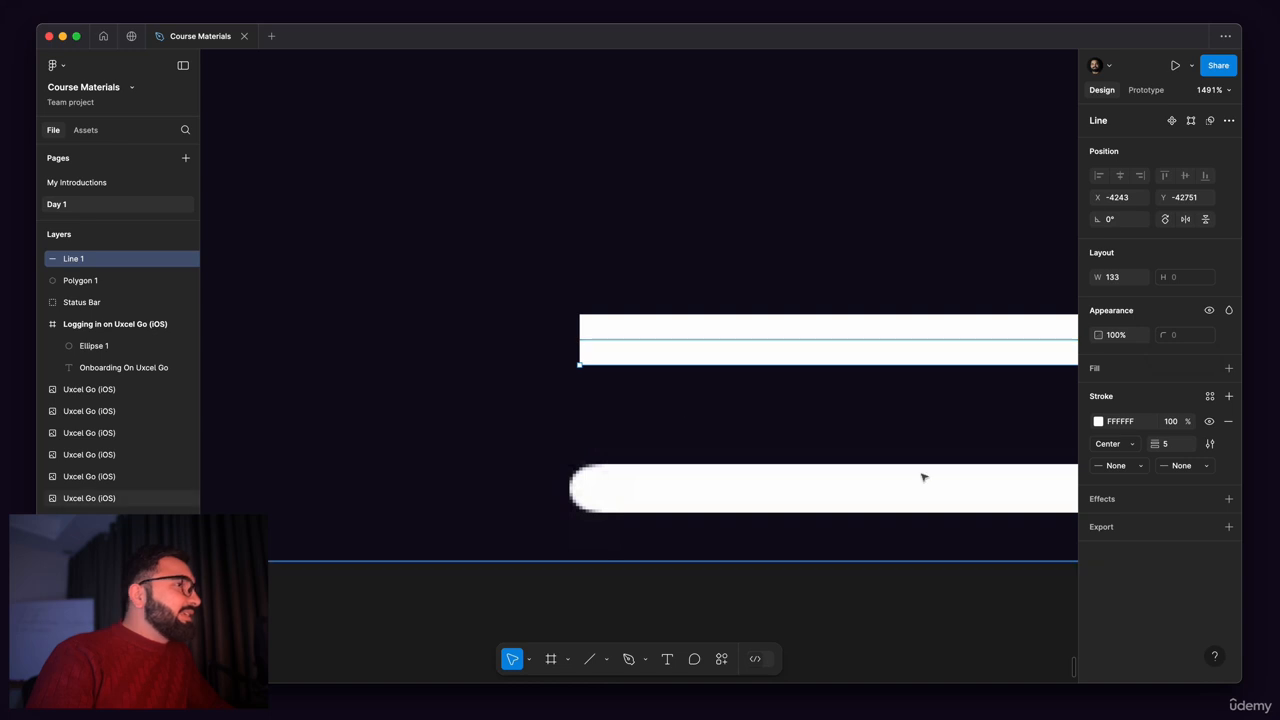
left_click(1139, 468)
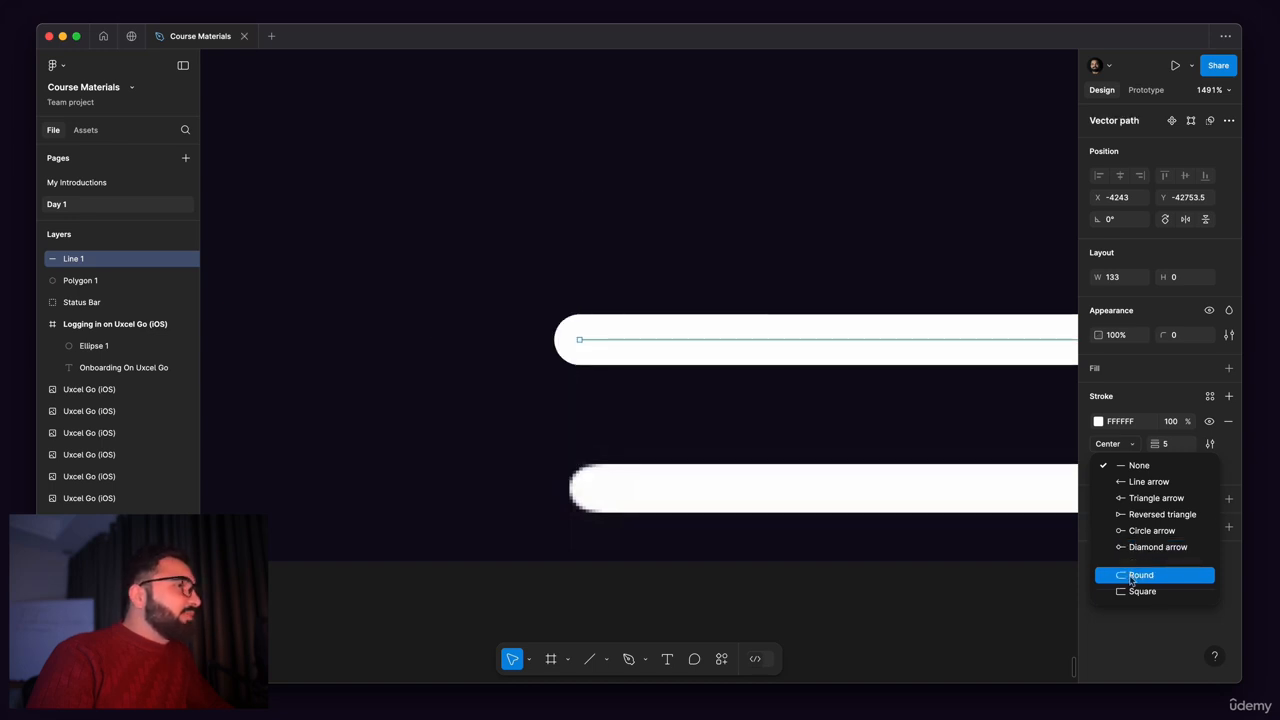
left_click(1131, 578)
scroll(705, 386, "down", 5)
left_click(651, 380)
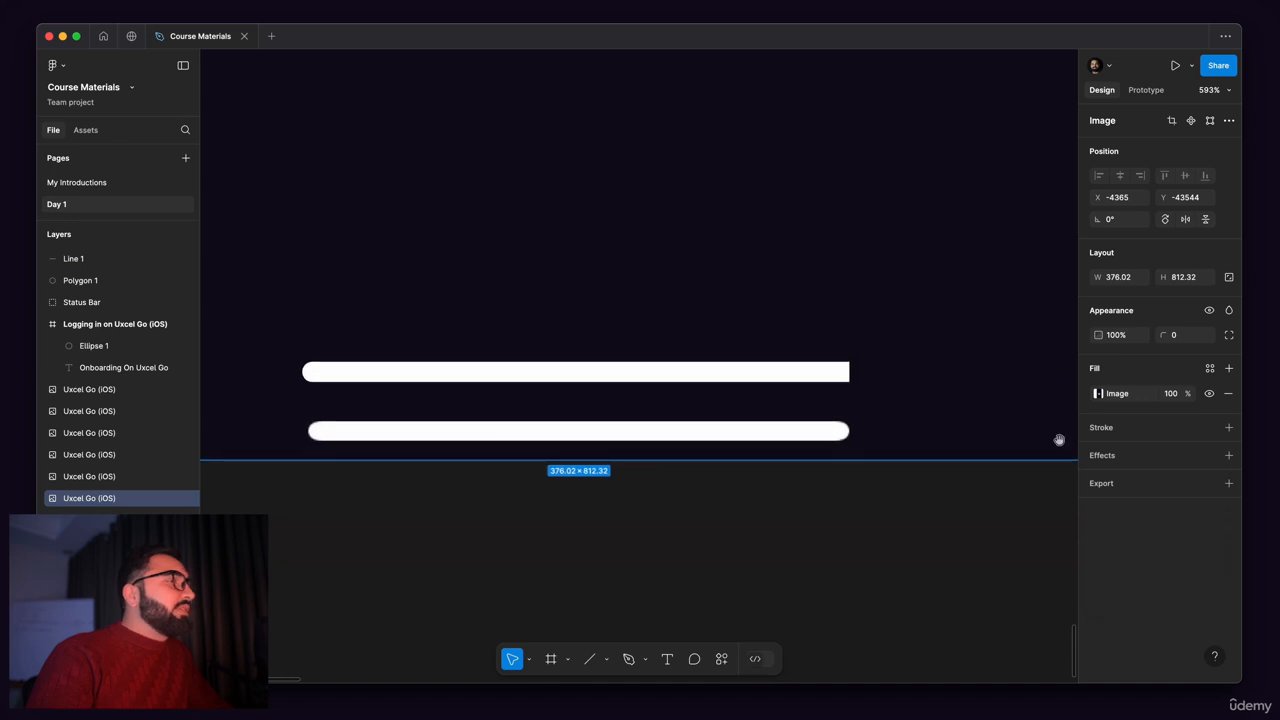
scroll(817, 371, "up", 5)
left_click(849, 377)
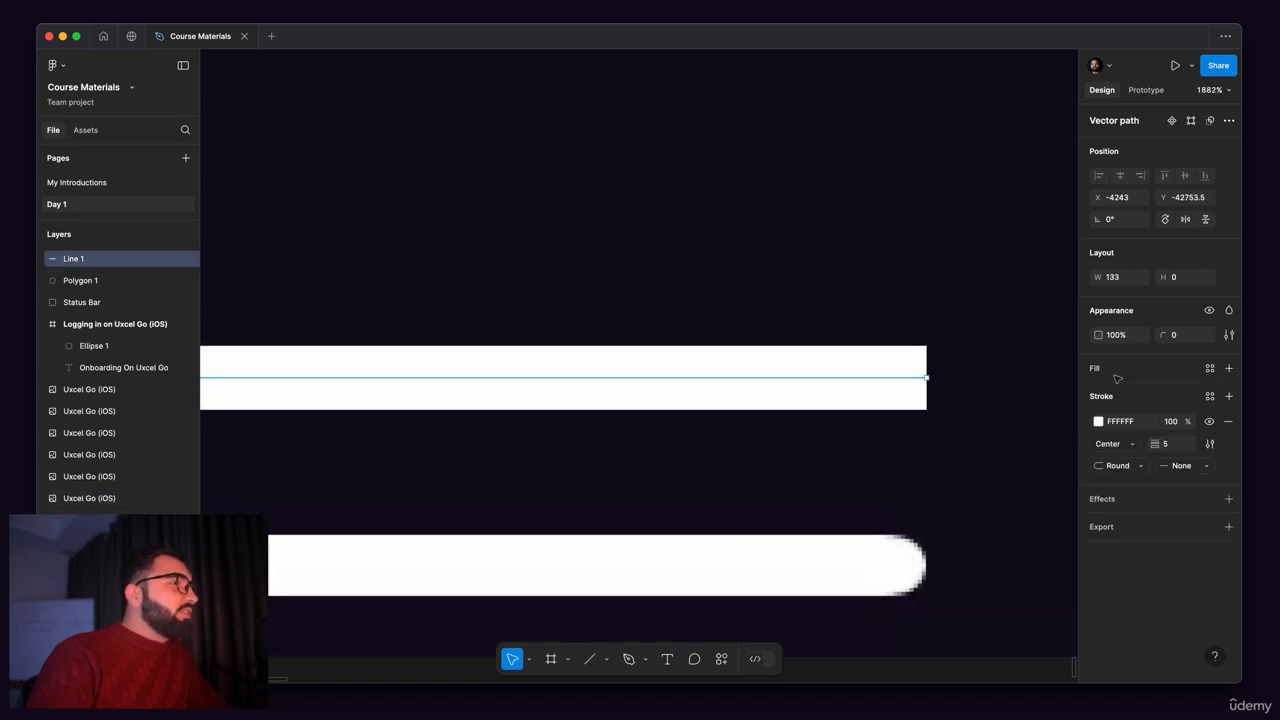
left_click(1182, 465)
left_click(1163, 575)
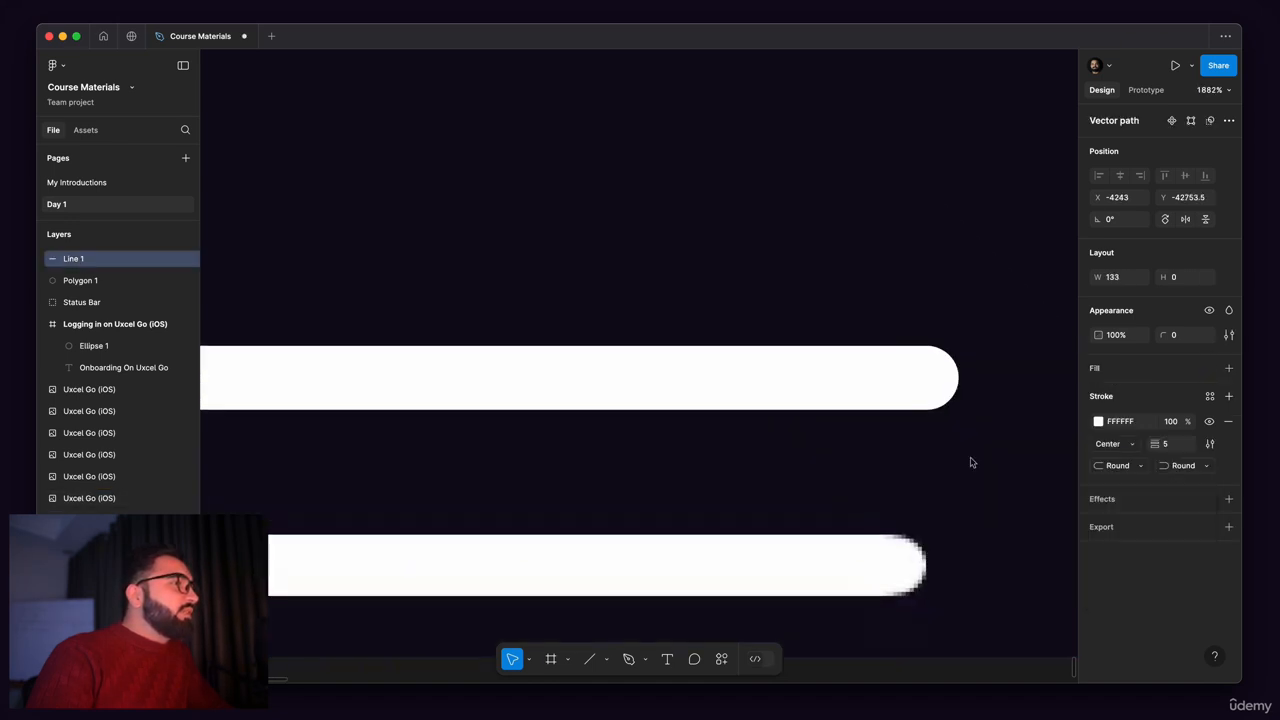
Step: Move the rounded line down onto the home indicator bar of the reference splash screen
scroll(960, 440, "down", 5)
left_click(550, 425)
scroll(550, 425, "up", 5)
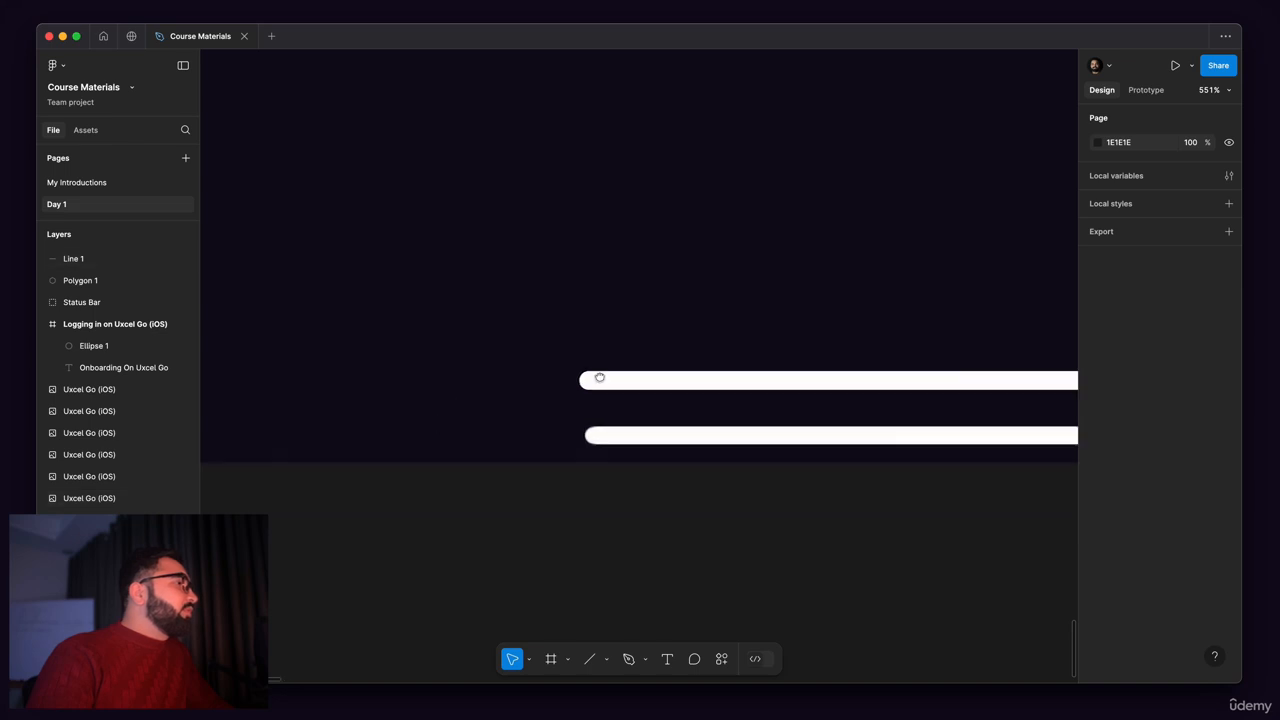
left_click(620, 357)
scroll(622, 360, "up", 3)
left_click_drag(623, 411, 630, 423)
scroll(605, 372, "down", 5)
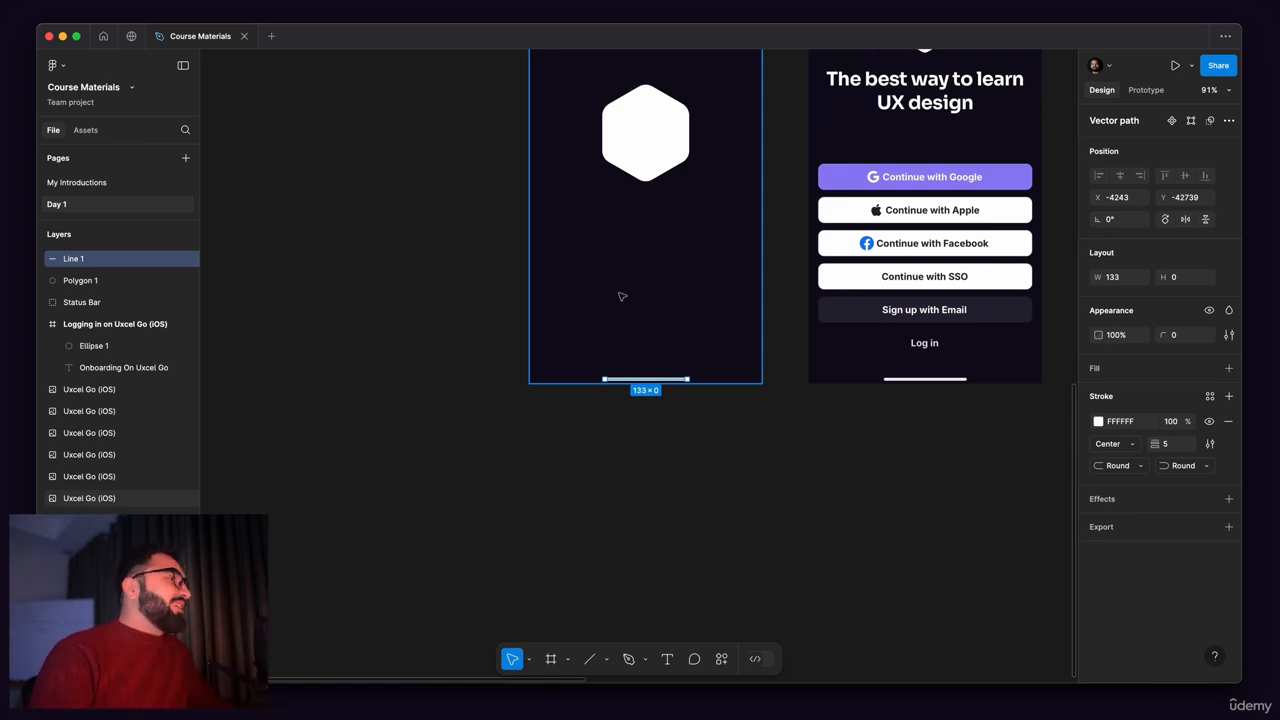
left_click_drag(541, 413, 621, 630)
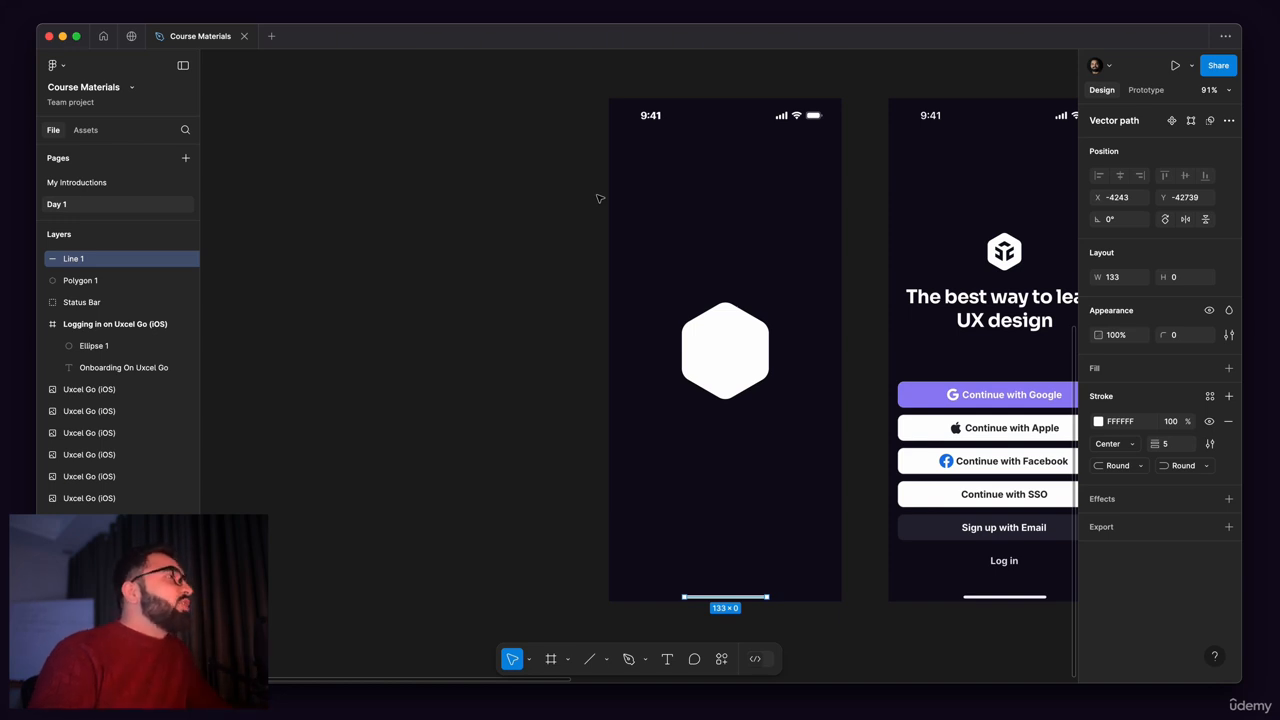
scroll(598, 198, "down", 5)
scroll(771, 277, "left", 5)
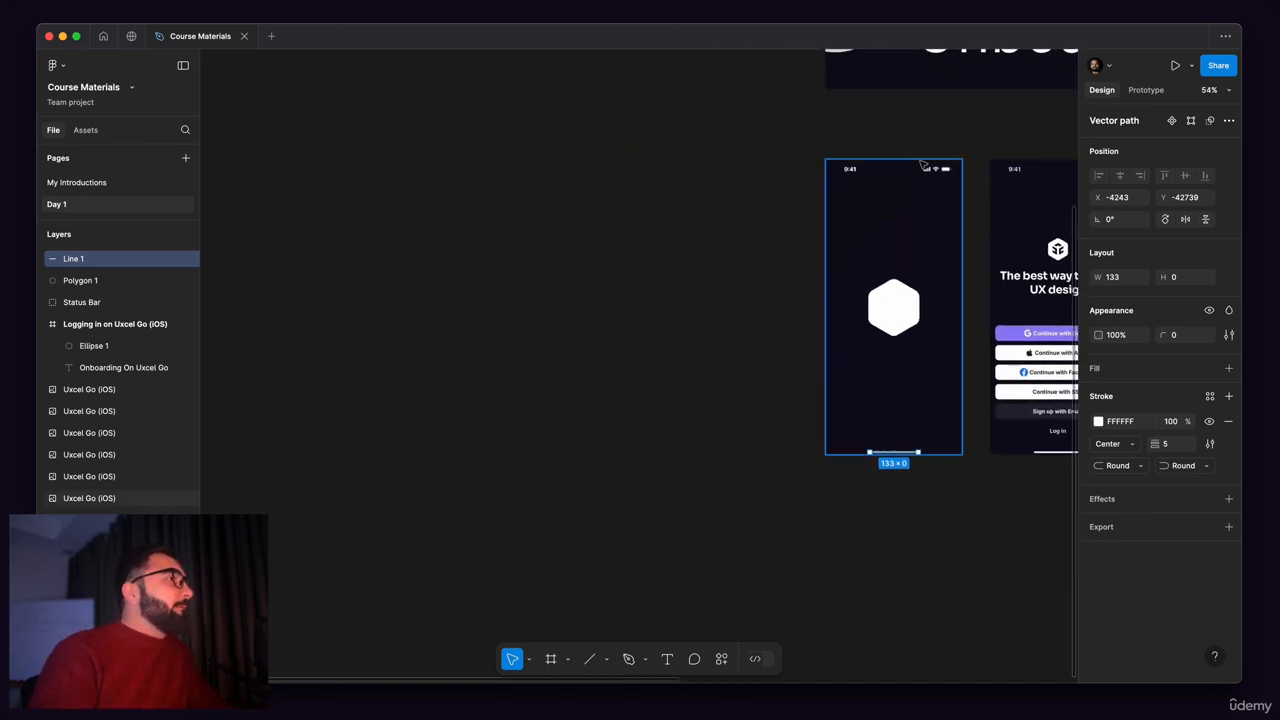
left_click(876, 228)
left_click_drag(864, 207, 796, 211)
key("super+z")
Step: Select the splash screen image together with the line, hexagon and status bar placed over it
mouse_move(748, 142)
left_mouse_down()
mouse_move(825, 351)
mouse_move(968, 478)
left_mouse_up()
left_click_drag(711, 239, 740, 266)
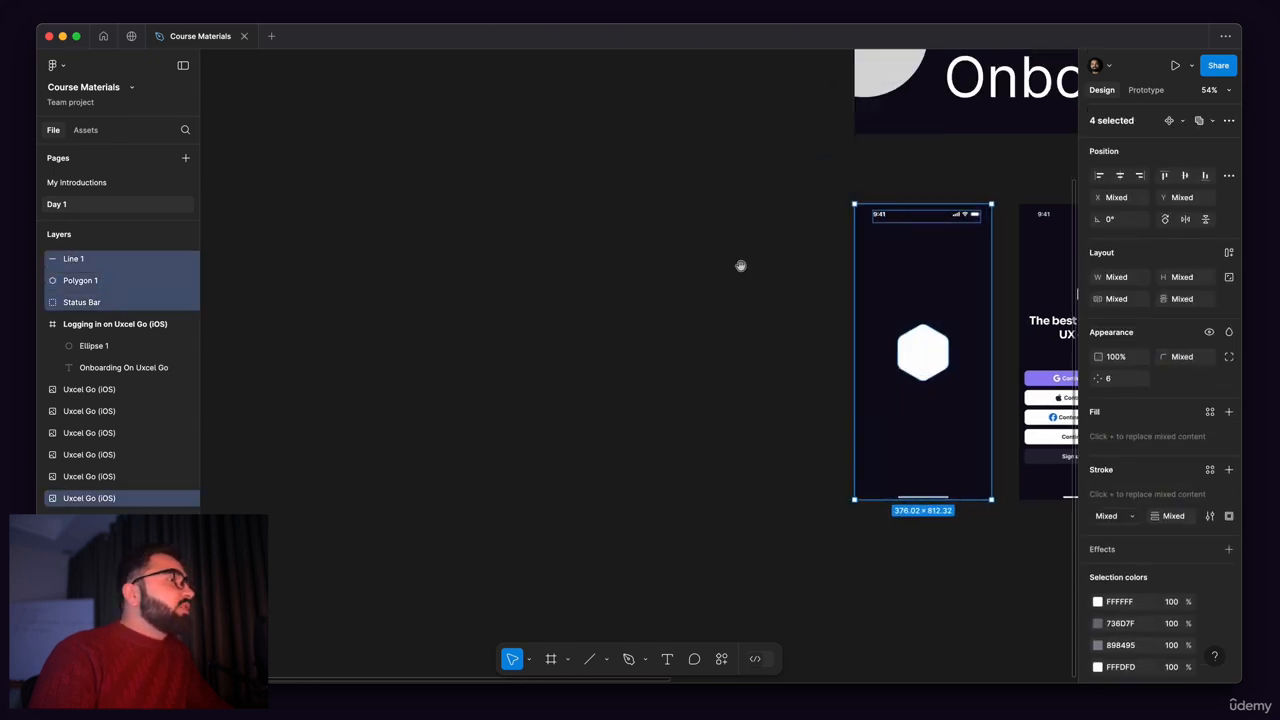
left_click(799, 231)
mouse_move(819, 199)
left_mouse_down()
mouse_move(941, 472)
mouse_move(968, 501)
left_mouse_up()
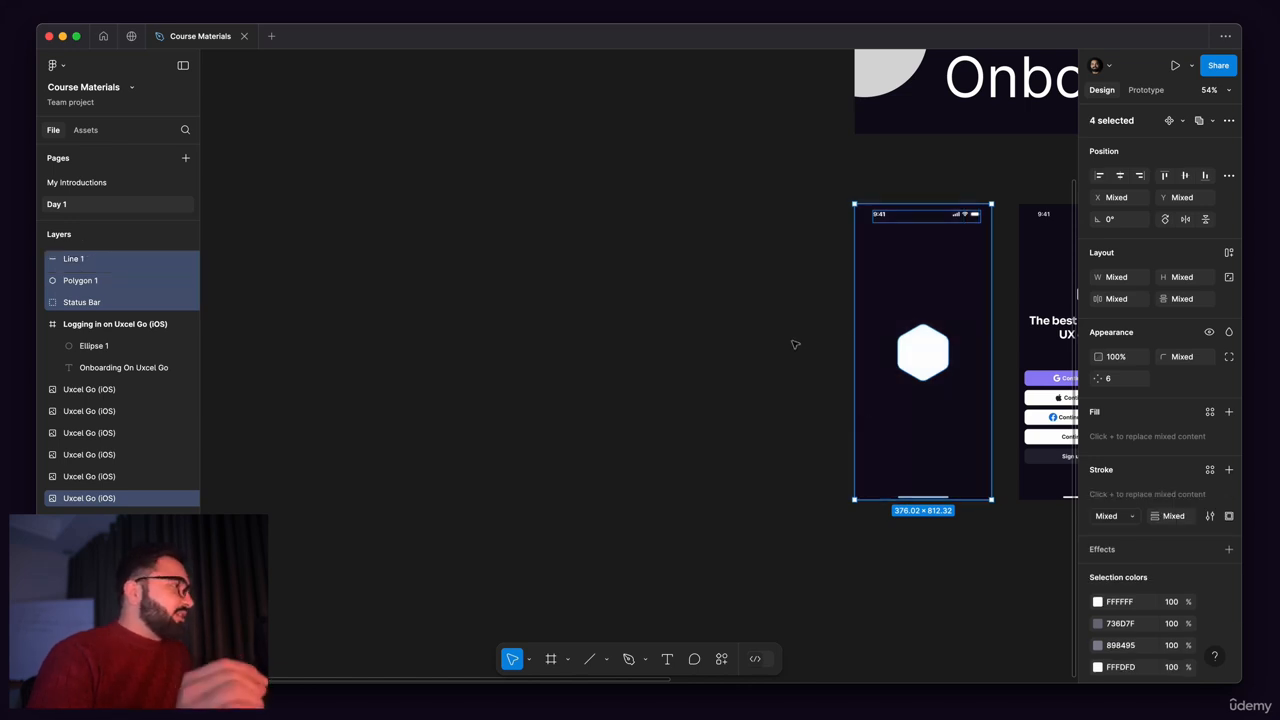
Step: Start the Frame tool and examine its phone, tablet, desktop, presentation and watch size presets
left_click(550, 659)
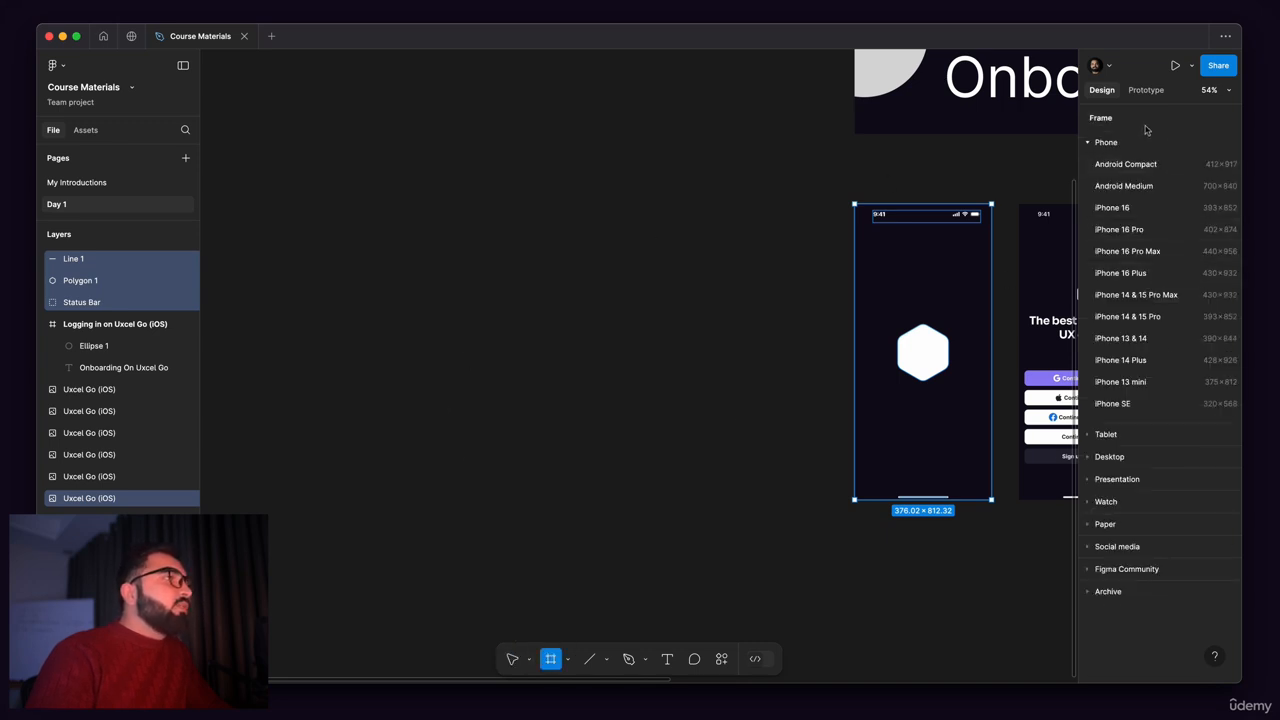
left_click(1089, 143)
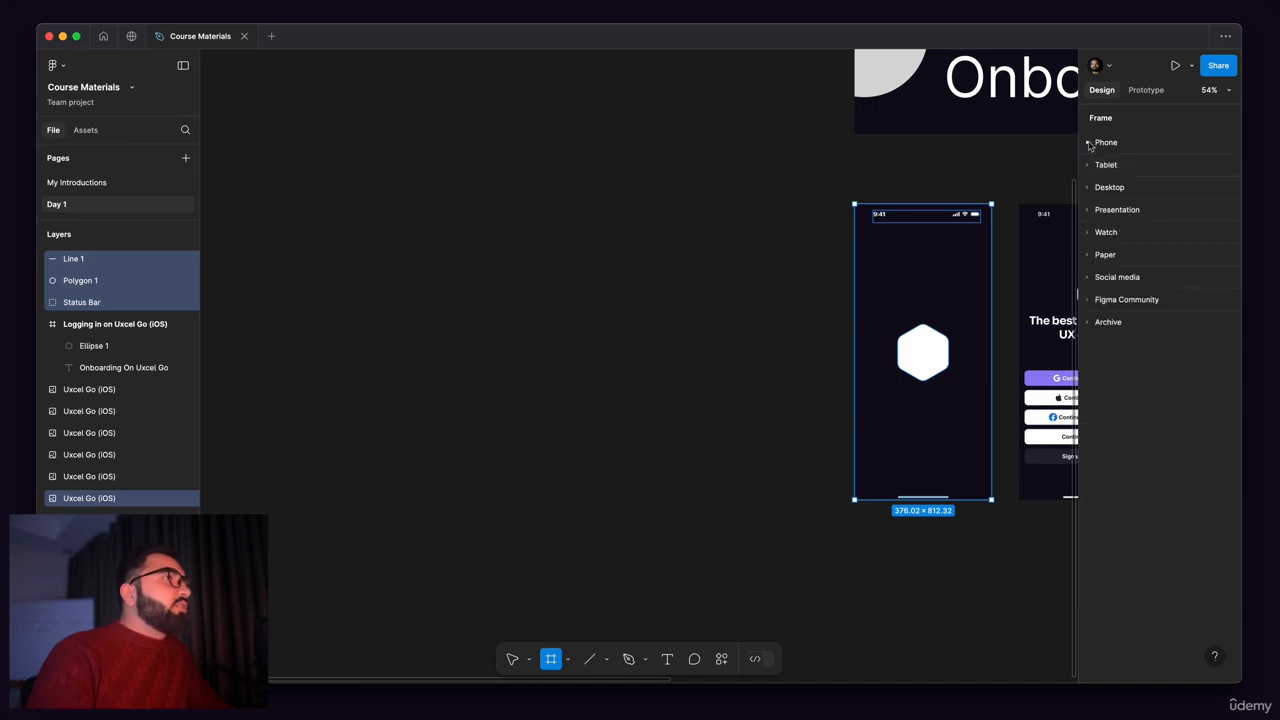
left_click(1089, 143)
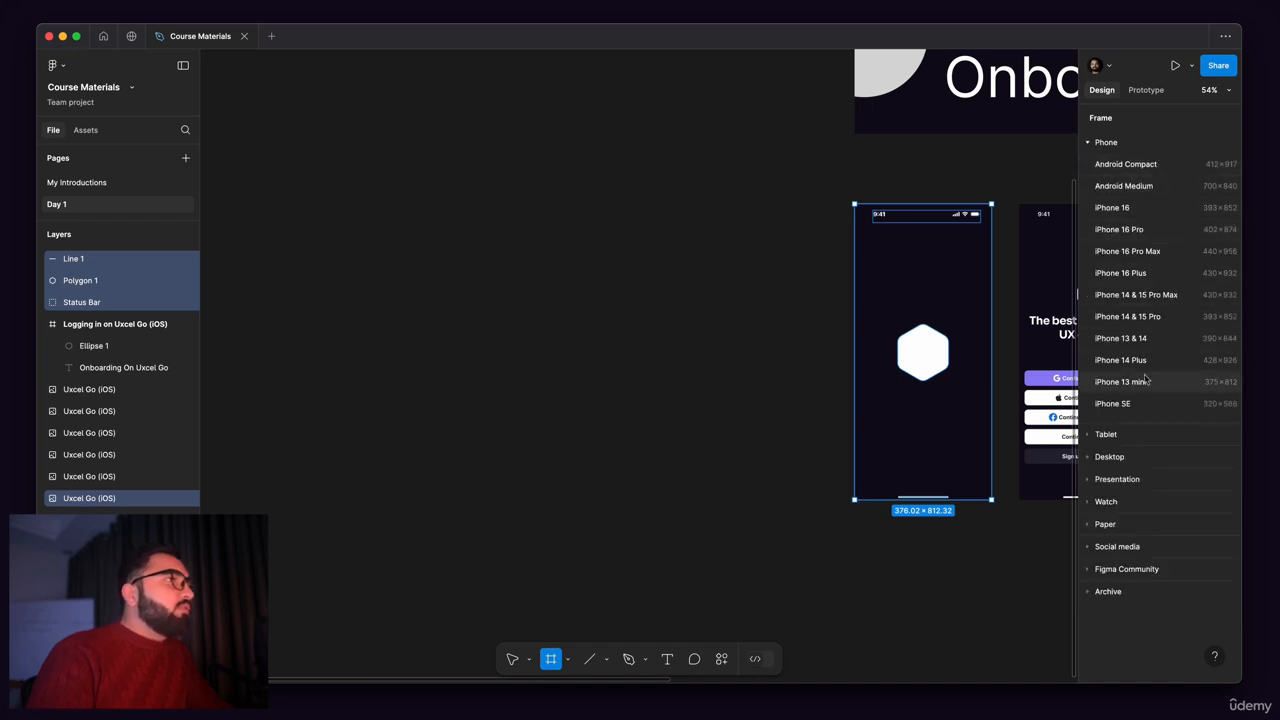
left_click(1090, 436)
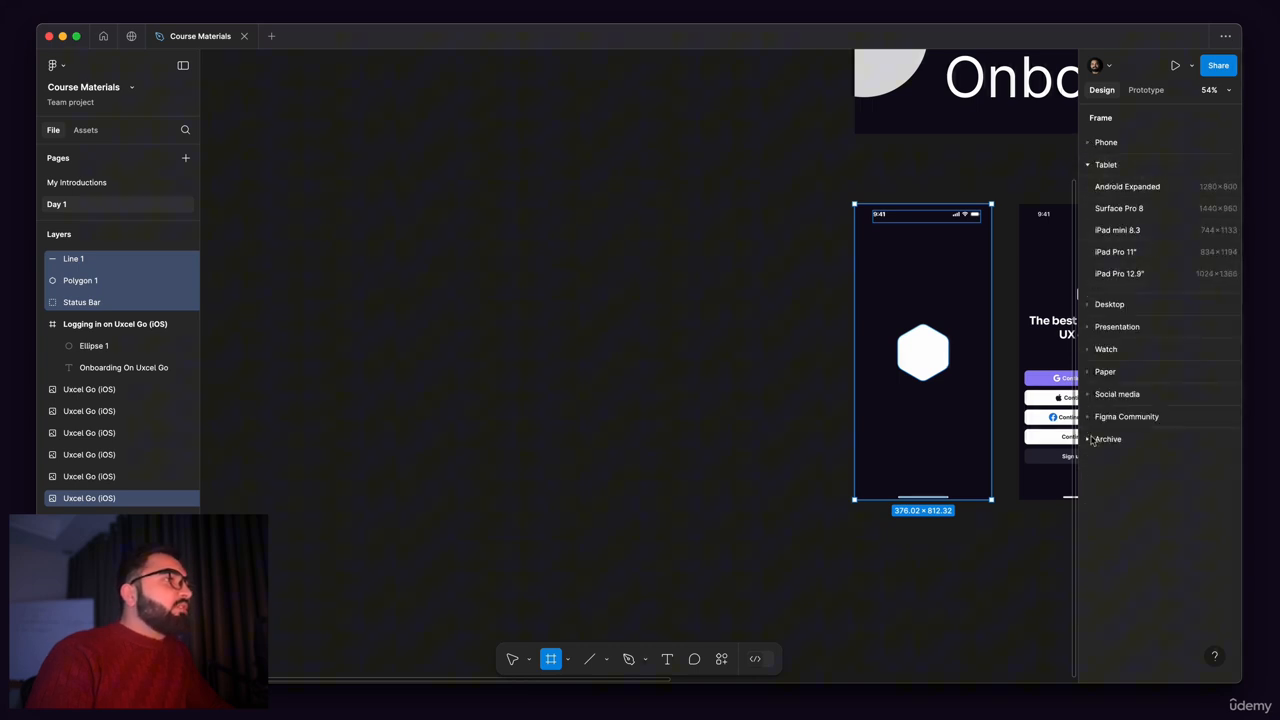
left_click(1087, 305)
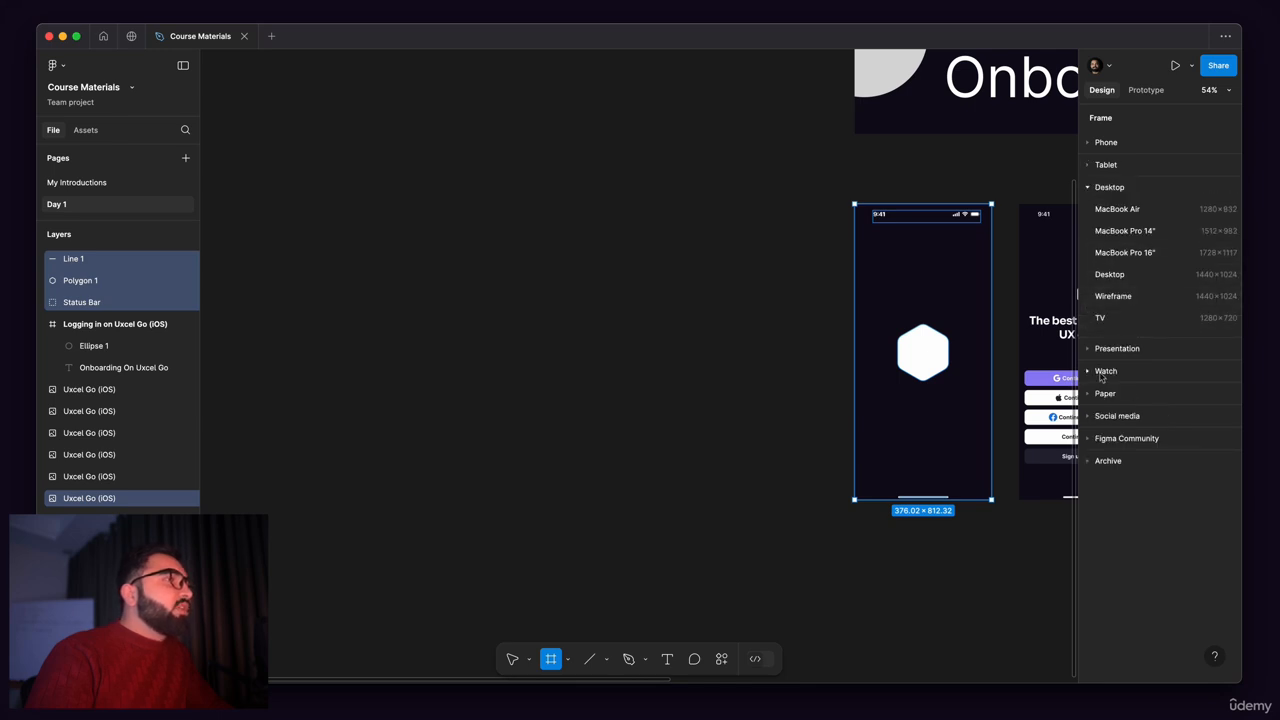
left_click(1092, 350)
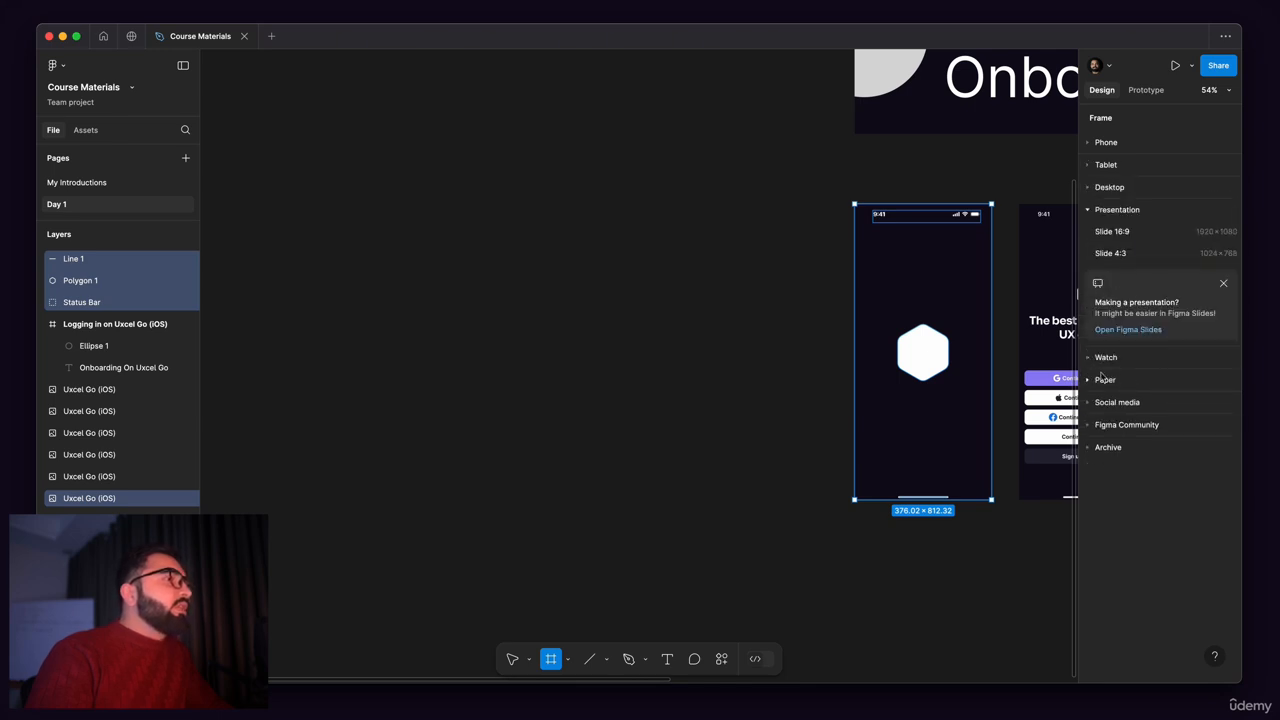
left_click(1093, 360)
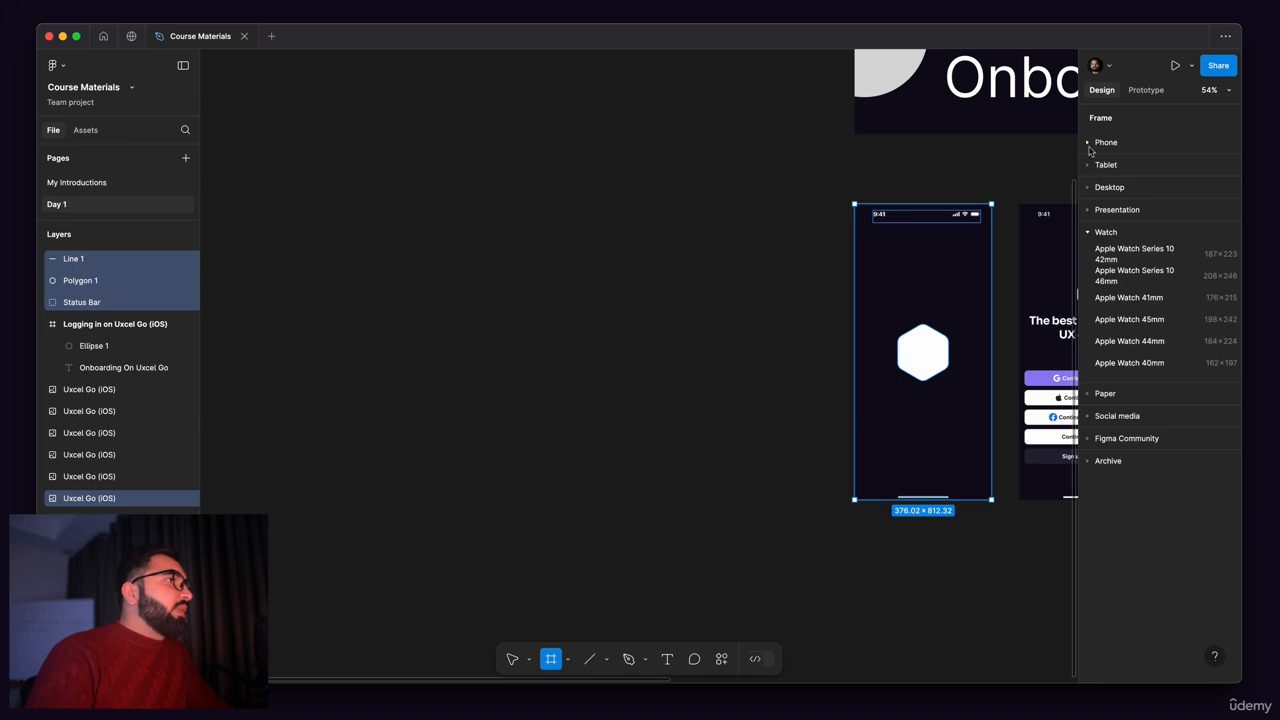
left_click(1090, 144)
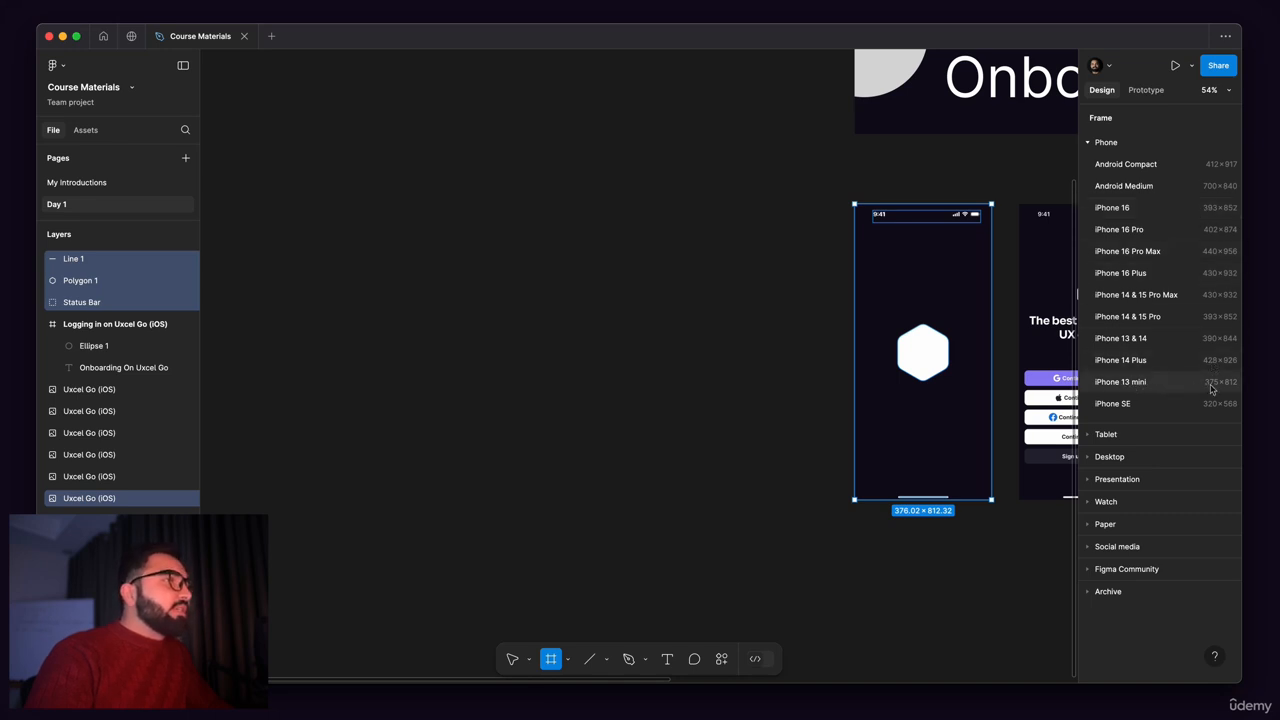
Step: Create an iPhone 13 mini frame (375 × 812) and place it beside the splash screen, on its left
left_click(1136, 387)
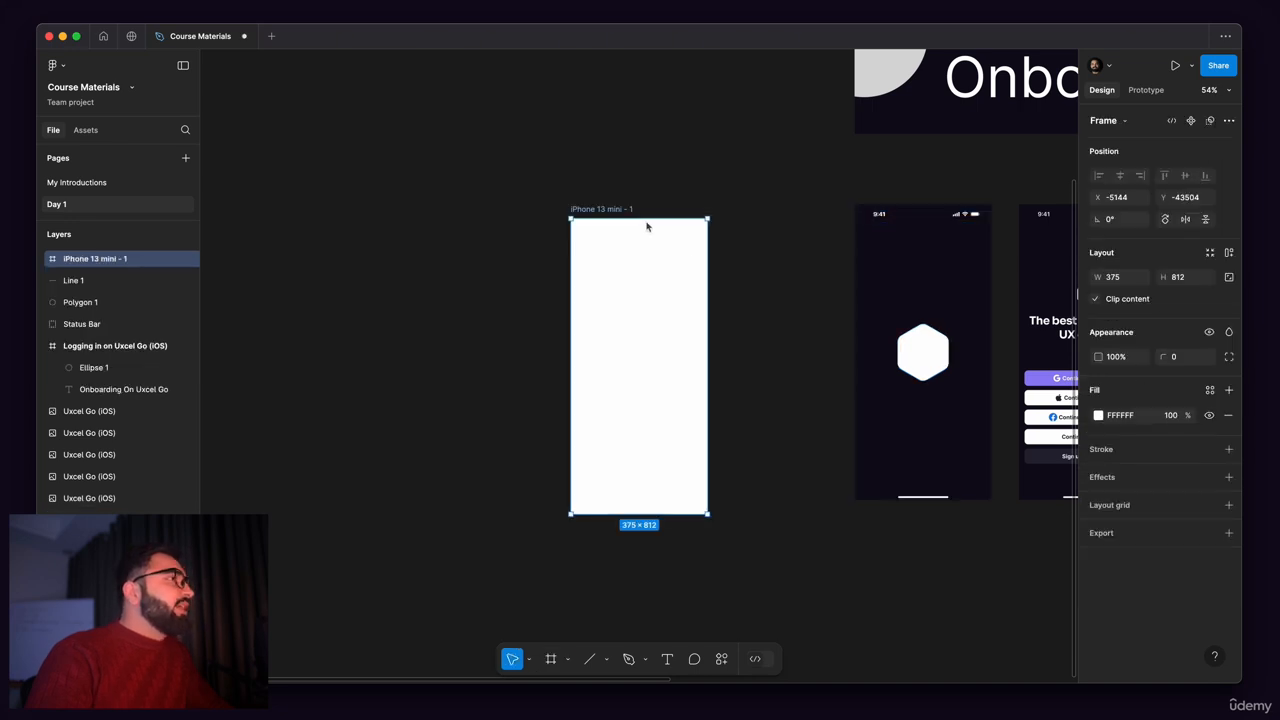
left_click_drag(634, 210, 759, 193)
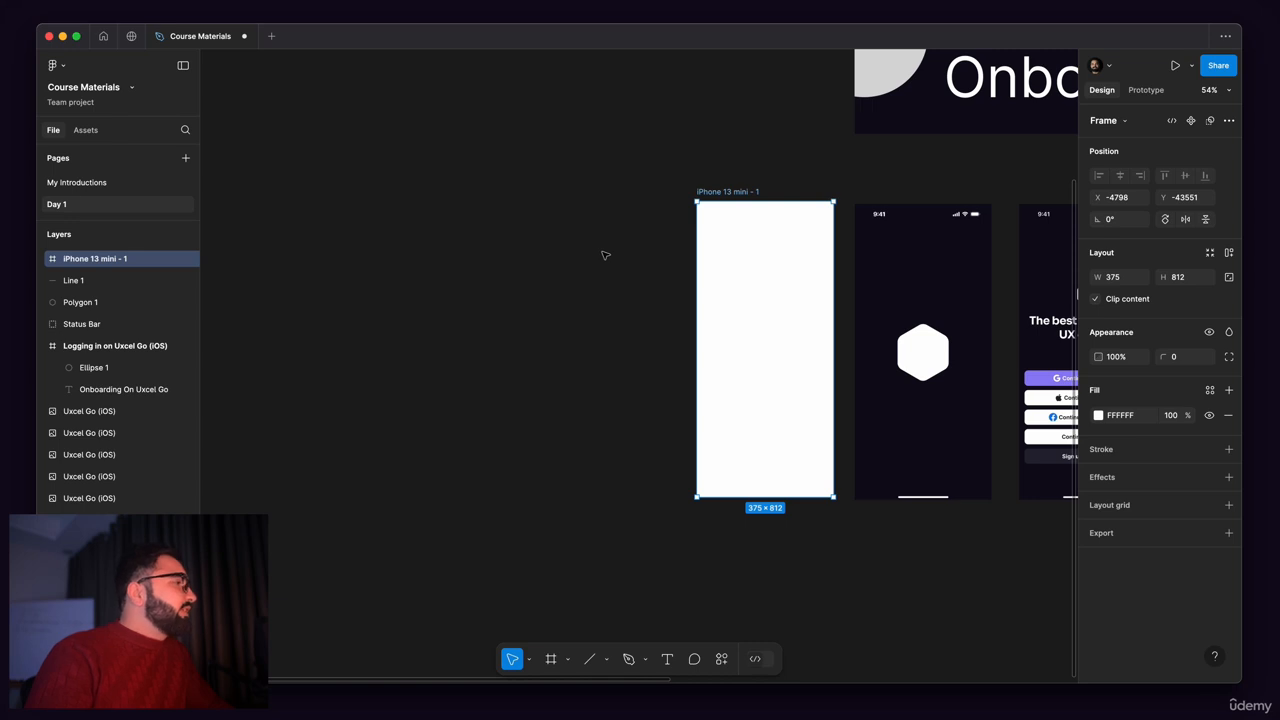
scroll(620, 310, "right", 3)
scroll(620, 310, "up", 1)
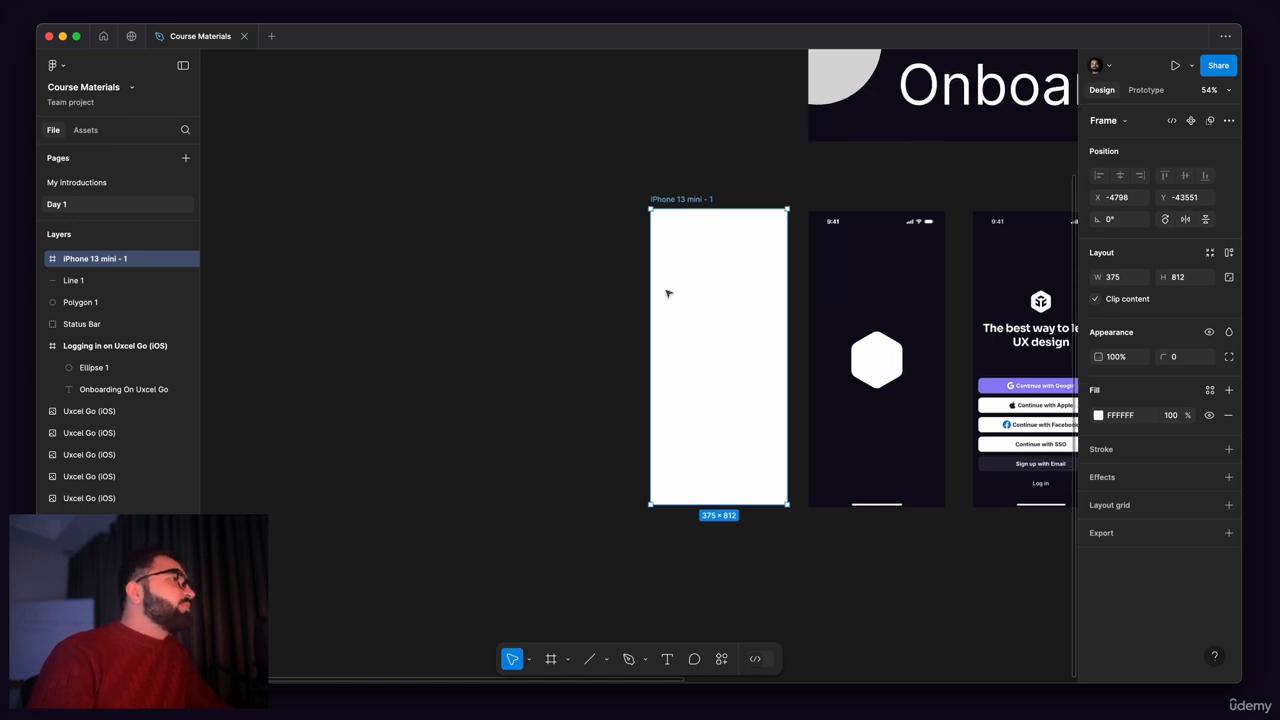
mouse_move(537, 306)
left_mouse_down()
mouse_move(577, 289)
mouse_move(567, 301)
mouse_move(543, 287)
left_mouse_up()
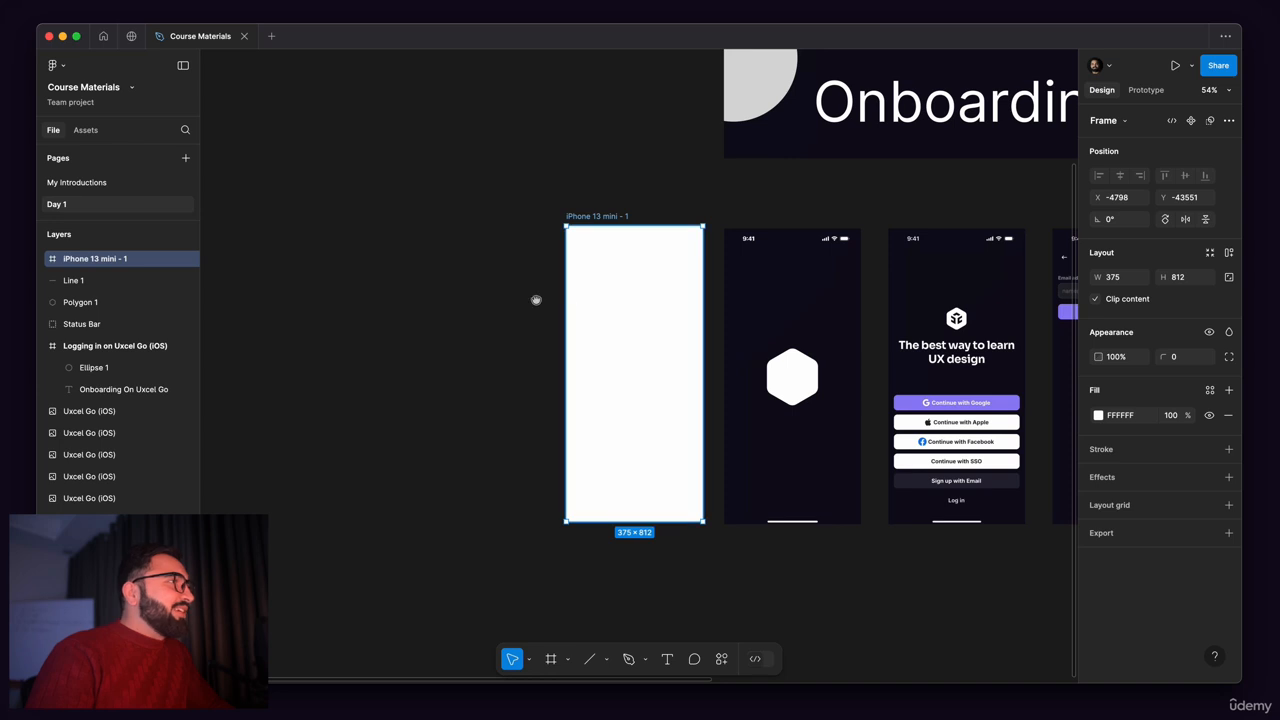
scroll(540, 297, "left", 1)
scroll(630, 230, "up", 2)
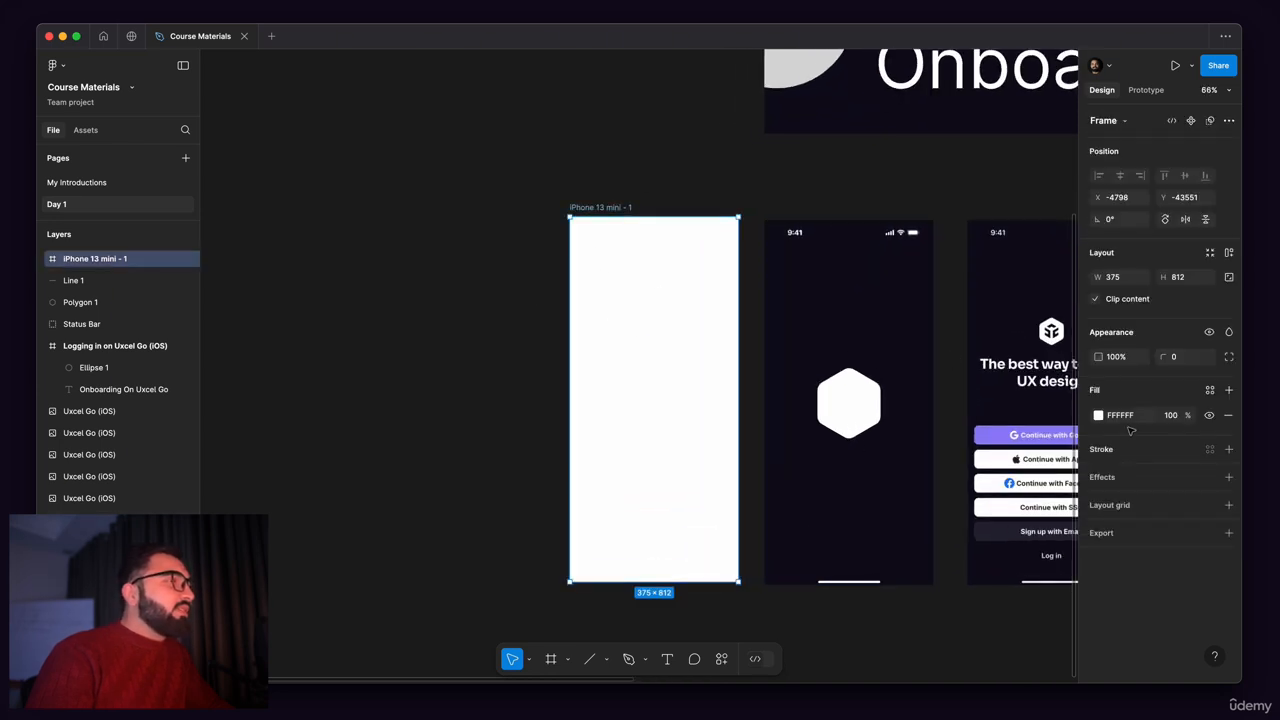
Step: Fill the iPhone 13 mini frame with the dark background colour #100A1E sampled from the reference splash screen
left_click(1097, 416)
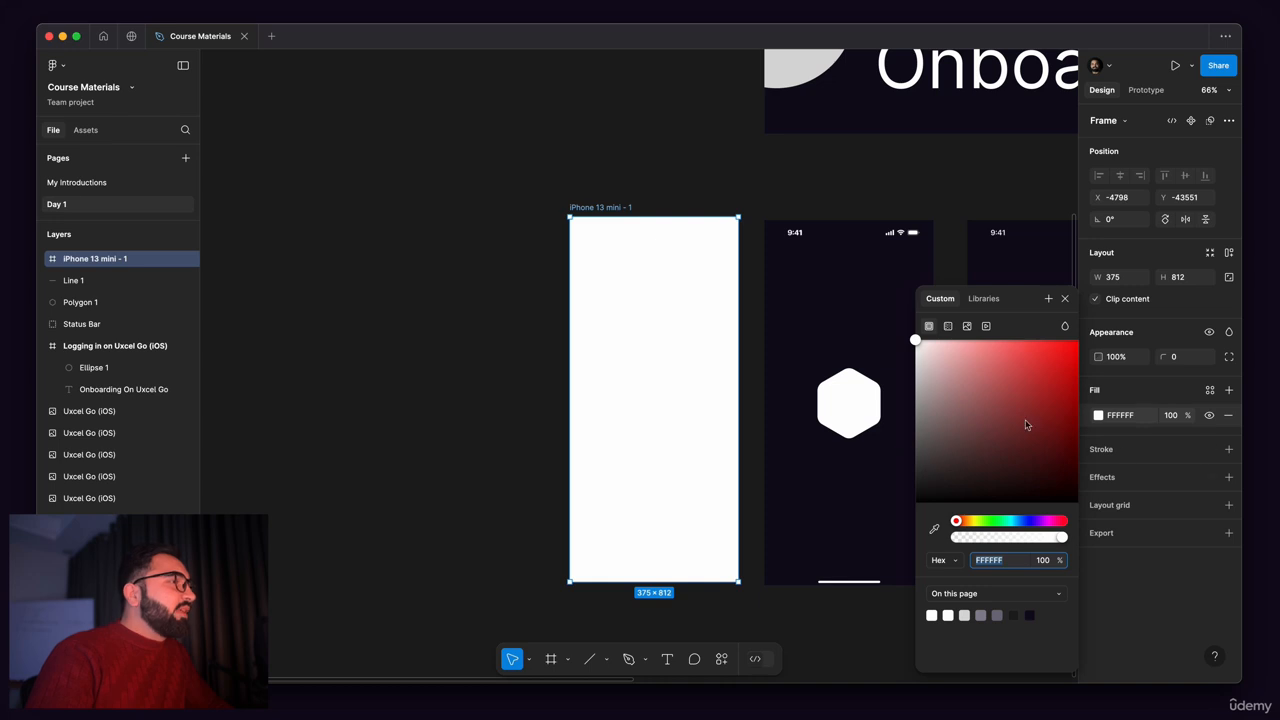
left_click(933, 530)
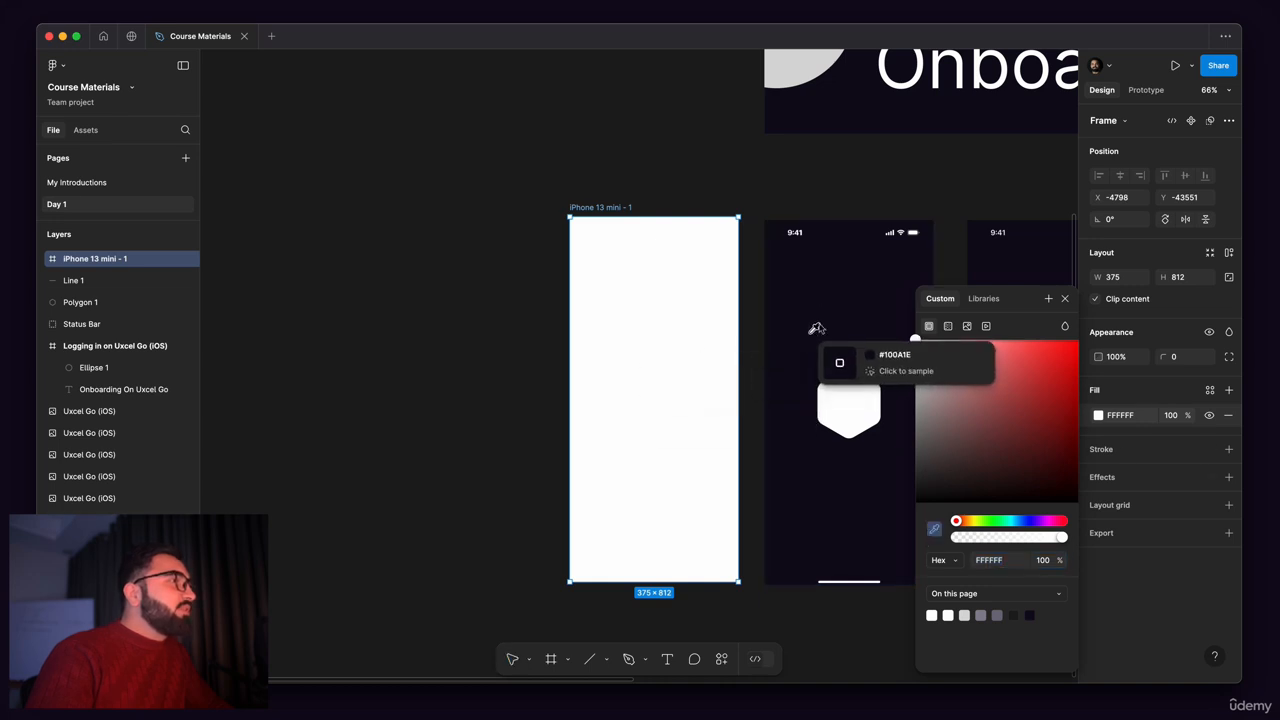
left_click(820, 305)
left_click(548, 260)
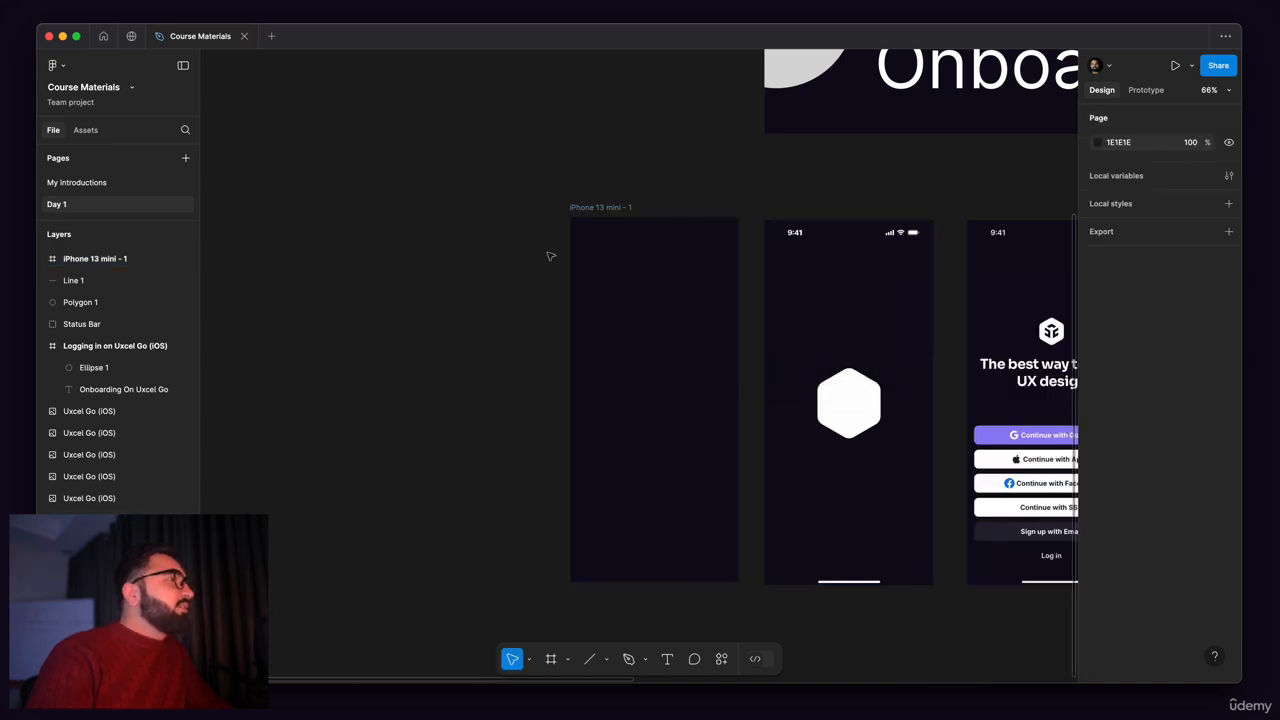
Step: Rename the new iPhone 13 mini frame as Splash Screen
scroll(549, 257, "down", 2)
scroll(529, 191, "up", 2)
scroll(486, 240, "right", 2)
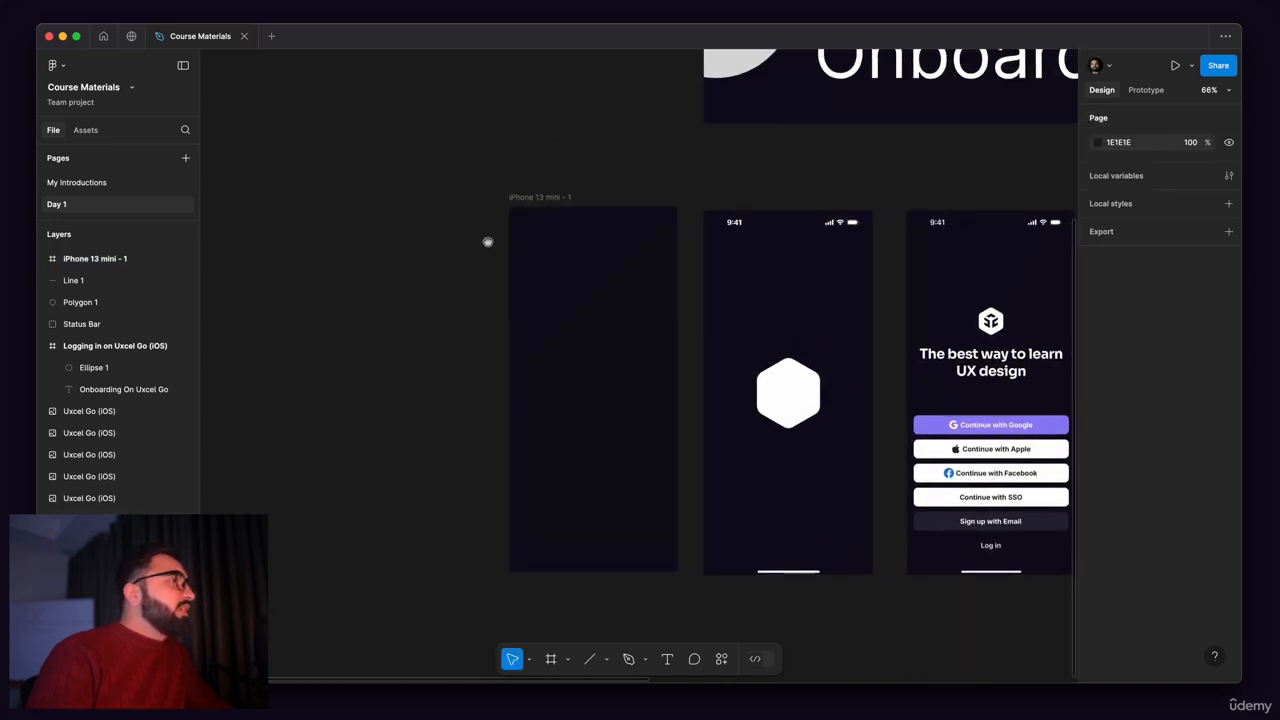
left_click(535, 201)
left_click(535, 201)
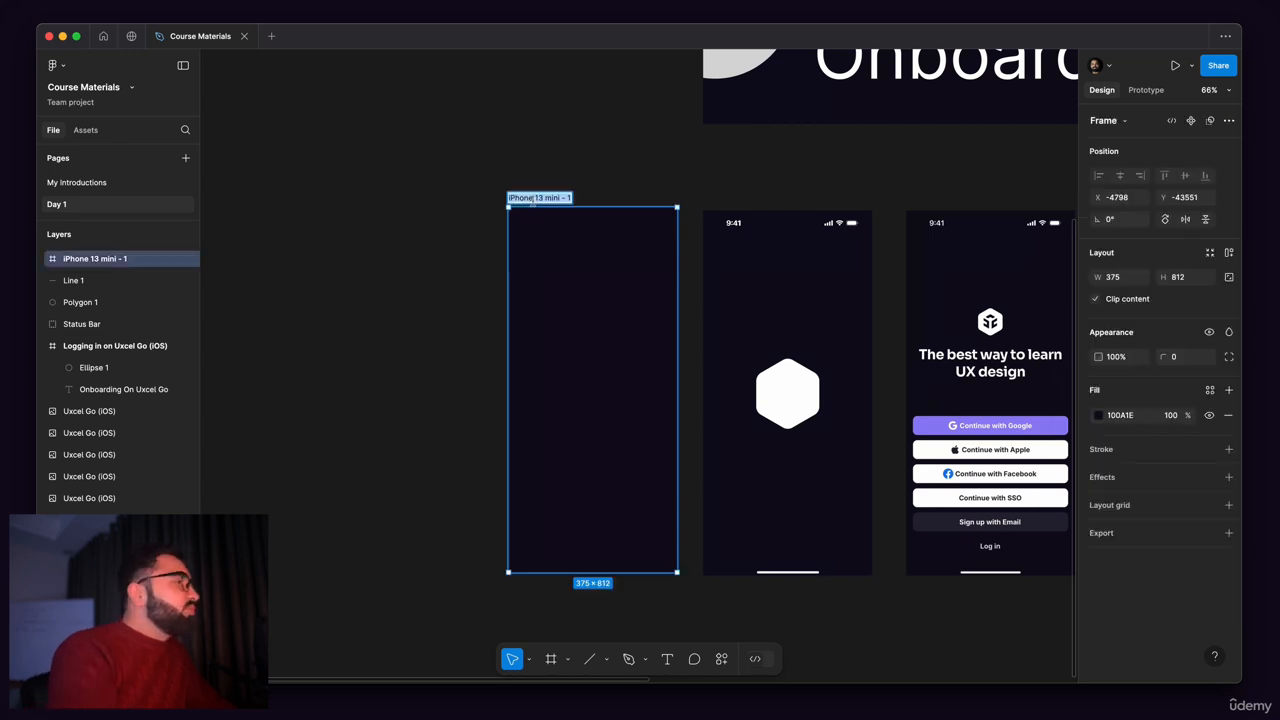
type("Spla")
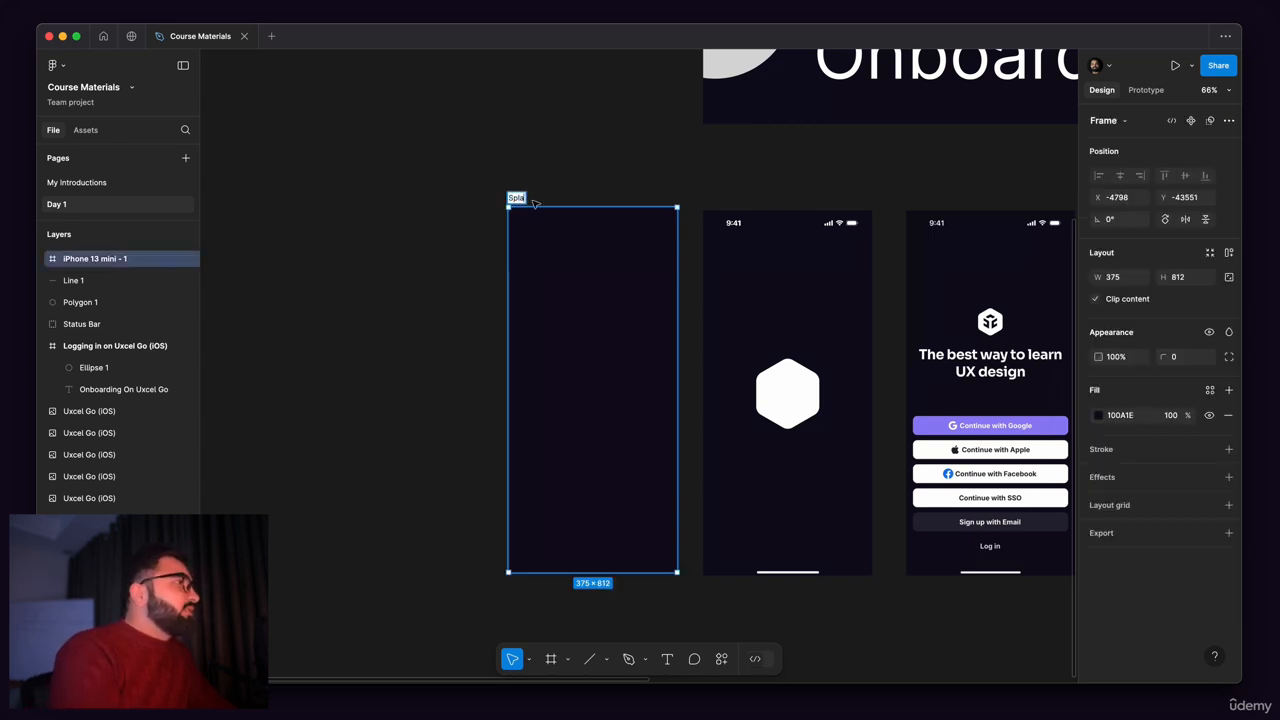
type("sh")
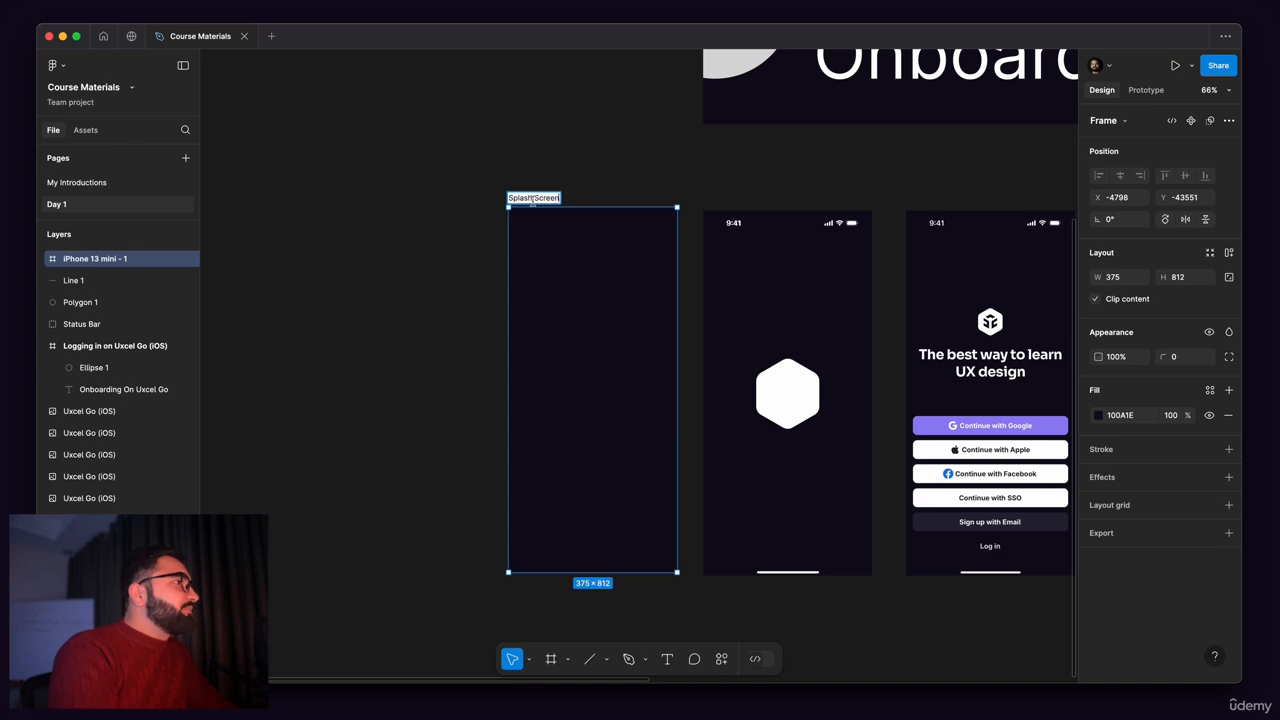
type(" Screen")
key("Return")
Step: Select the line, hexagon and status bar without the reference image, and move them together into the Splash Screen frame
scroll(686, 160, "down", 1)
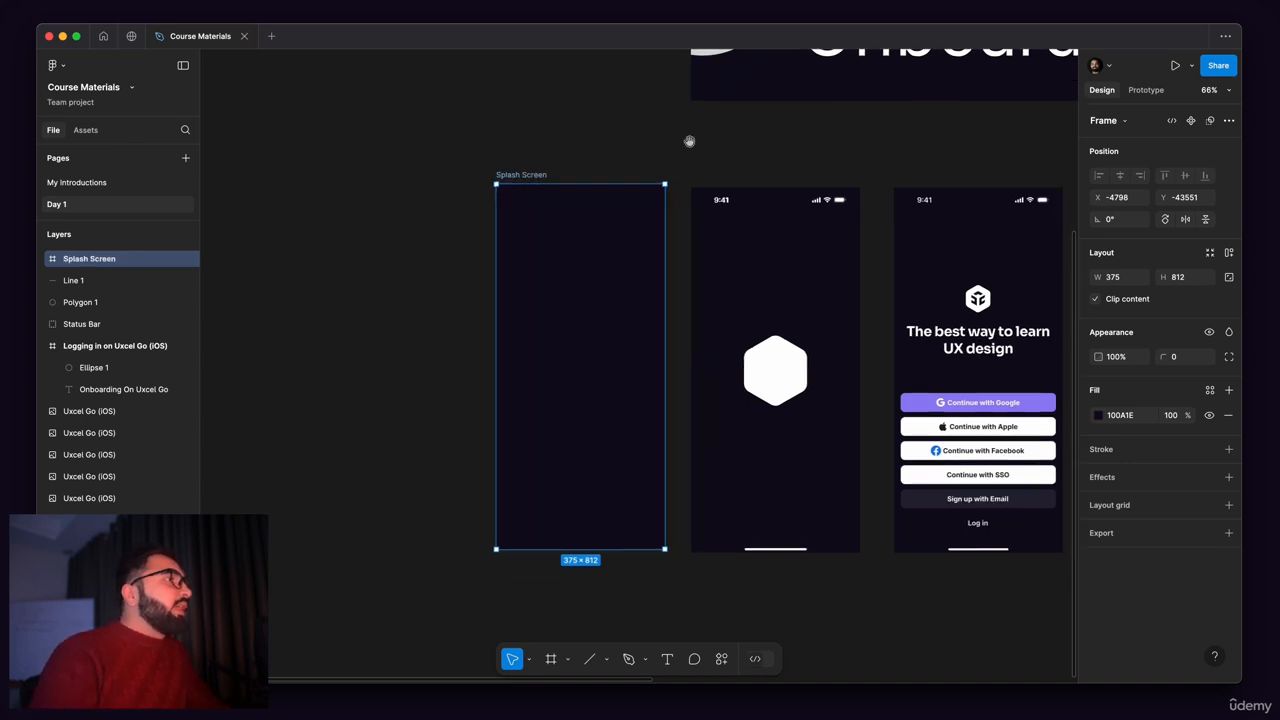
left_click_drag(689, 141, 851, 561)
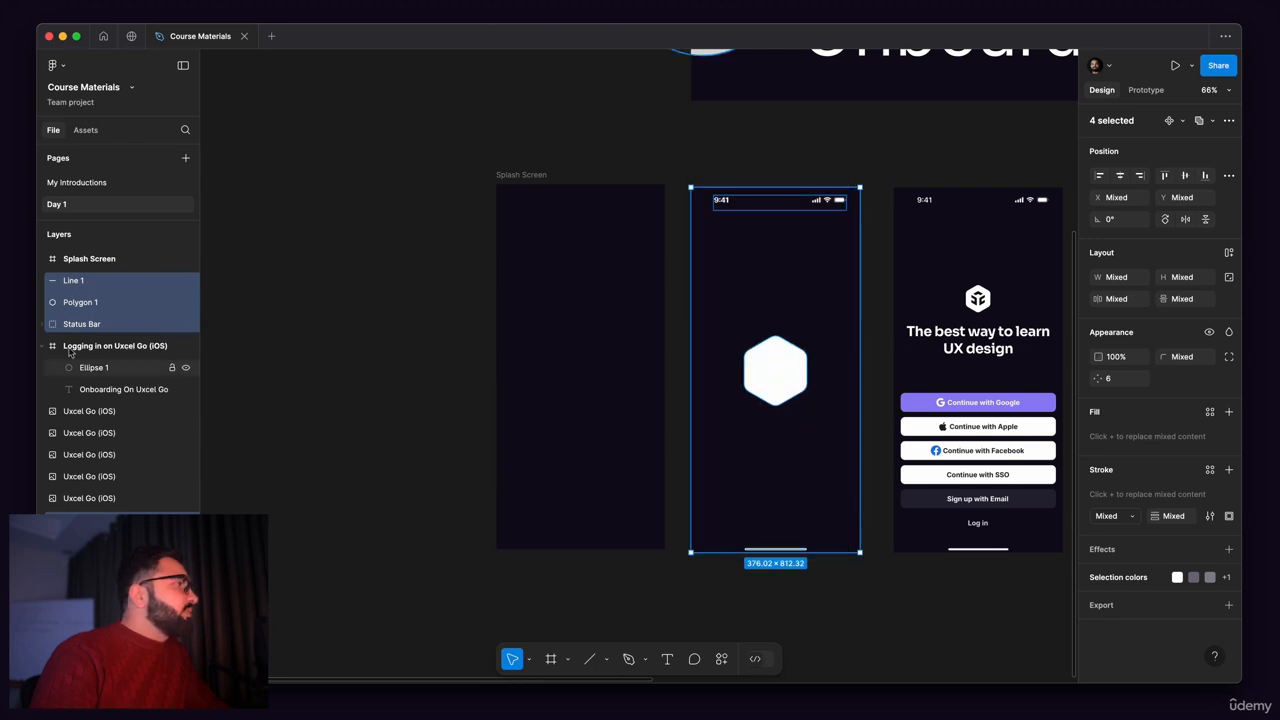
left_click(822, 277, "shift")
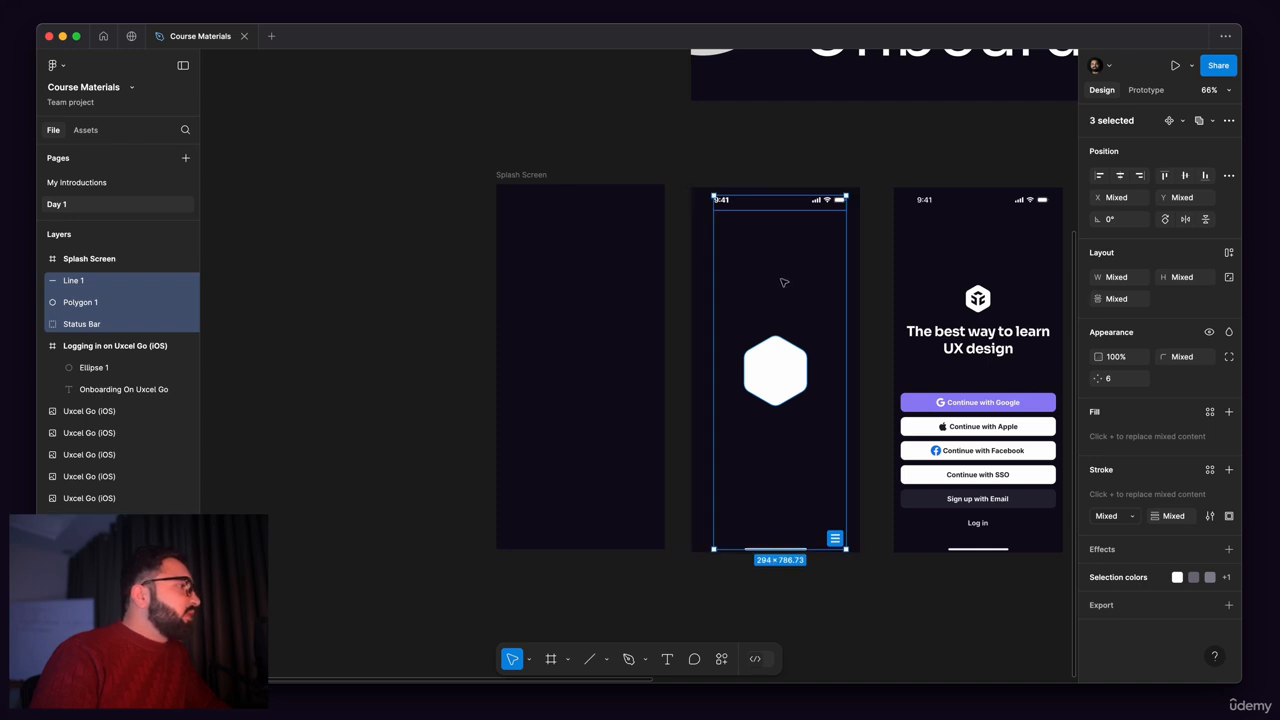
left_click_drag(768, 270, 690, 260)
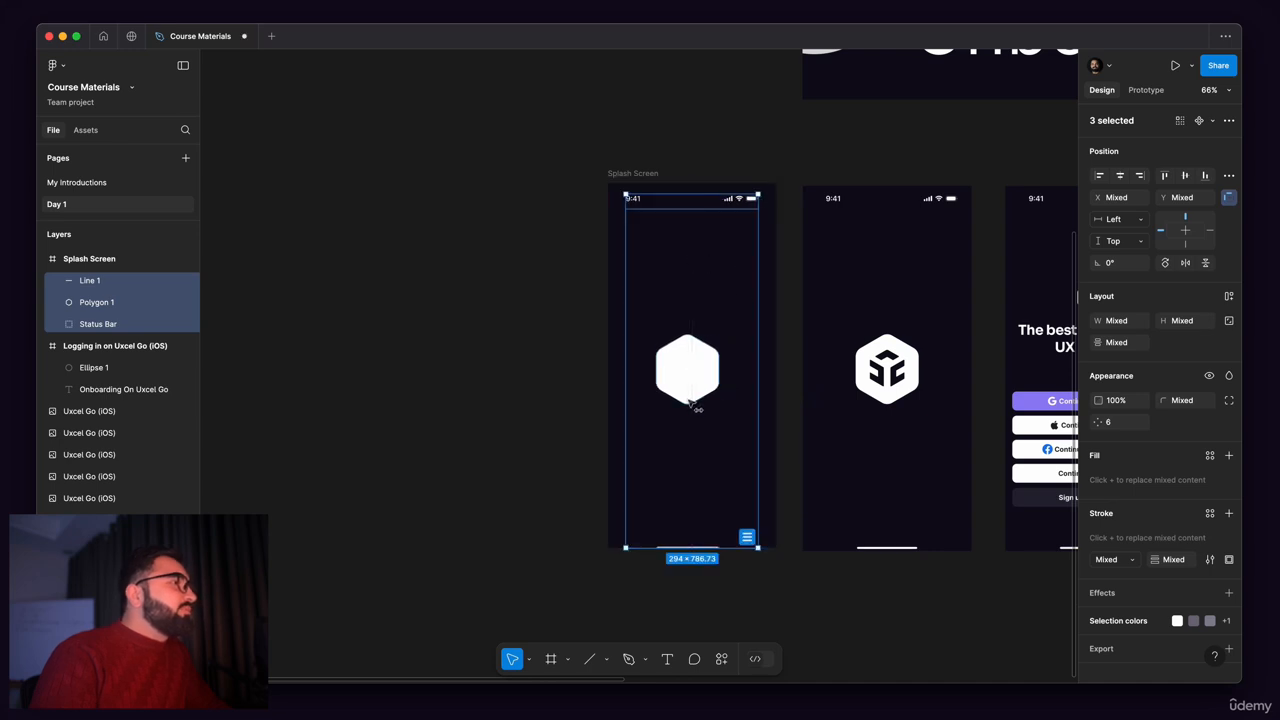
Step: Examine up close how the home indicator line, hexagon and status bar sit inside the Splash Screen frame
scroll(690, 403, "up", 2)
scroll(676, 588, "up", 5)
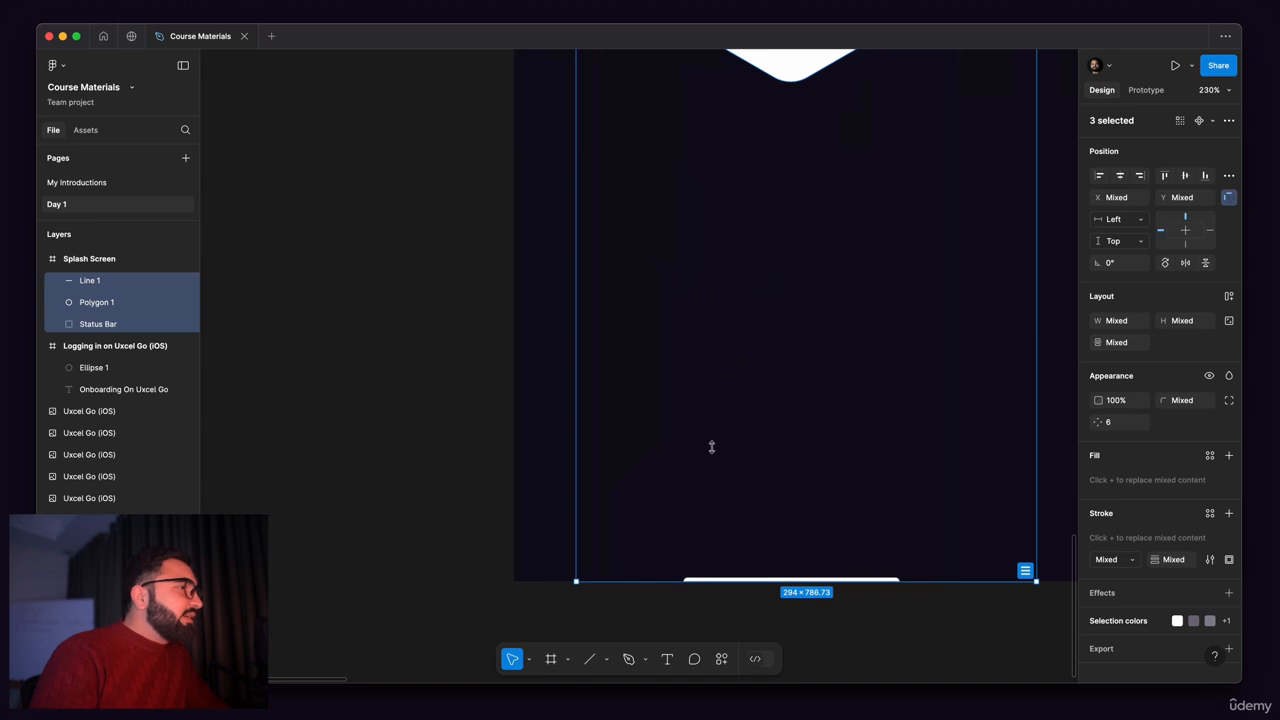
scroll(712, 447, "up", 5)
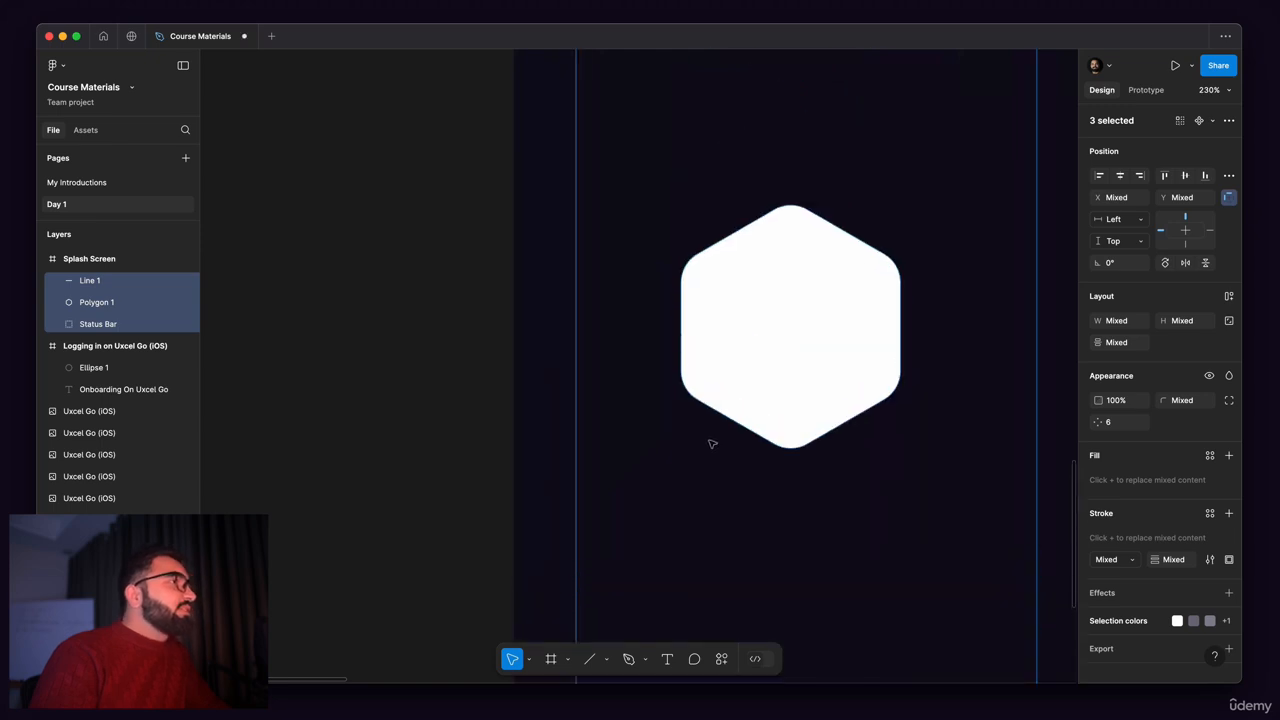
scroll(711, 446, "down", 5)
scroll(726, 294, "up", 5)
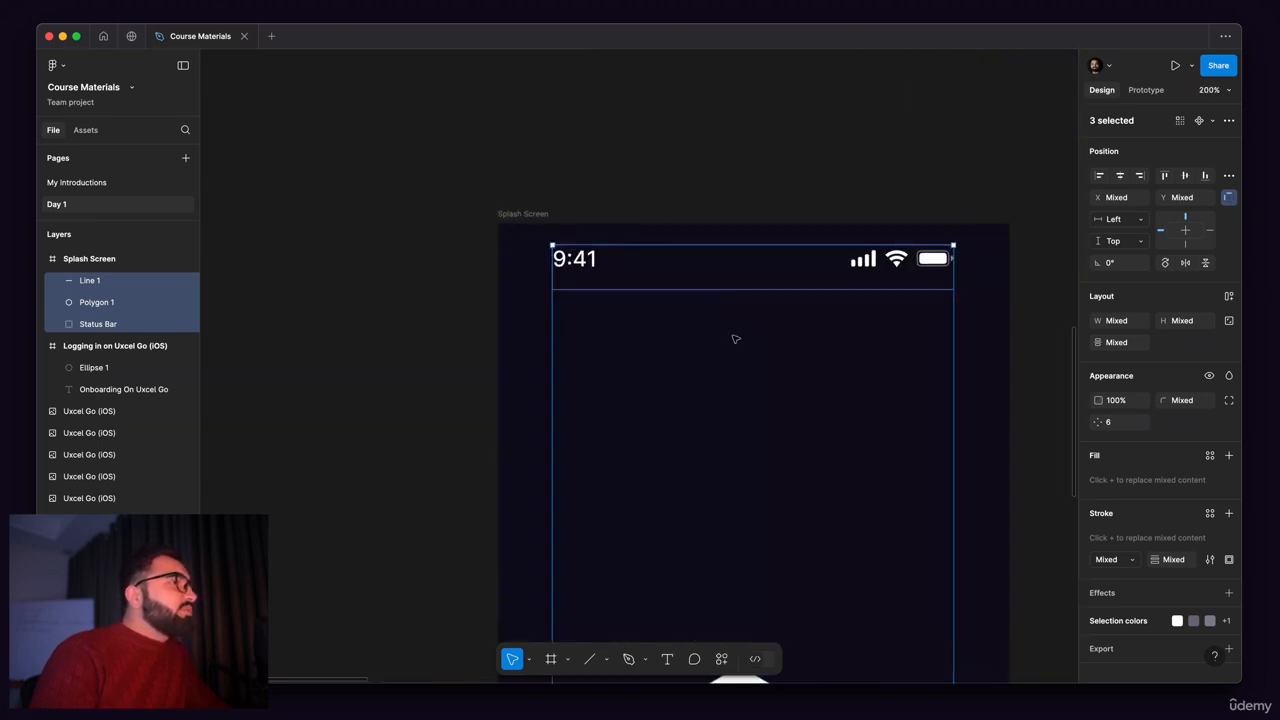
scroll(528, 300, "down", 5)
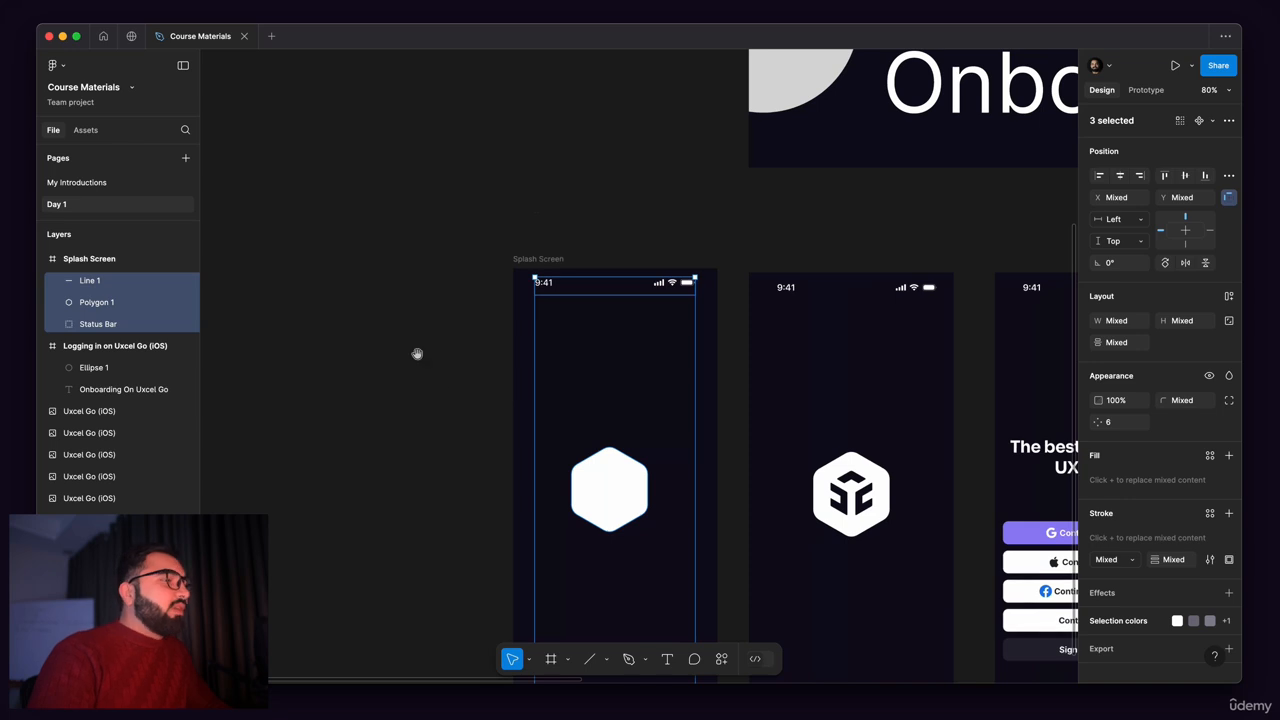
left_click(440, 249)
scroll(447, 434, "down", 1)
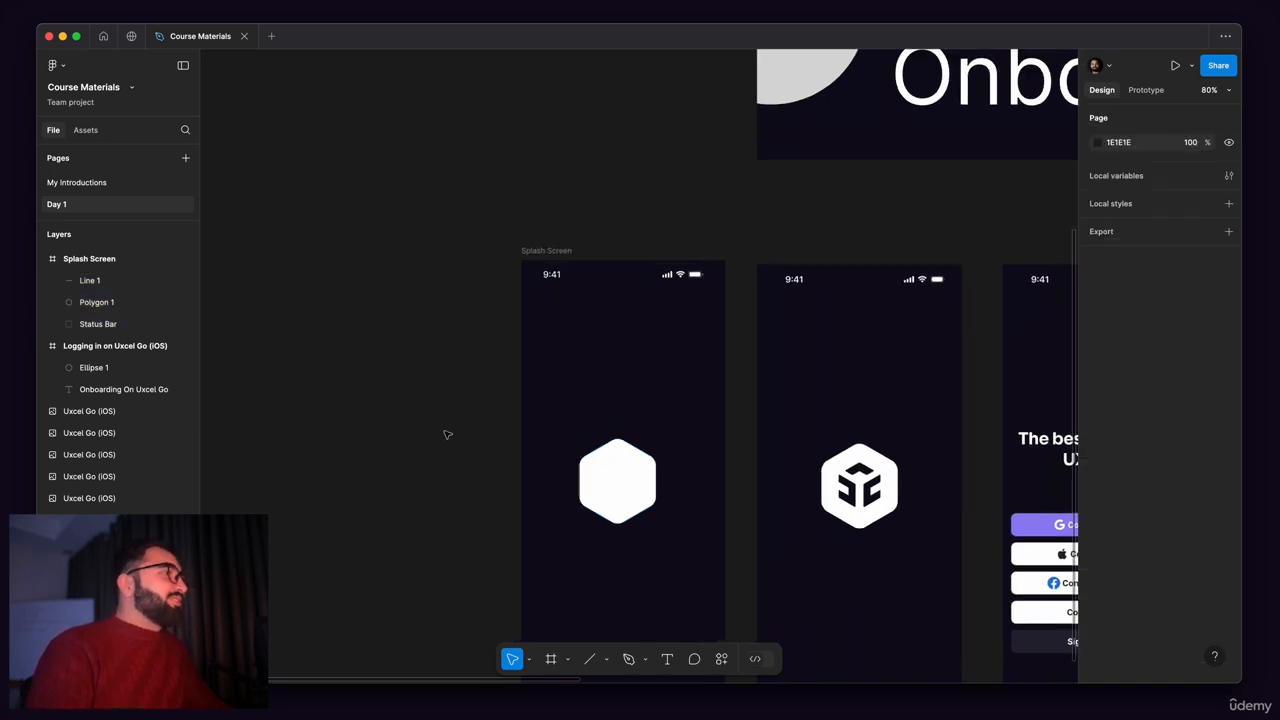
Step: Delete the reference splash screen image beside the Splash Screen frame
scroll(447, 434, "down", 4)
scroll(483, 243, "up", 3)
left_click(798, 311)
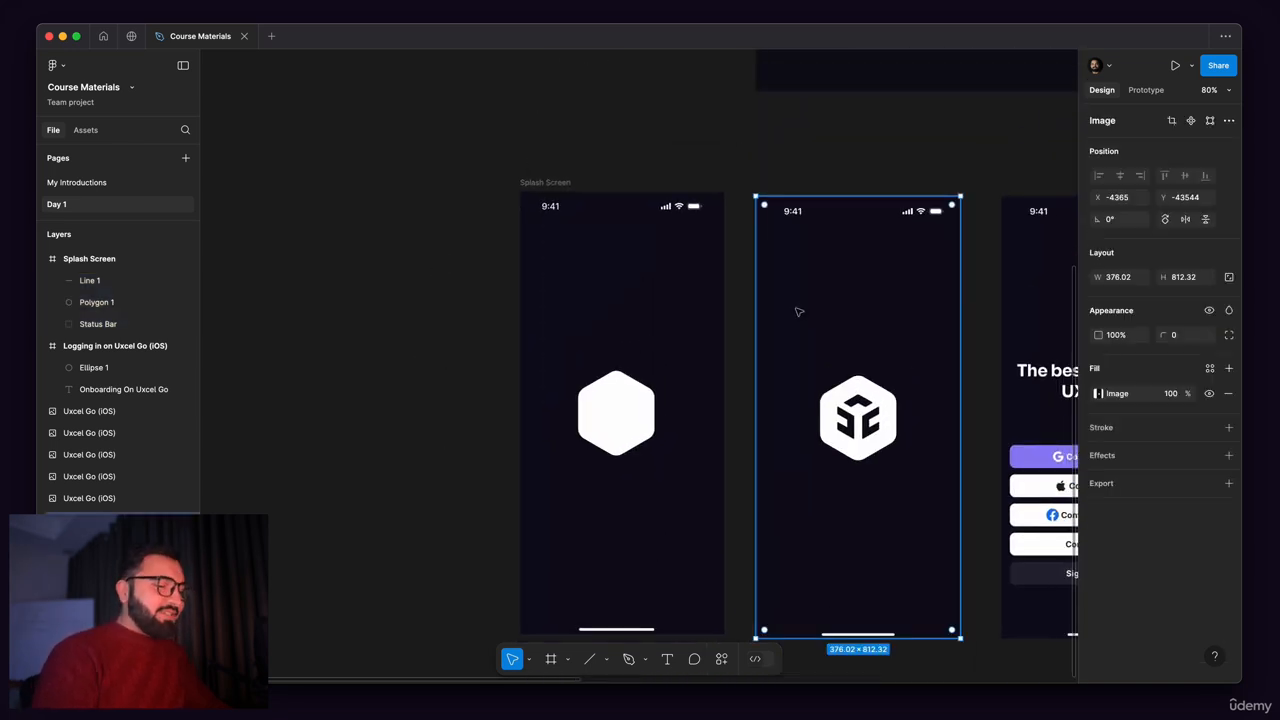
key("Delete")
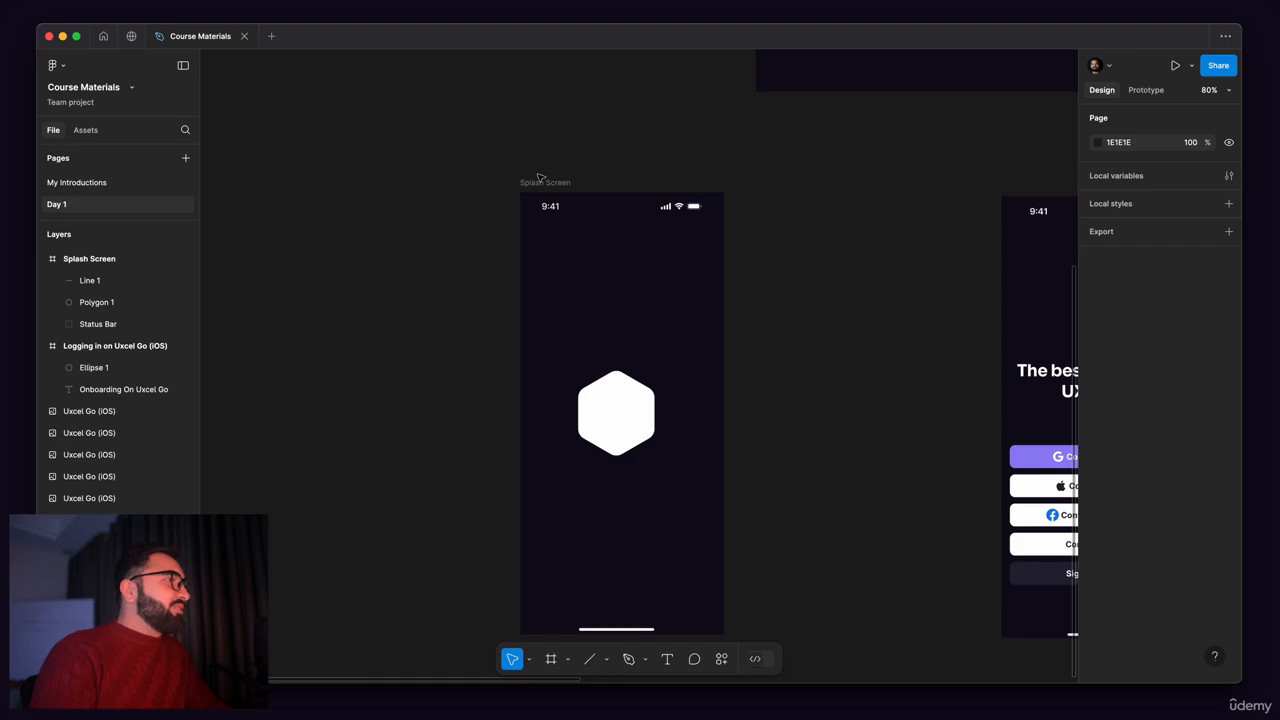